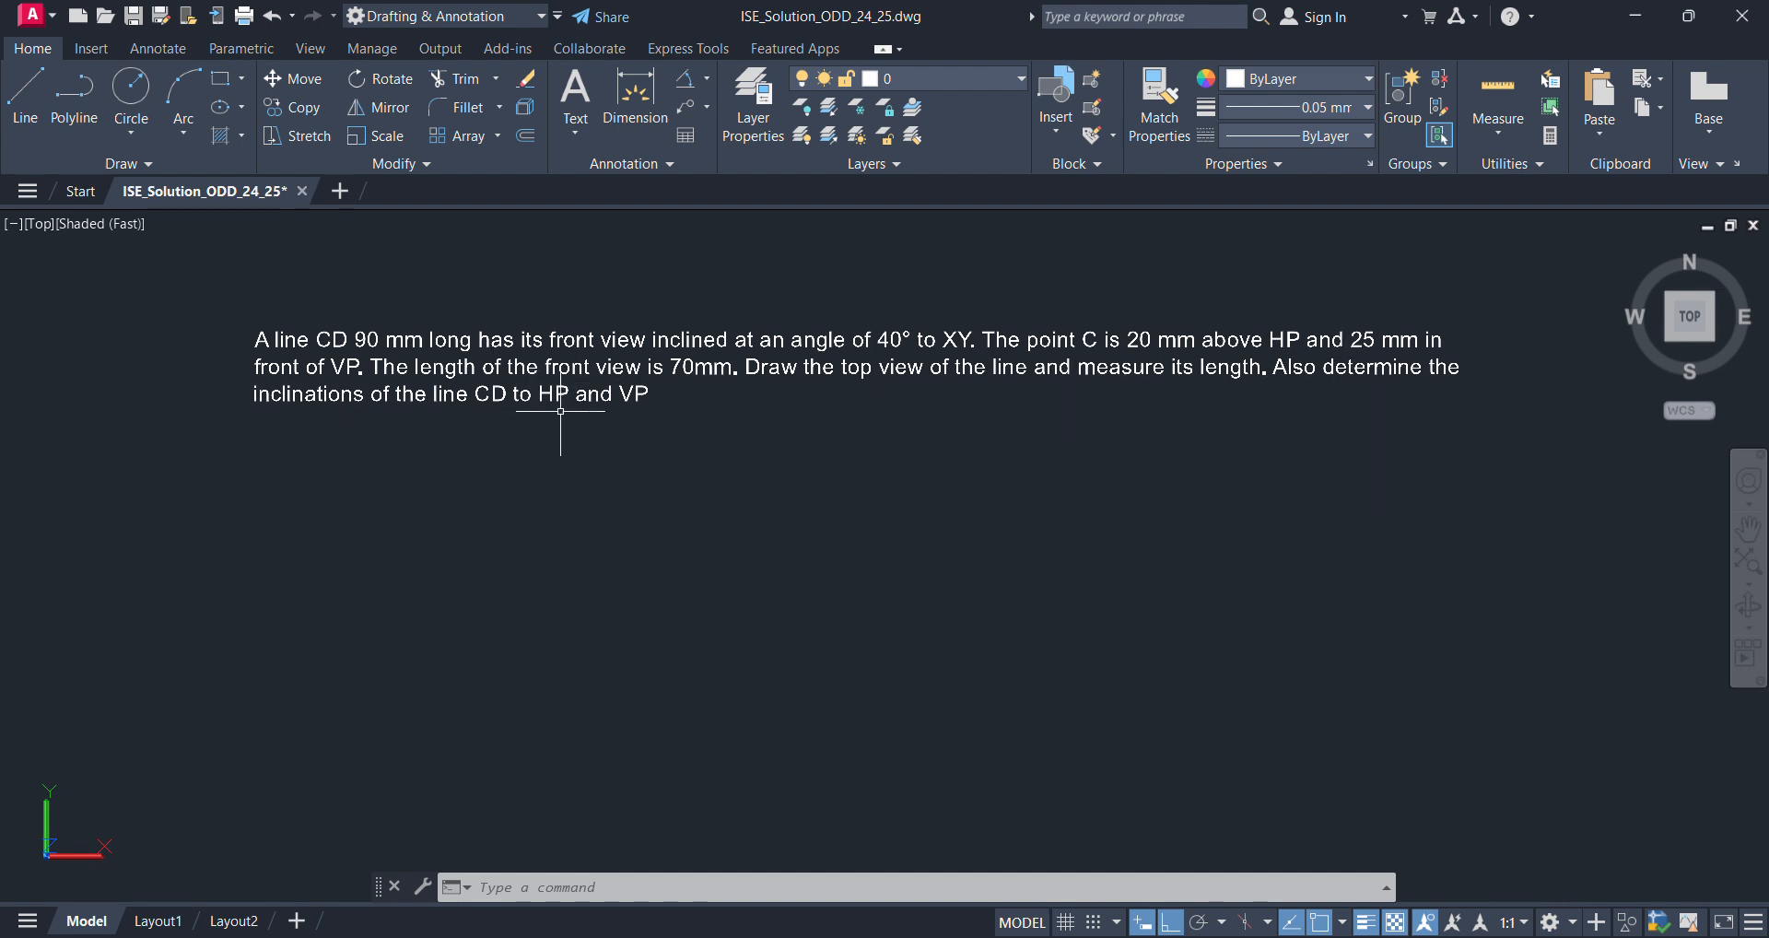
- Set the lineweight to 0.05 mm and draw a horizontal reference line about 157 mm long below the problem text
scroll(801, 426, "down", 2)
middle_click_drag(943, 501, 882, 379)
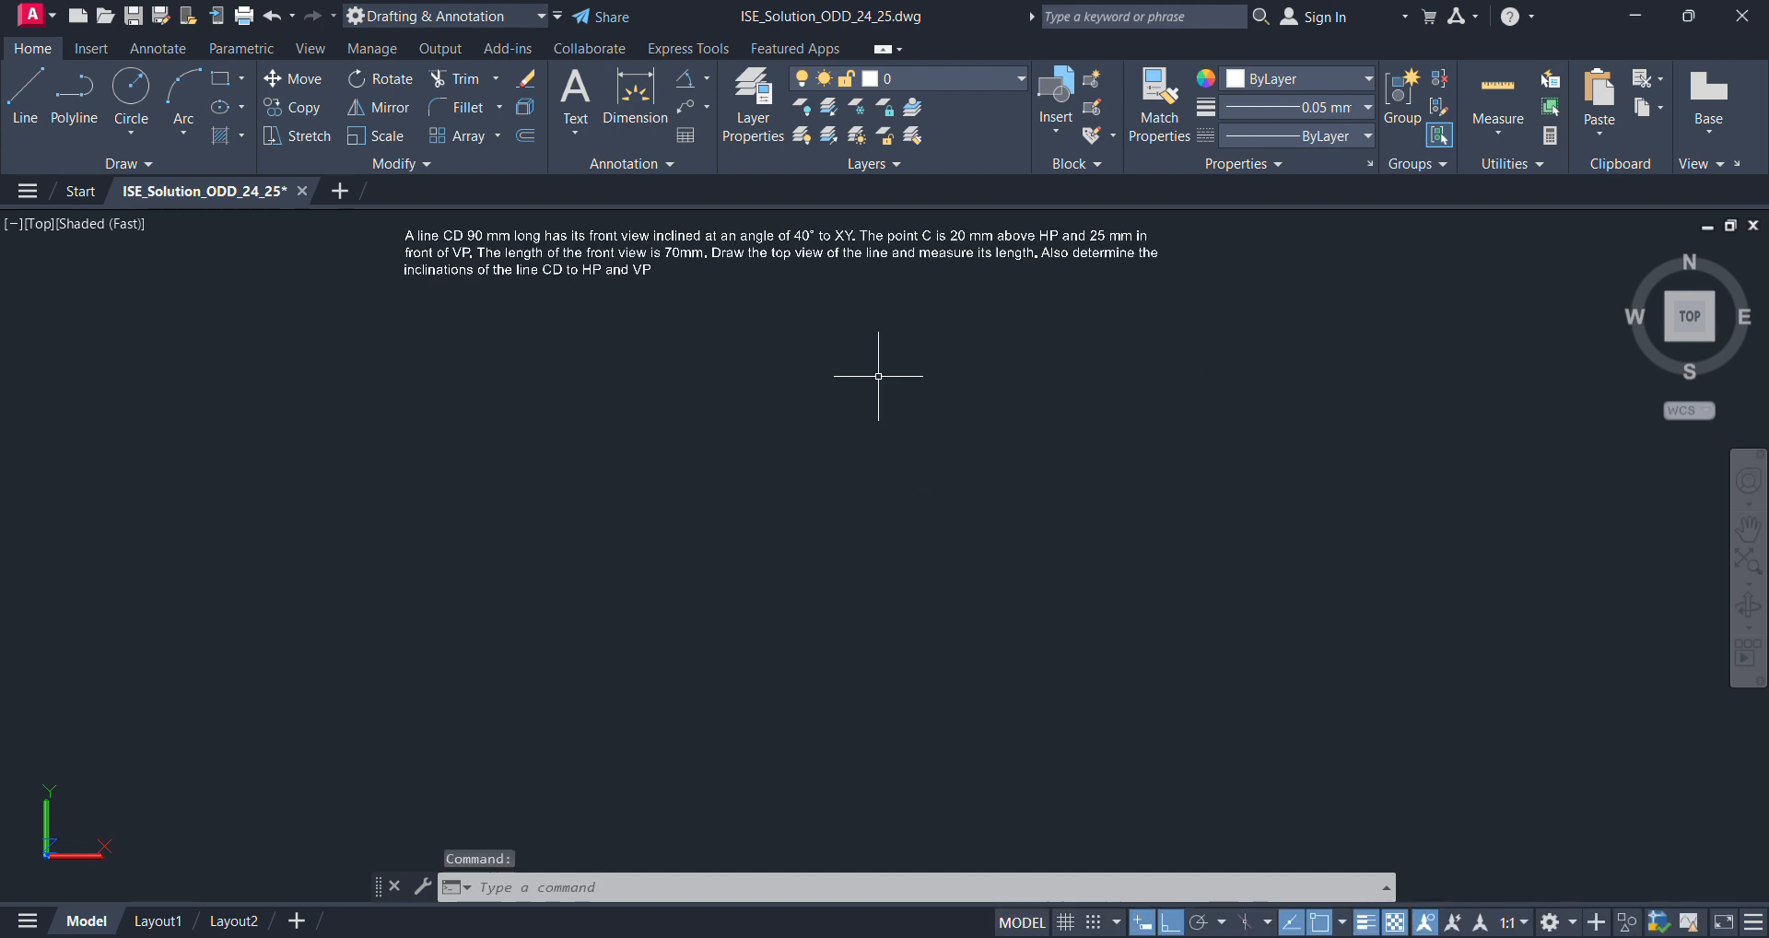
left_click(1329, 110)
scroll(1301, 207, "up", 1)
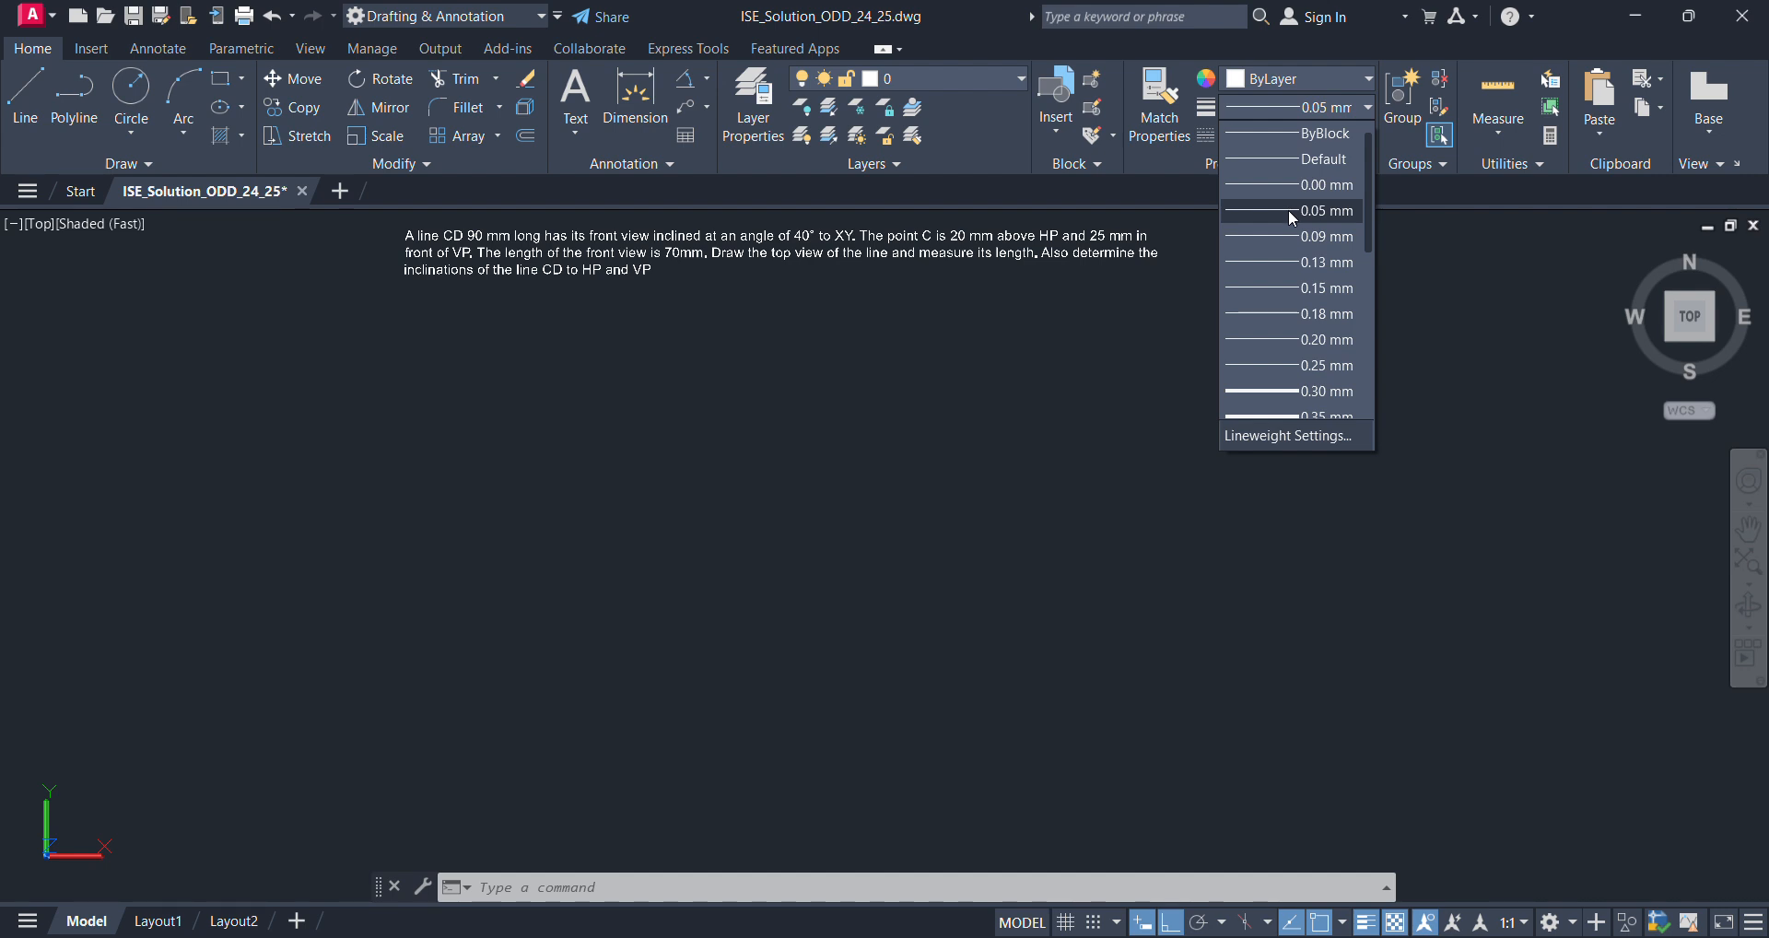
left_click(1294, 211)
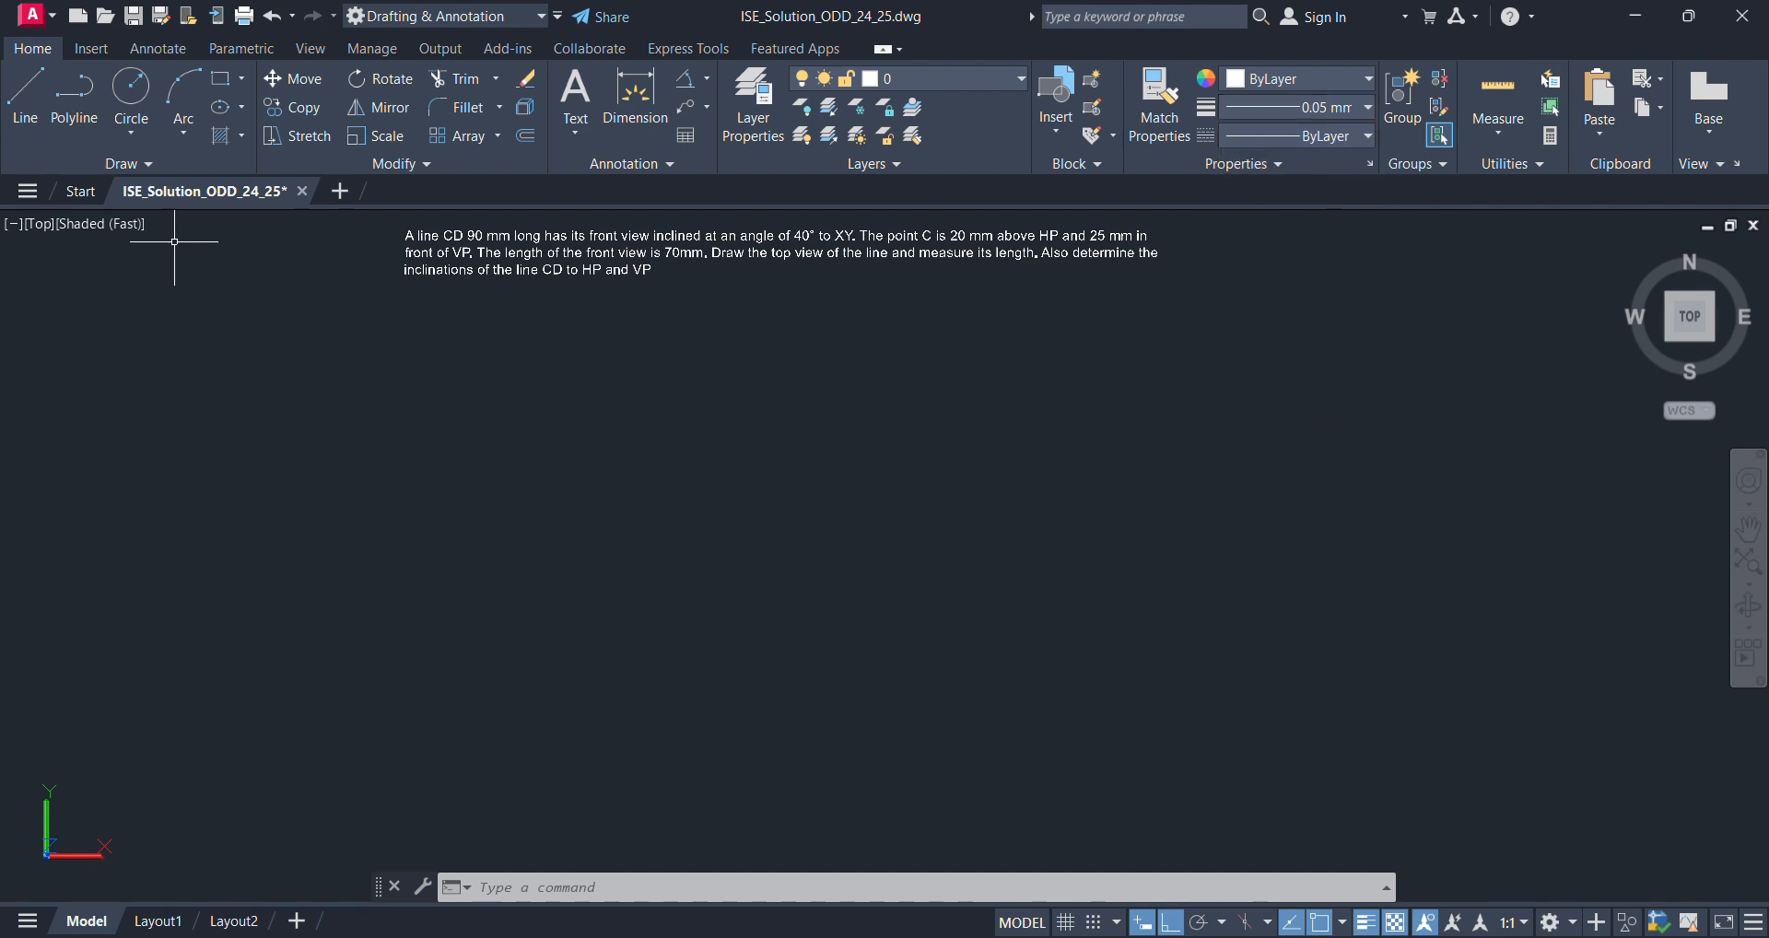
left_click(27, 125)
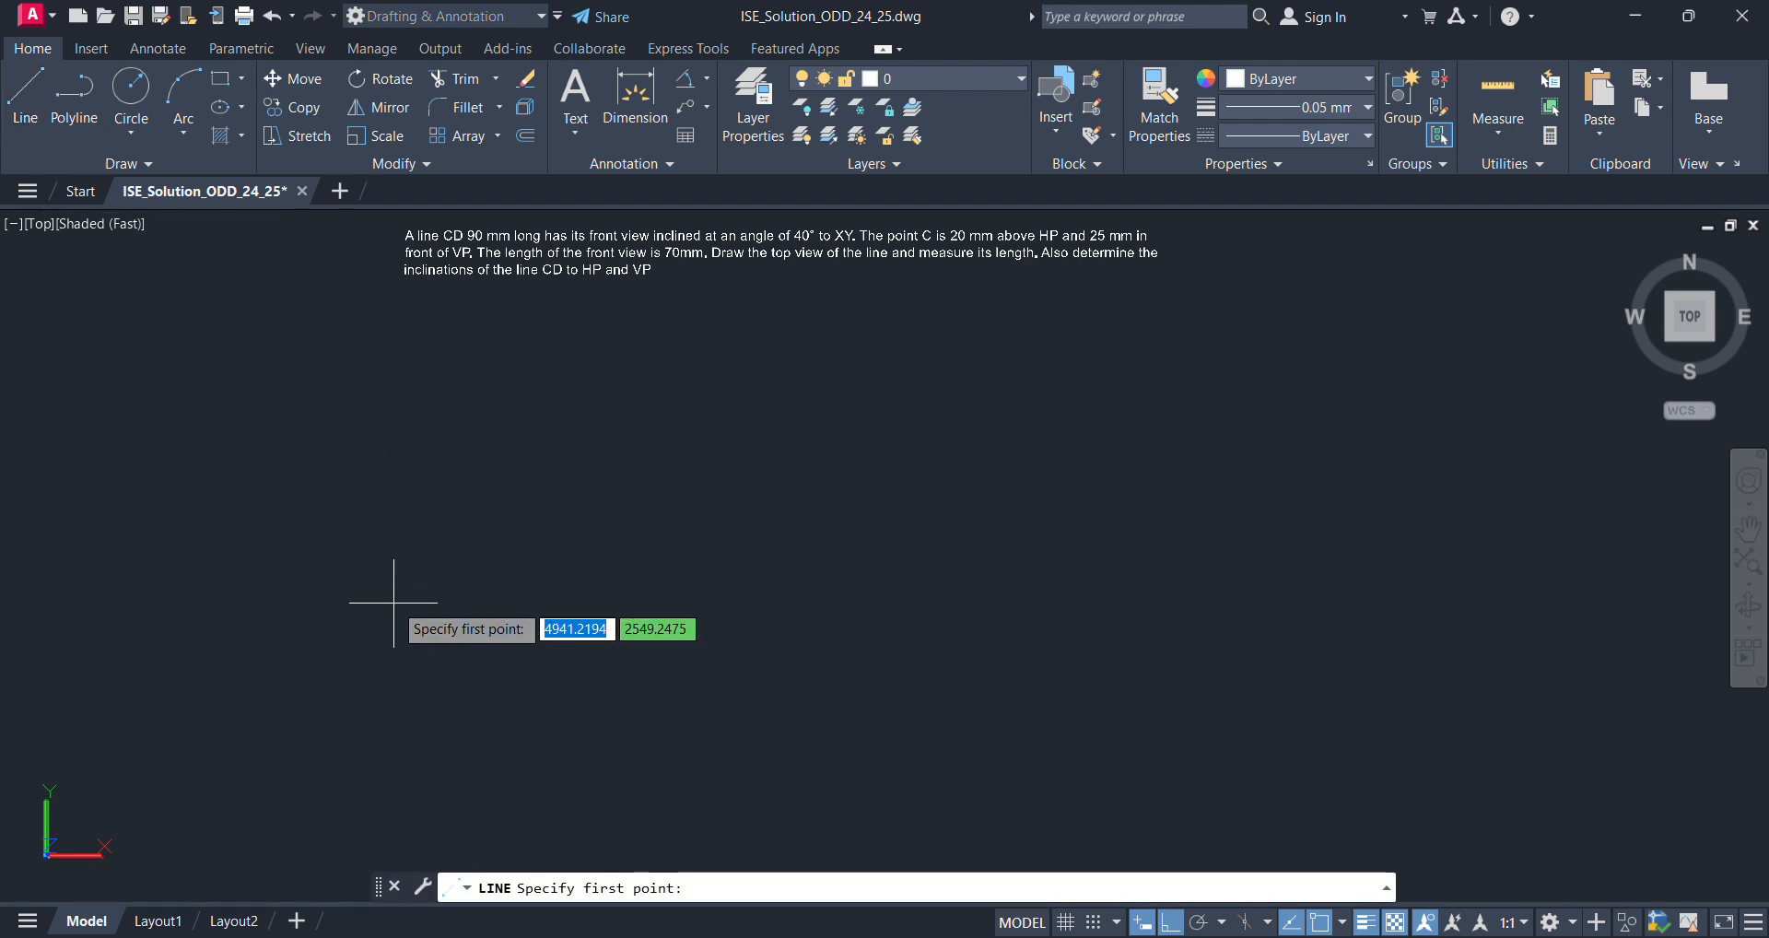
left_click(392, 559)
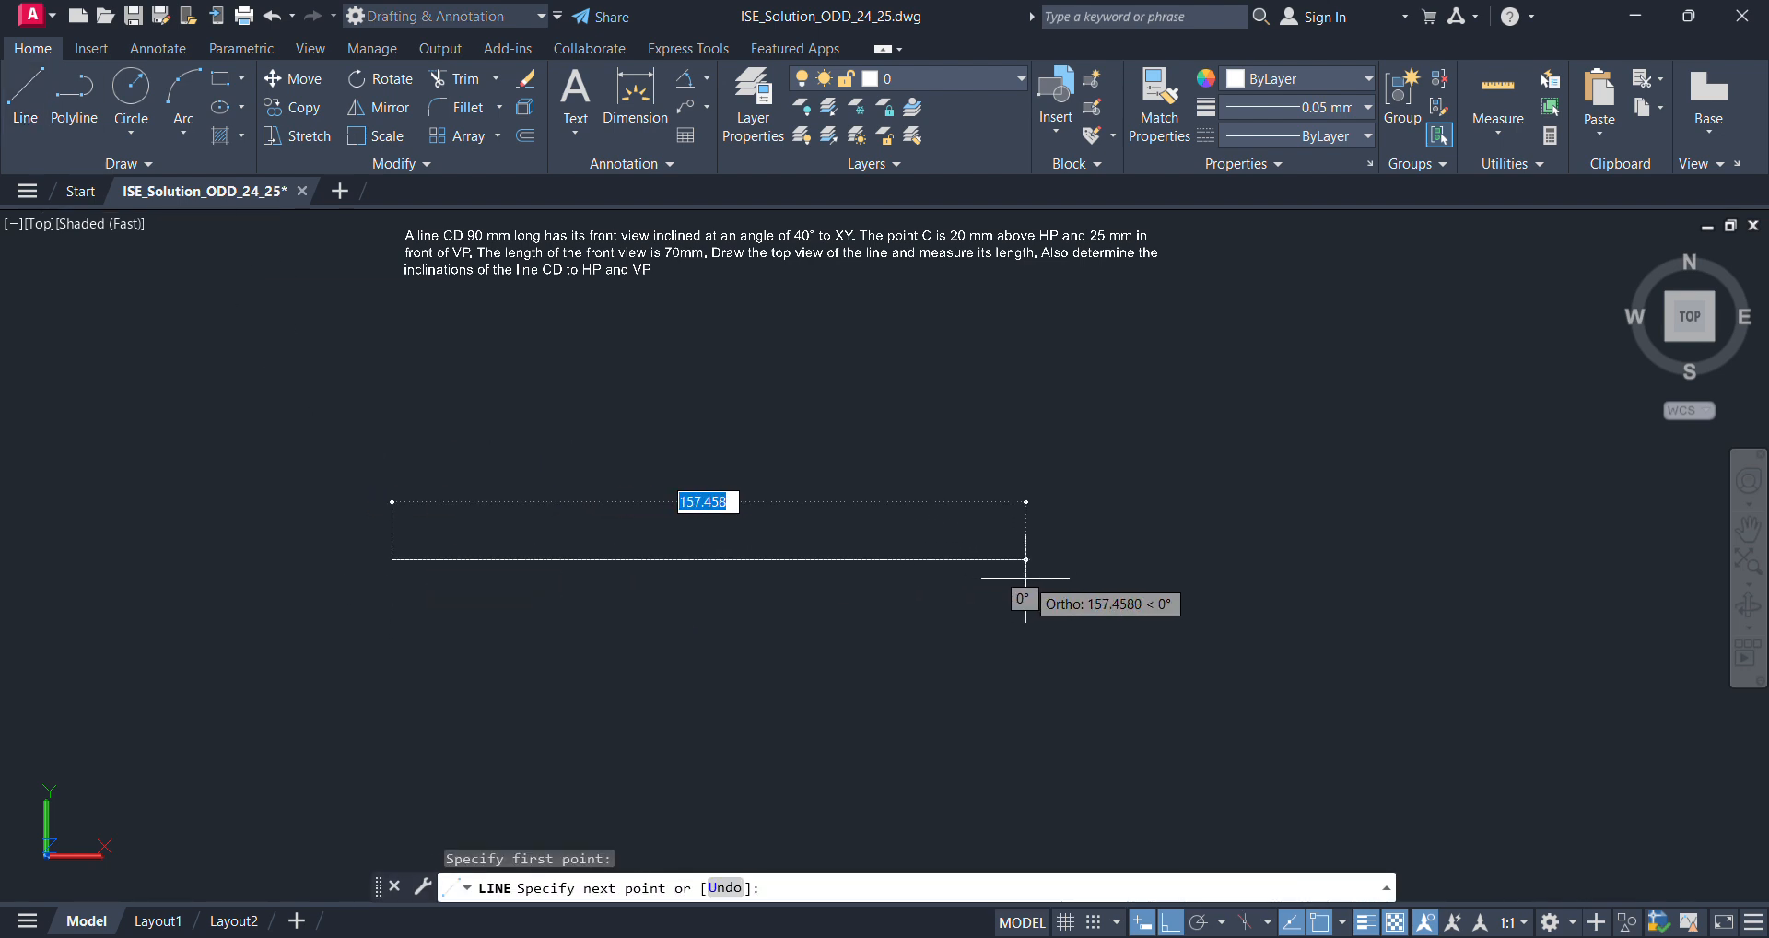
left_click(1024, 576)
key("Escape")
- Add the multiline text label "x" above the left end of the horizontal reference line
type("m")
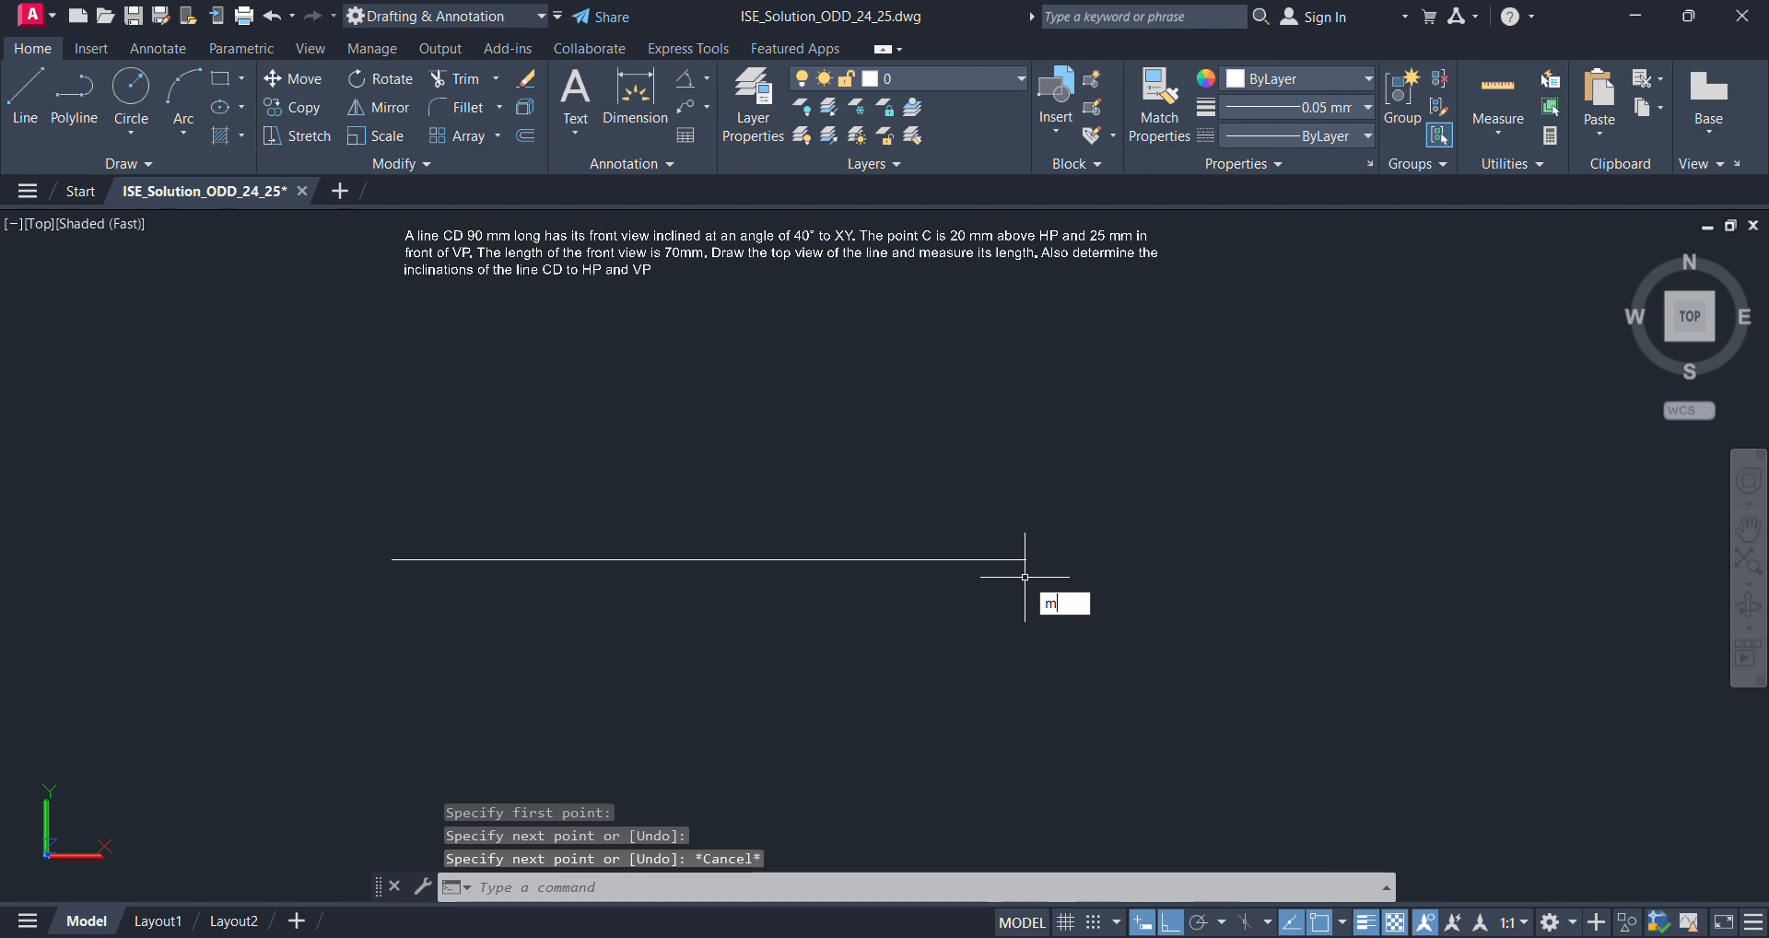
type("t")
key("Return")
left_click(357, 523)
left_click(425, 547)
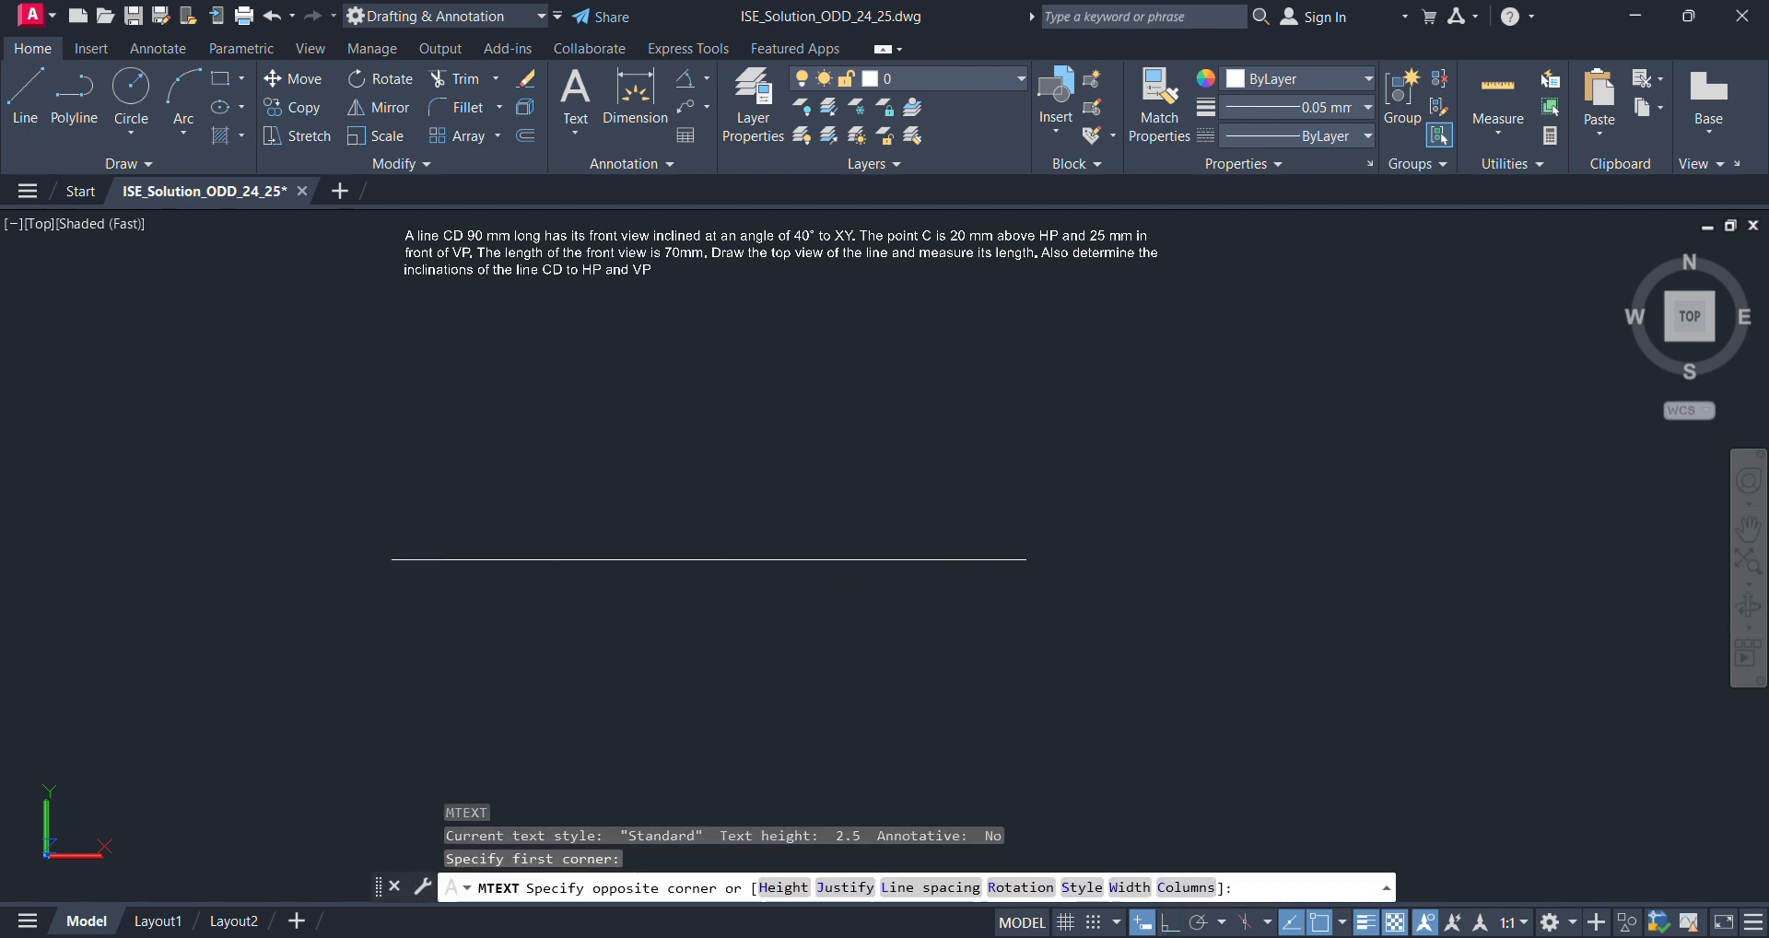
type("x")
left_click(804, 511)
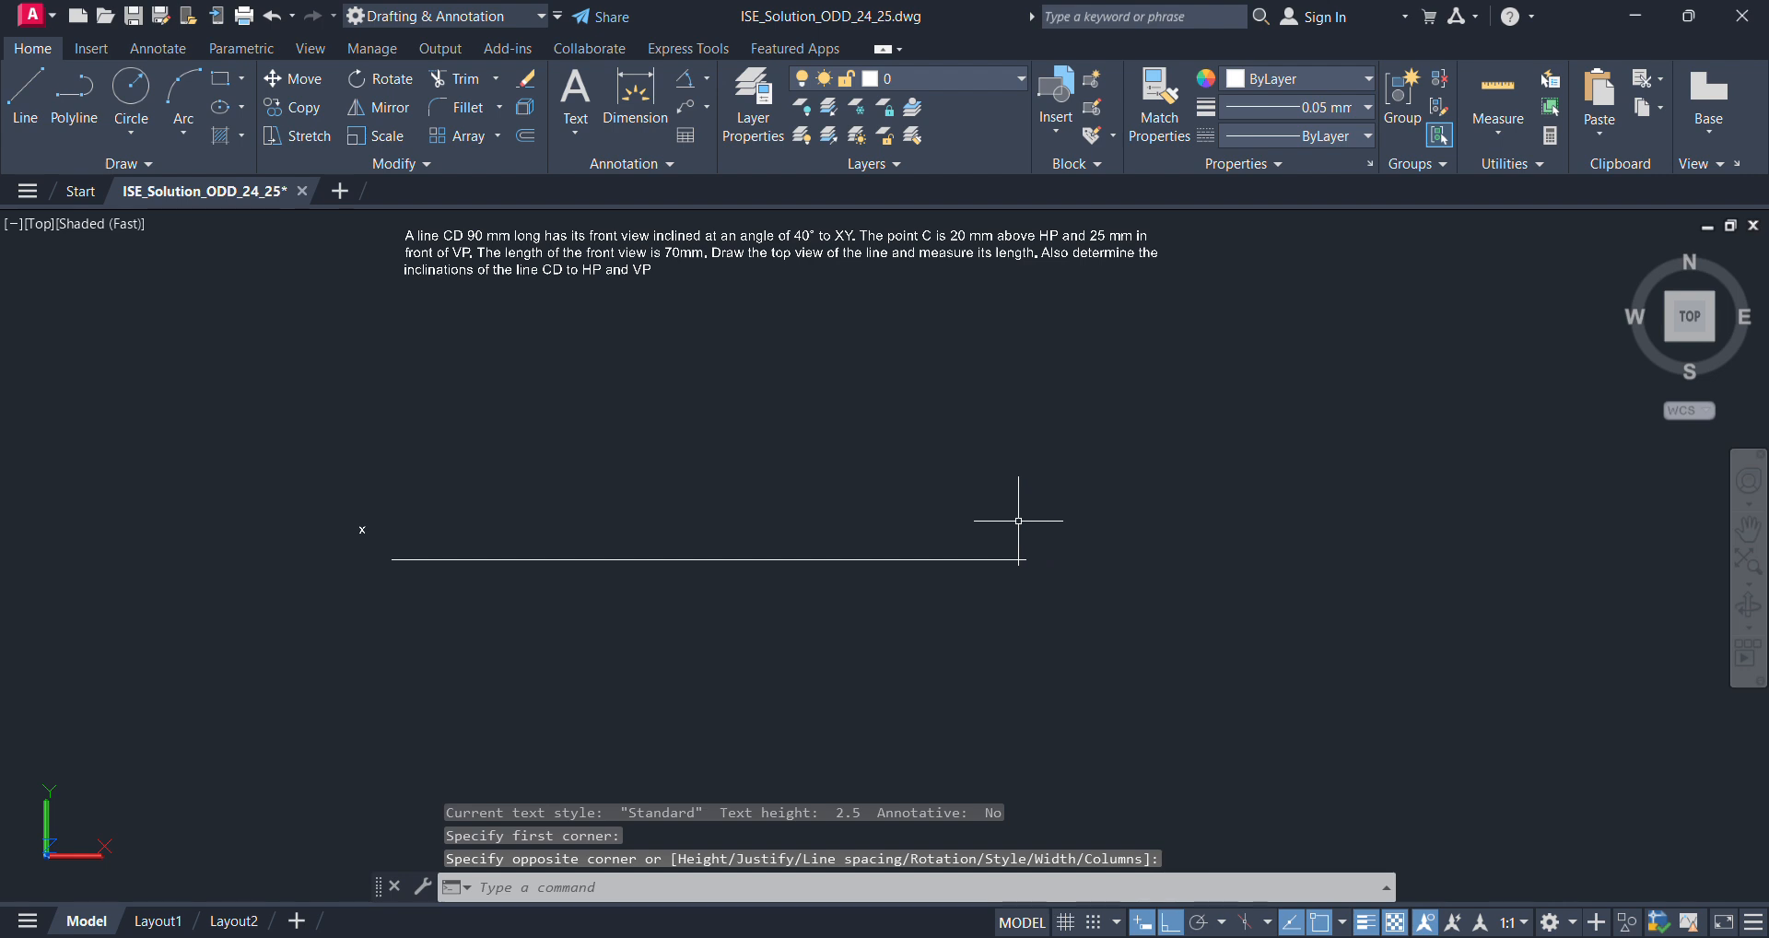
- Add the multiline text label "y" above the right end of the horizontal reference line
type("mt")
key("Return")
left_click(1020, 532)
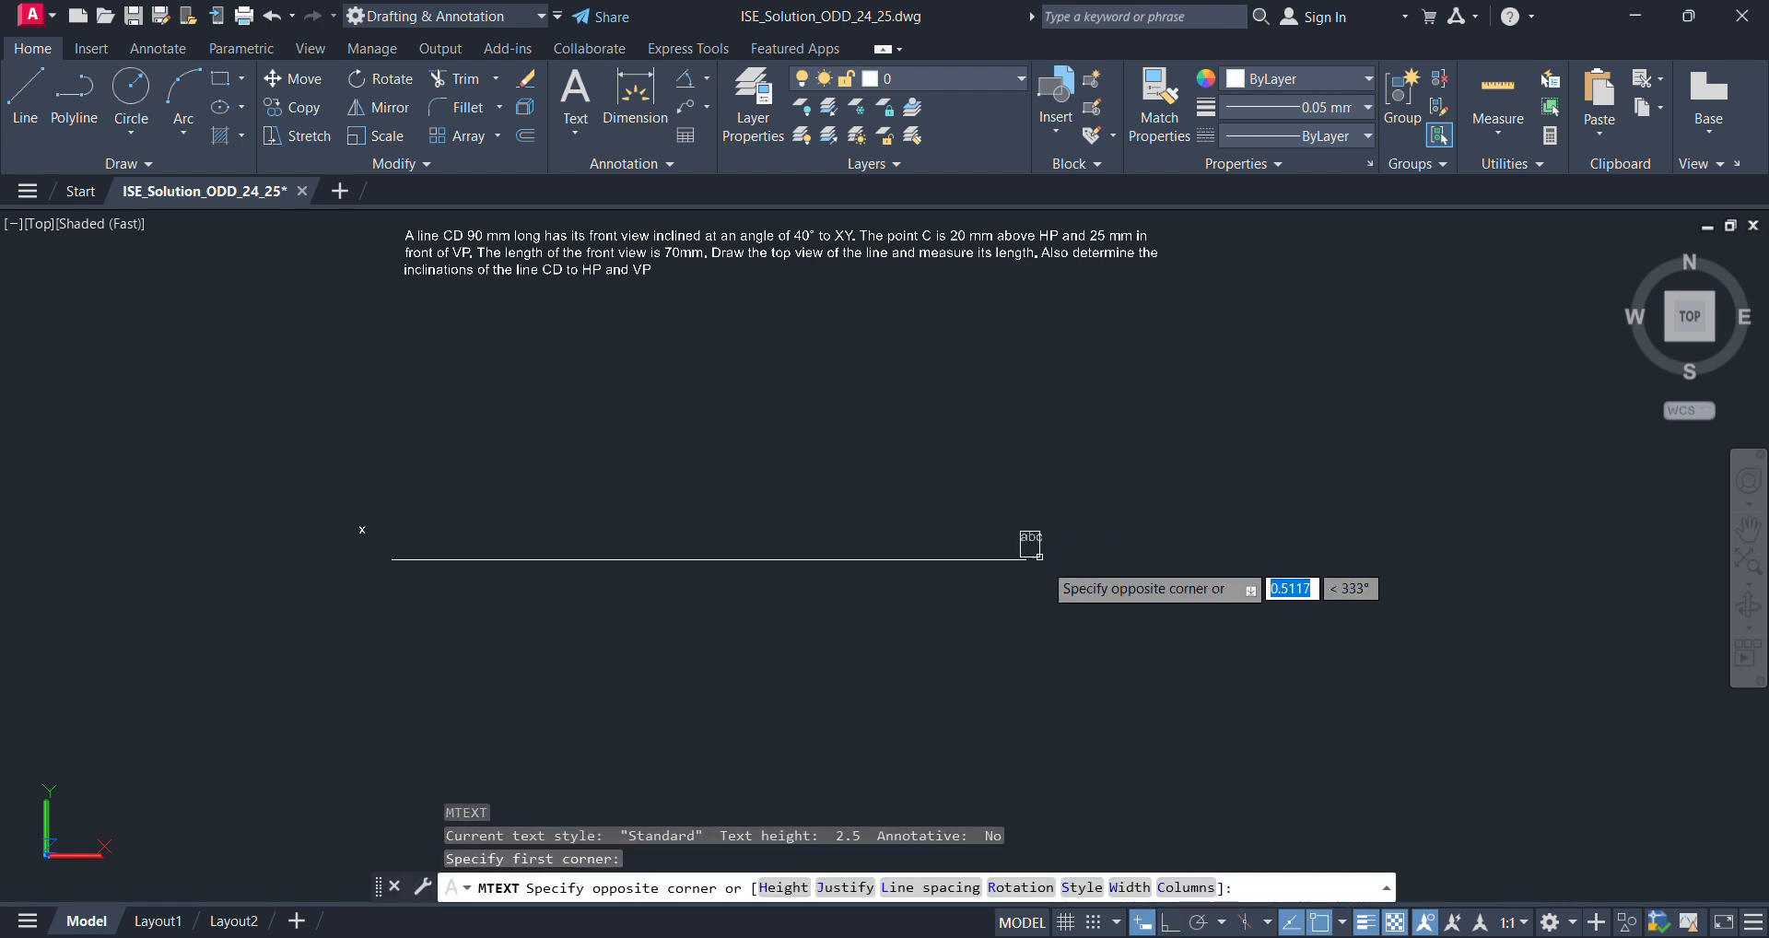
left_click(1068, 552)
type("y")
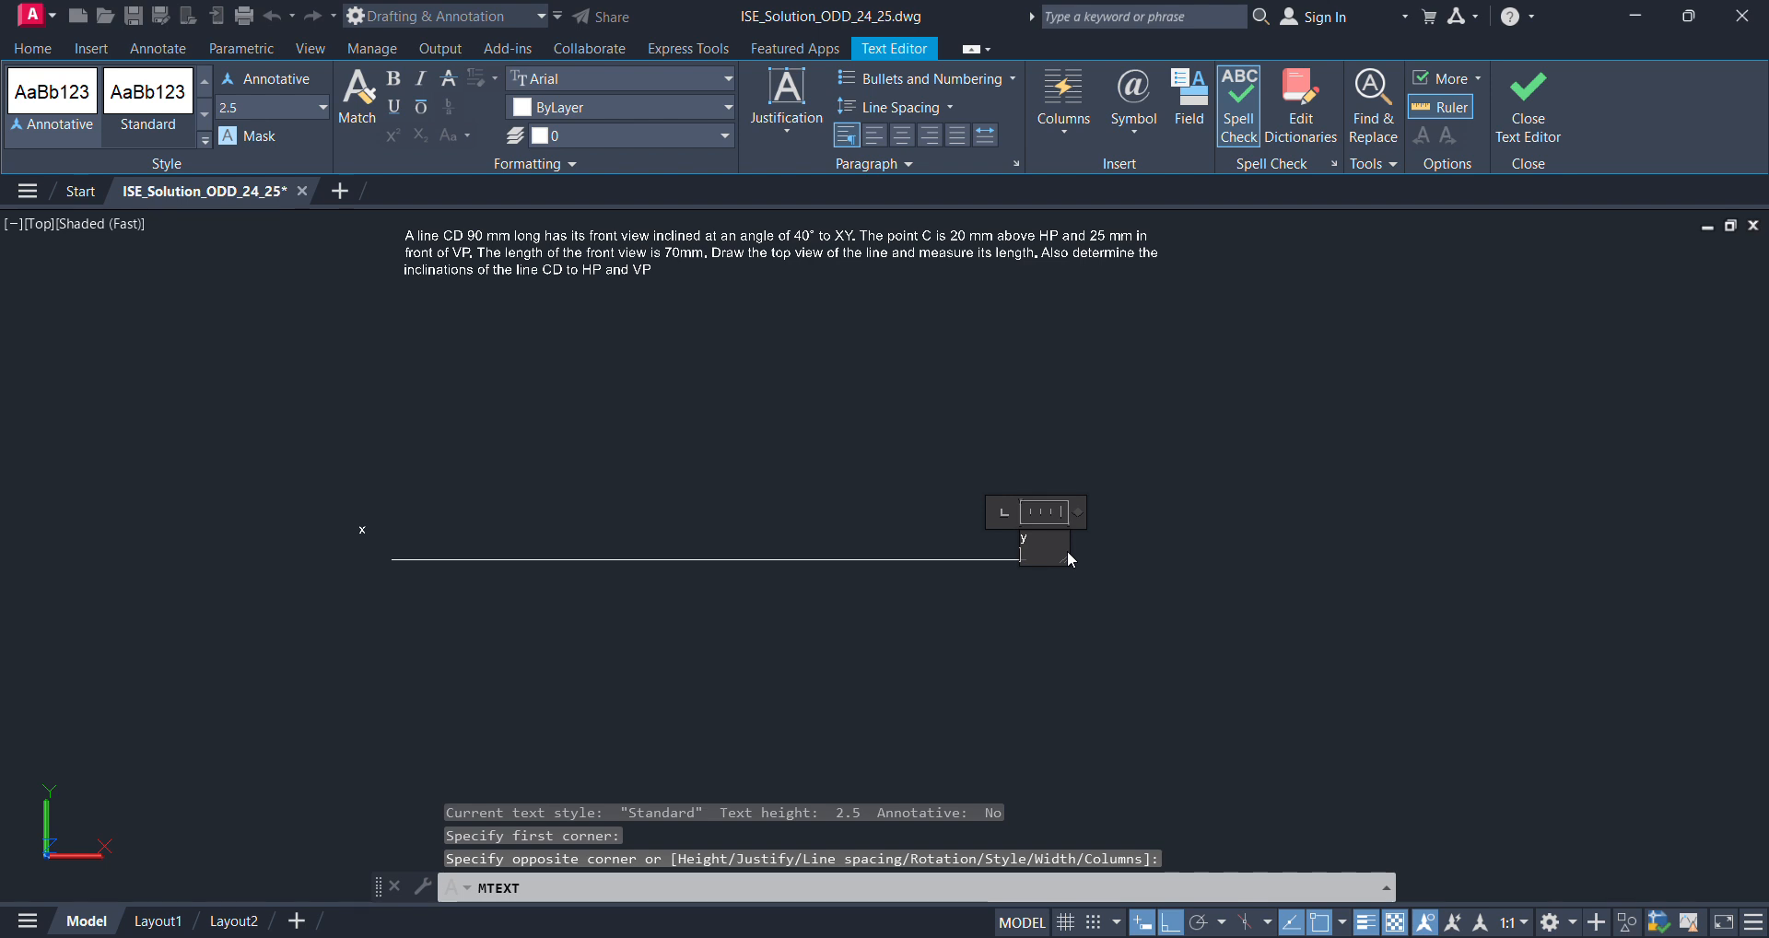
left_click(877, 593)
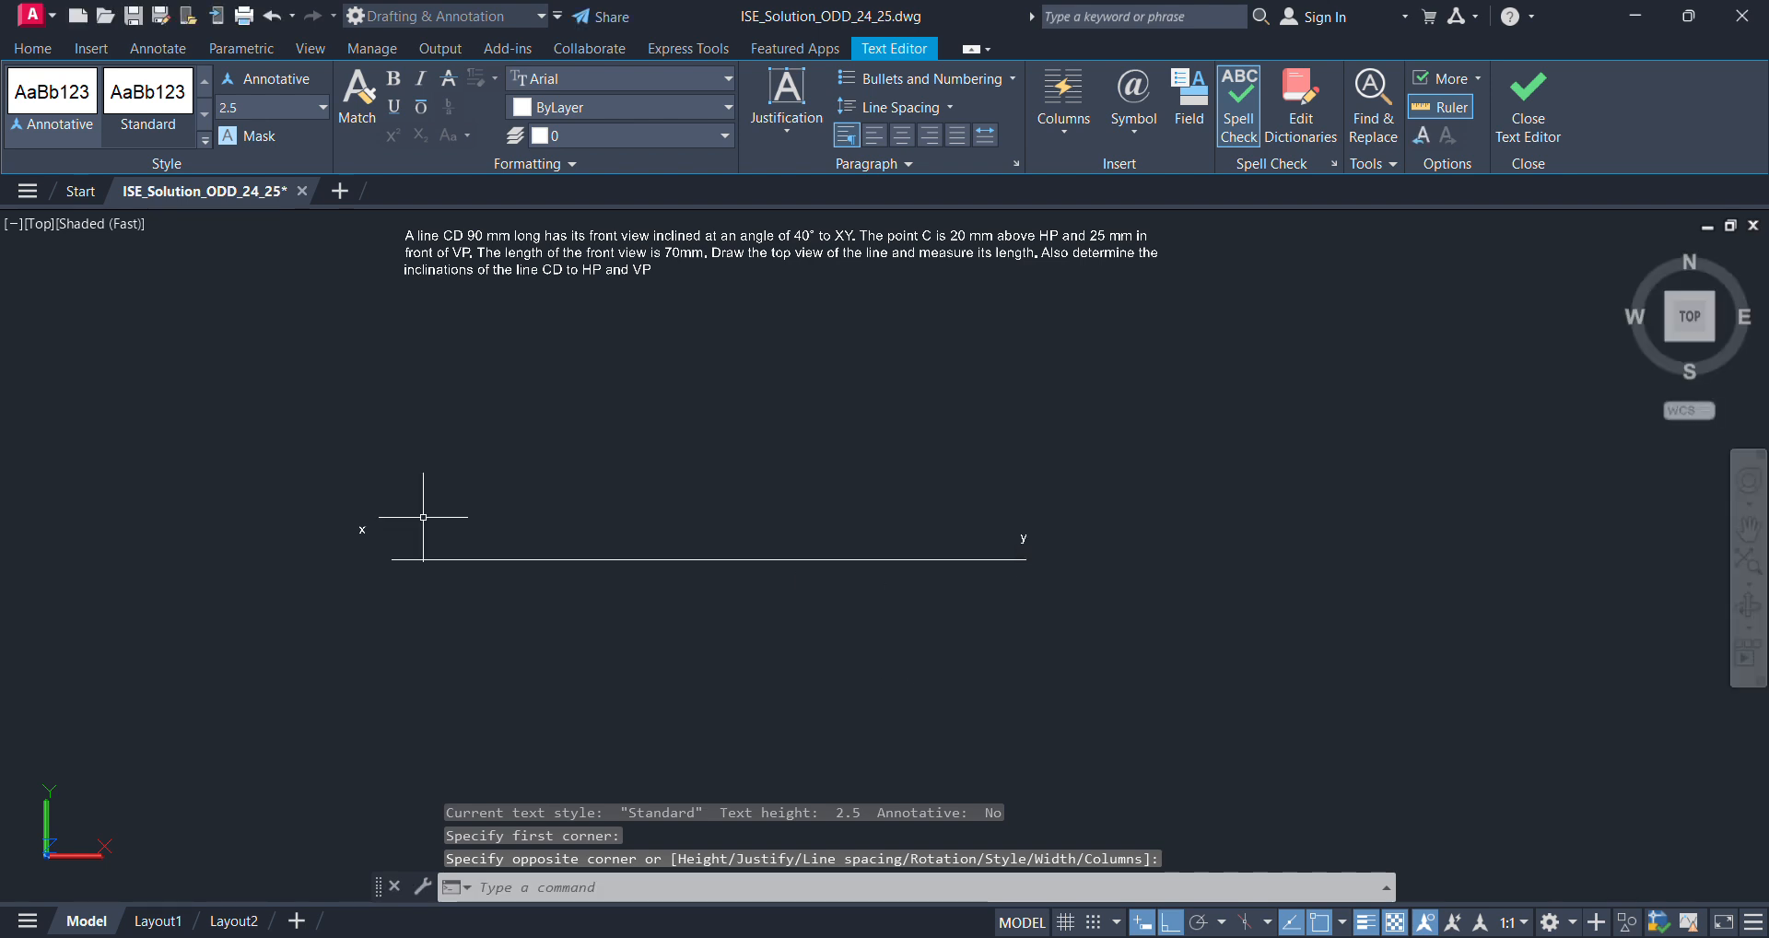
- Move the x label freely, with Ortho off, to just above the left end of the reference line
left_click(356, 528)
left_click(379, 540)
type("m")
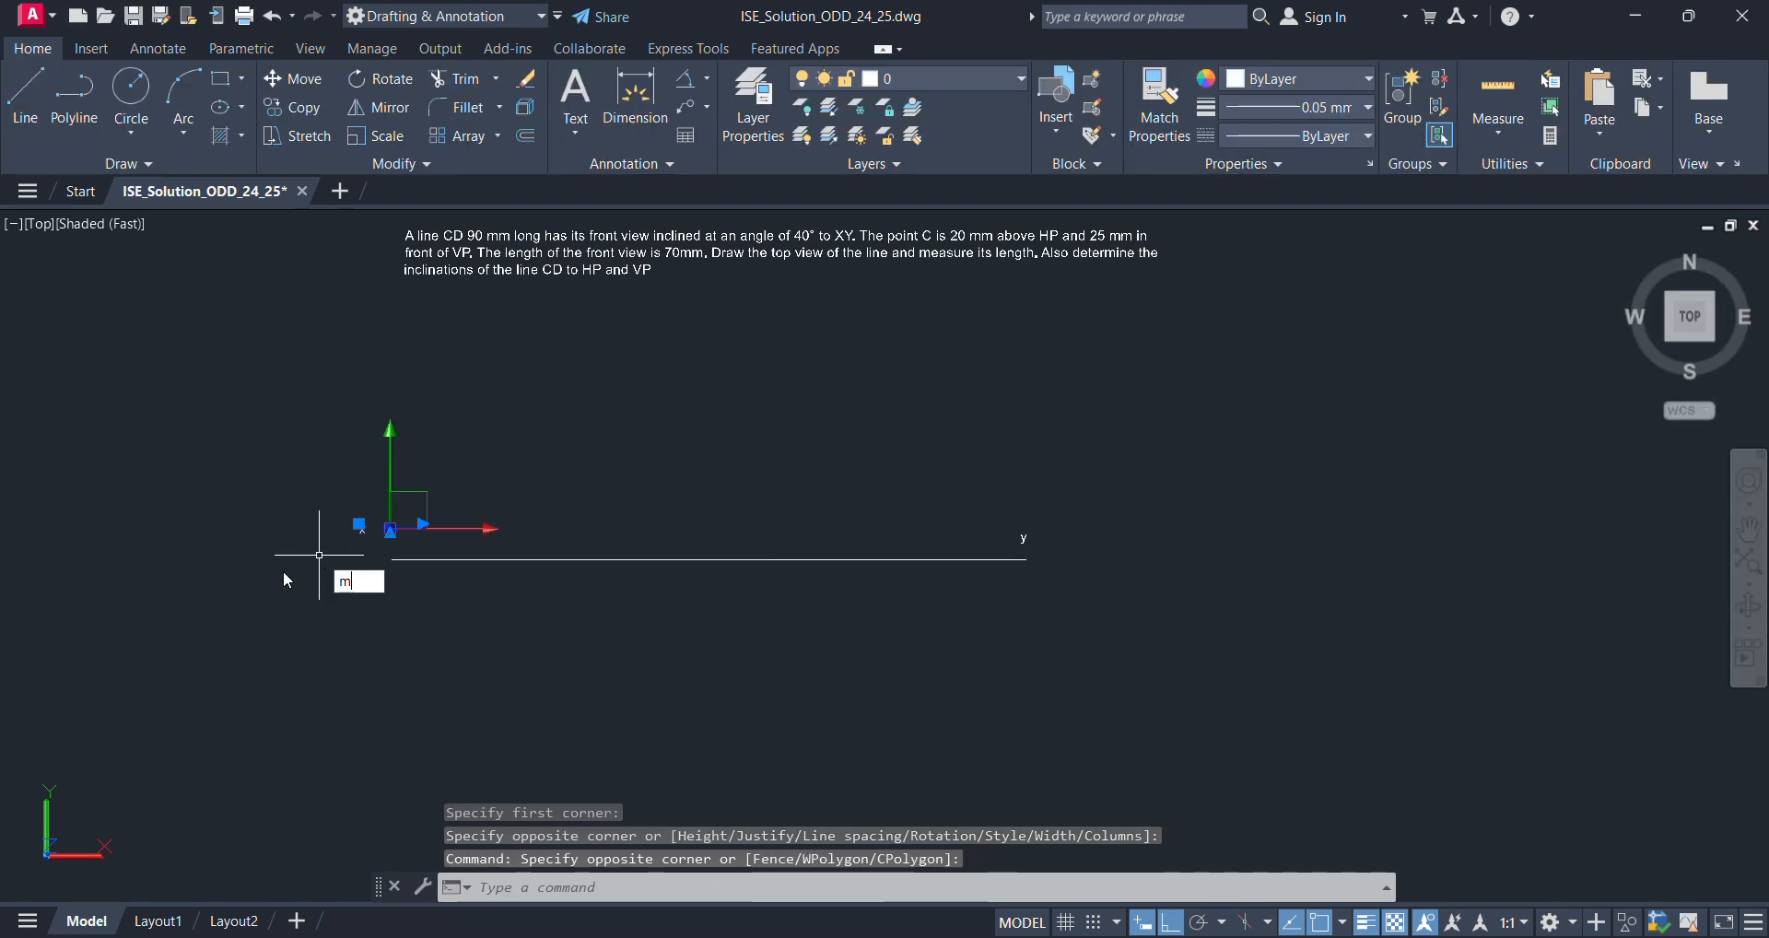
key("Return")
left_click(264, 591)
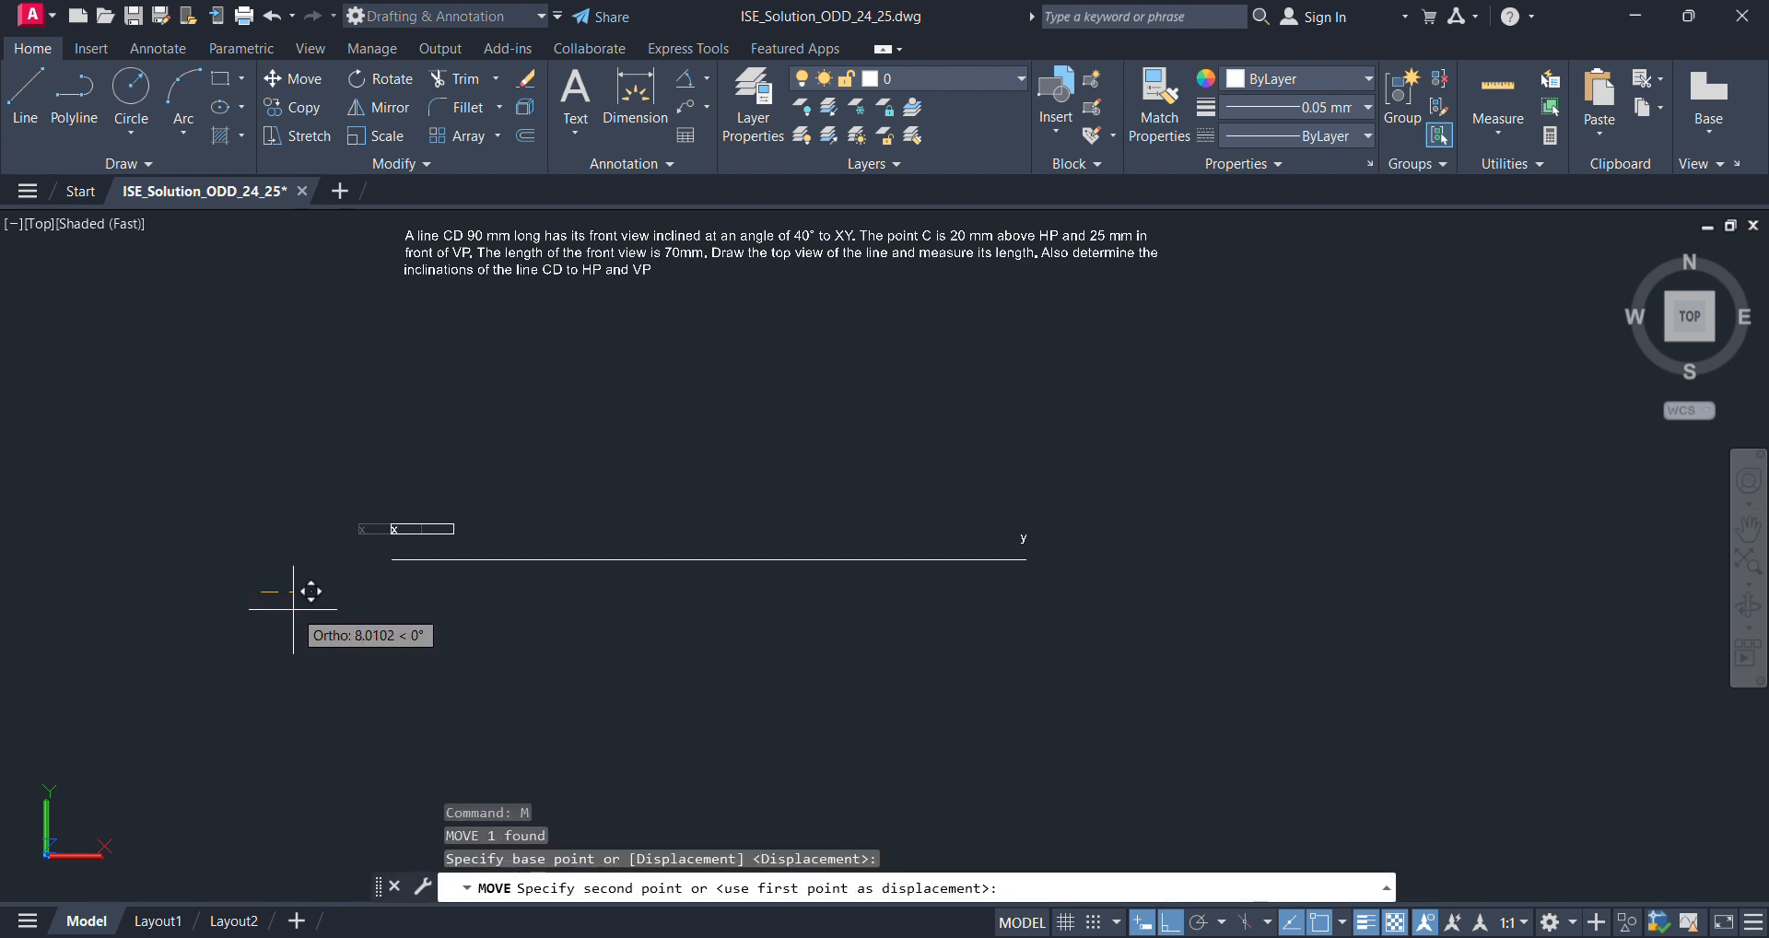
key("F8")
left_click(303, 609)
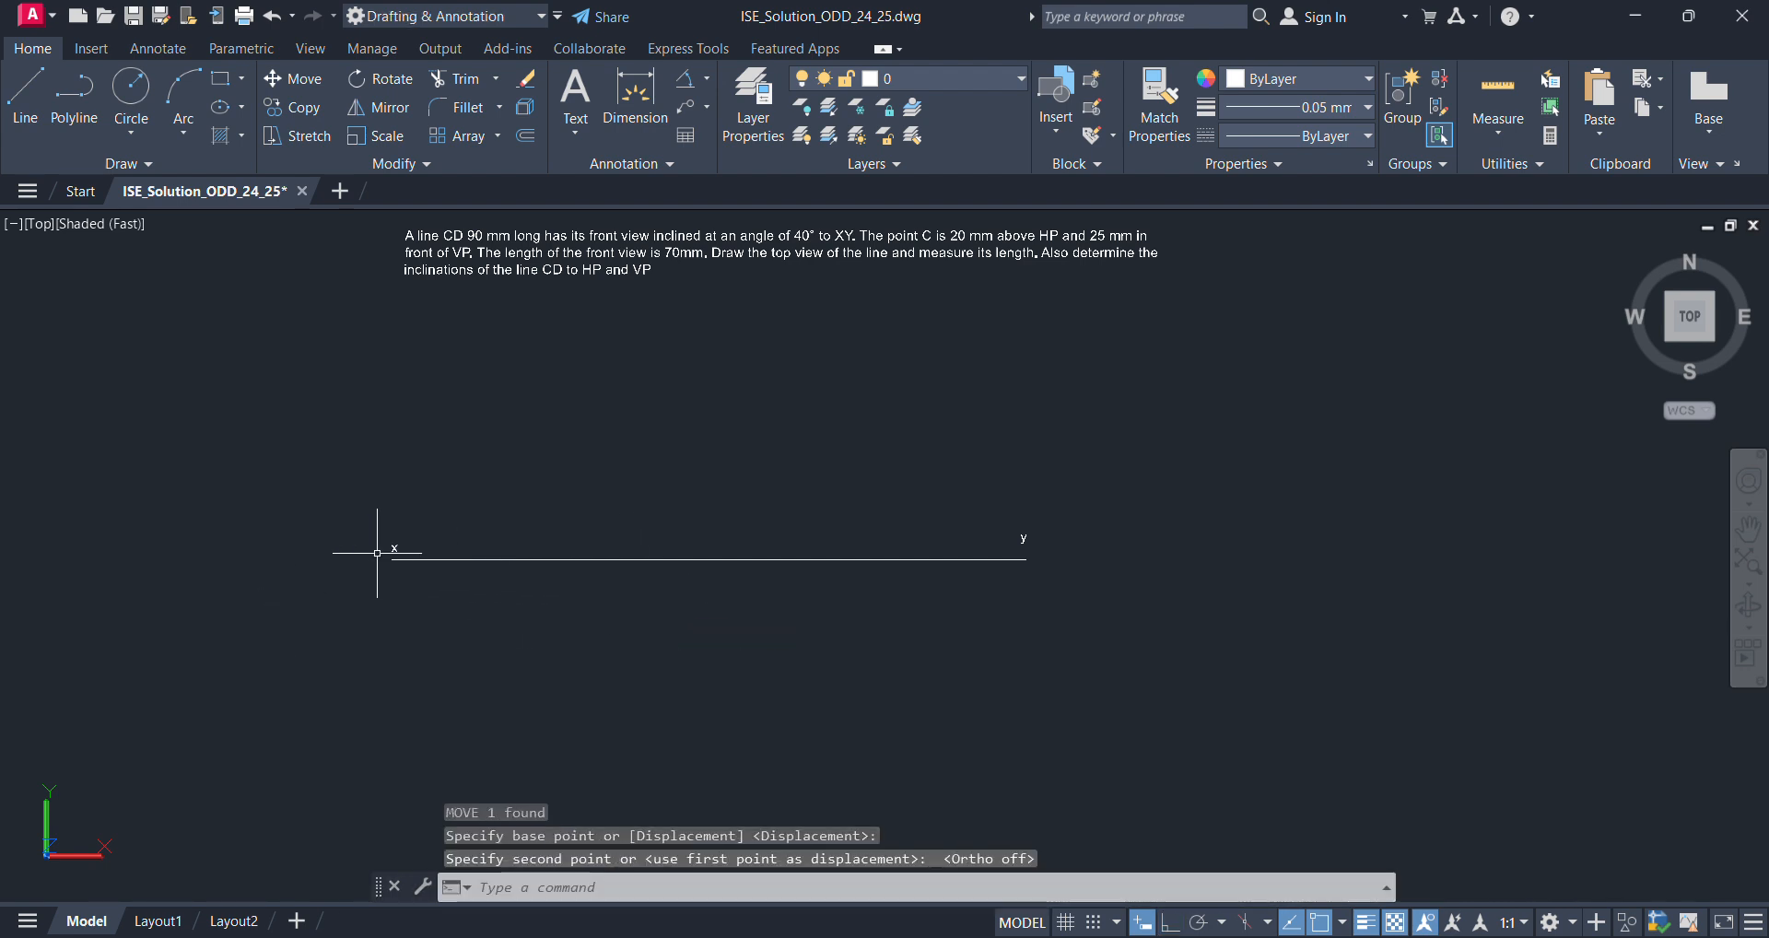
- Draw a vertical line 20 mm upward from a point on the XY line near its x end, with Ortho on
scroll(377, 553, "up", 2)
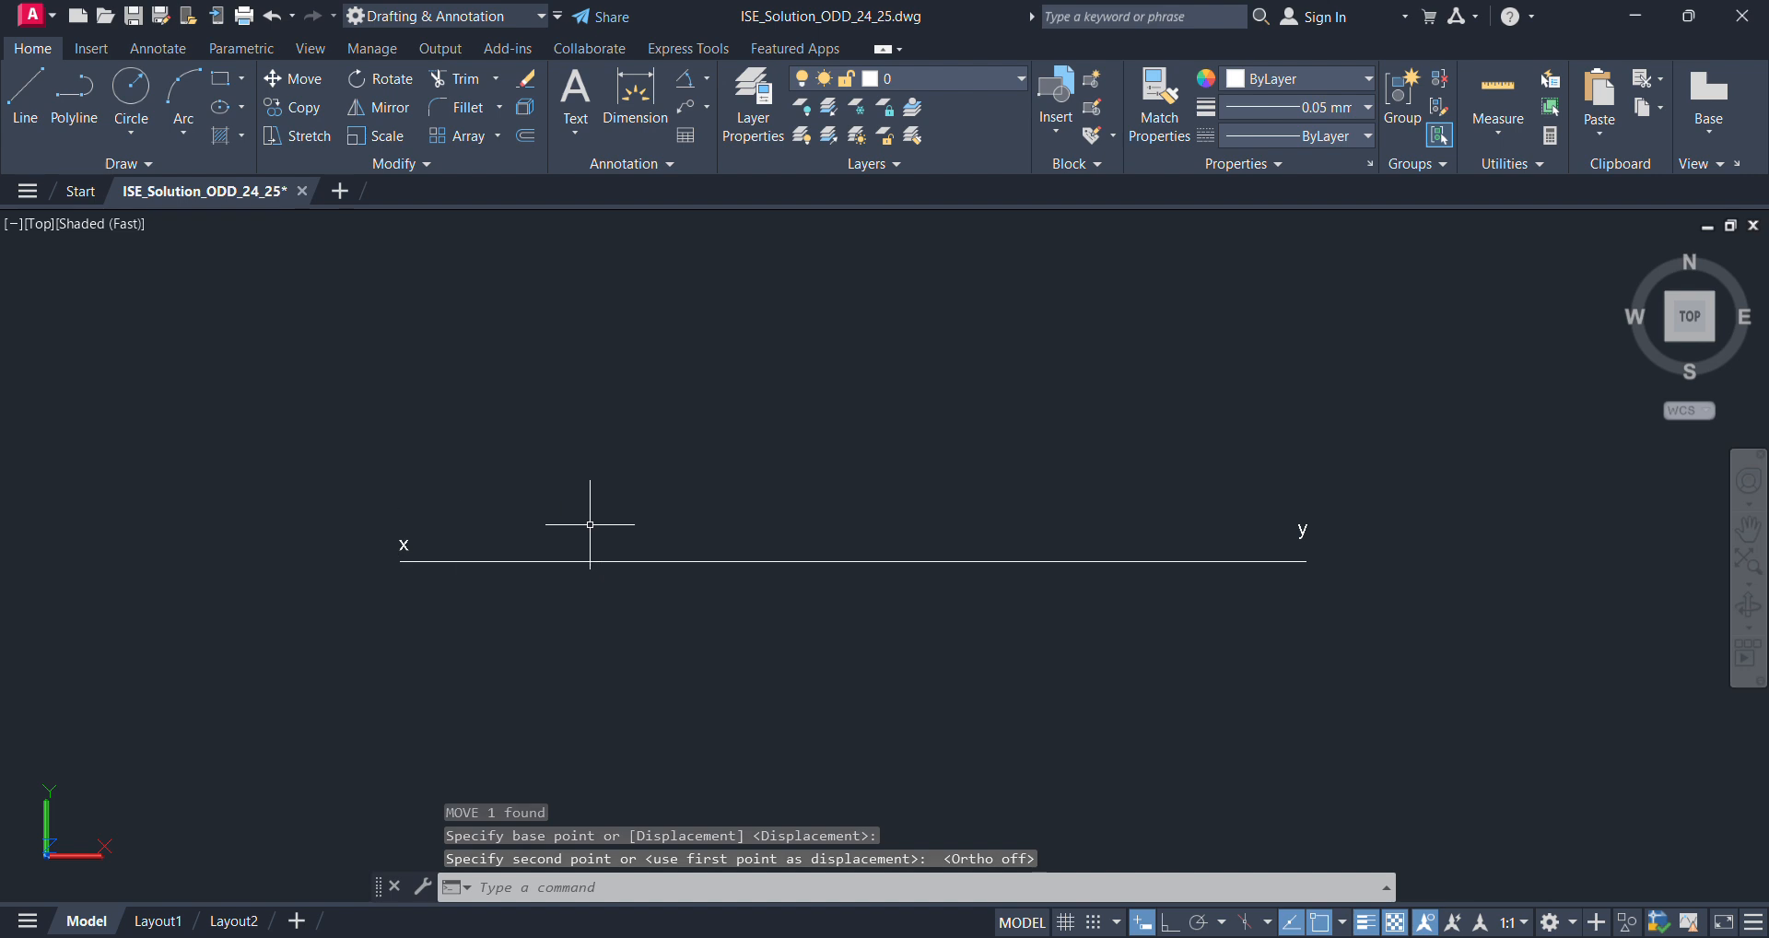
type("l")
key("Return")
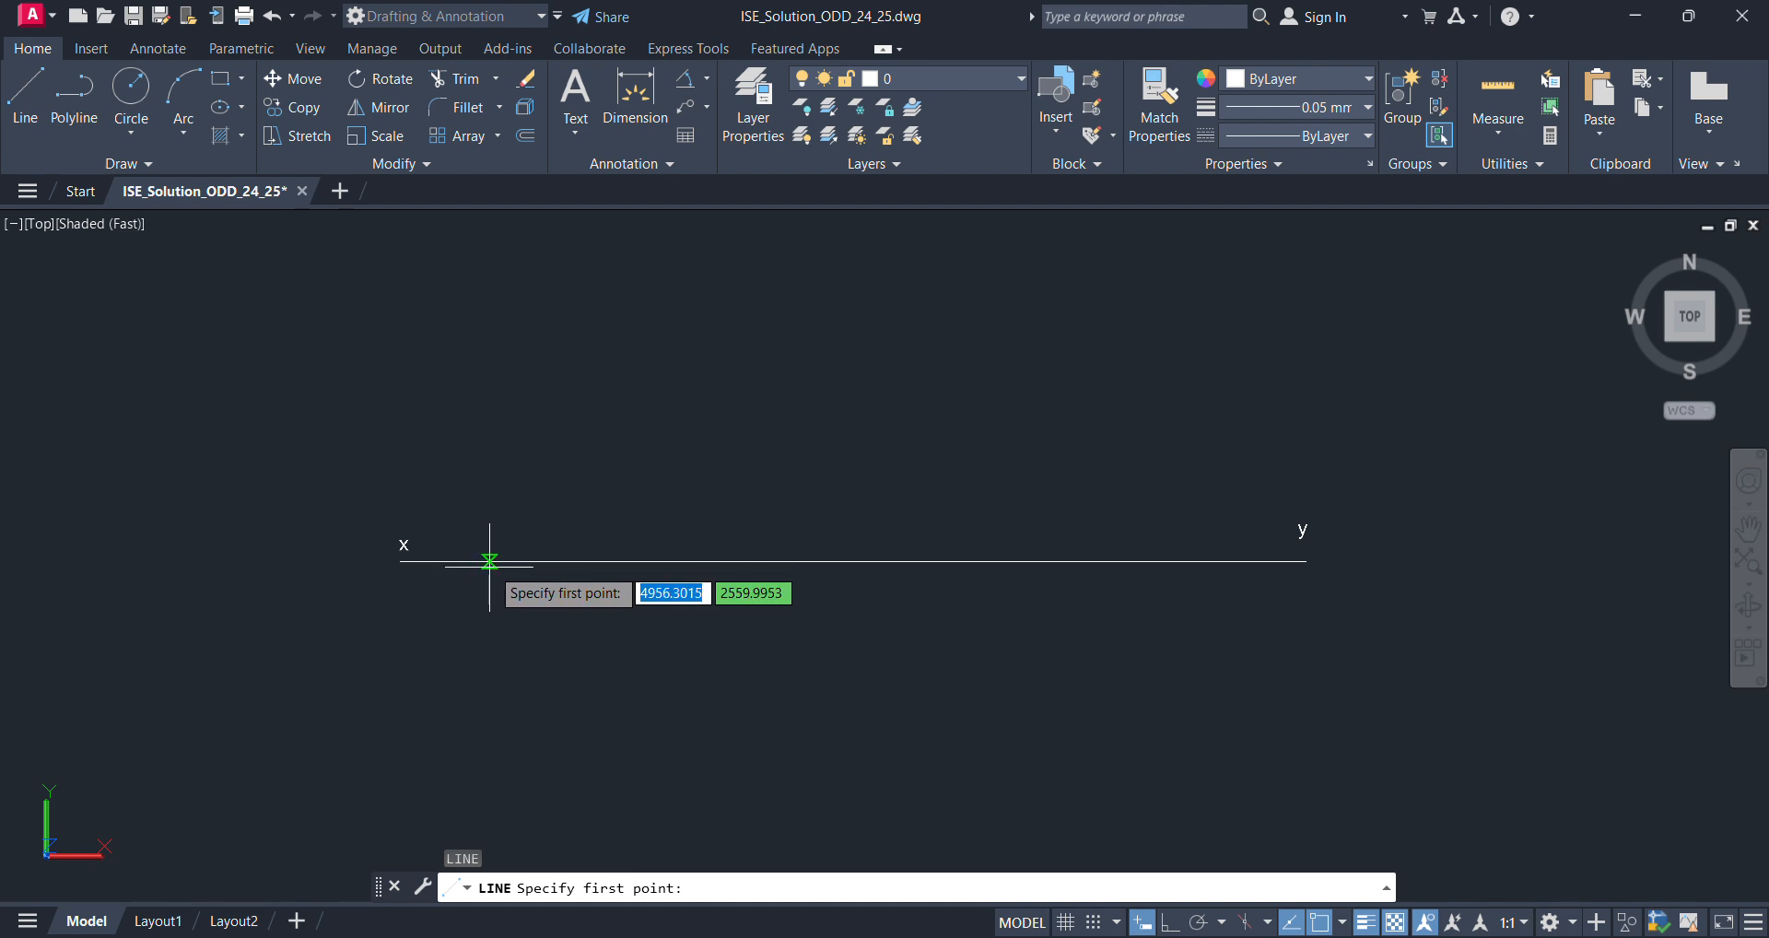
scroll(489, 561, "down", 2)
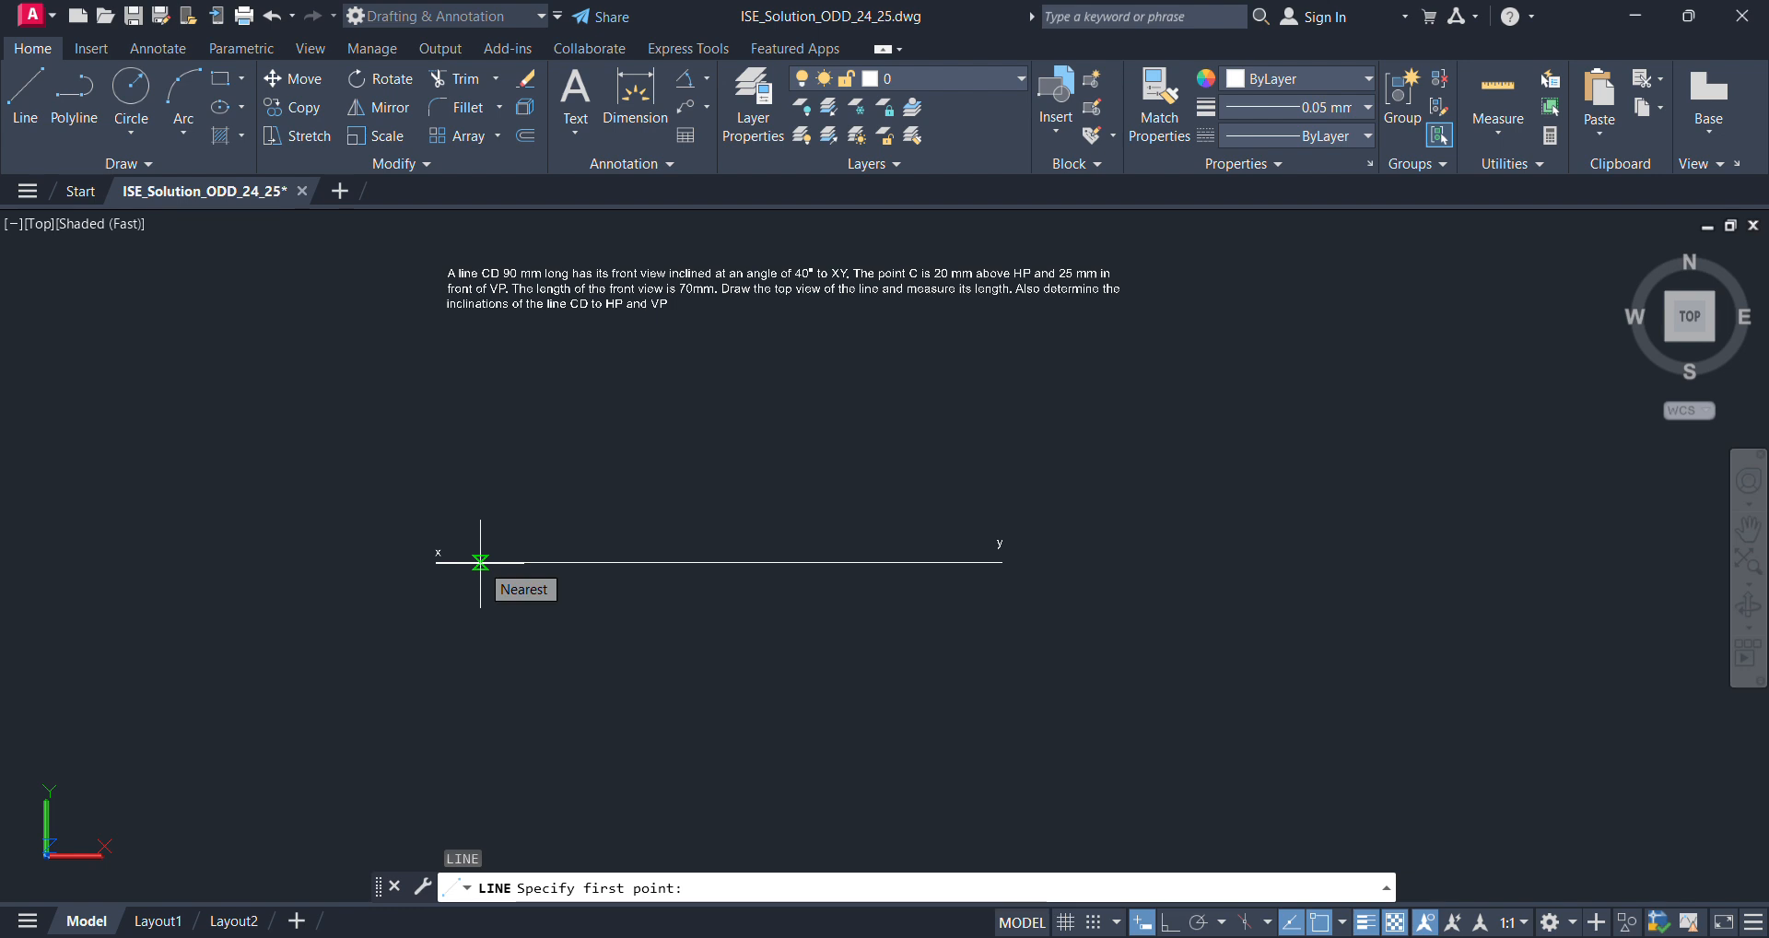
left_click(480, 561)
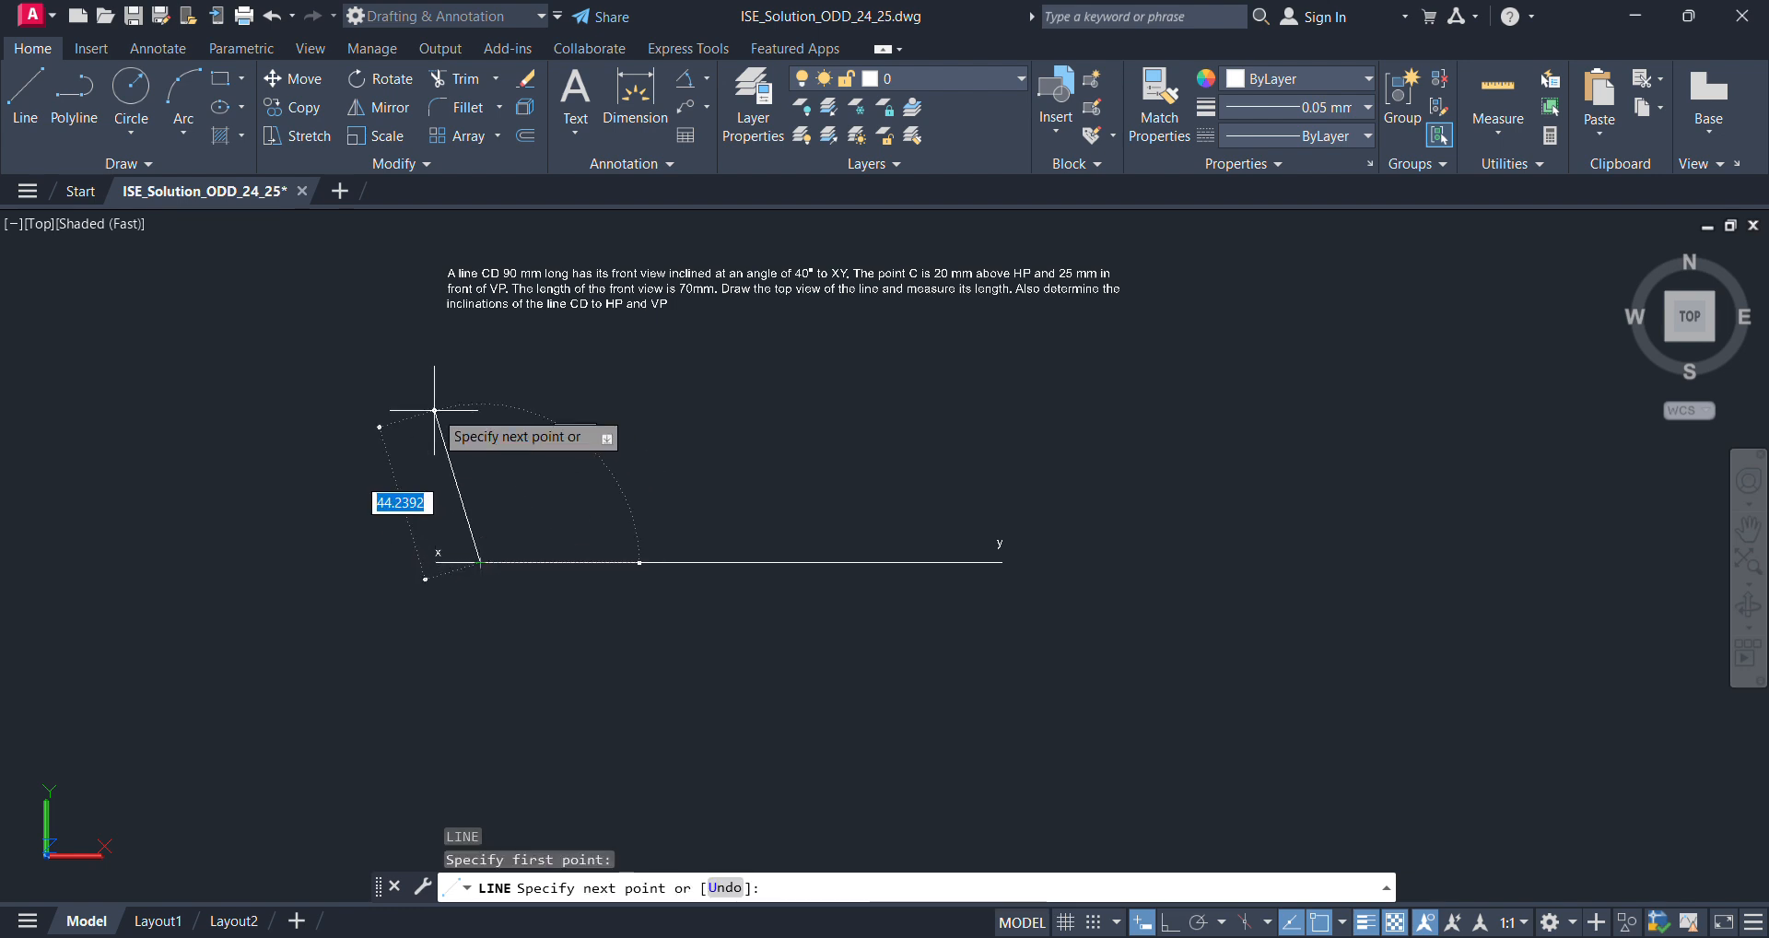
key("F8")
type("20")
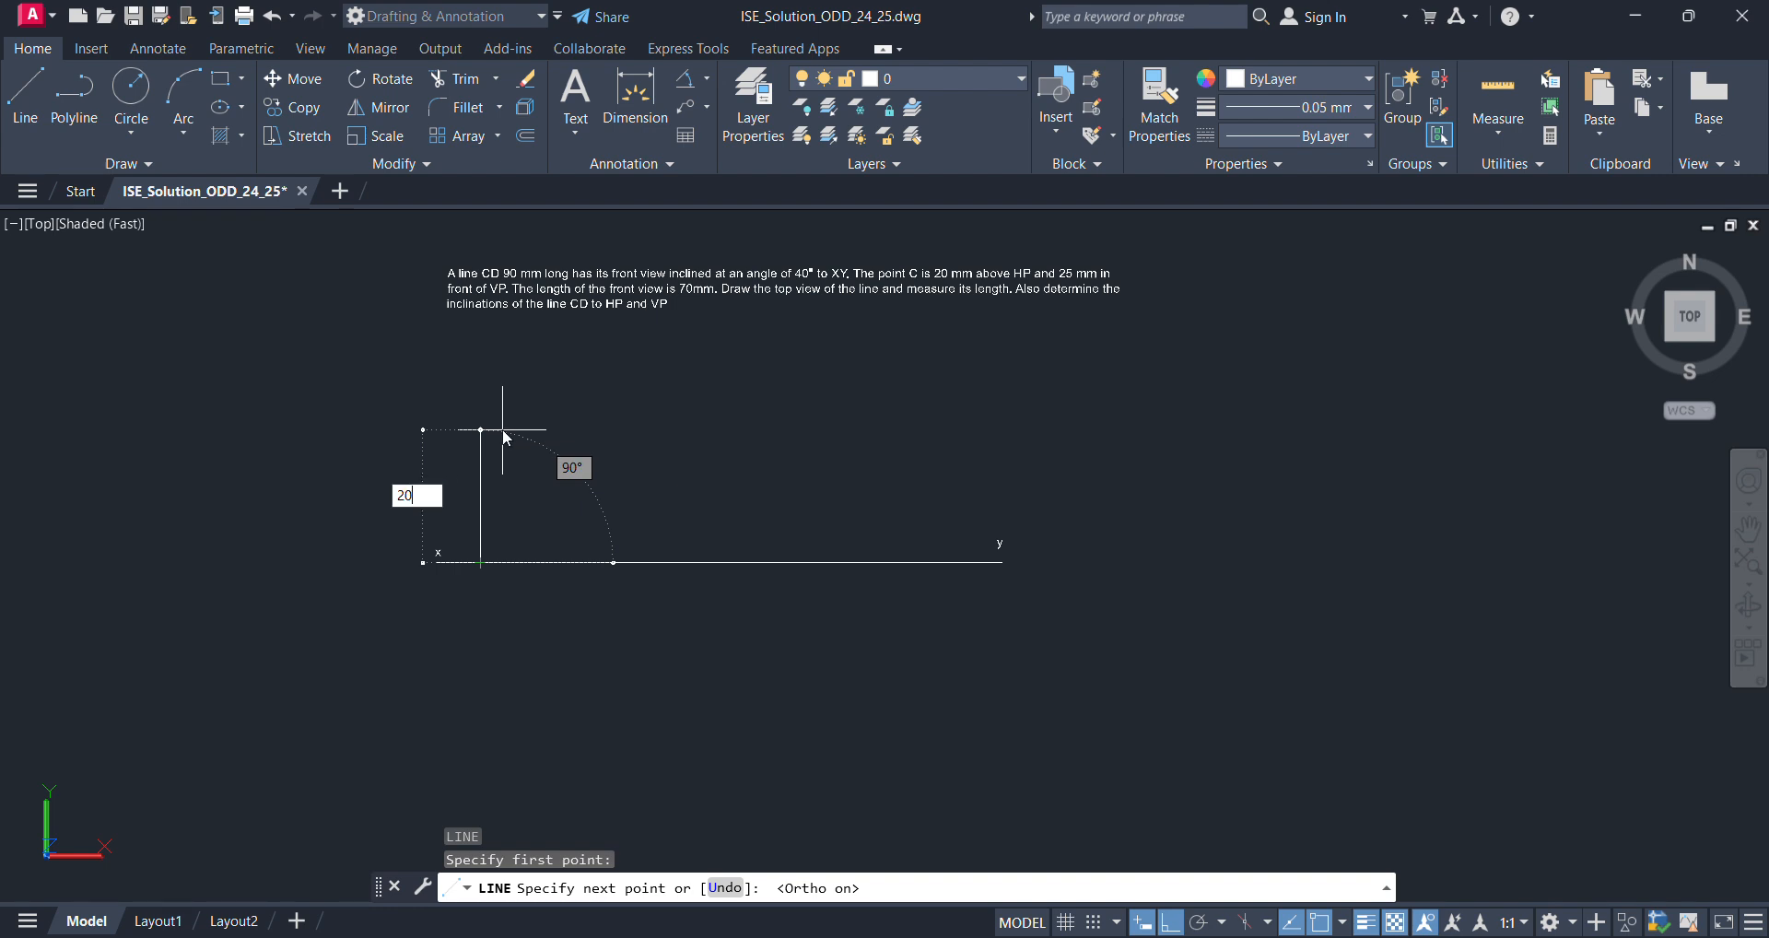
key("Return")
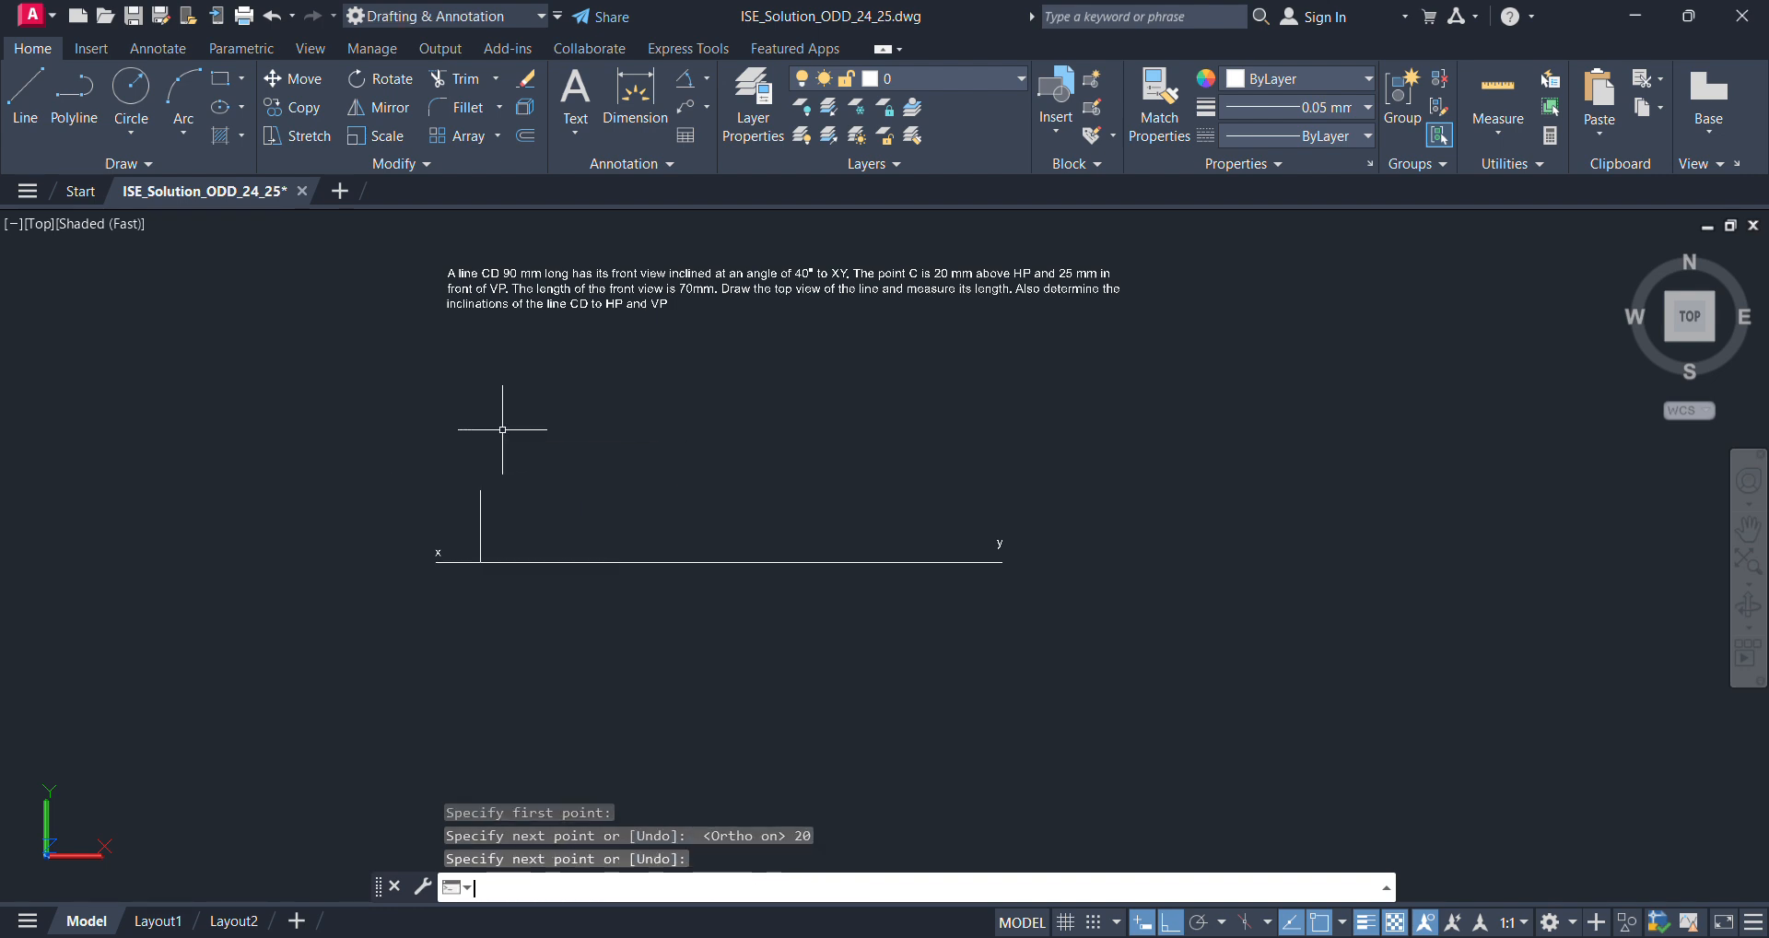
key("Return")
- Add the multiline text label "c'" beside the top end of the vertical line
type("mt")
key("Return")
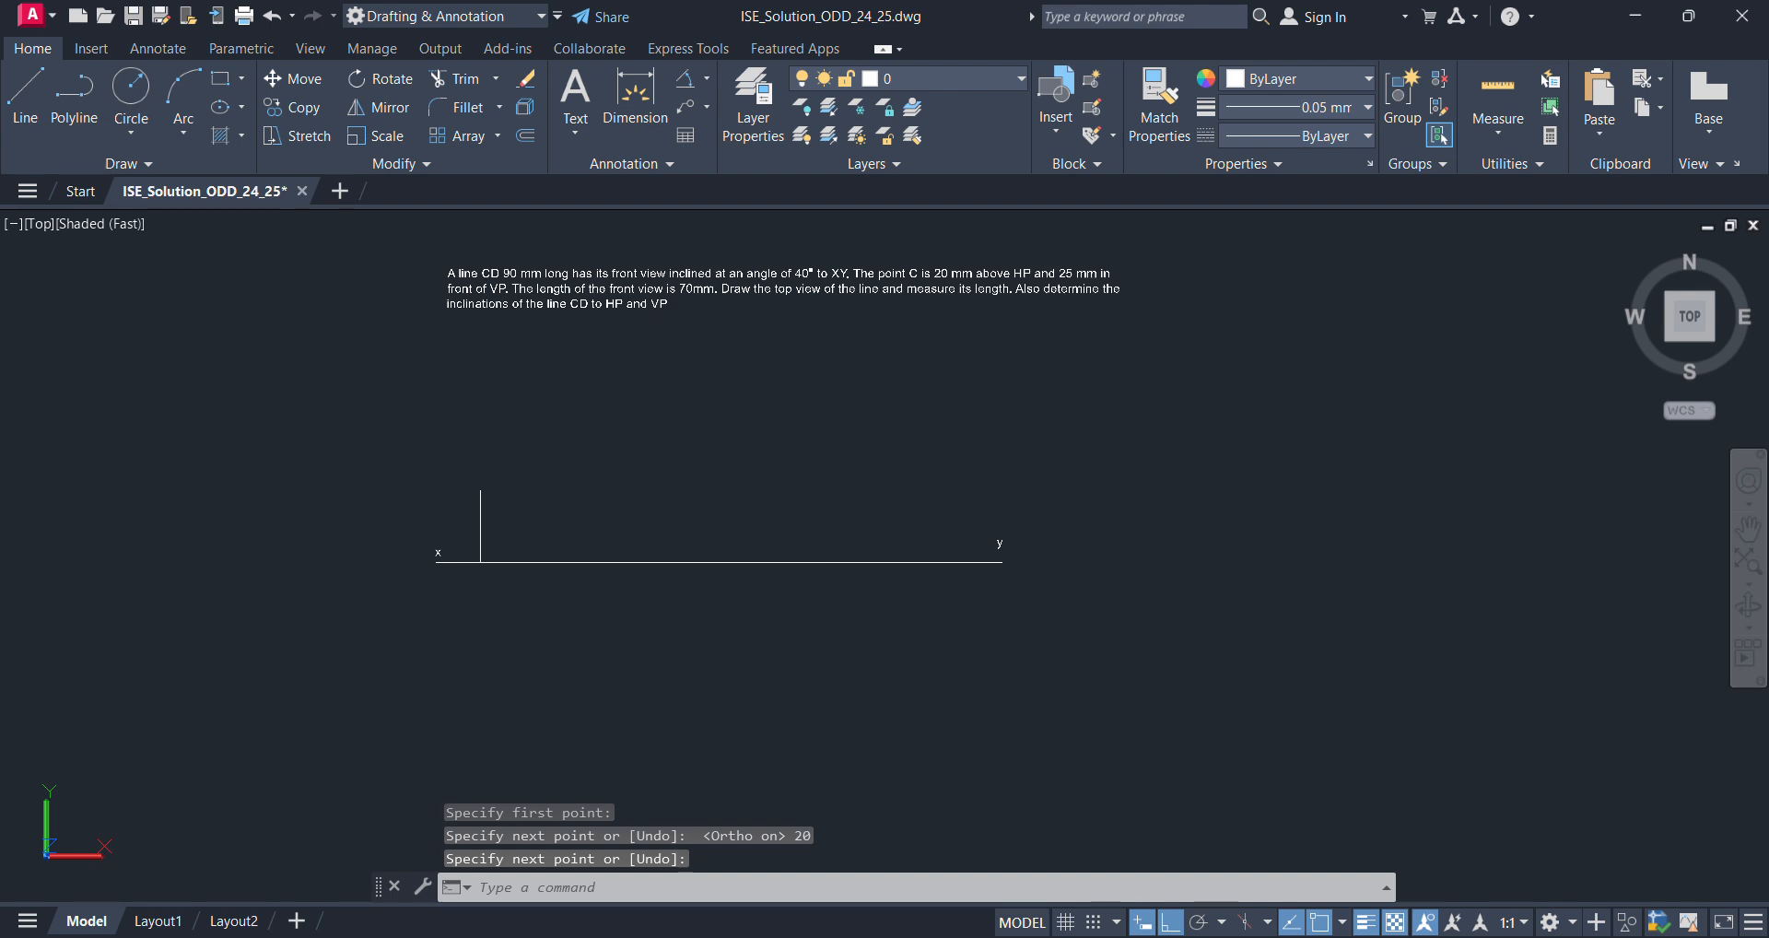
scroll(471, 461, "up", 3)
left_click(411, 499)
left_click(472, 549)
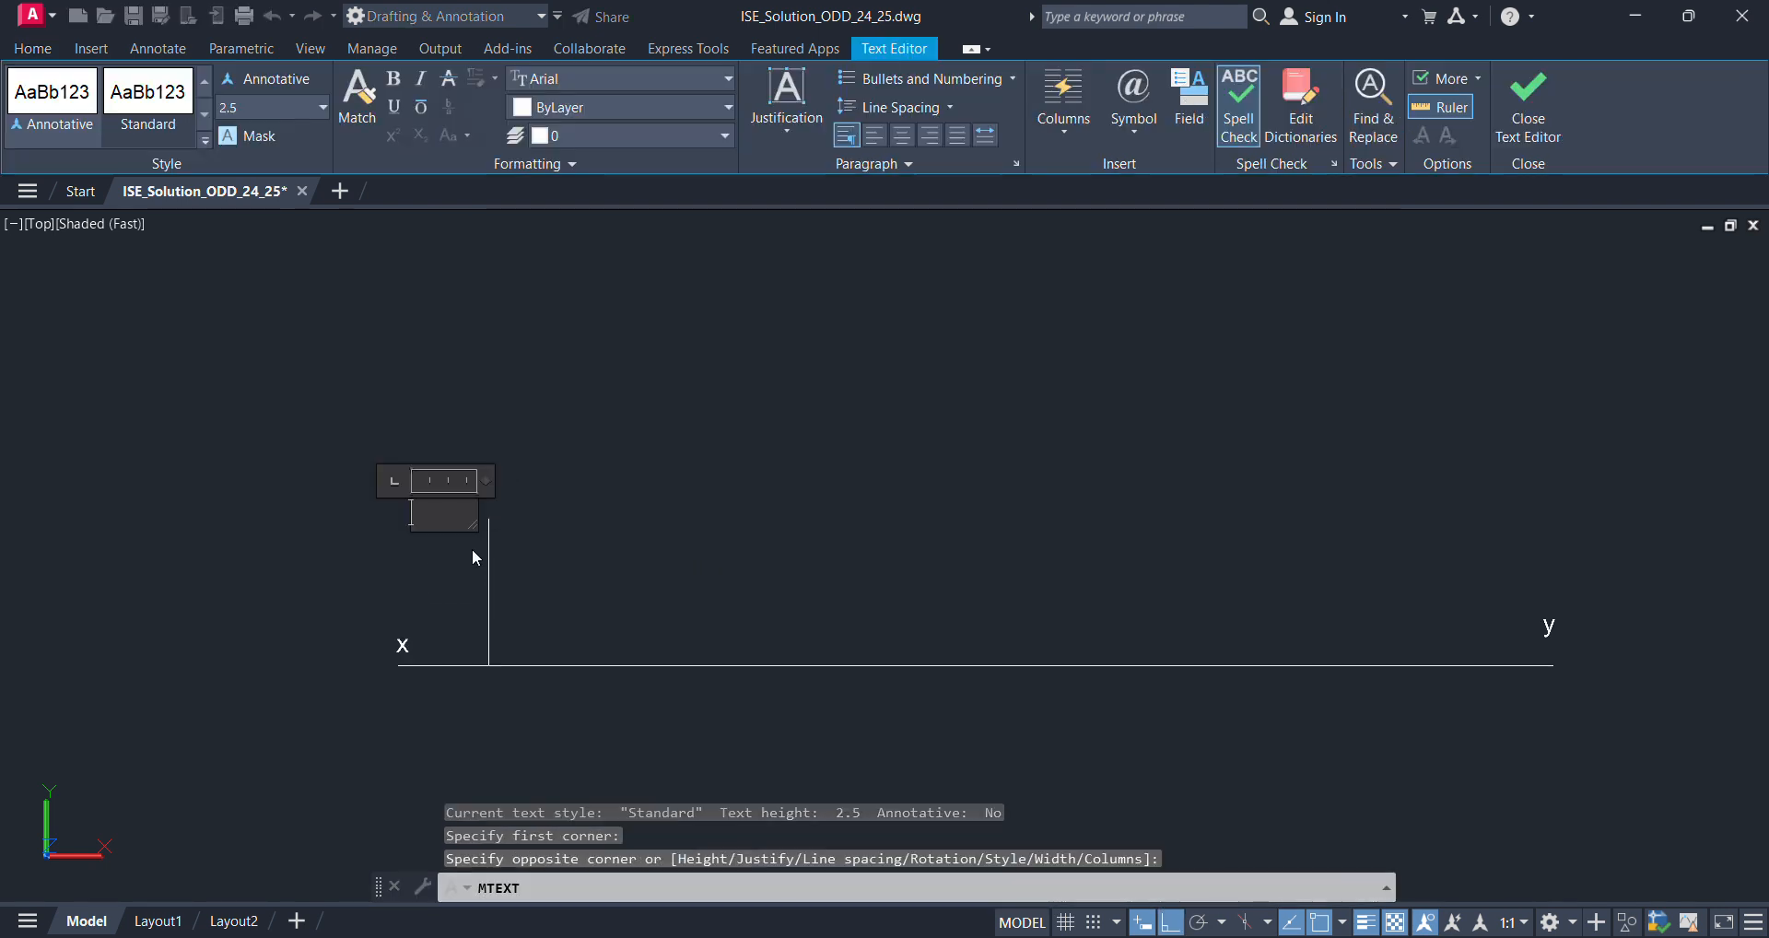
type("X")
key("BackSpace")
type("C'")
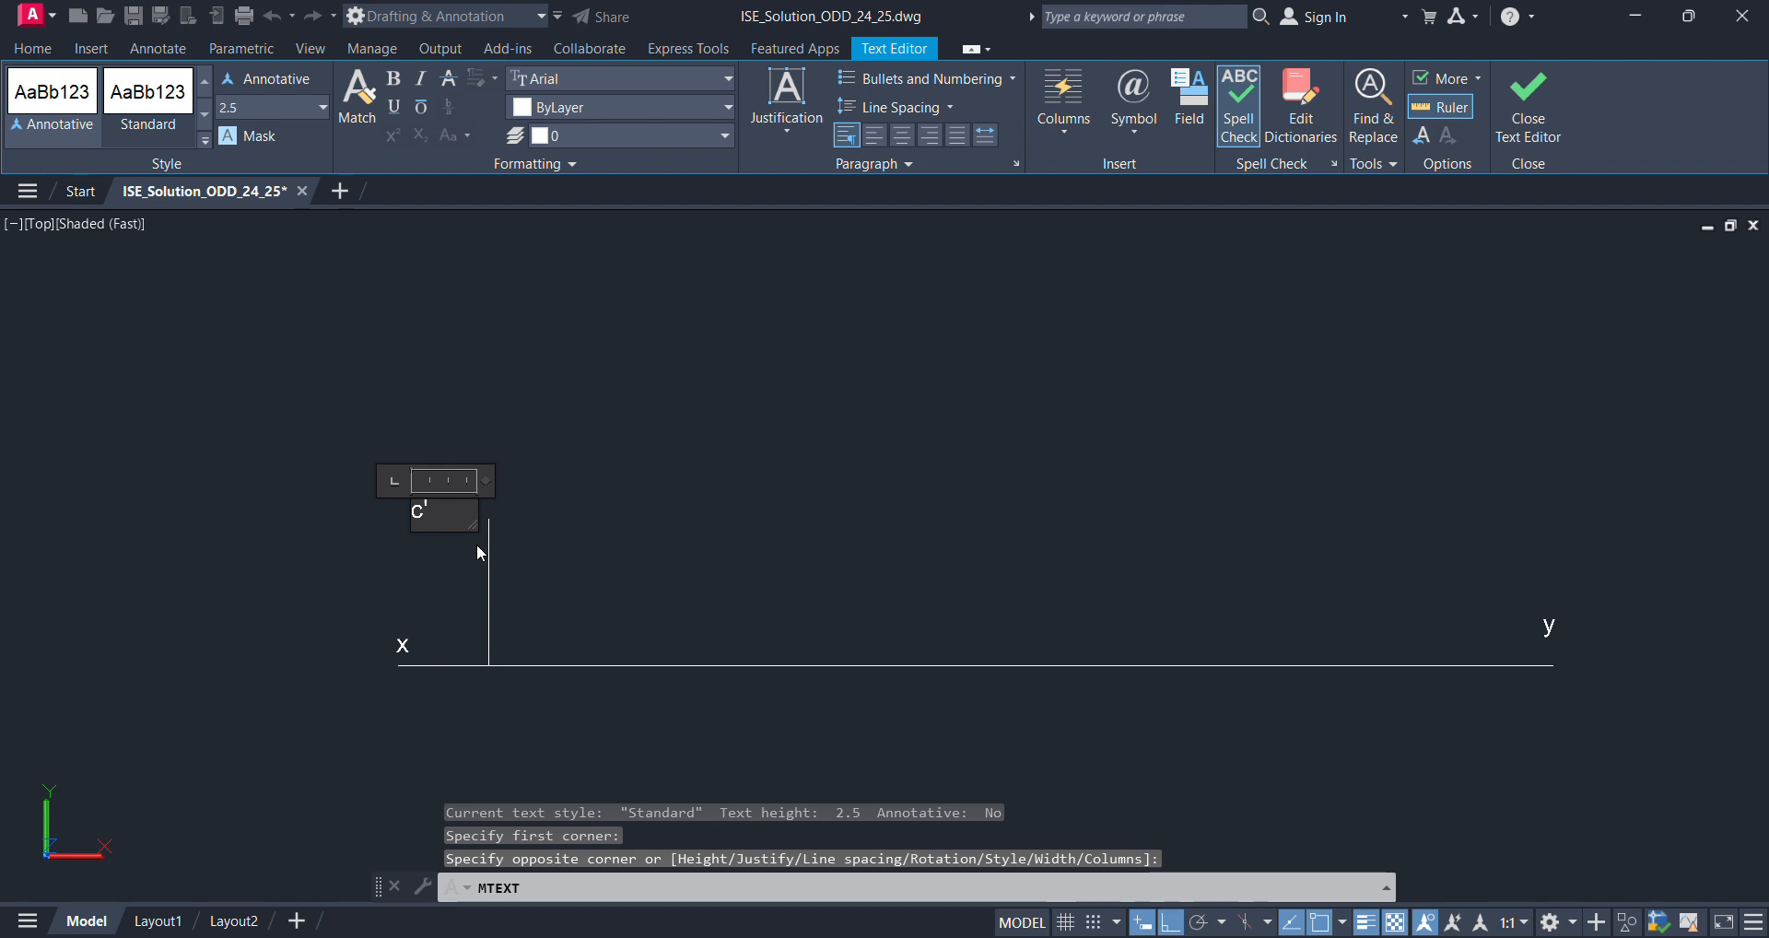
left_click(475, 544)
- Draw a vertical line 25 mm downward from where the 20 mm line meets the XY line
scroll(451, 648, "down", 2)
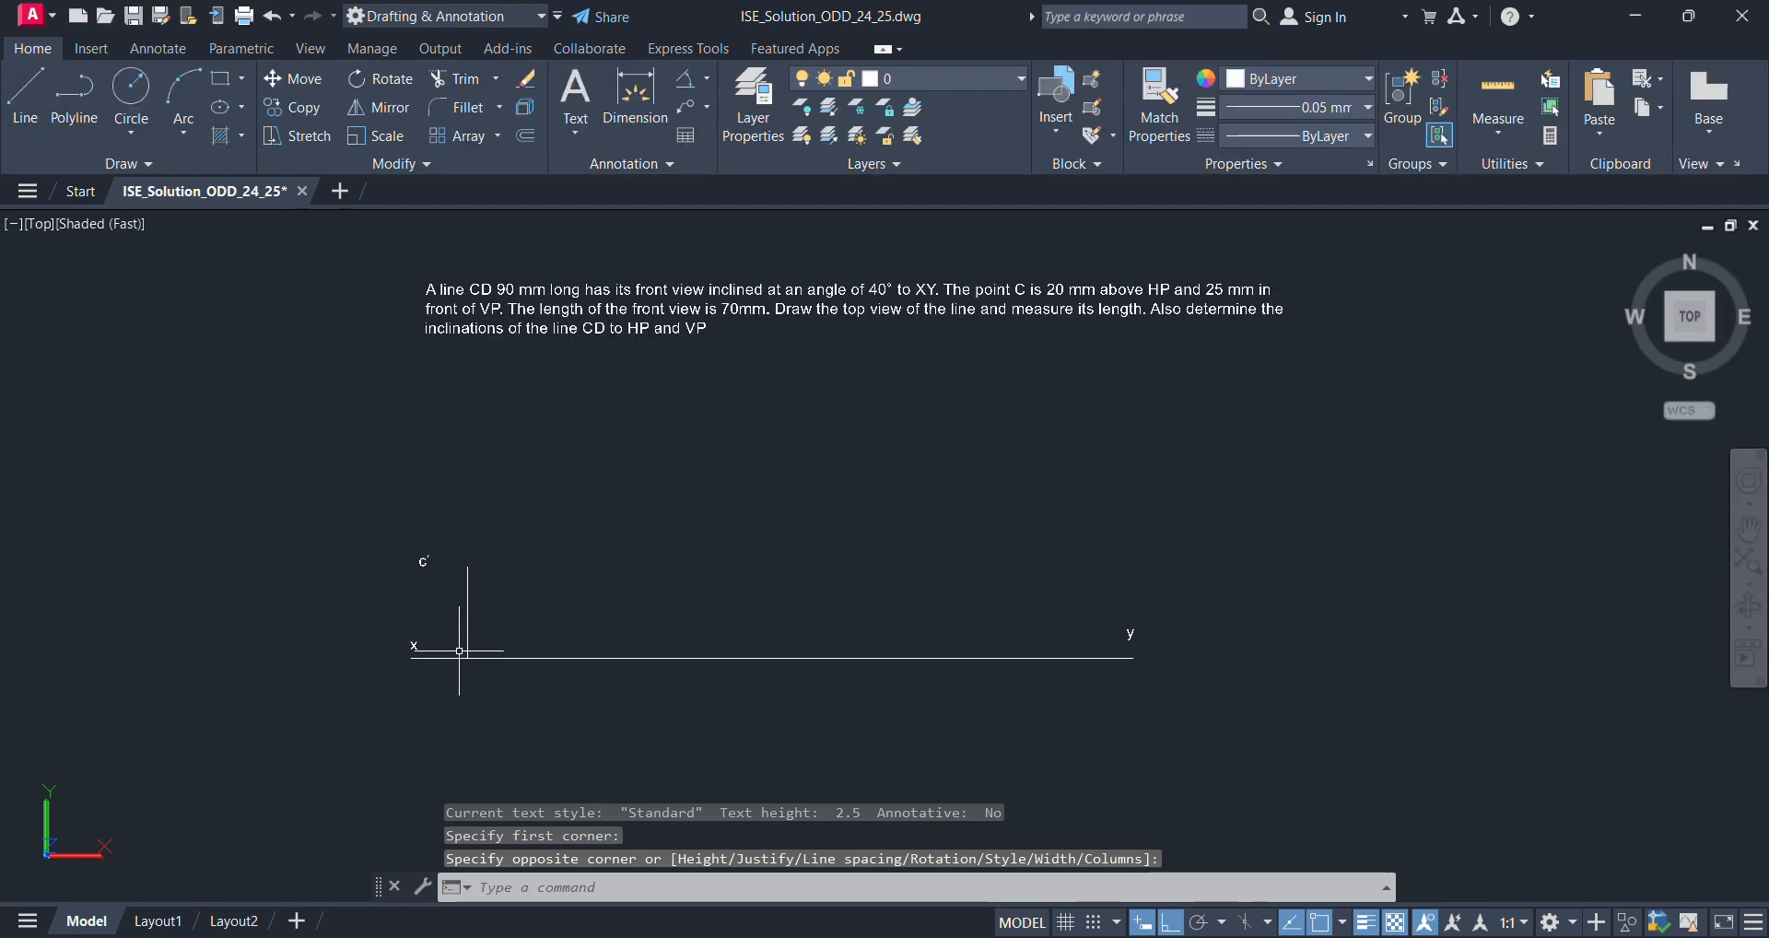
type("l")
key("Return")
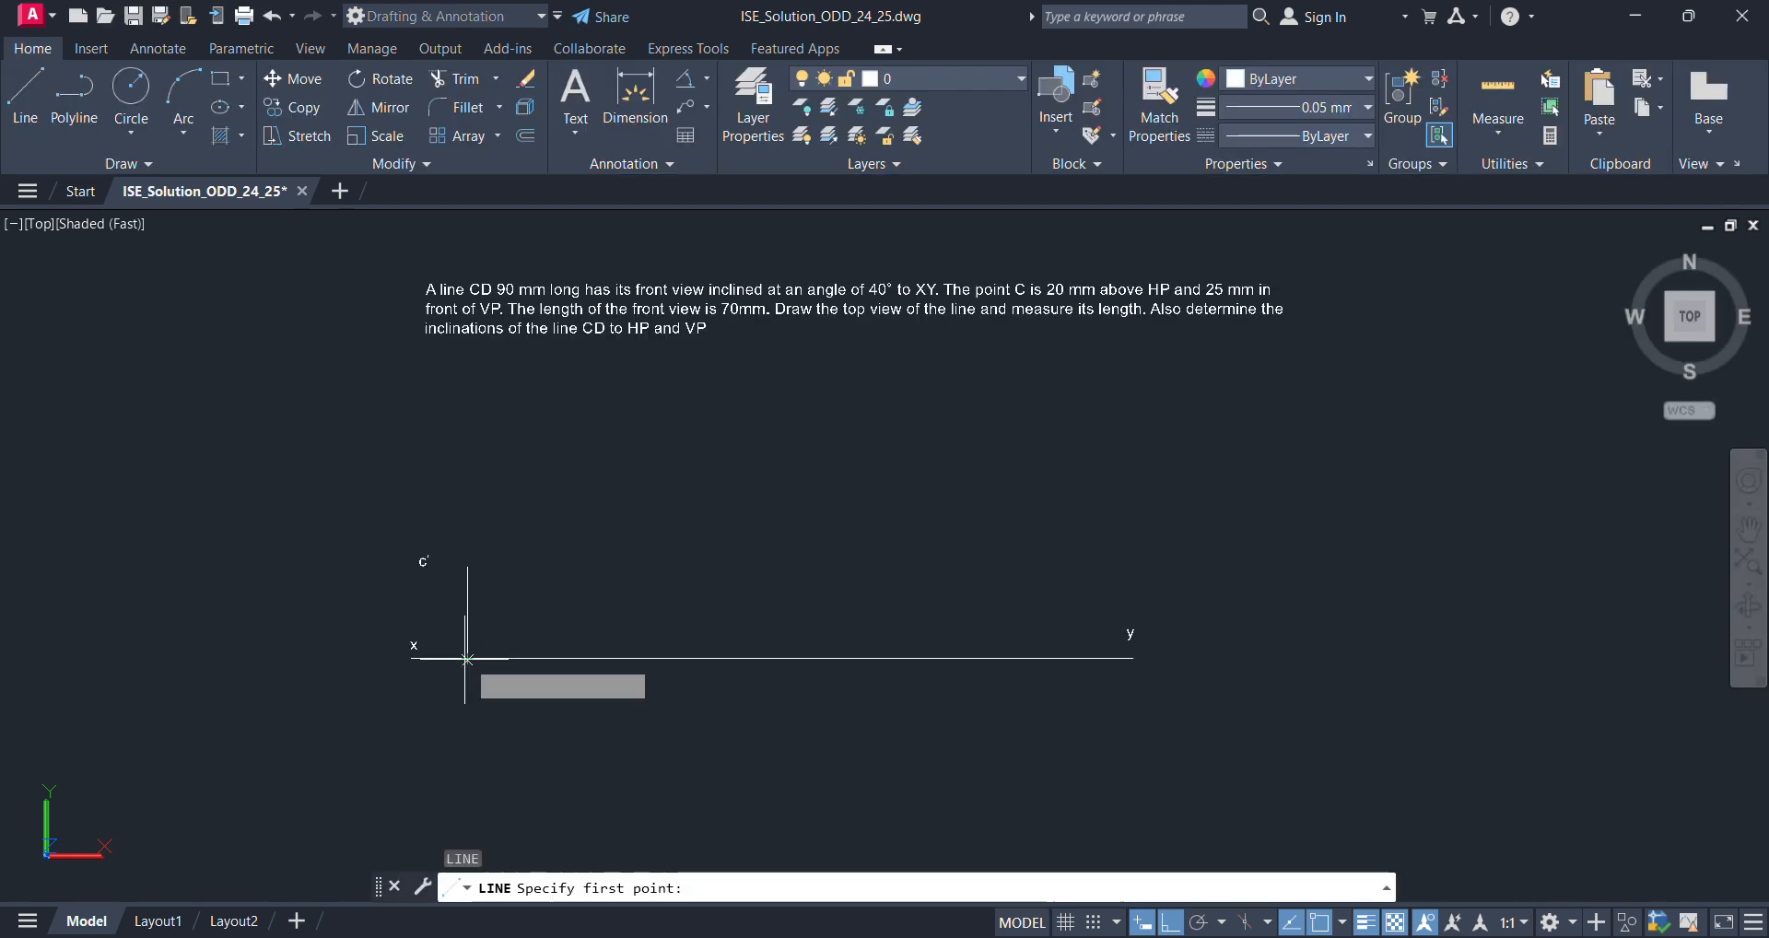
left_click(411, 658)
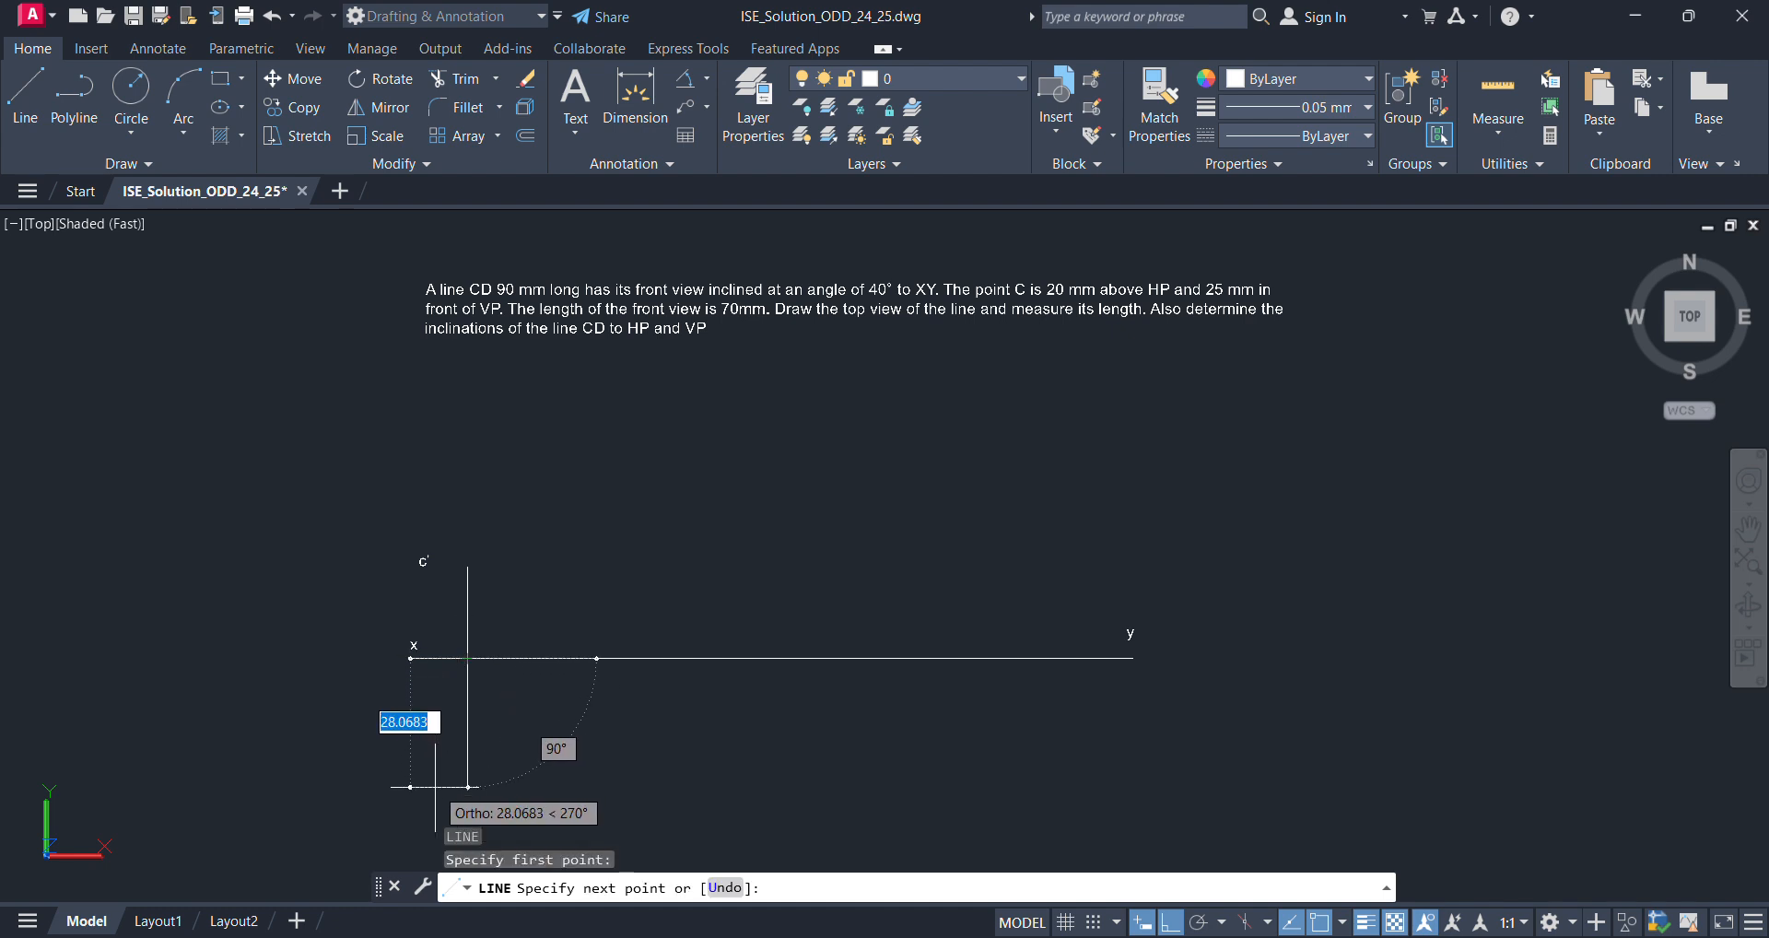
type("25")
key("Return")
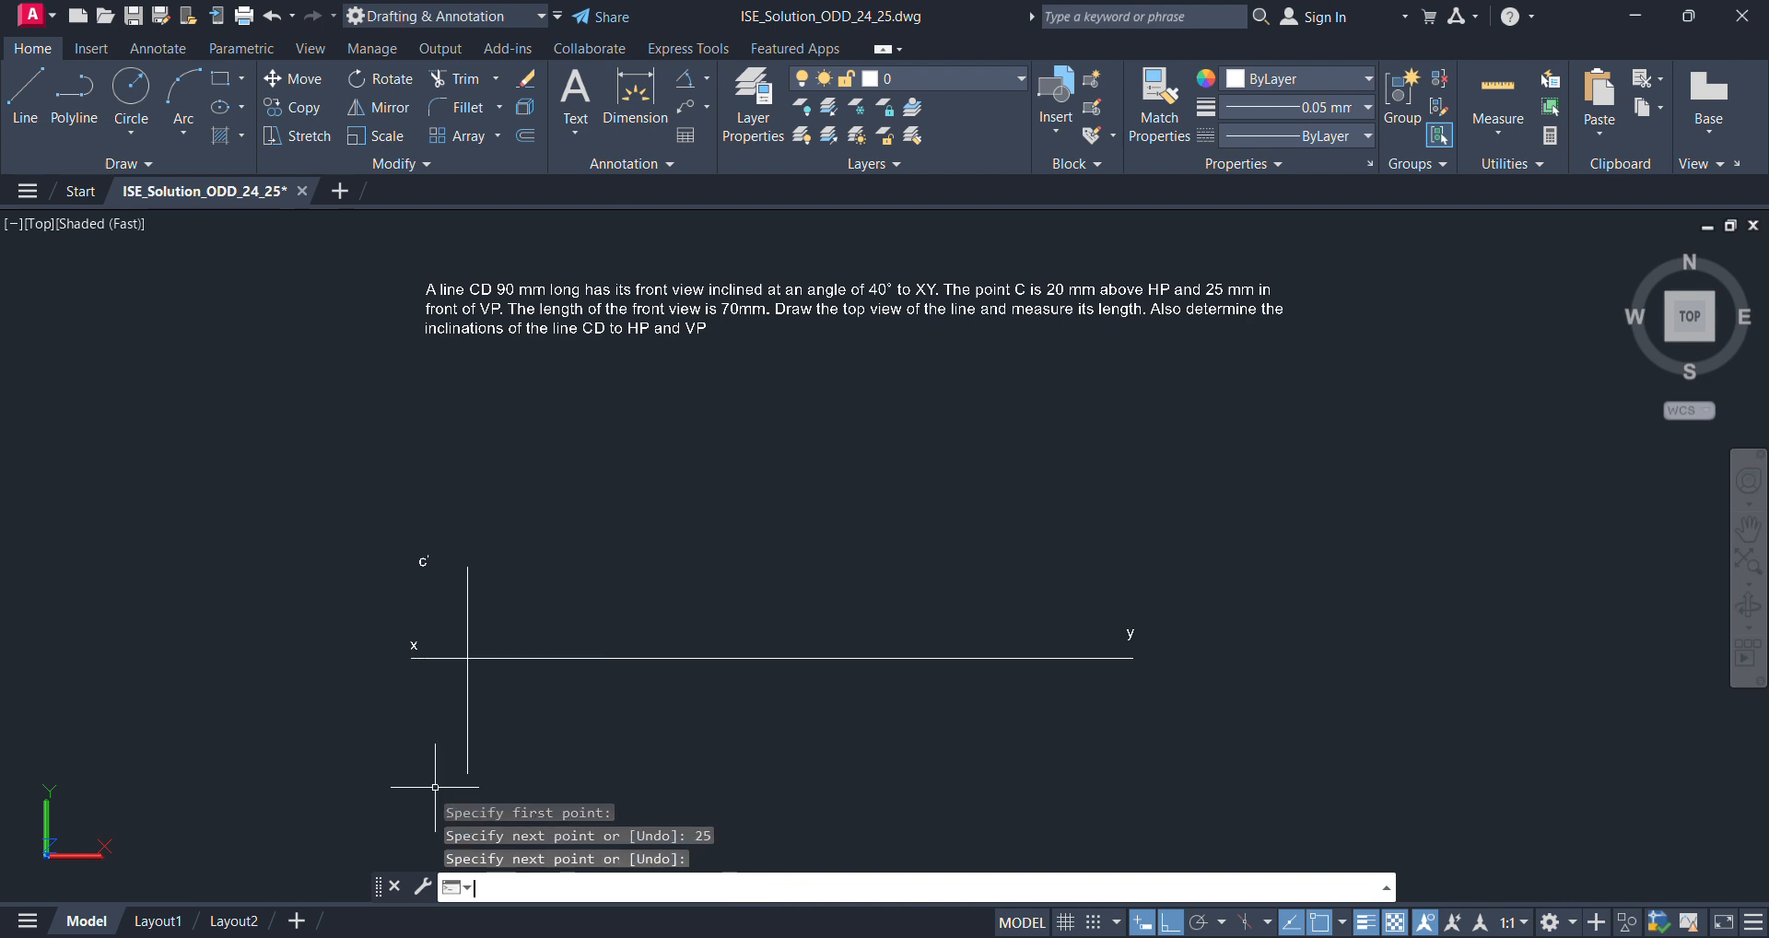
key("Return")
- Add the multiline text label "c" beside the bottom end of the 25 mm vertical line
type("mt")
key("Return")
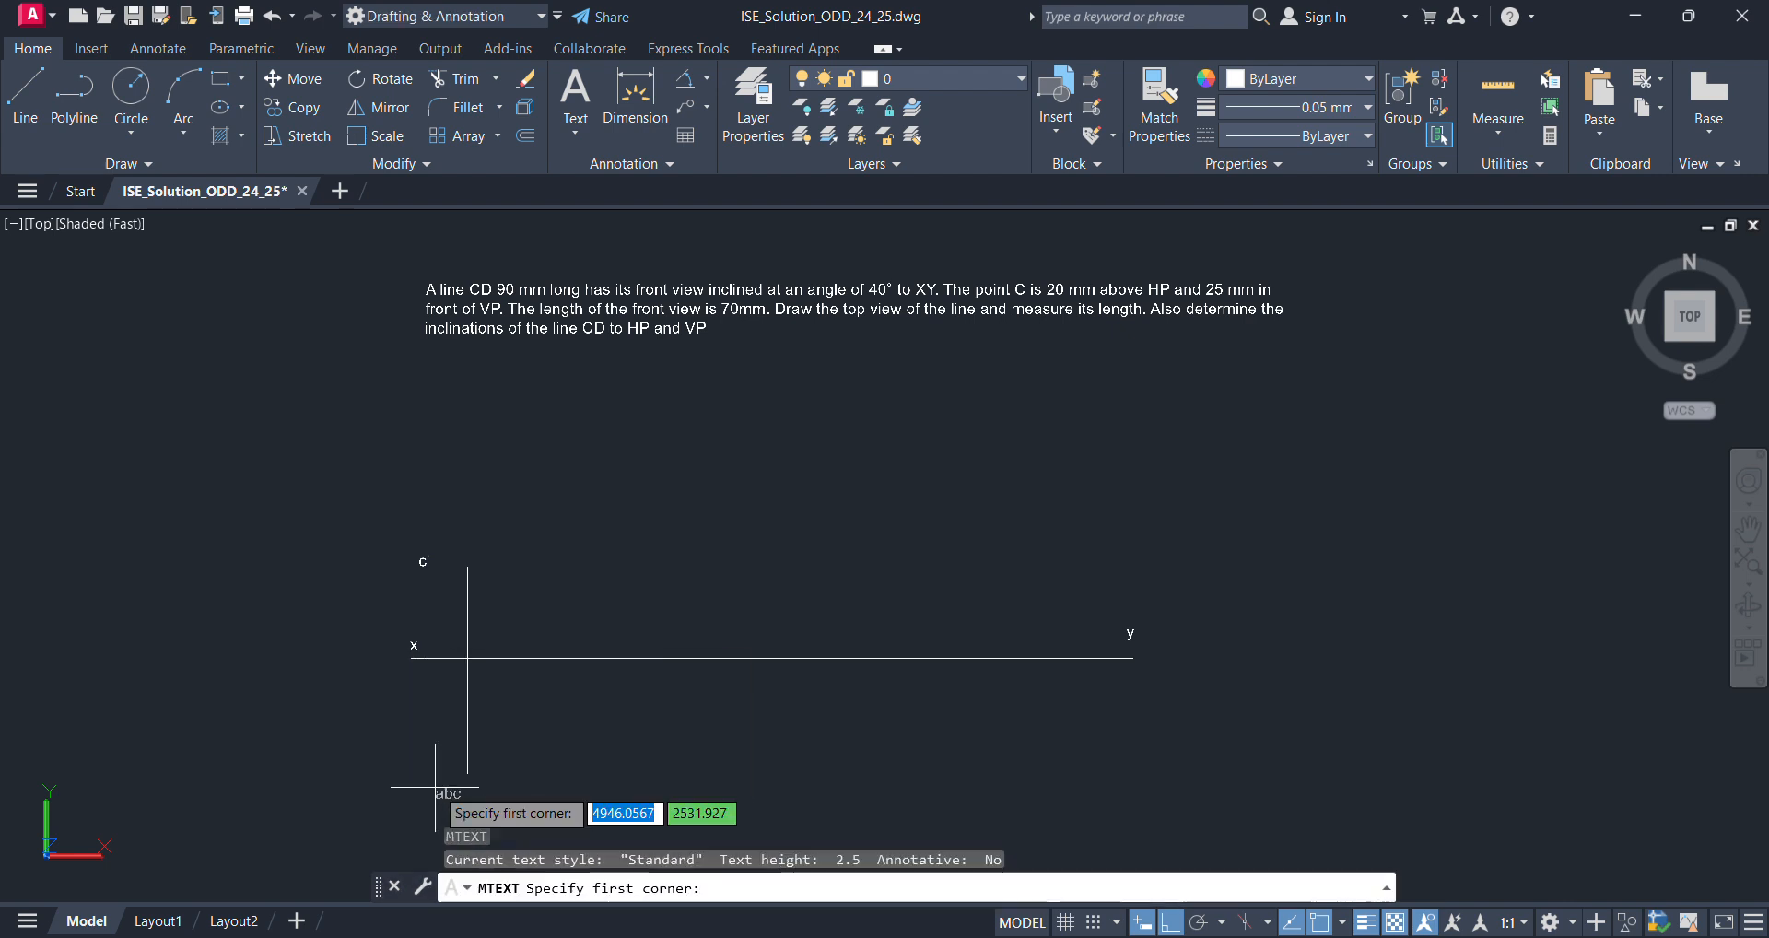
scroll(429, 785, "up", 3)
left_click(463, 744)
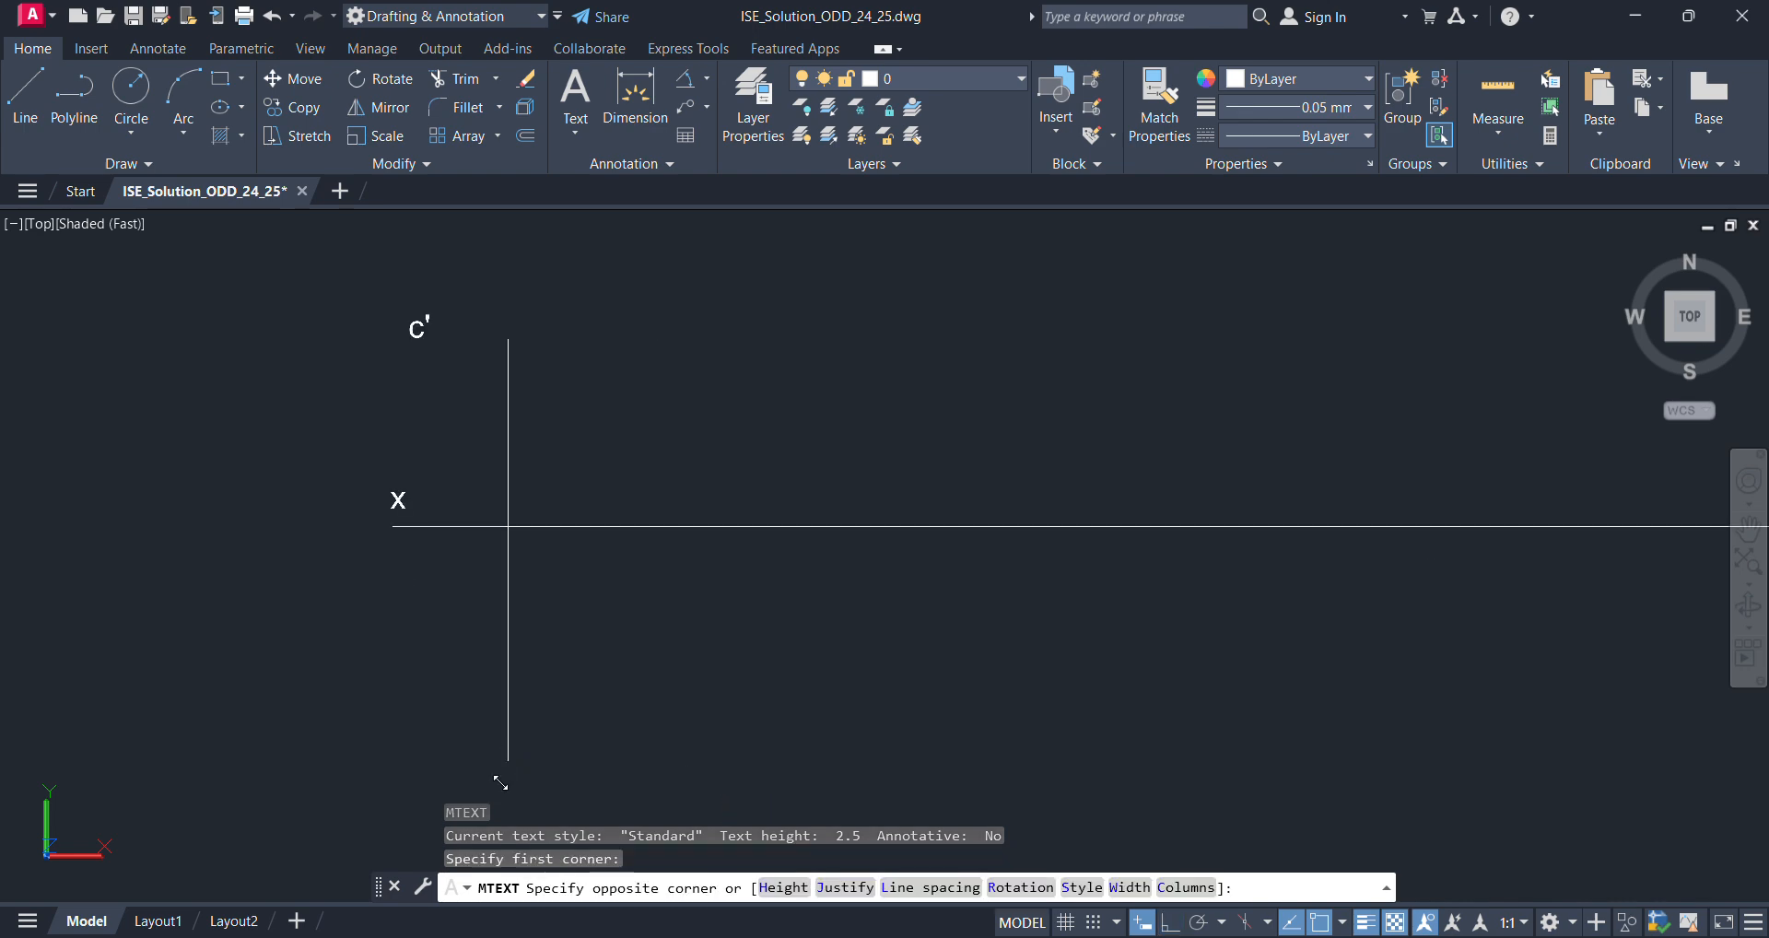
left_click(500, 782)
left_click(684, 709)
- Move the c' label closer to the top end of the vertical line
scroll(793, 698, "down", 4)
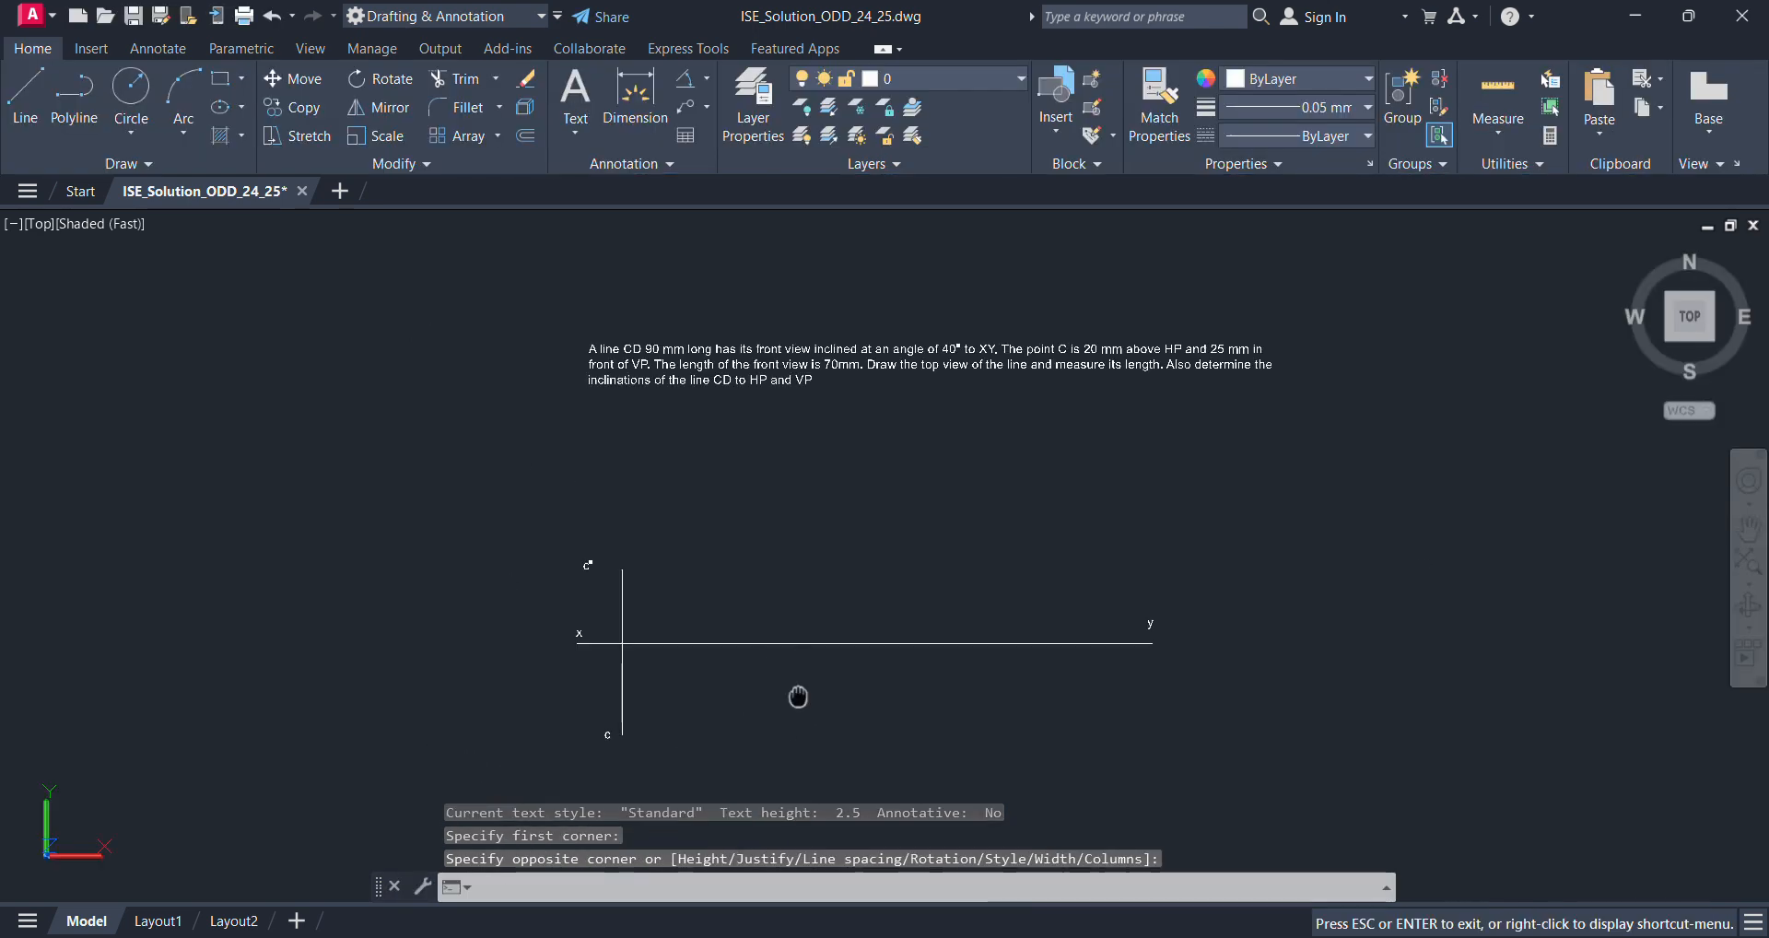
left_click(447, 532)
left_click(405, 554)
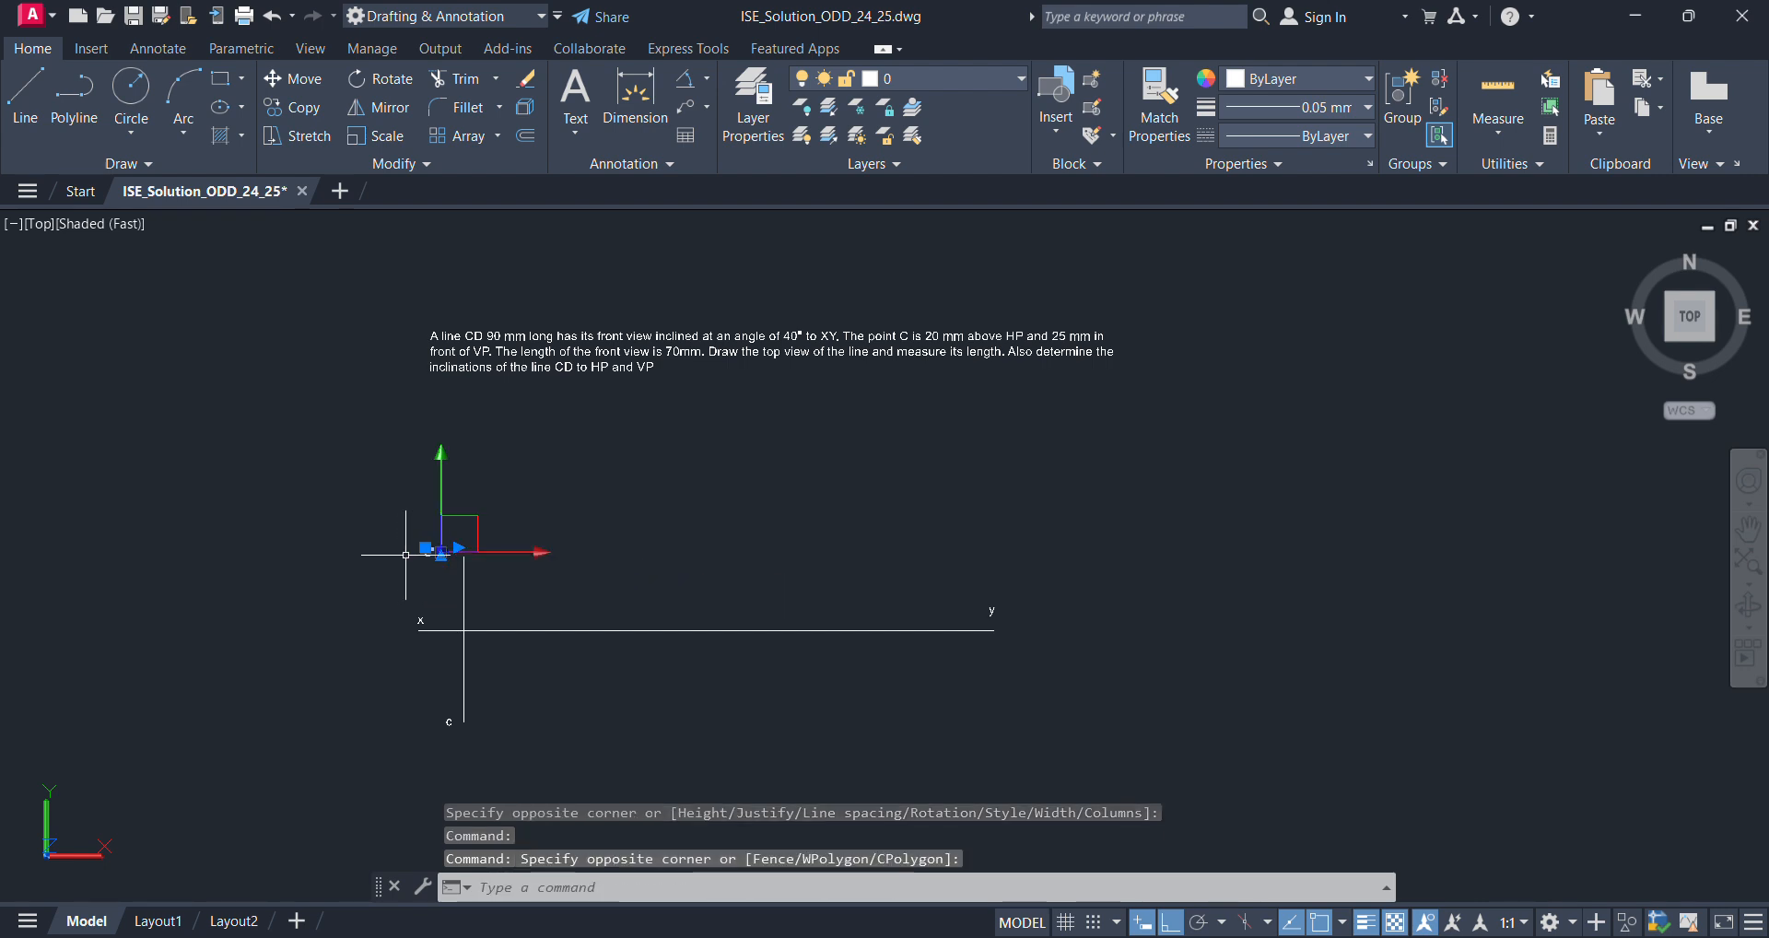
key("Return")
left_click(245, 555)
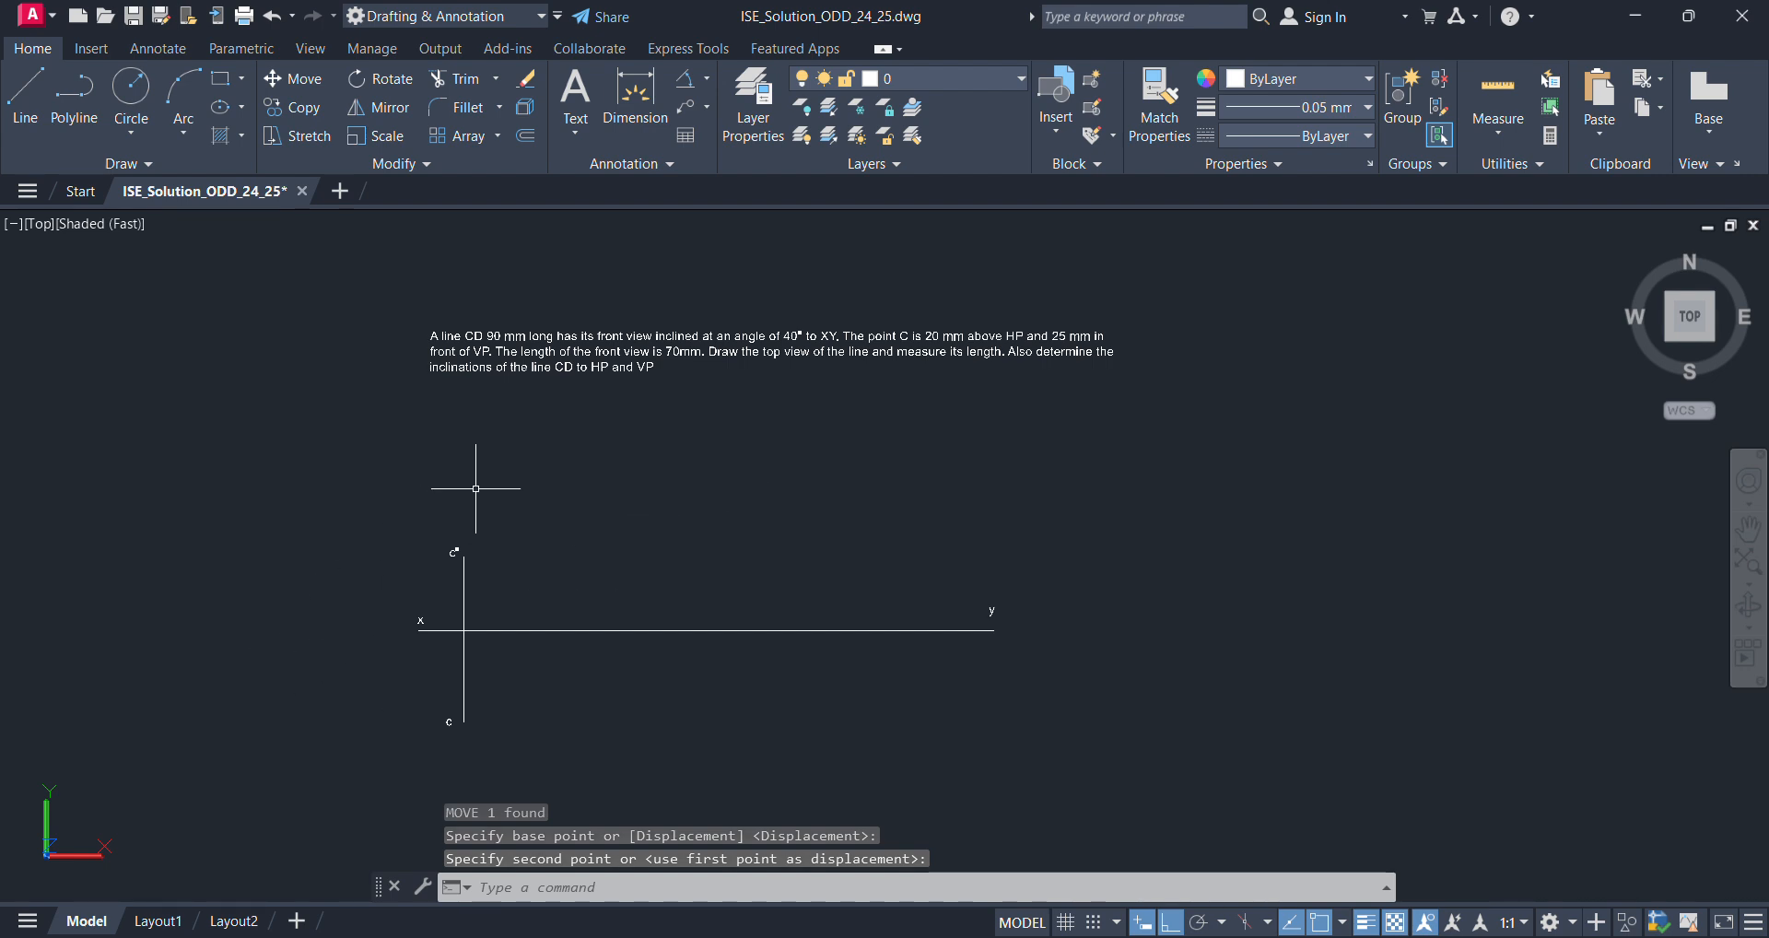
- Draw the 70 mm front view line from the top end of the vertical line at c', inclined at 40°
left_click(638, 371)
type("l")
key("Return")
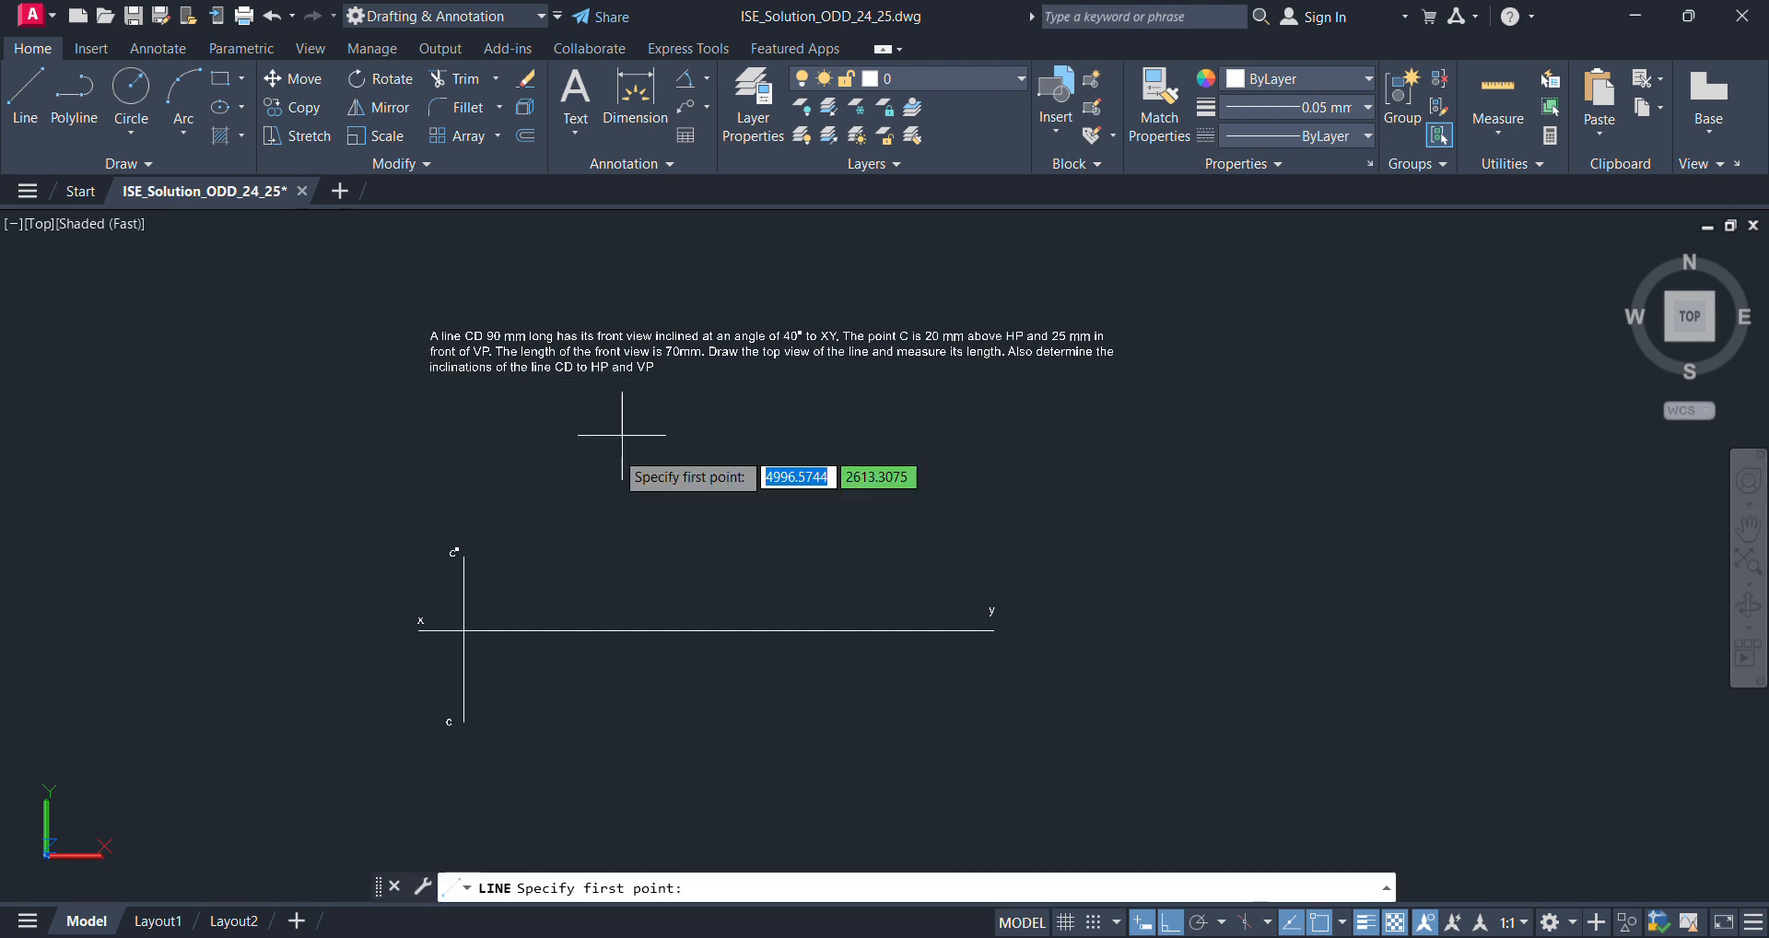
left_click(463, 557)
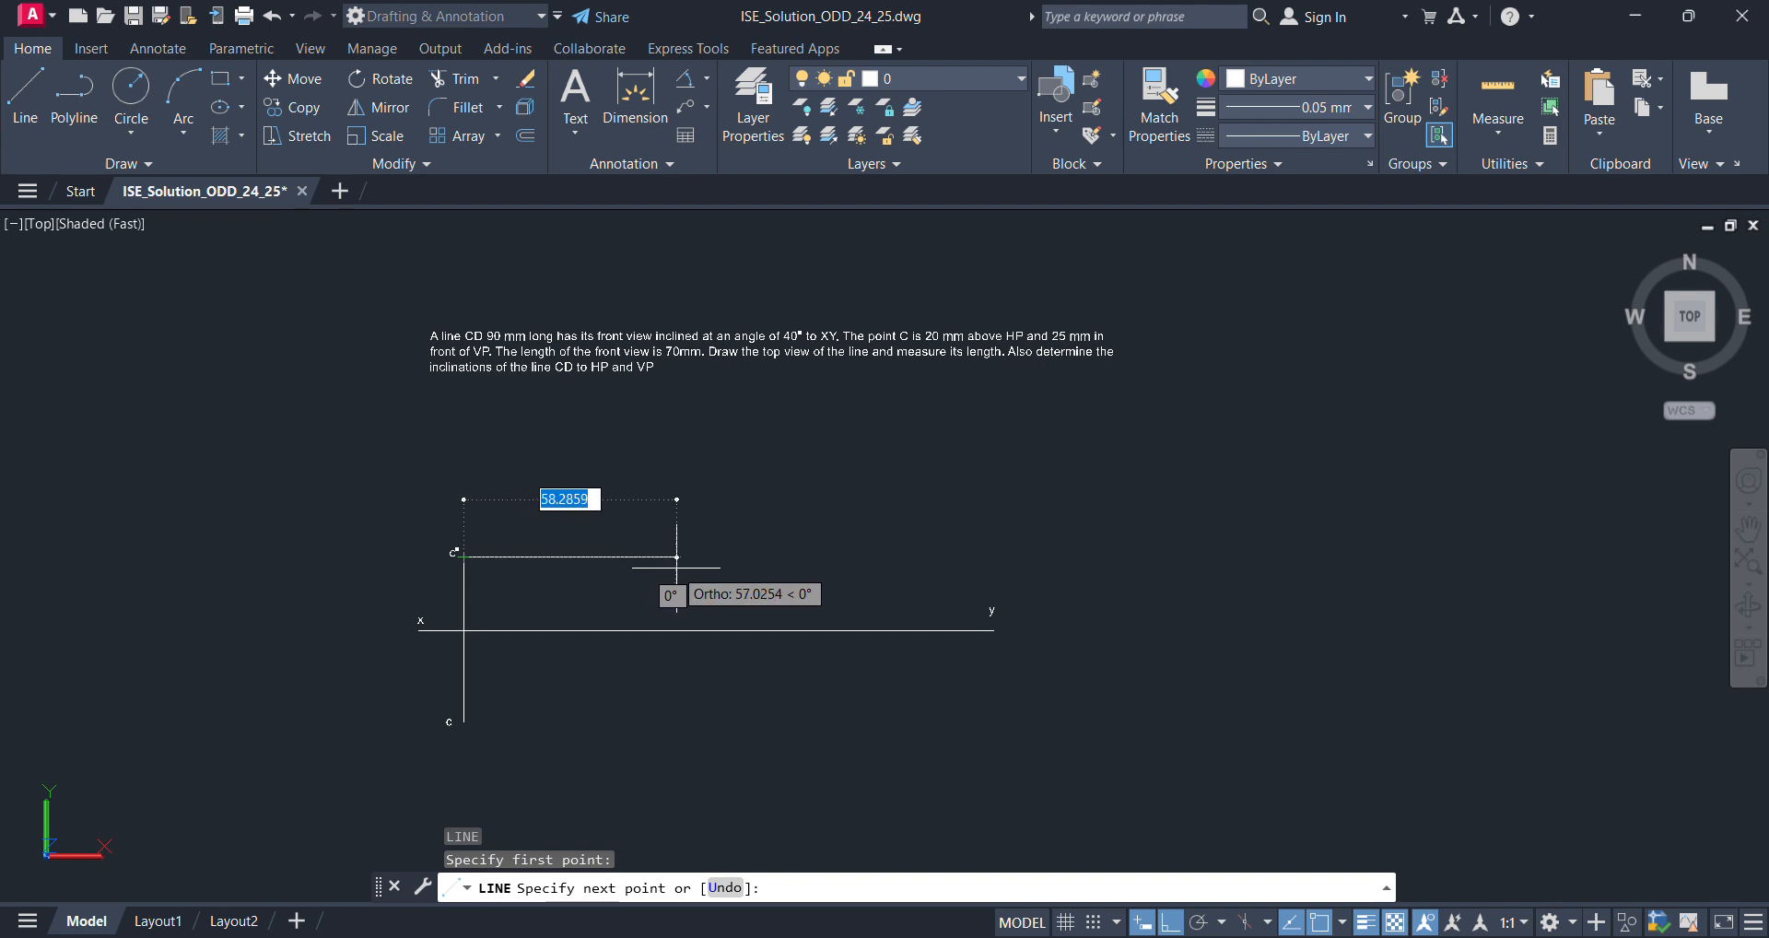
type("70")
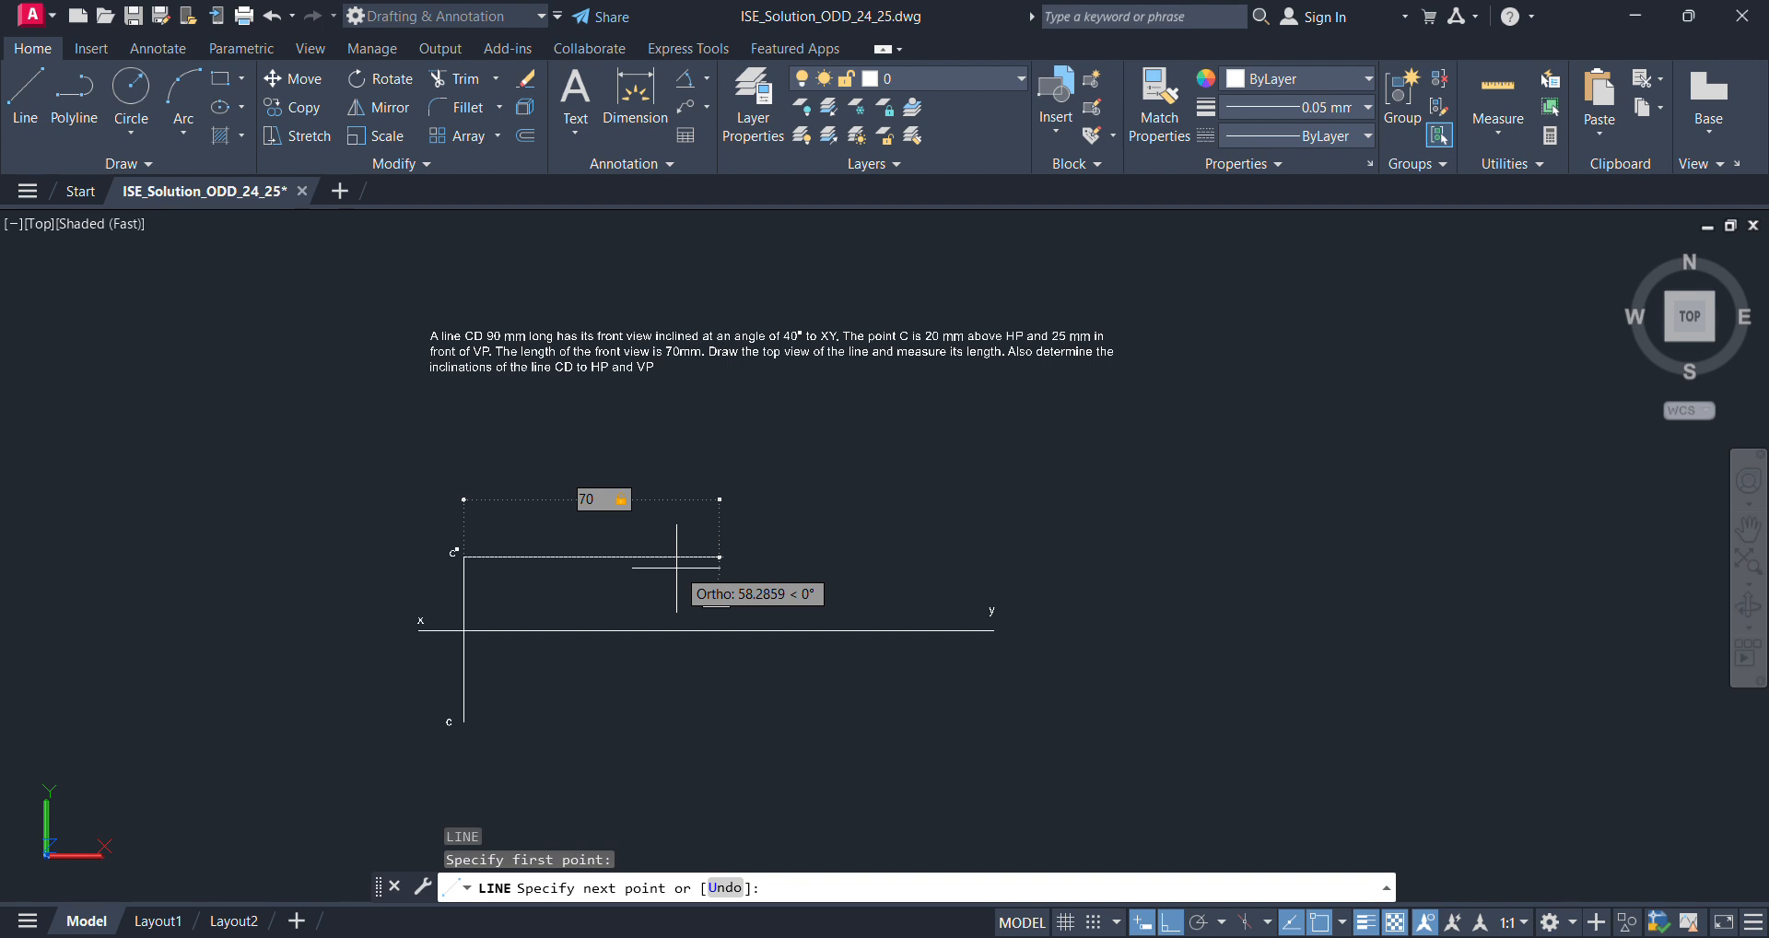
type("40")
key("Return")
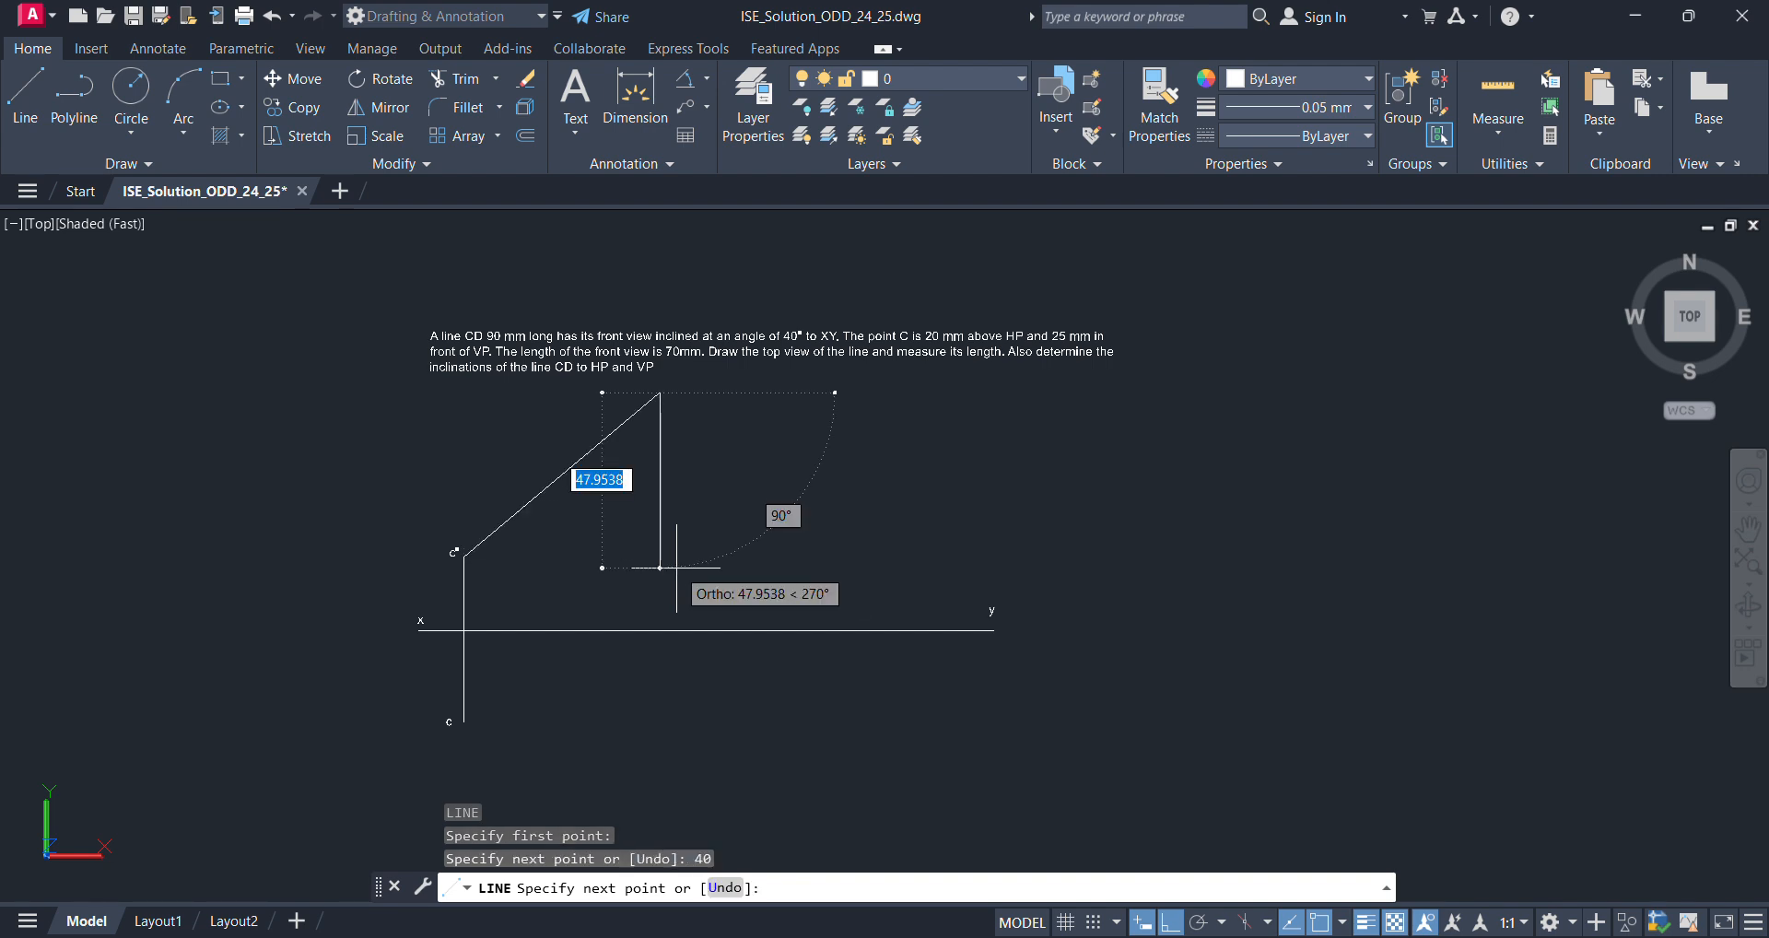
key("Return")
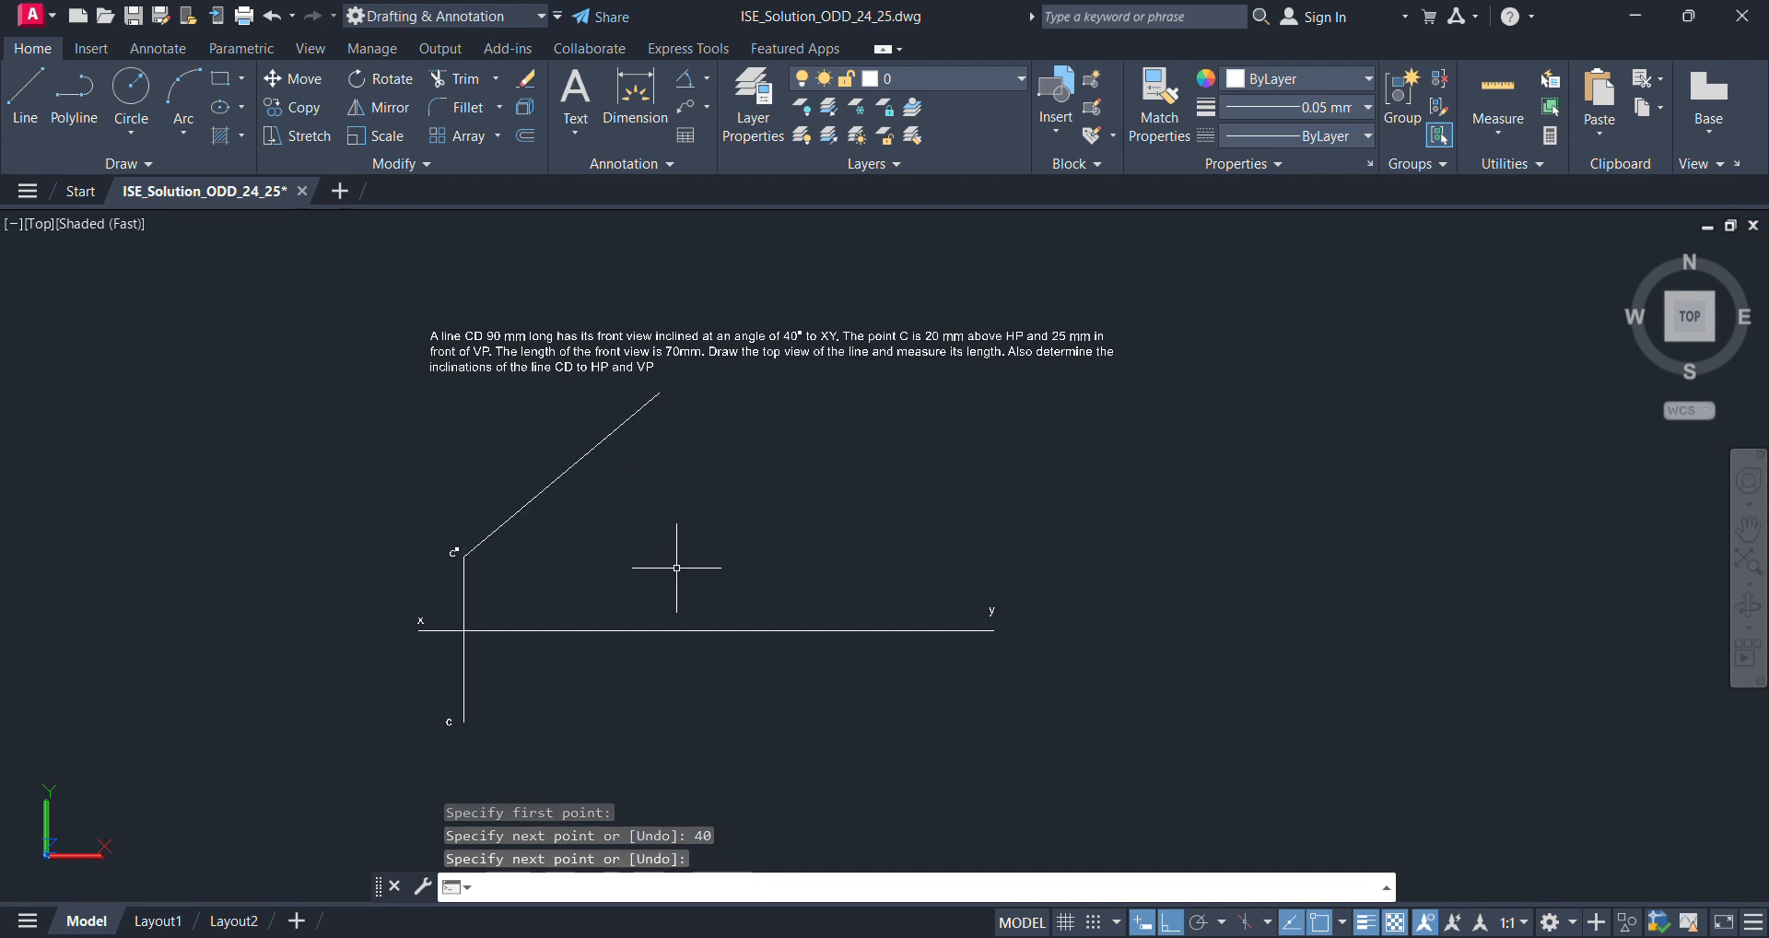
- Draw a long horizontal locus line passing through the upper end of the 70 mm inclined line and extending beyond it on both sides
type("l")
key("Return")
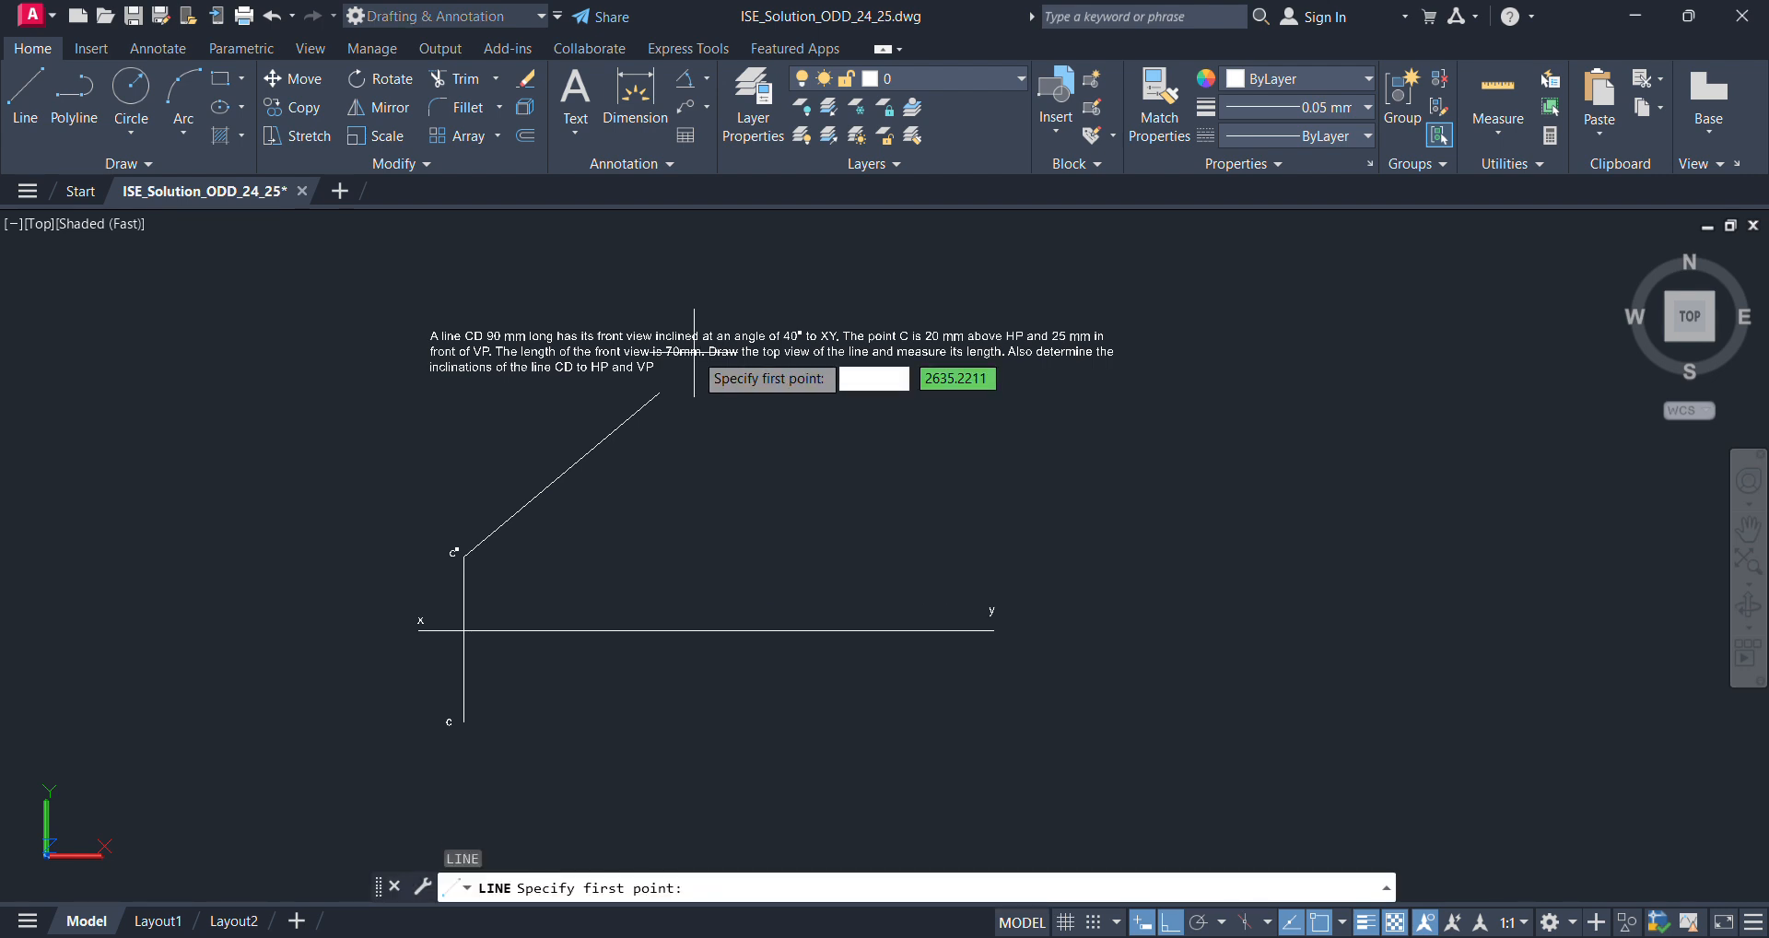
left_click(660, 392)
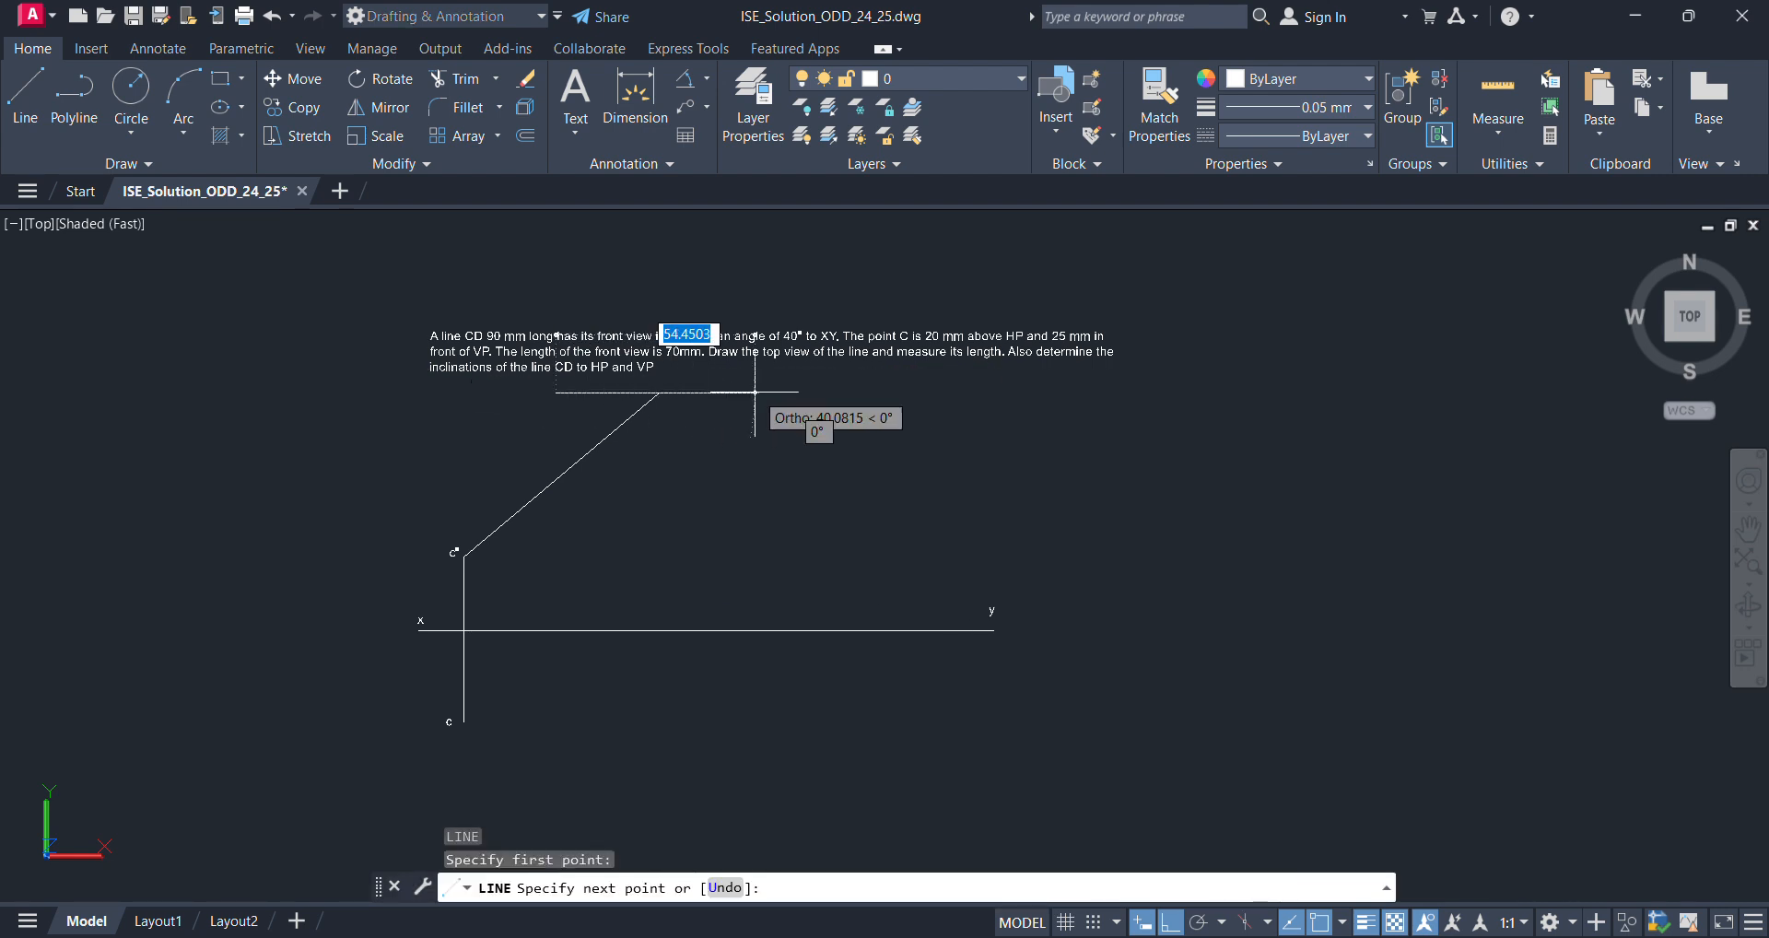
left_click(979, 393)
key("Escape")
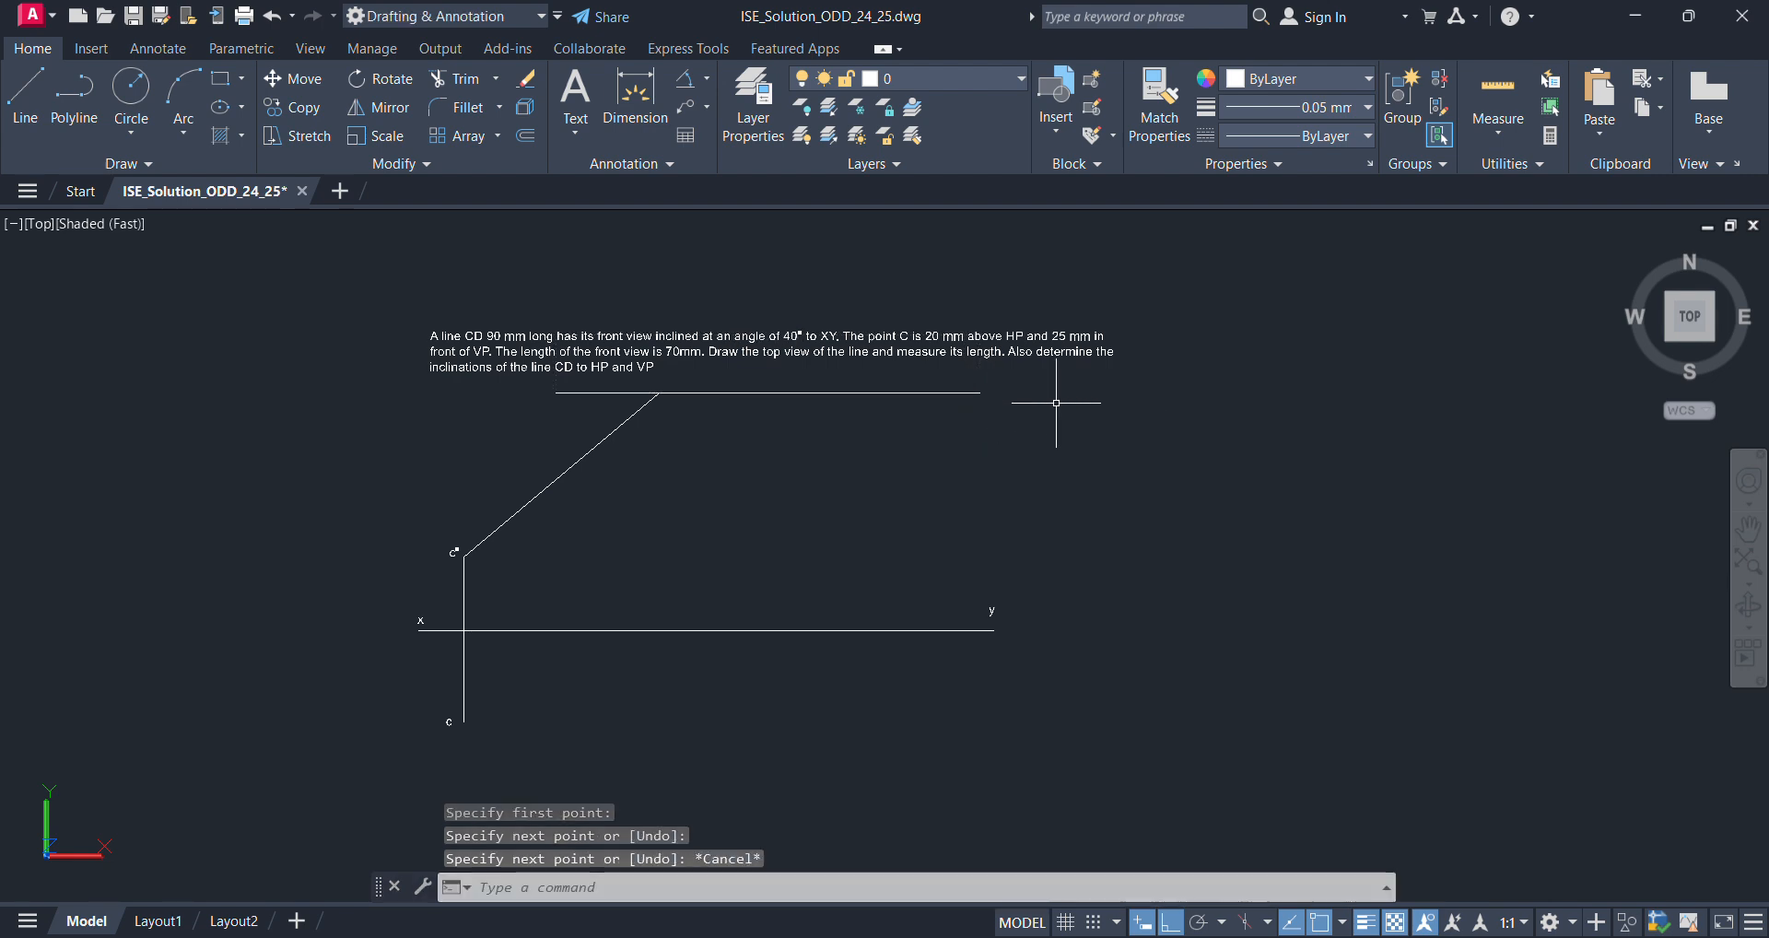
- Add the multiline text label "locus of d'" above the right part of the horizontal locus line
type("mt")
key("Return")
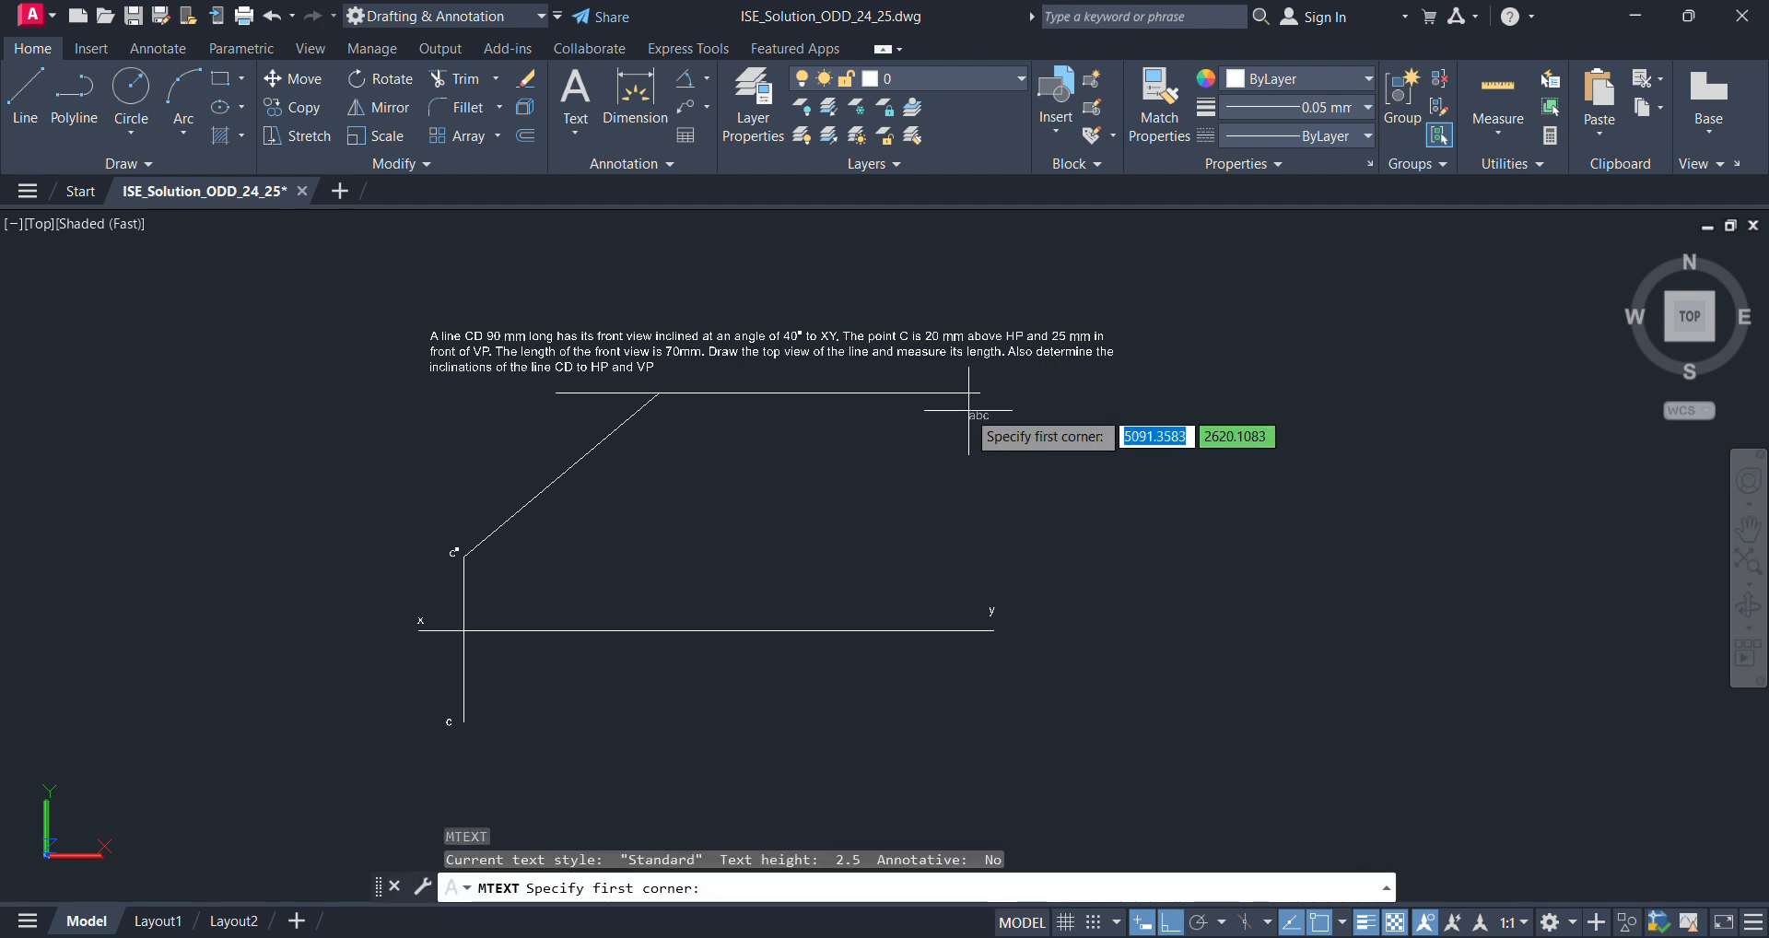
left_click(862, 375)
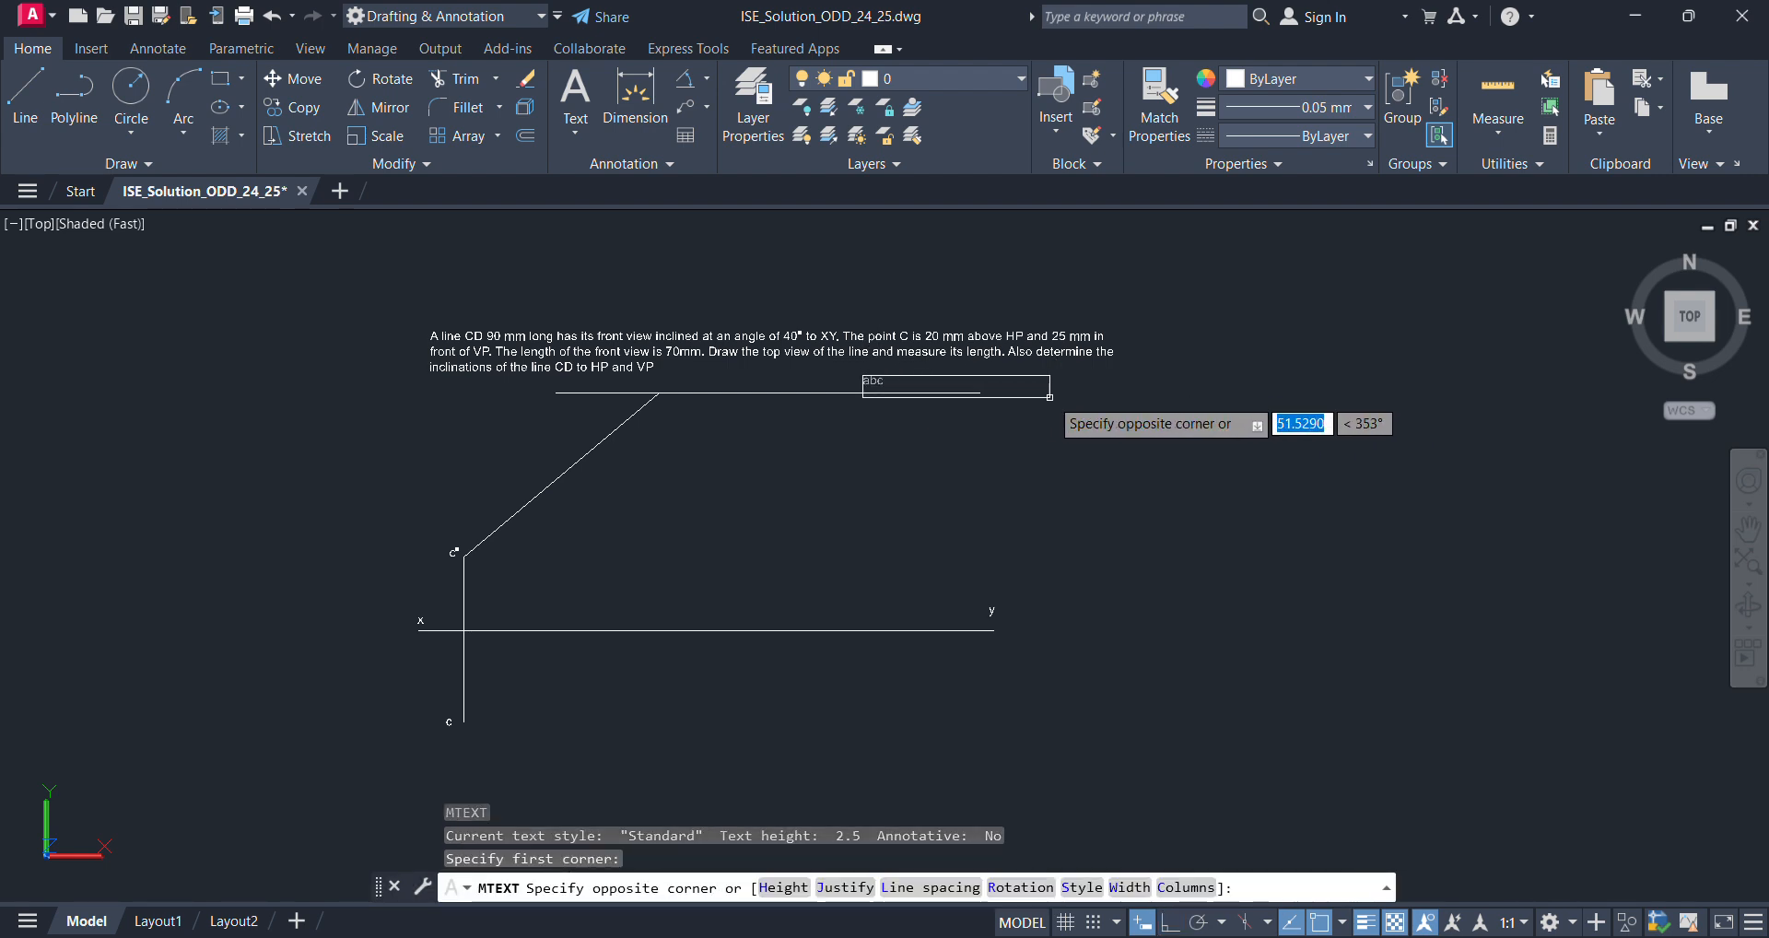
left_click(1049, 397)
type("lo")
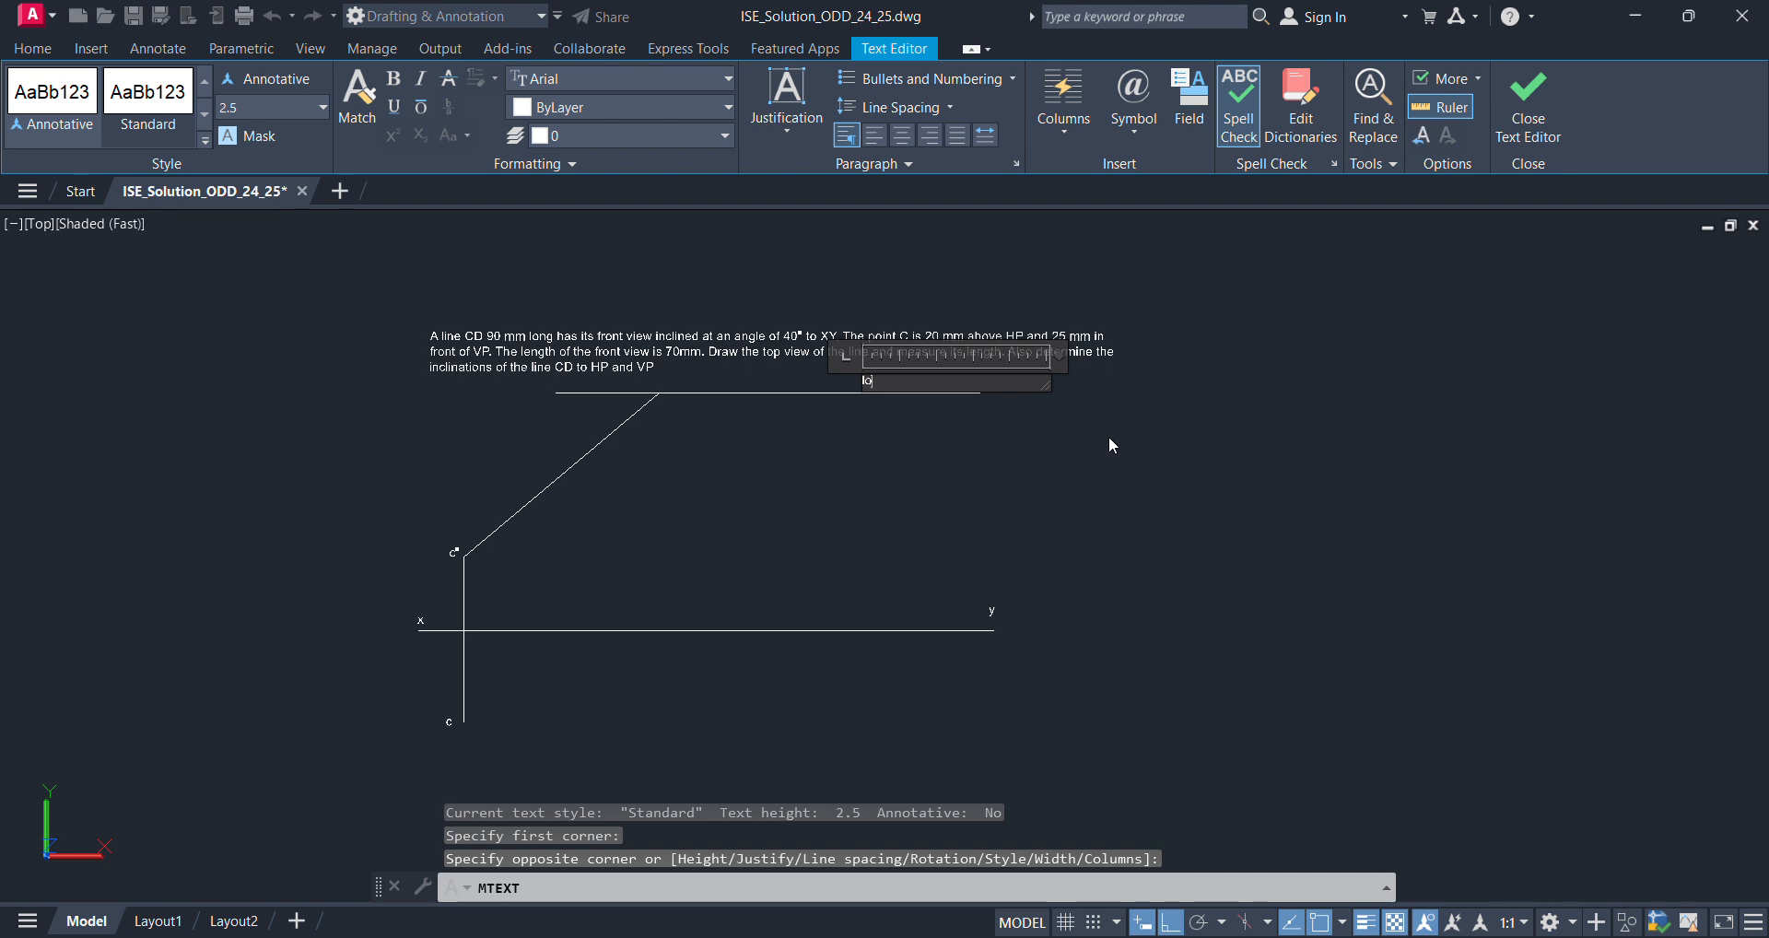
type("cus of")
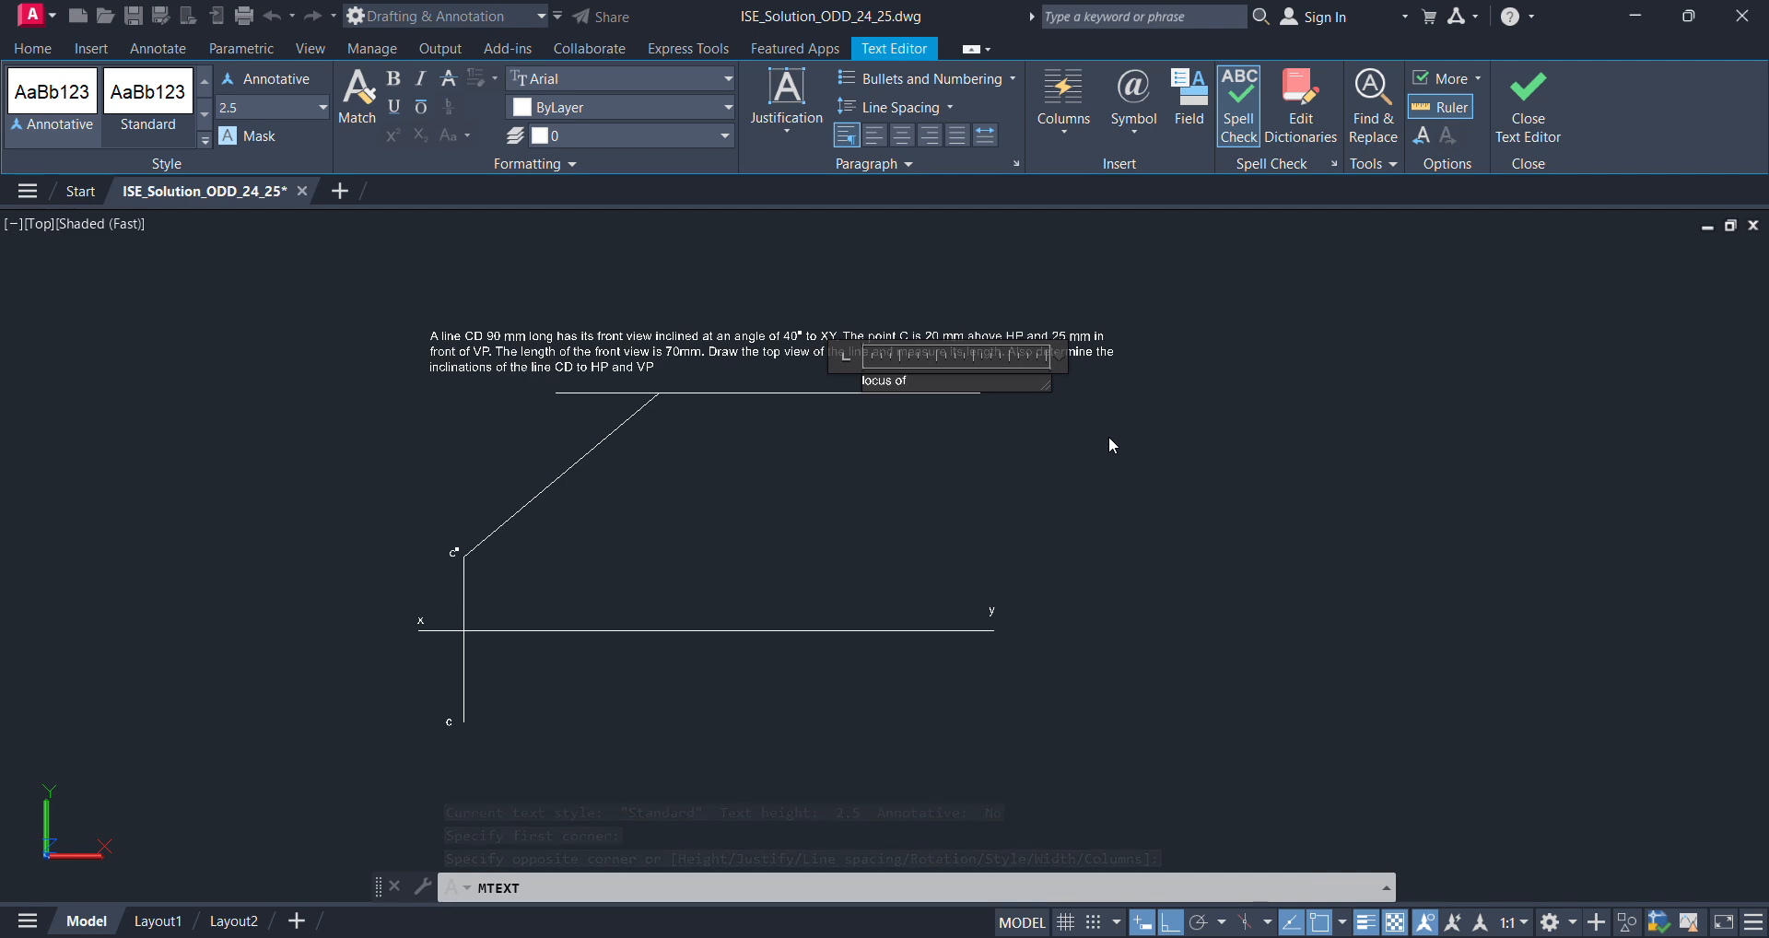
type(" d")
left_click(1109, 439)
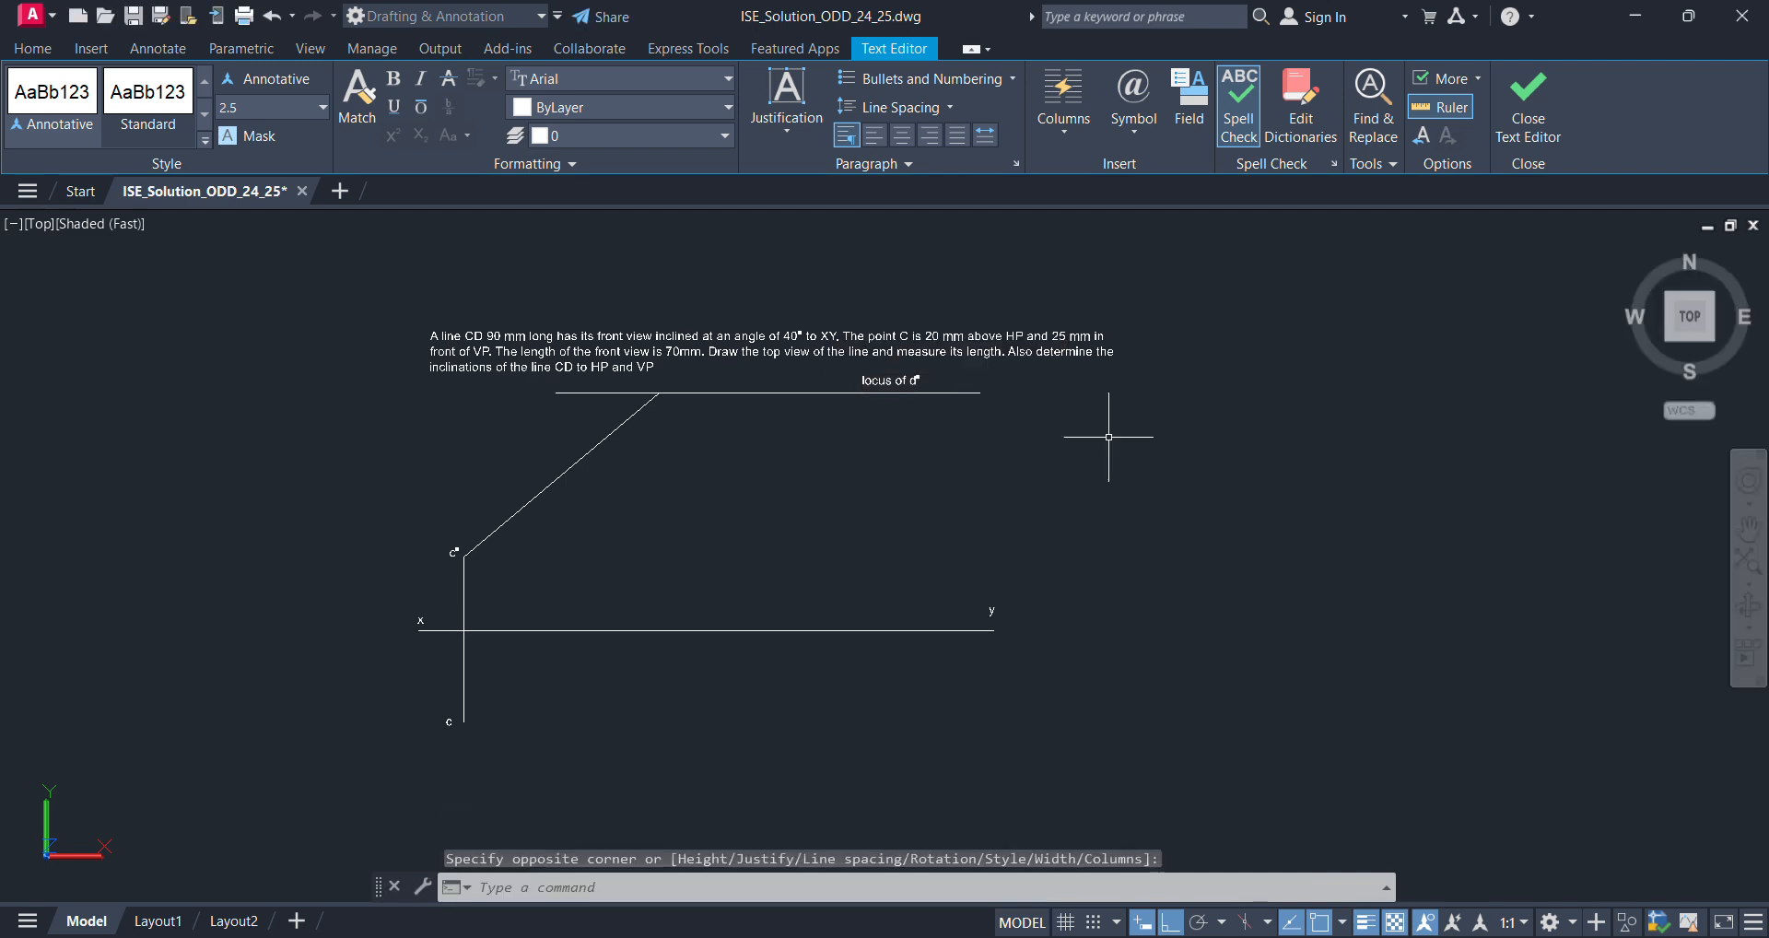
- Add the multiline text label "d'" just above the upper end of the inclined line
scroll(672, 375, "up", 3)
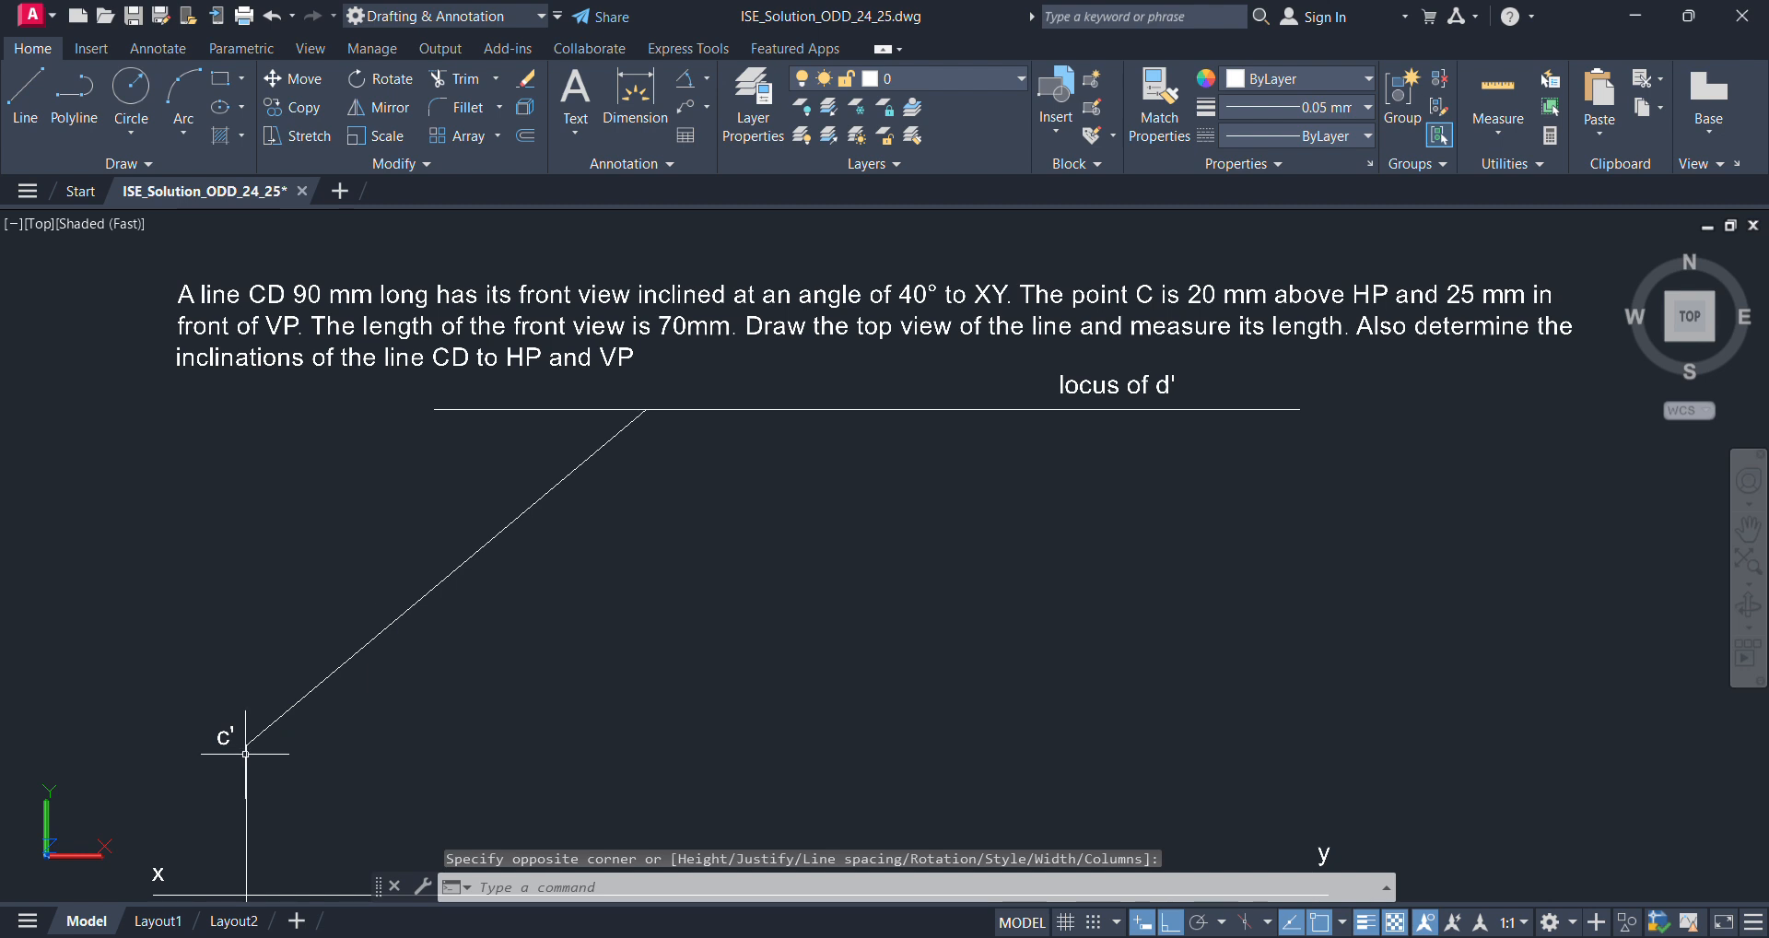
left_click(595, 453)
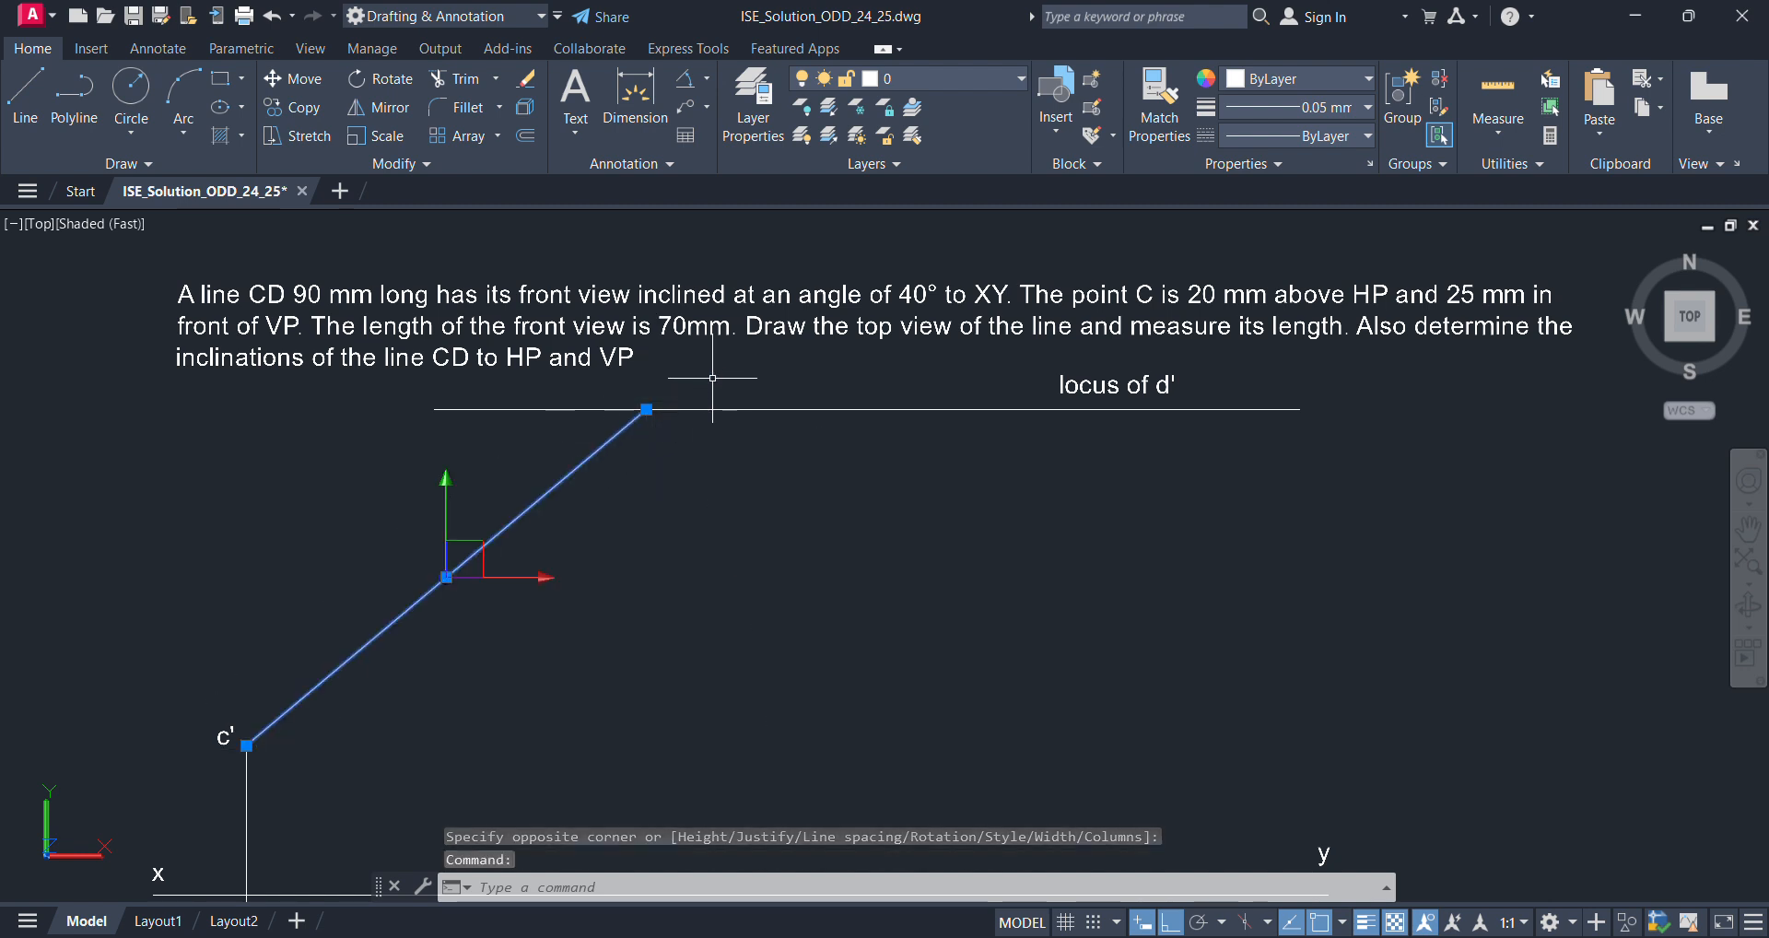
key("Escape")
type("mr")
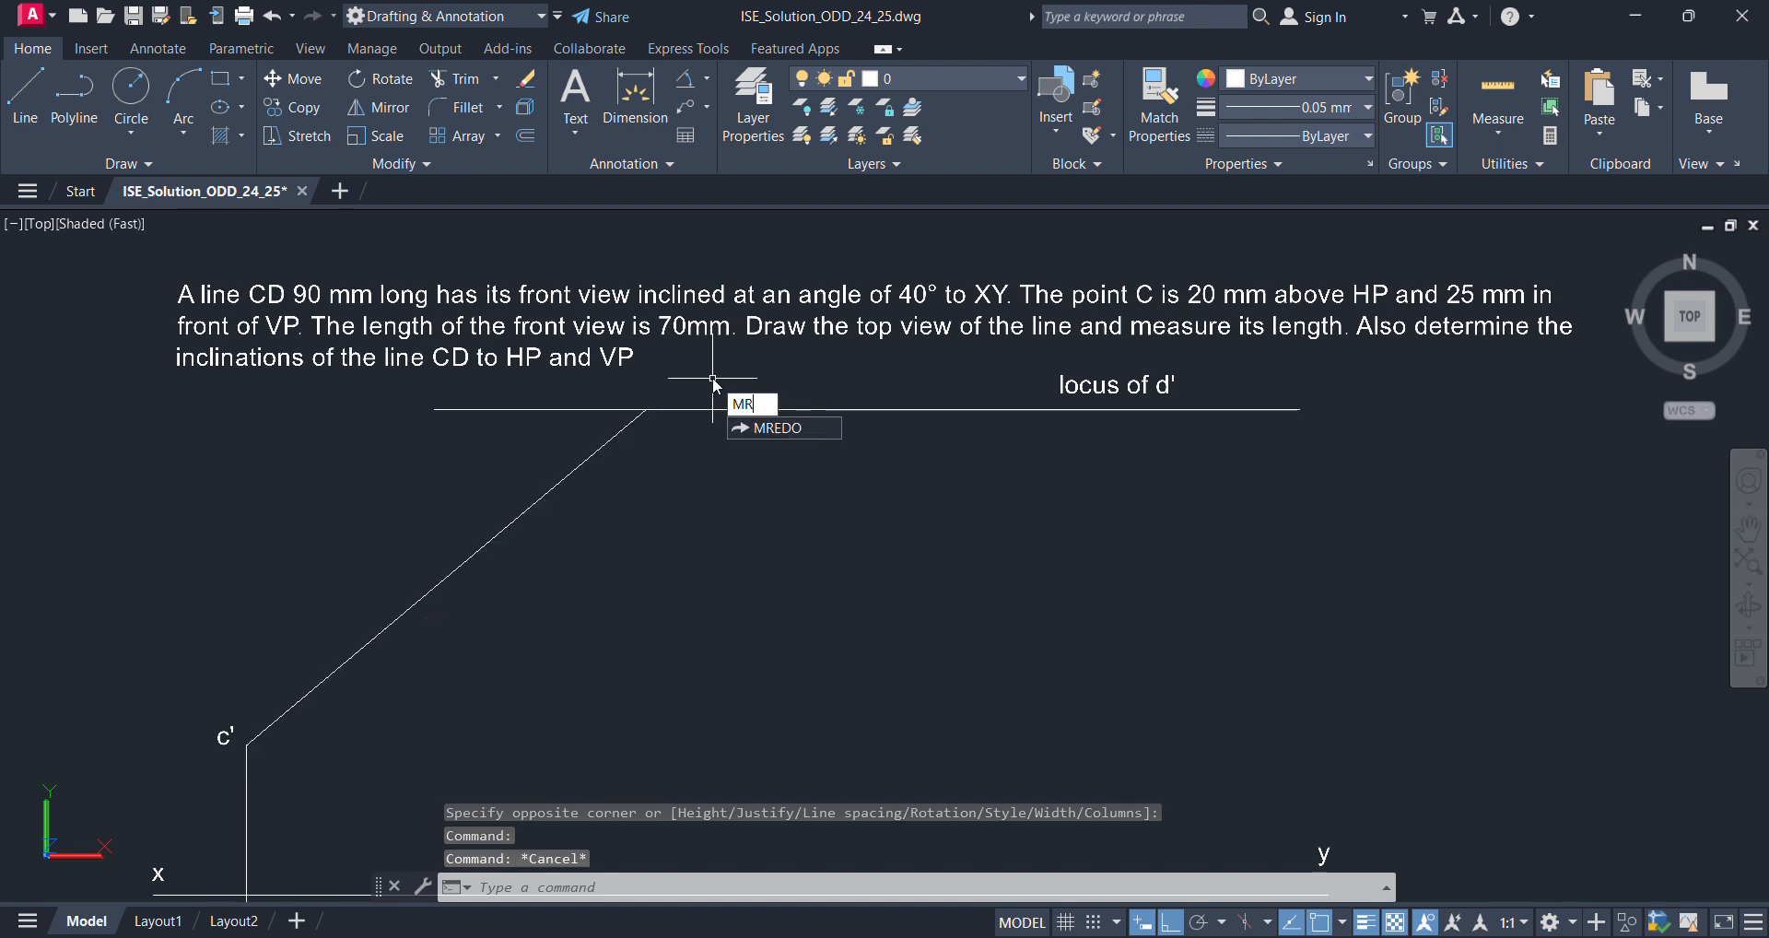
key("BackSpace")
type("t")
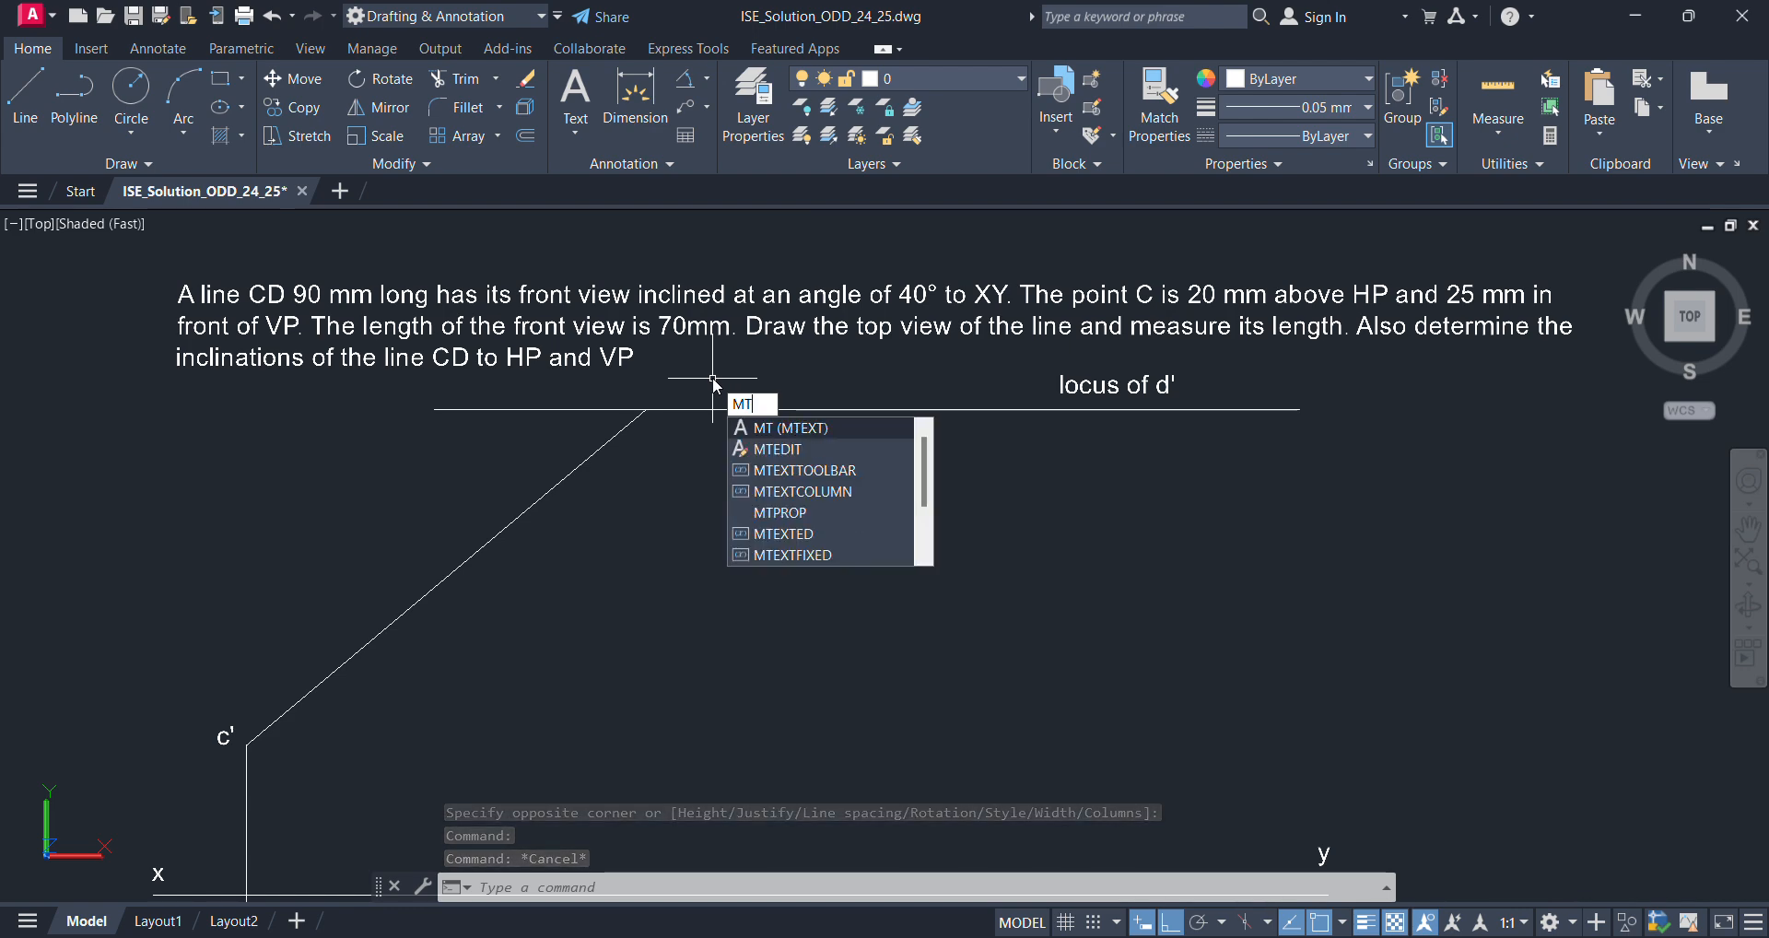
key("Return")
scroll(633, 365, "up", 1)
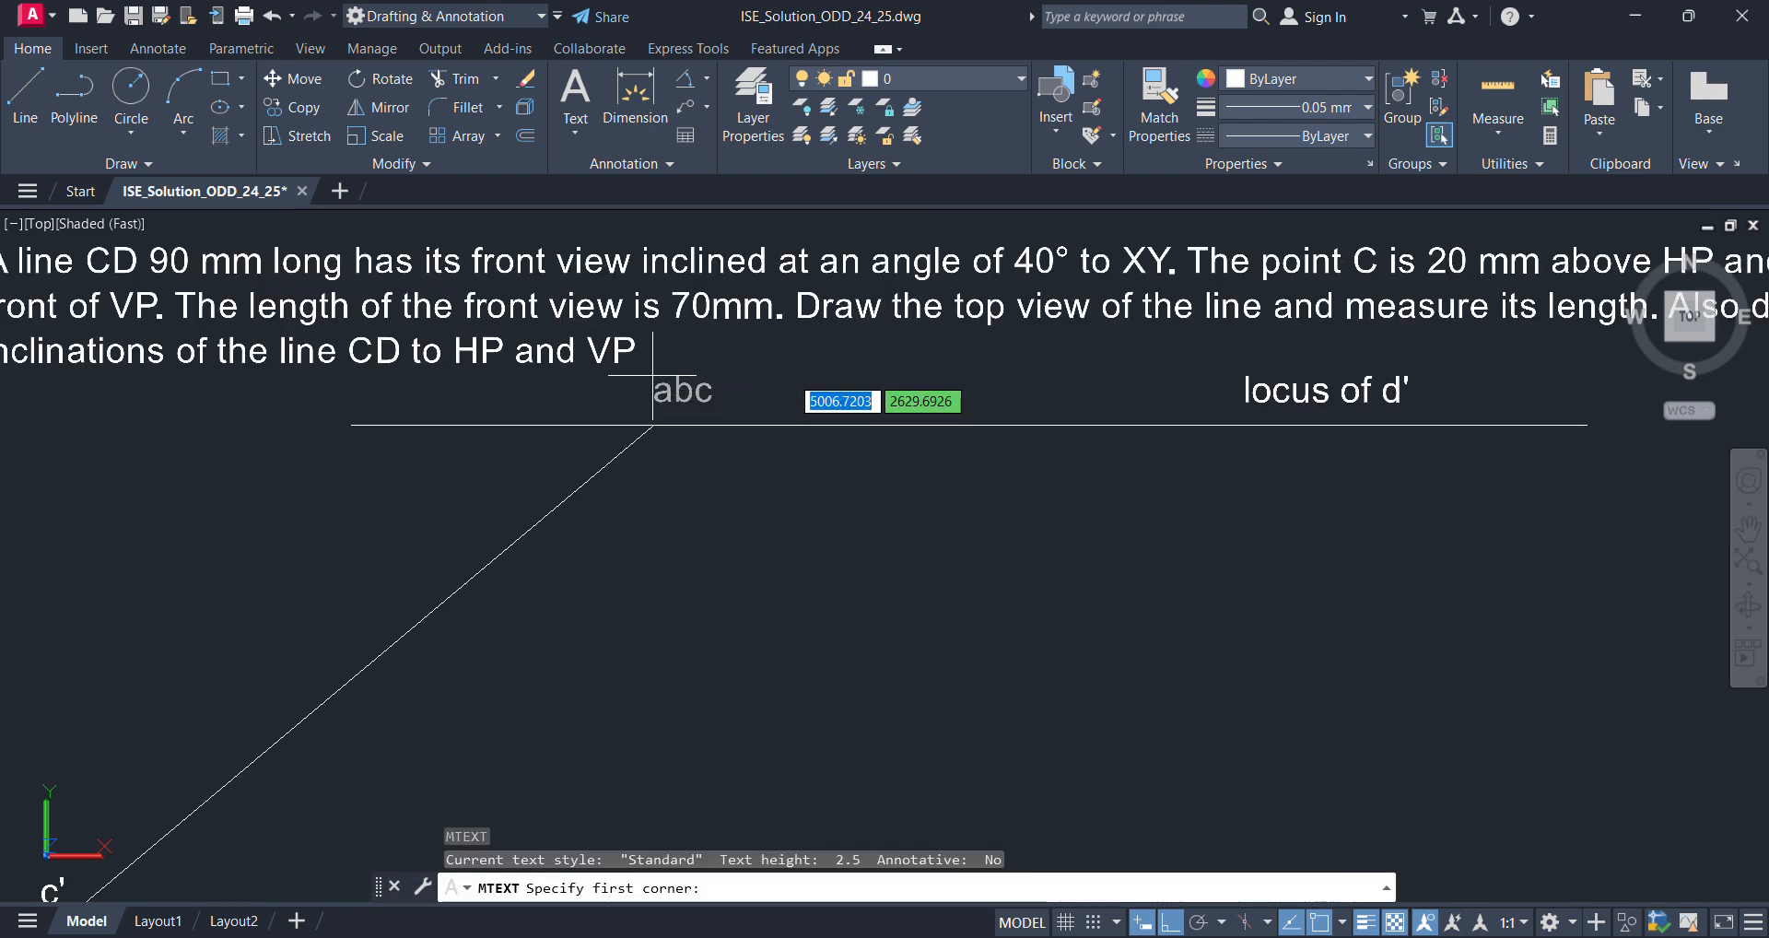
left_click(645, 374)
left_click(798, 419)
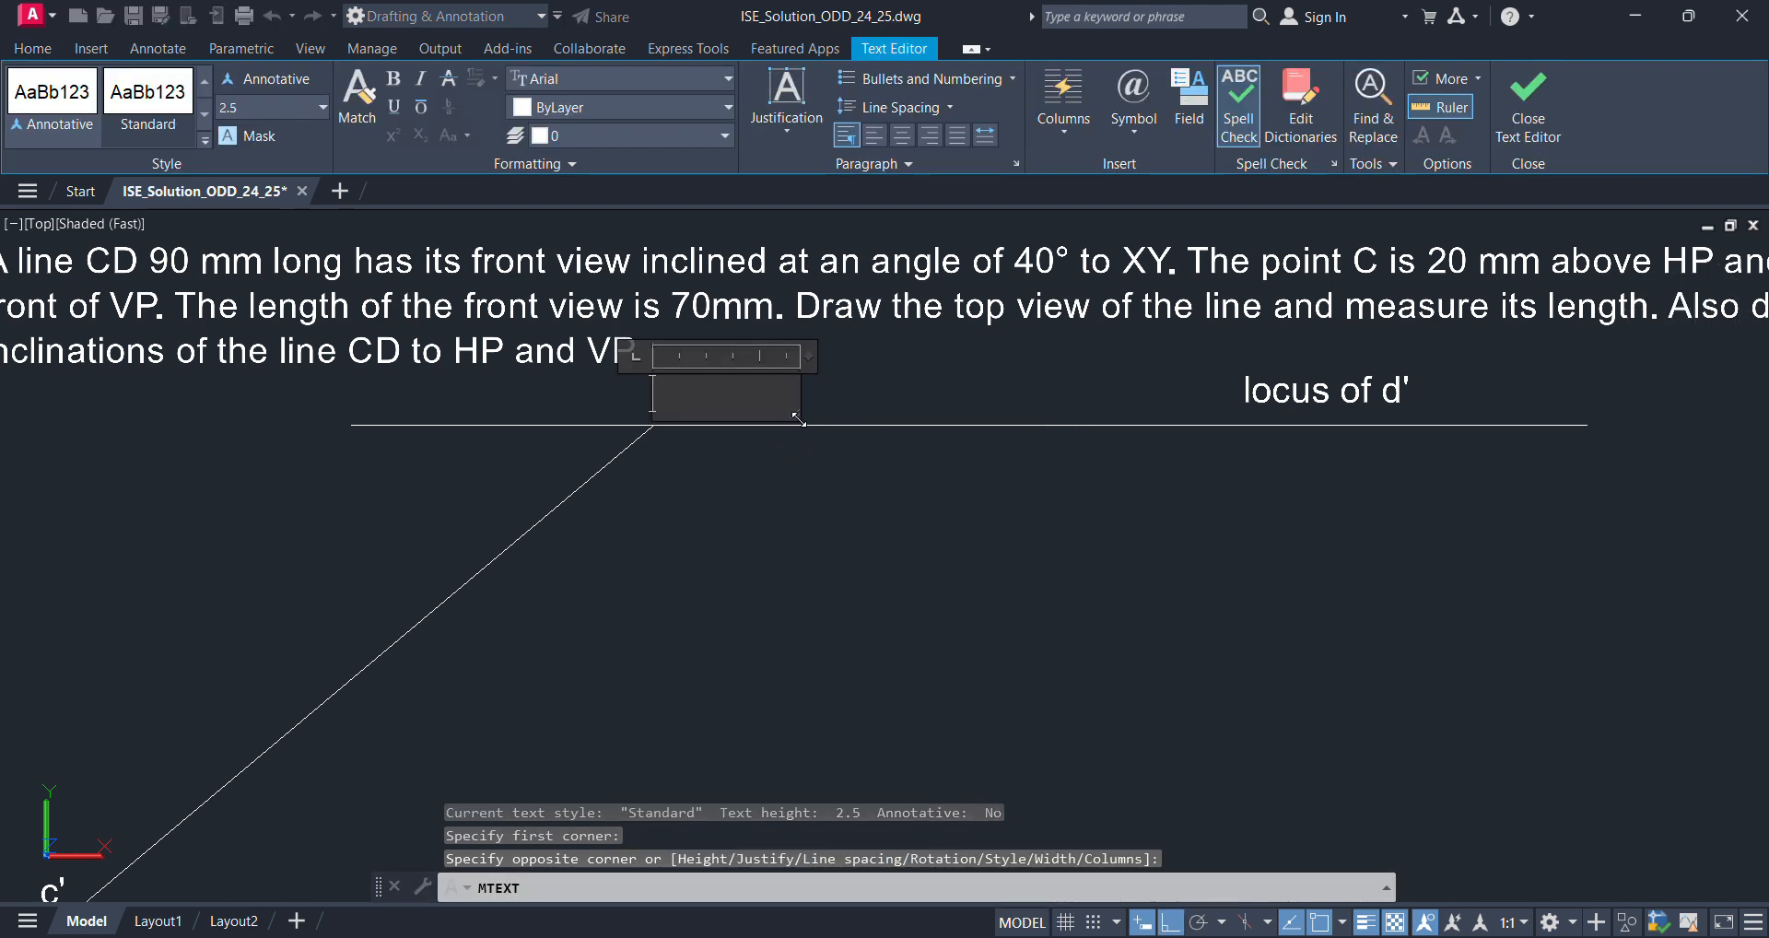
left_click(875, 524)
scroll(856, 526, "down", 2)
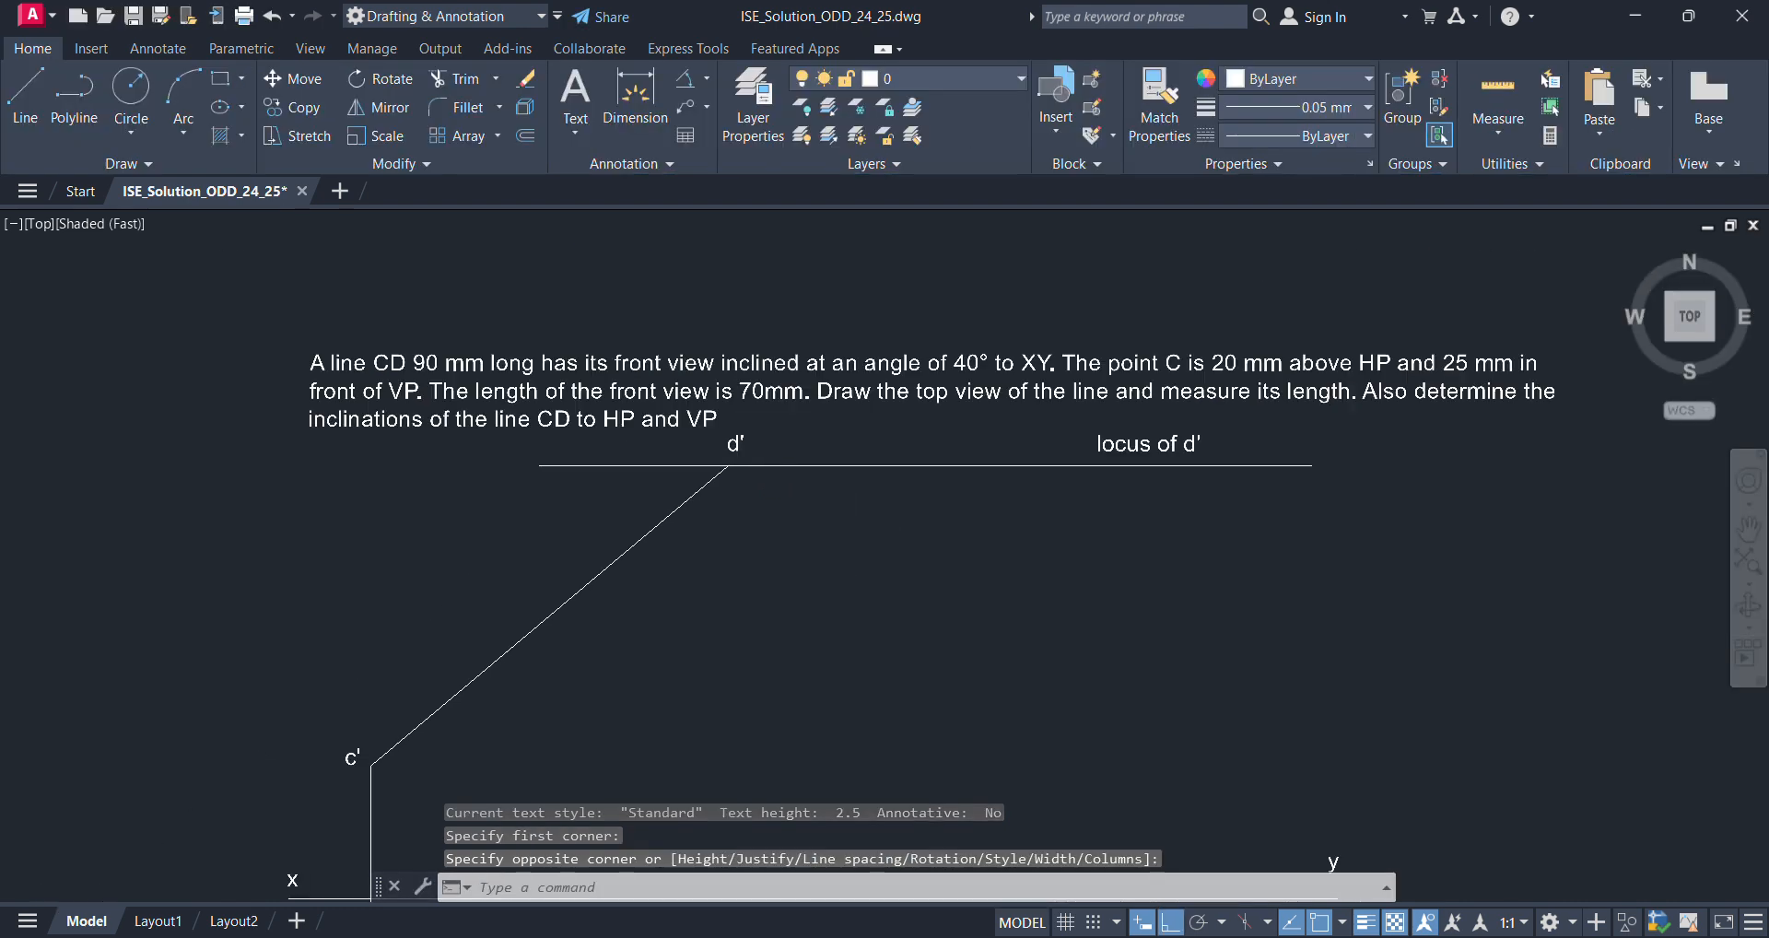
middle_click_drag(893, 553, 850, 419)
scroll(842, 413, "down", 2)
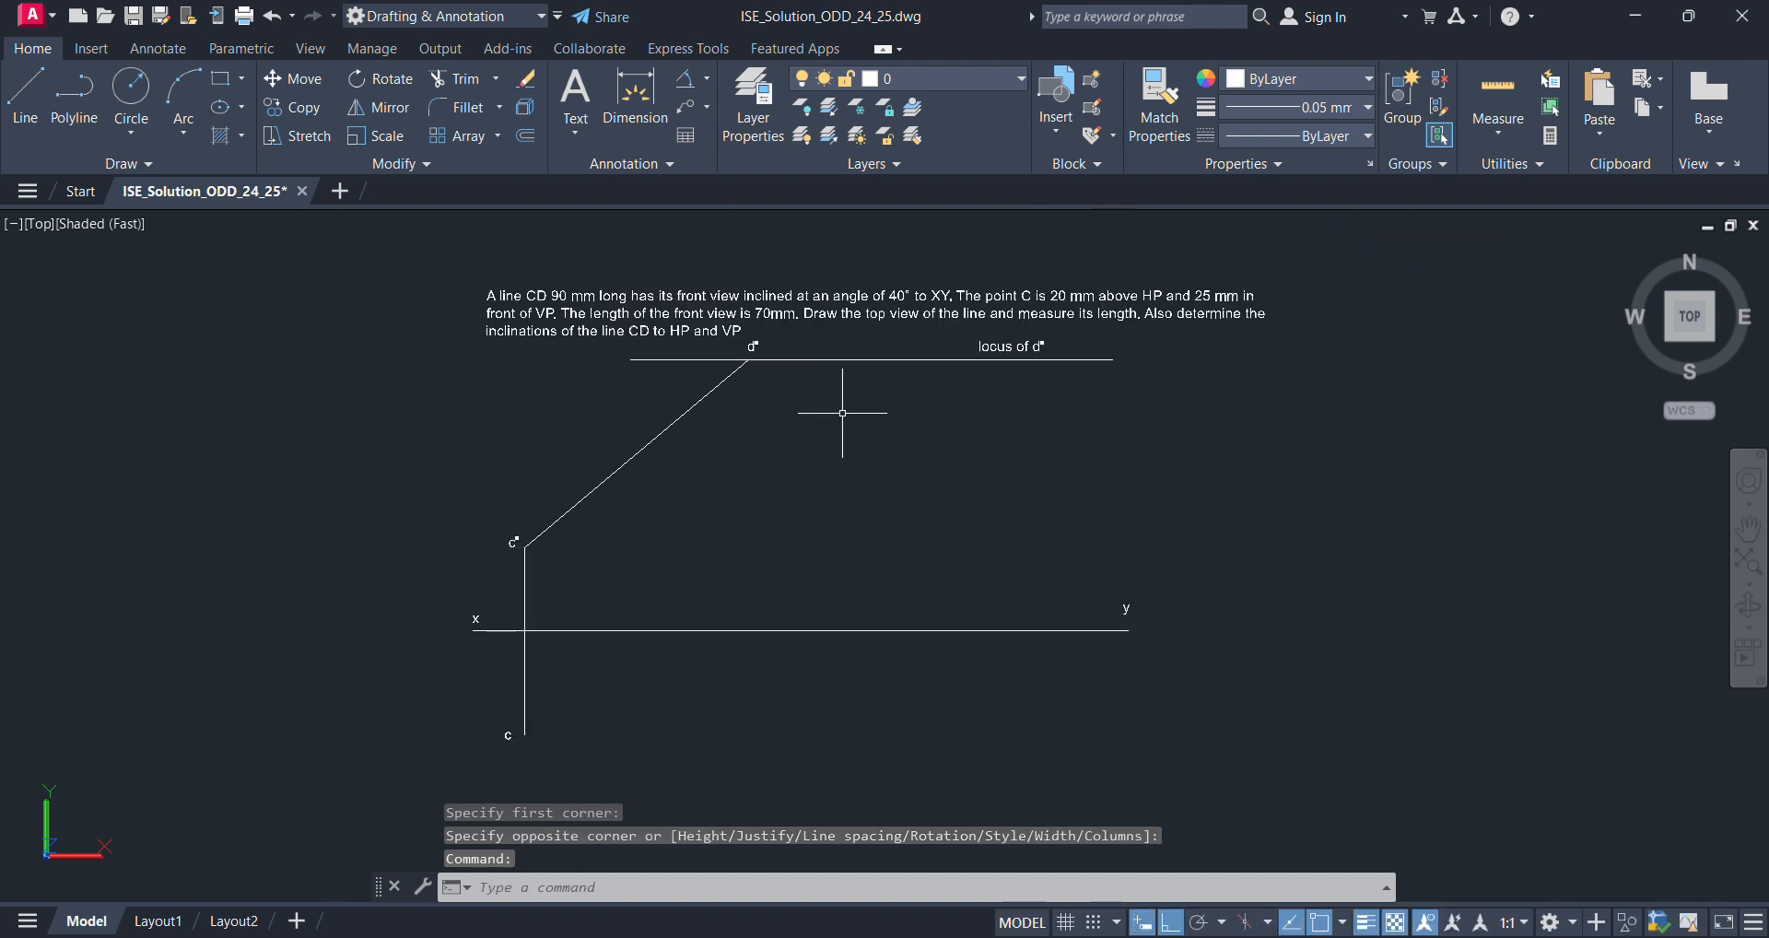
type("l")
key("Return")
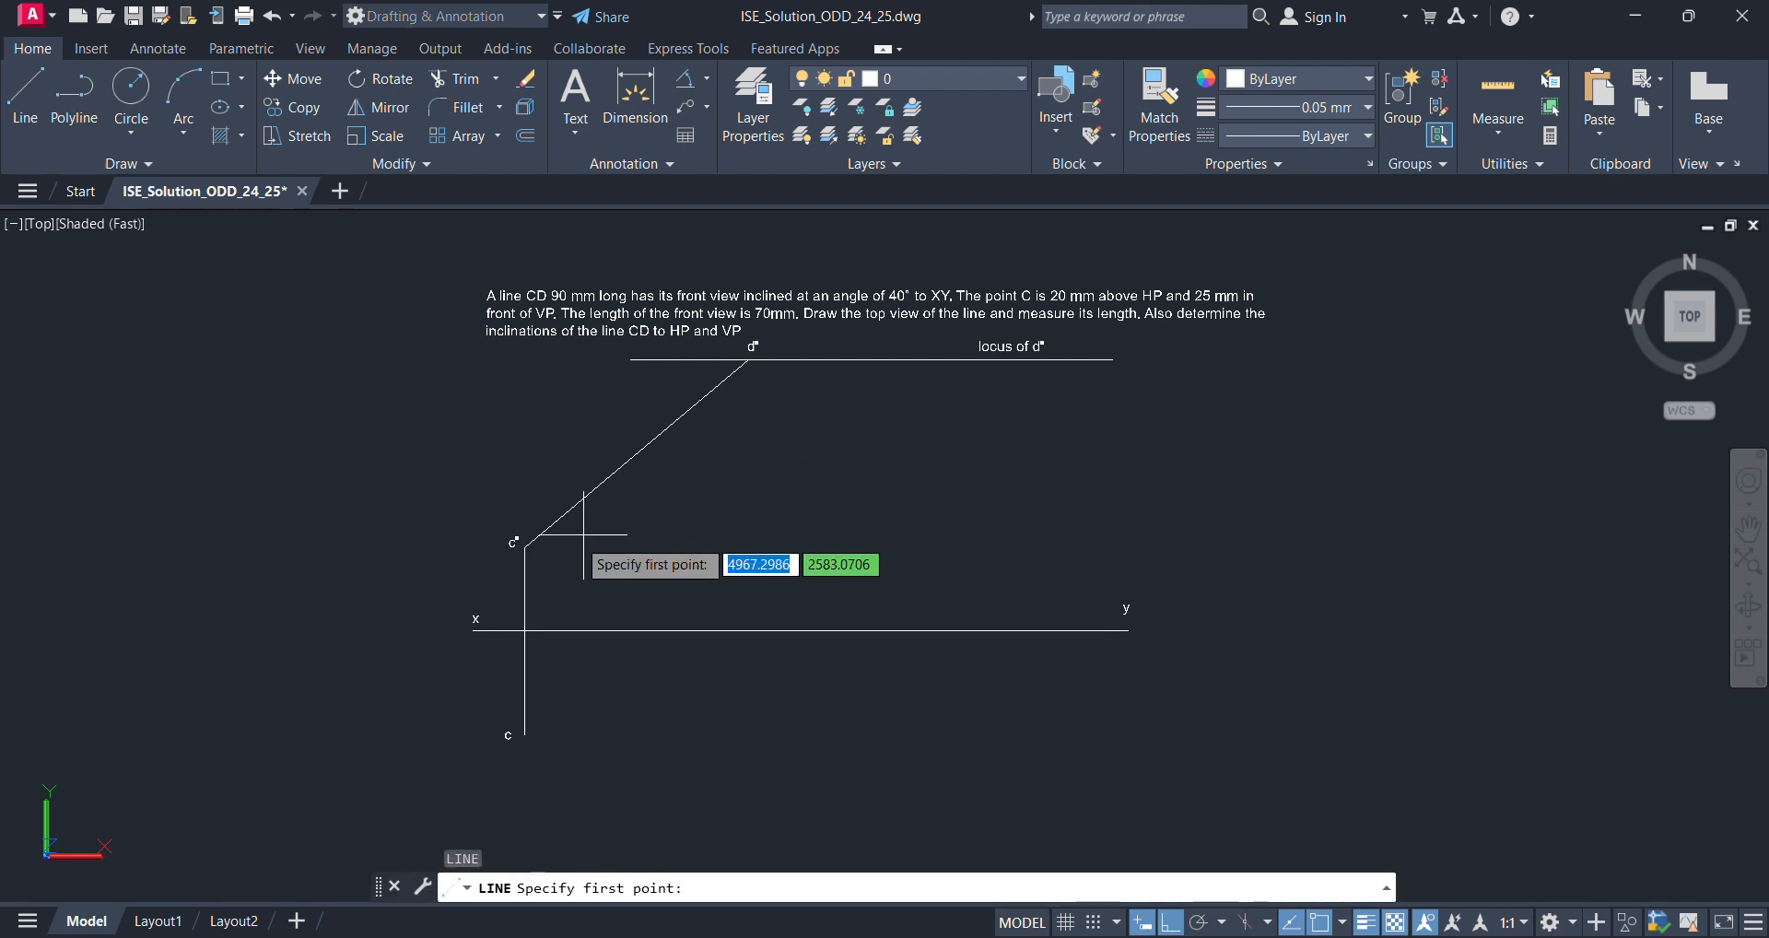
left_click(524, 547)
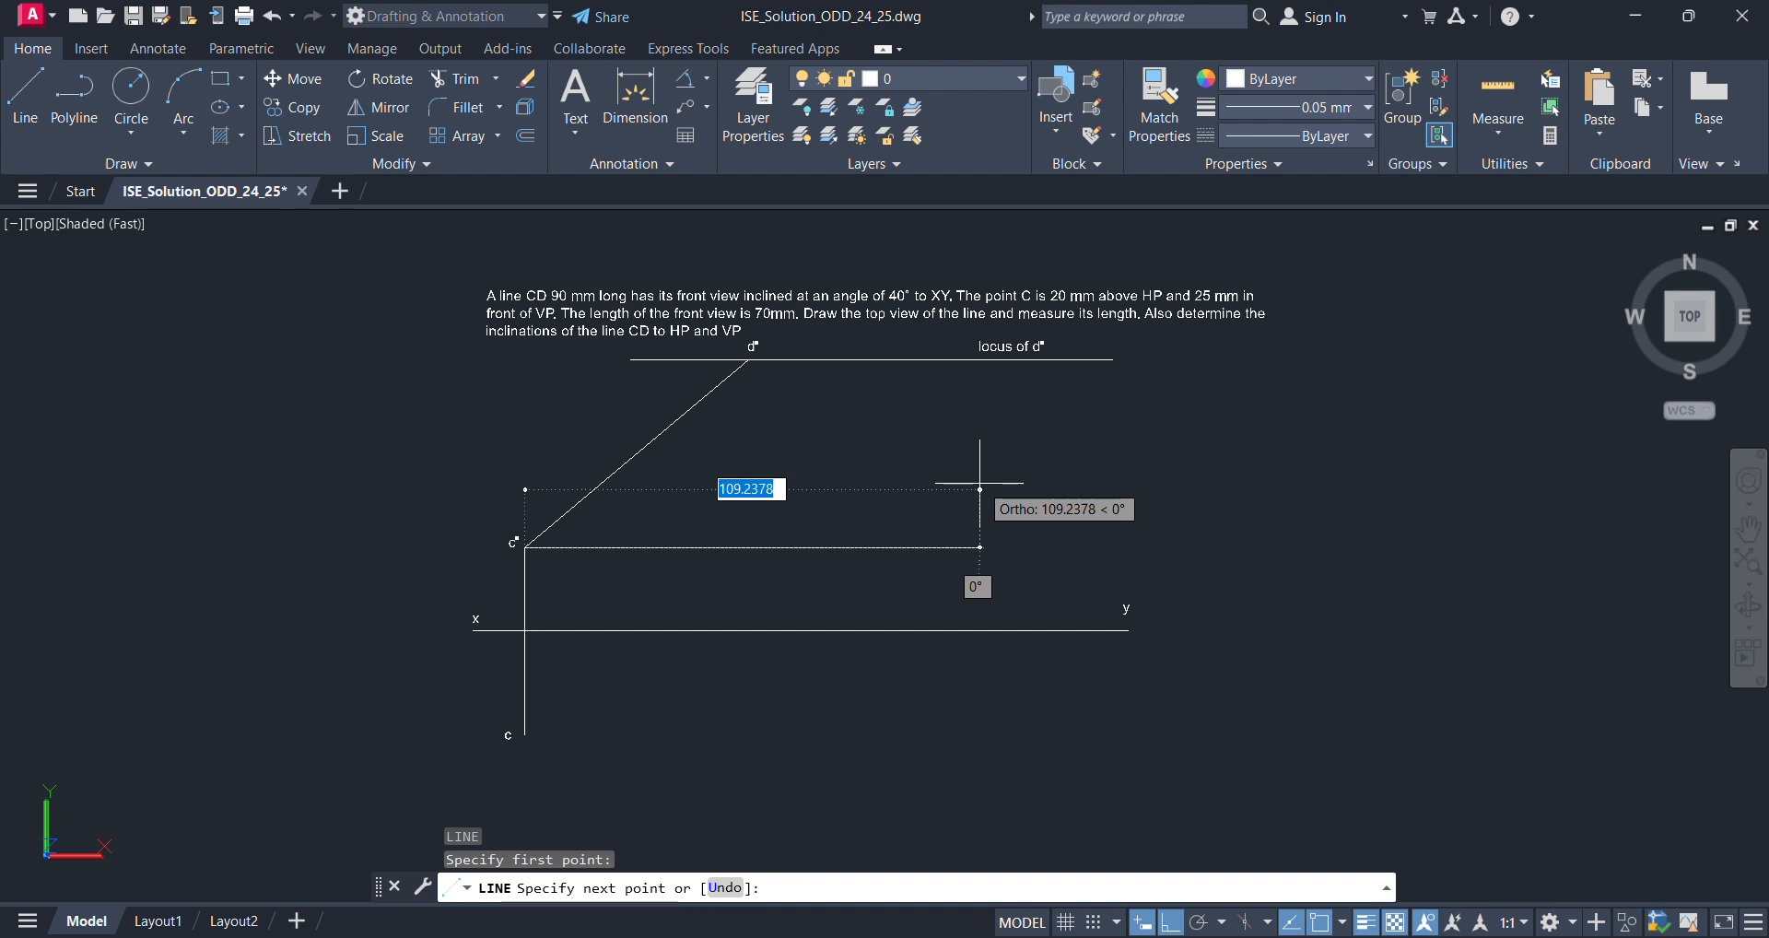
type("9")
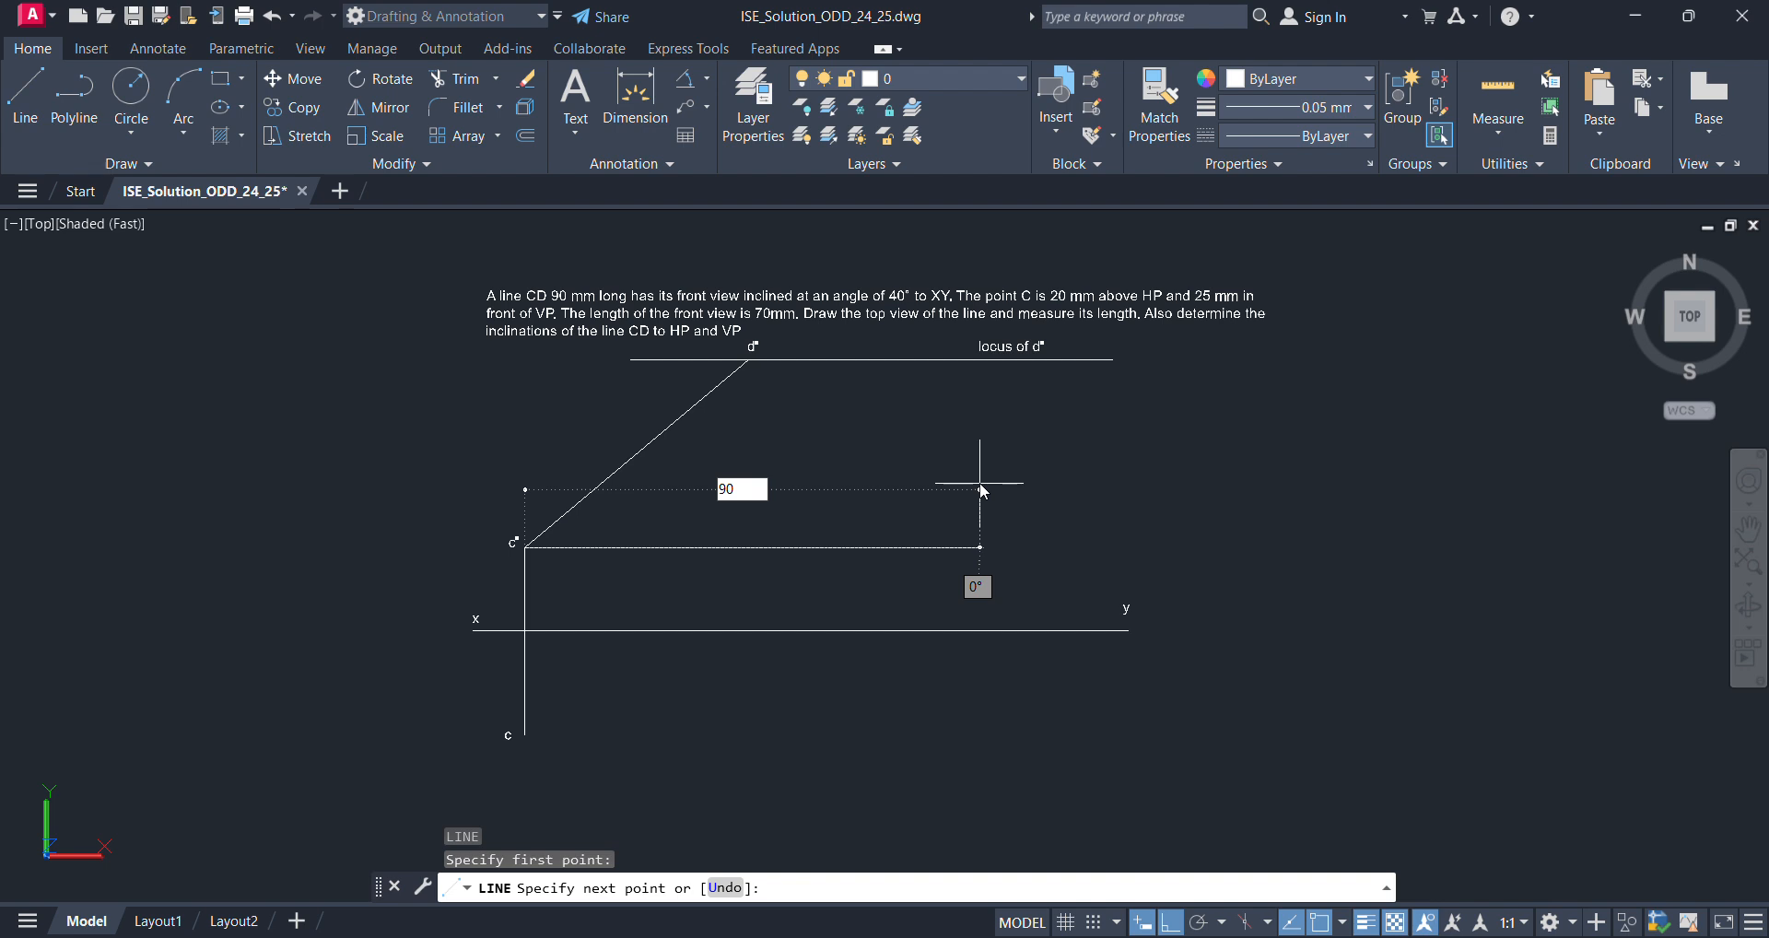
type("0")
key("Tab")
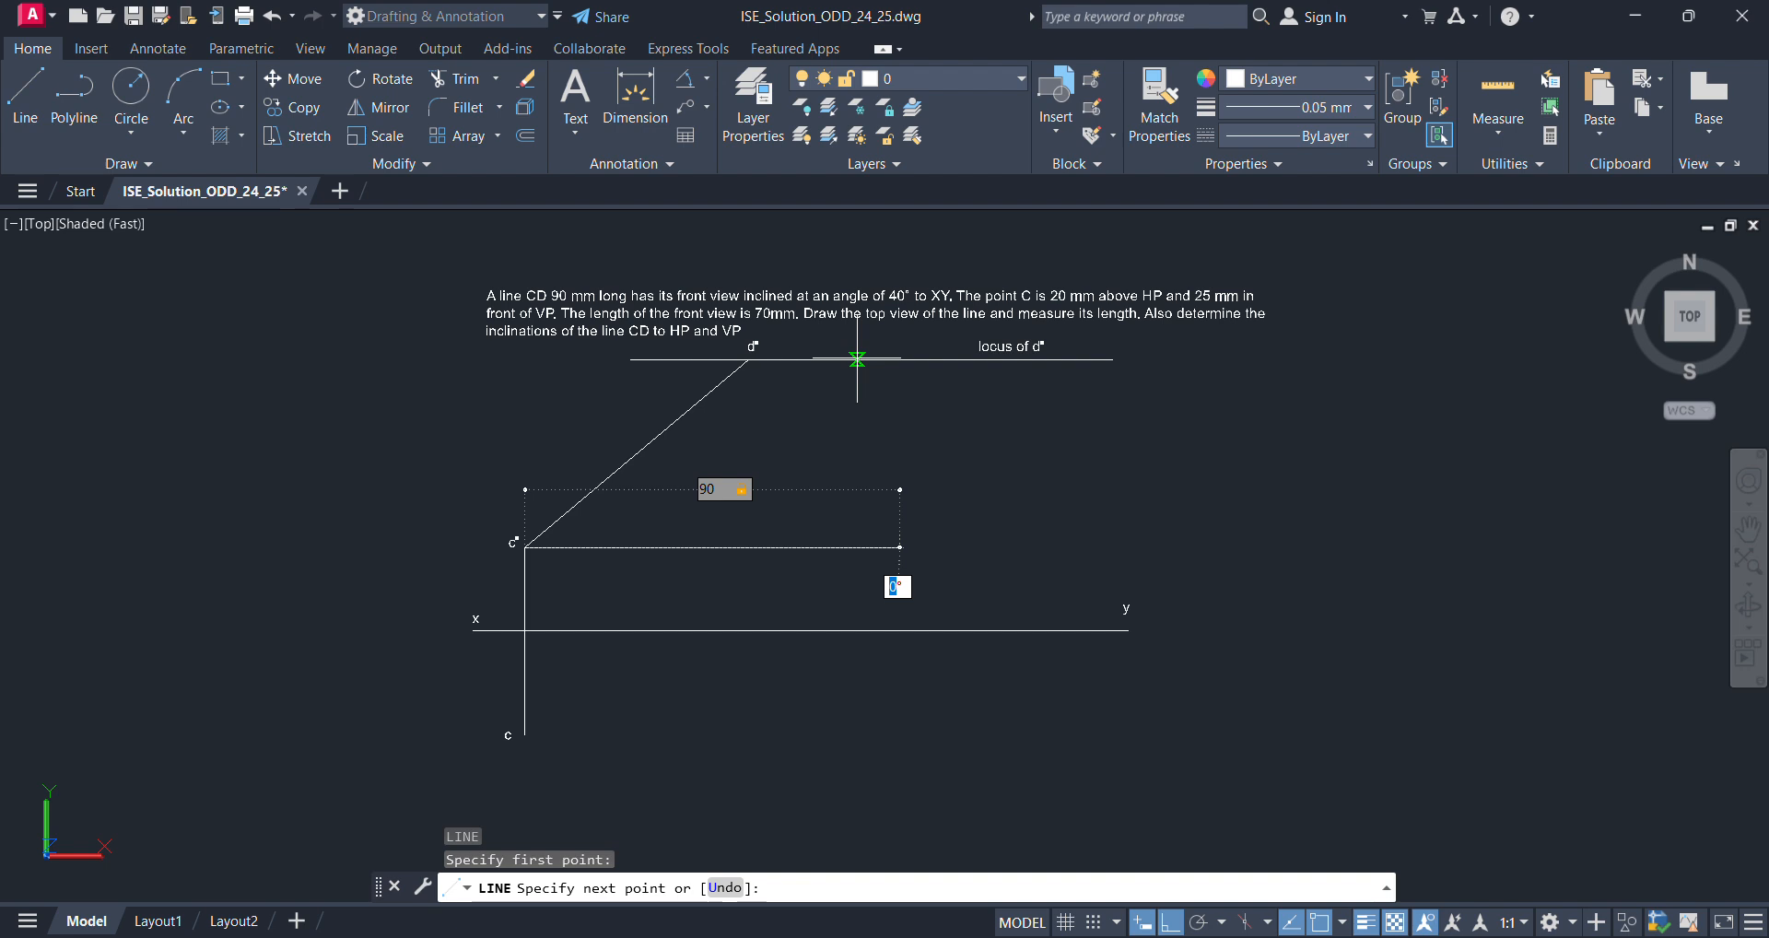
key("Escape")
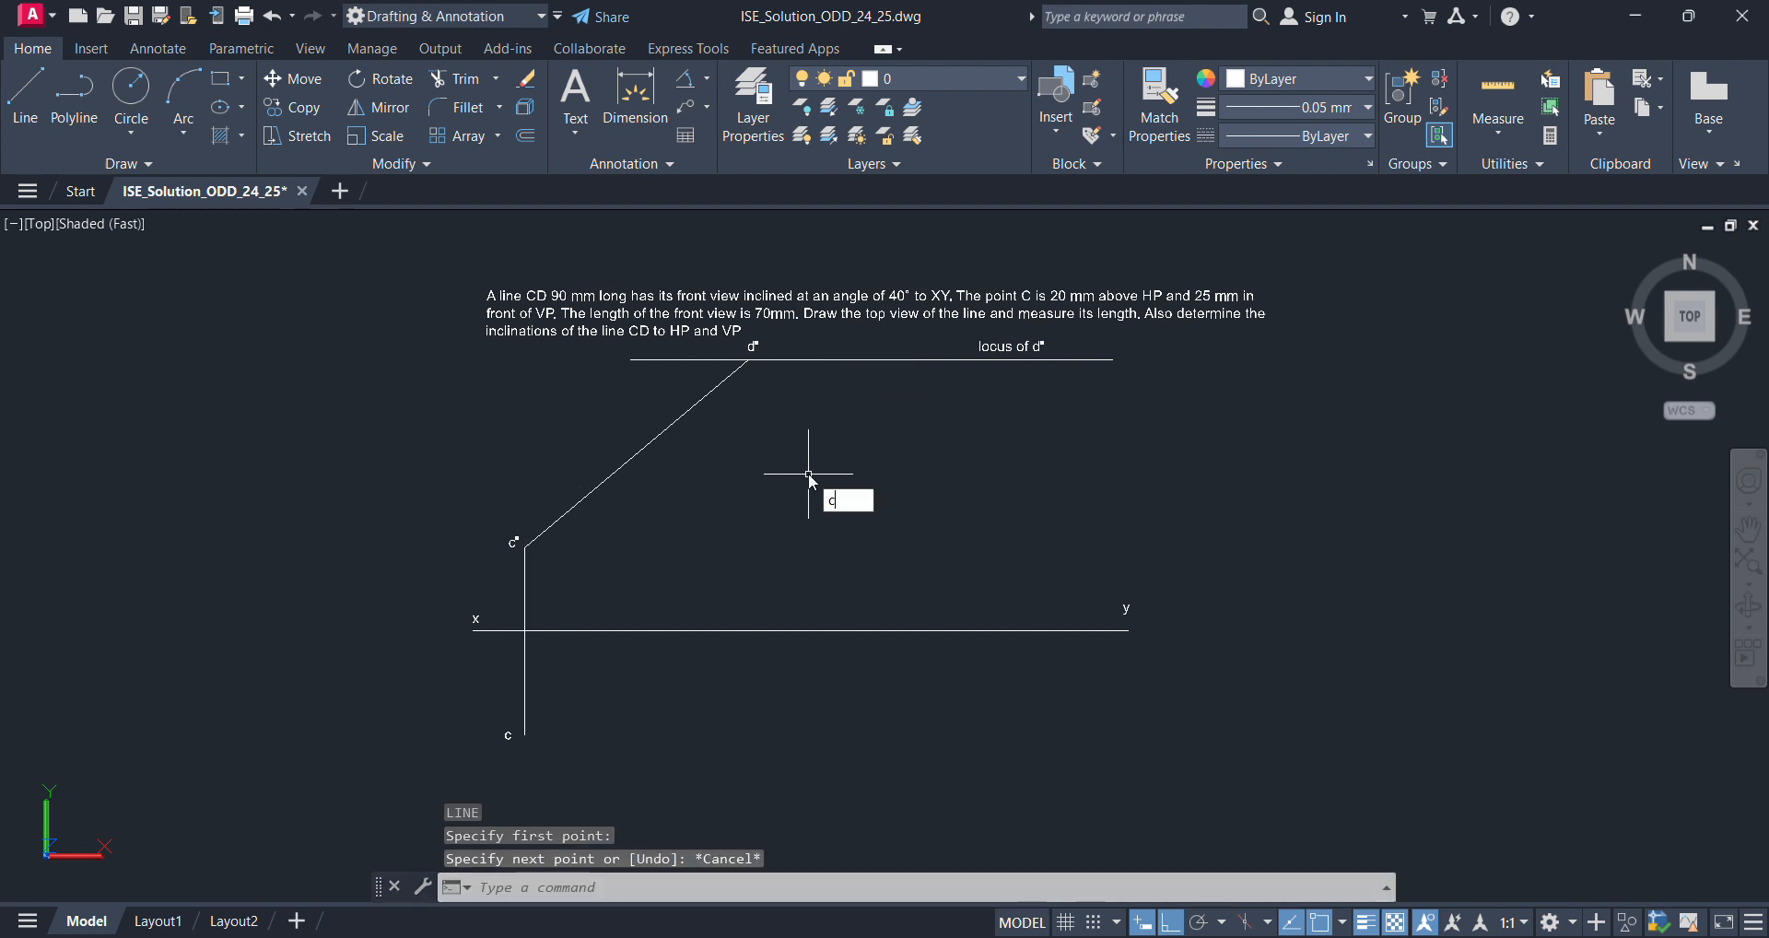
- Draw a circle of radius 90 mm centred on the lower end of the inclined line at c'
key("Return")
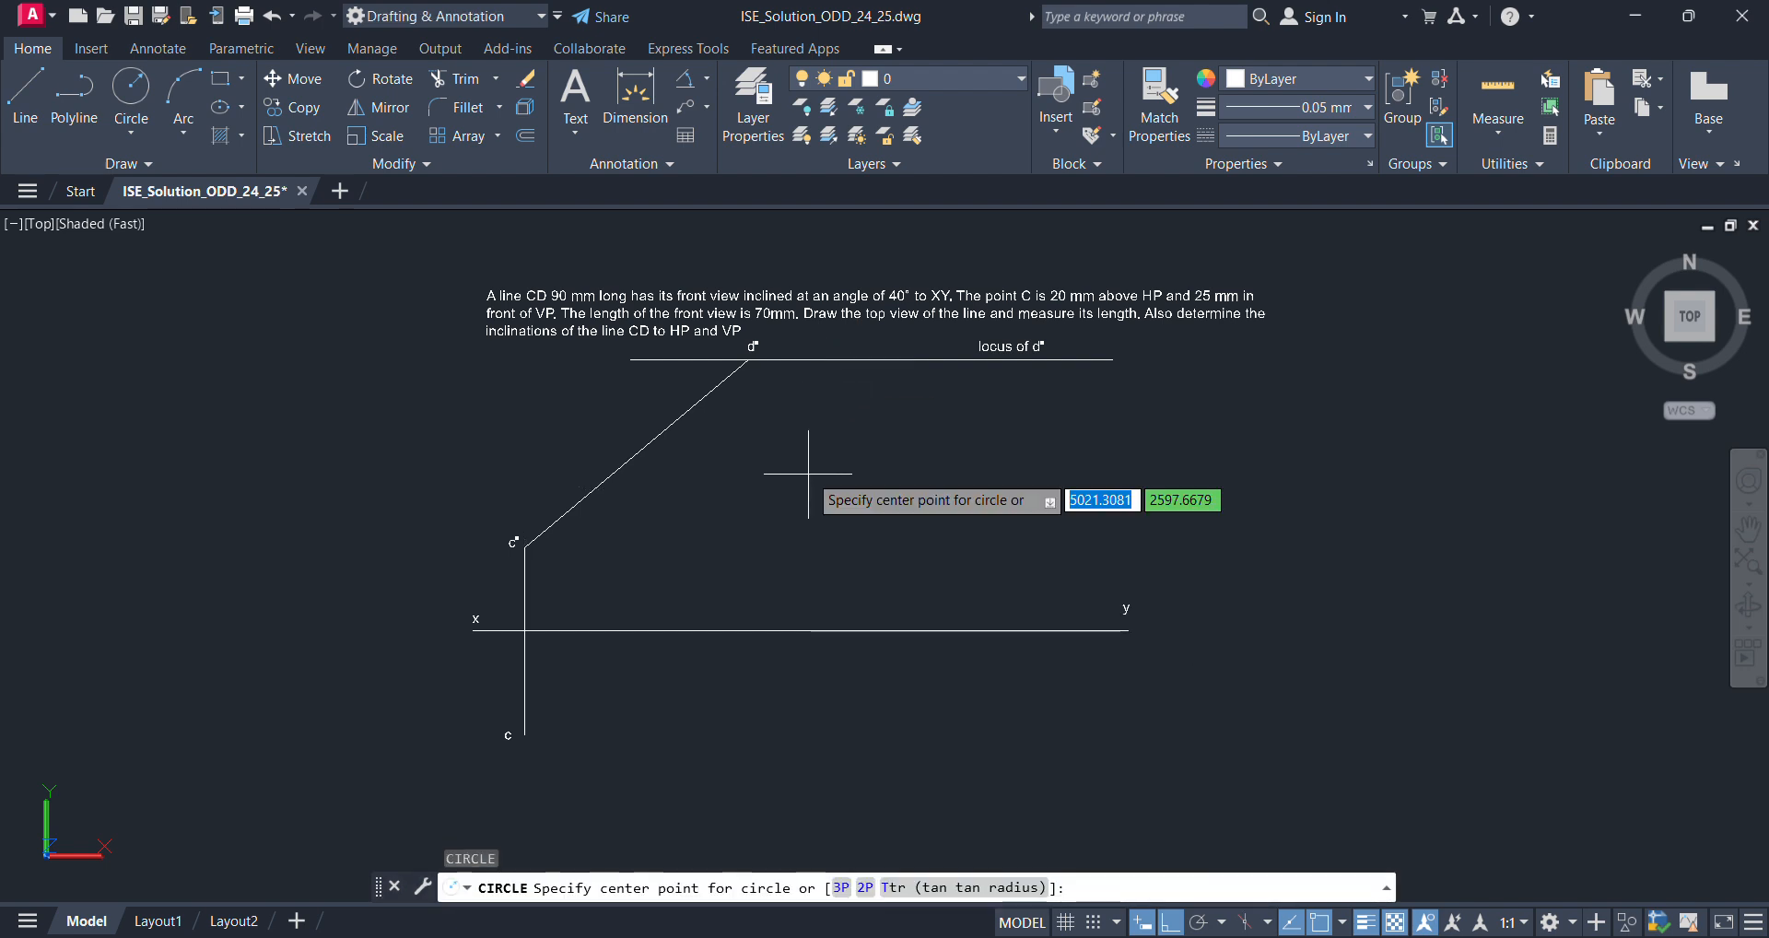
left_click(527, 544)
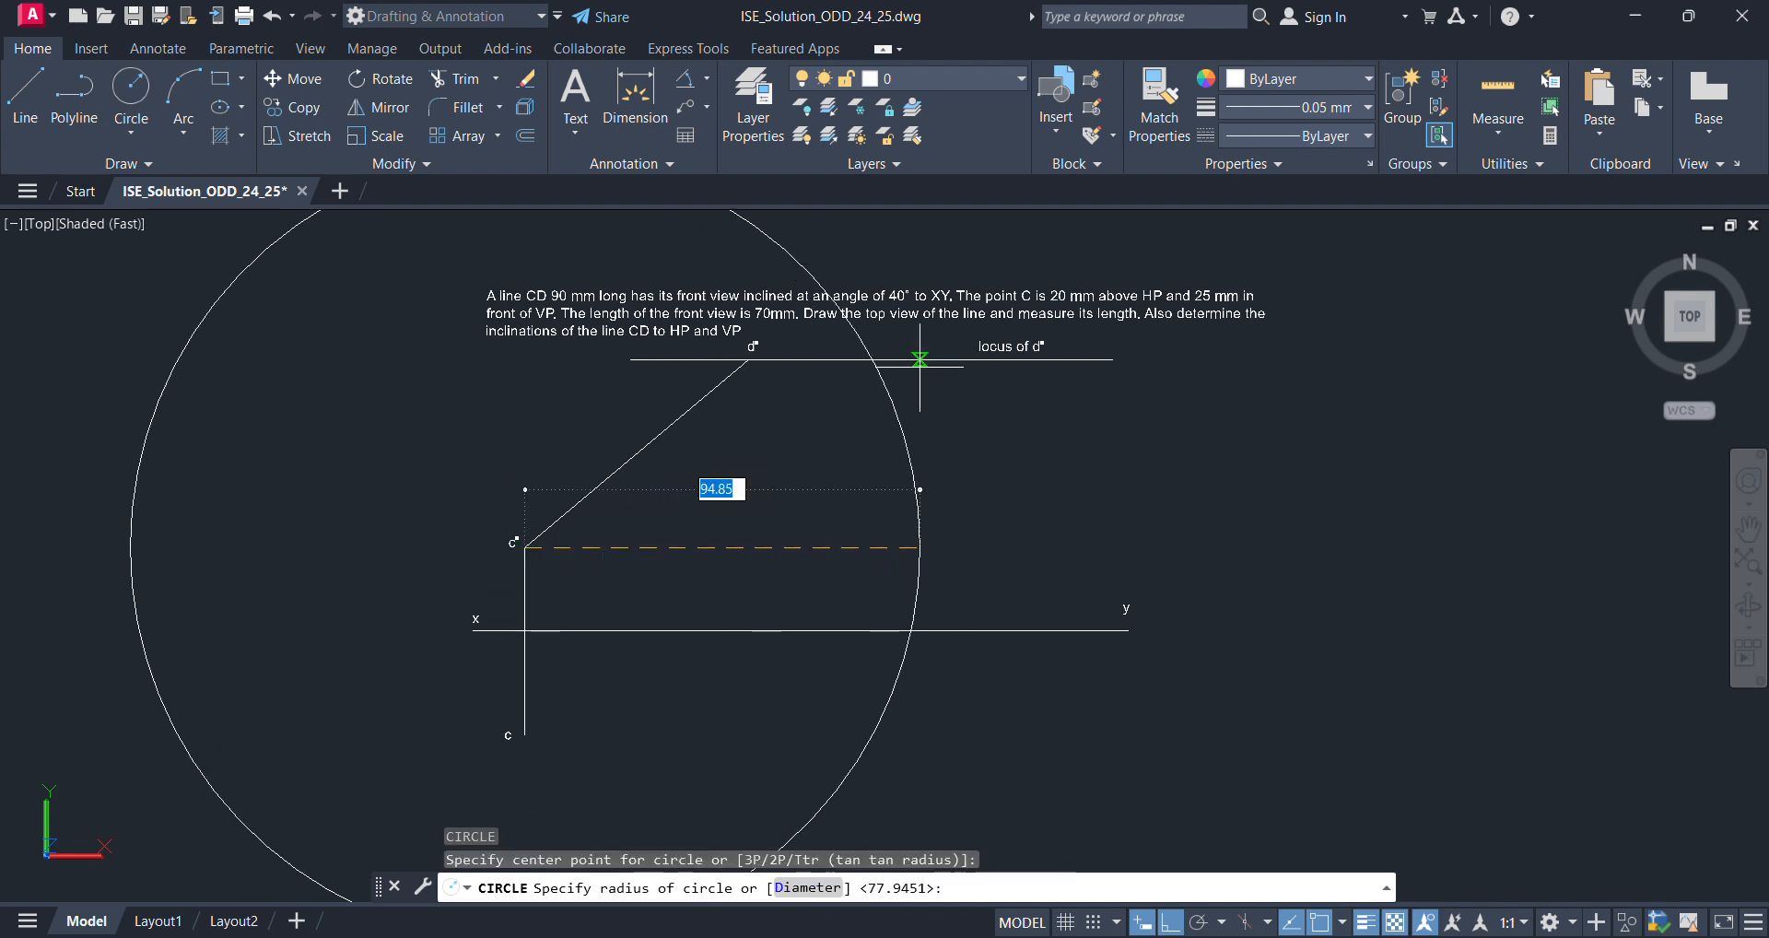
type("90")
key("Return")
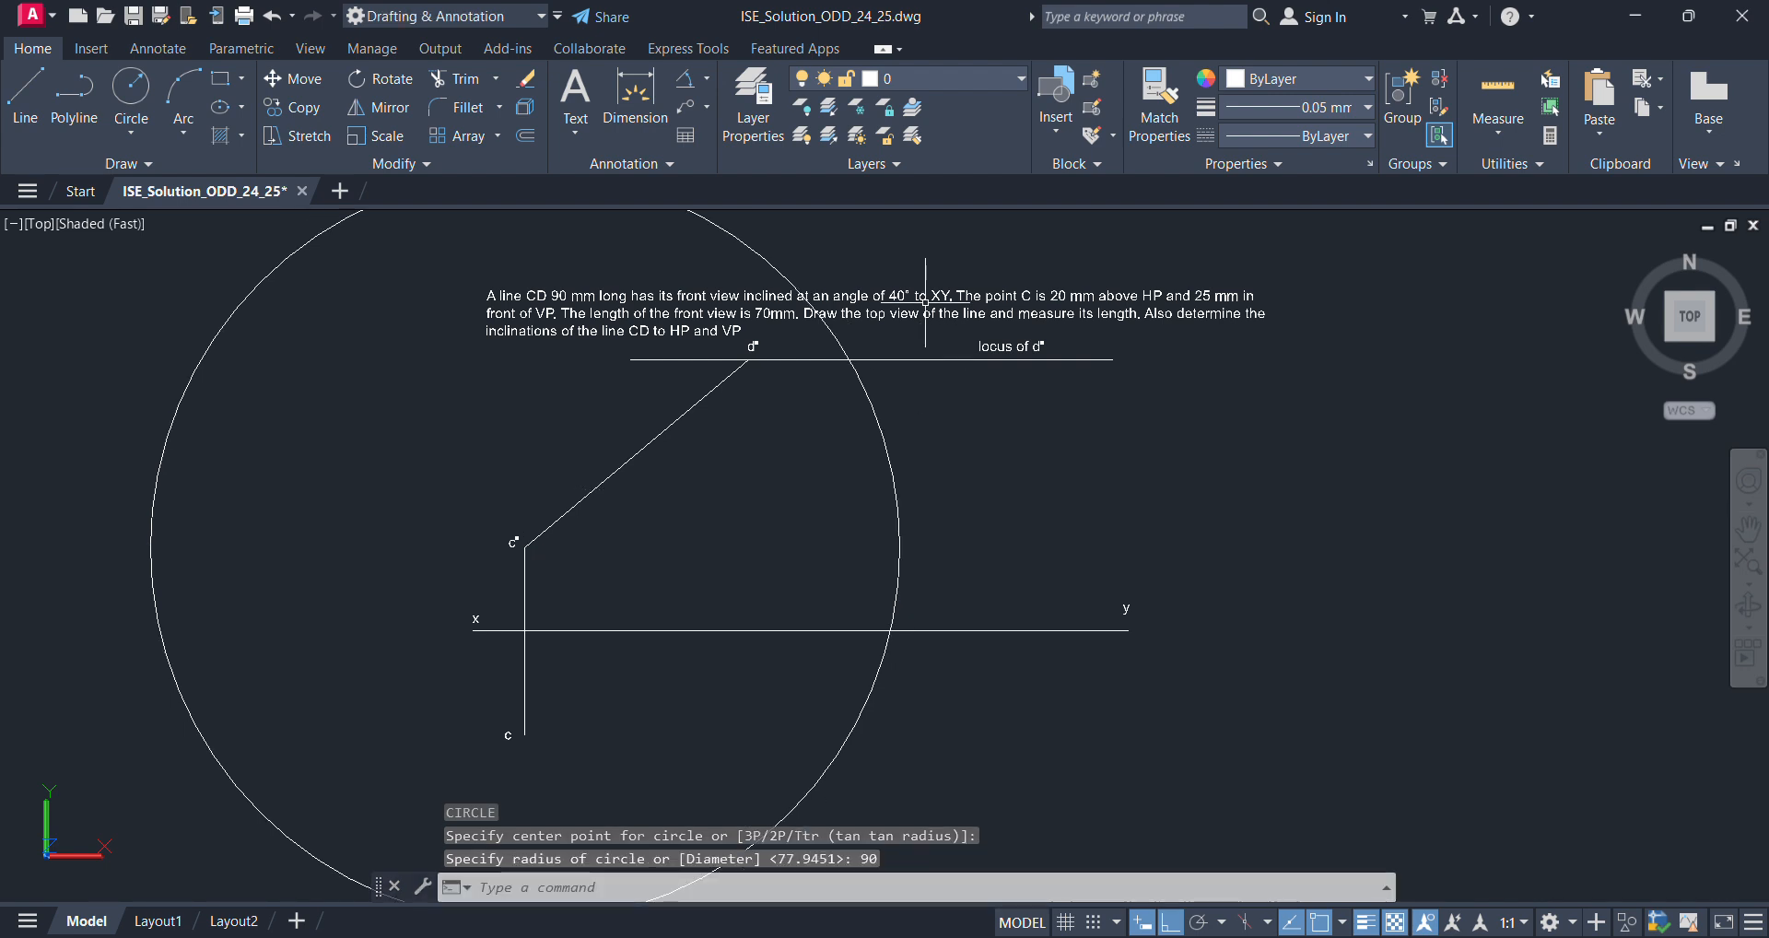
- Draw a line from the intersection of the circle and the locus of d' to point c'
type("l")
key("Return")
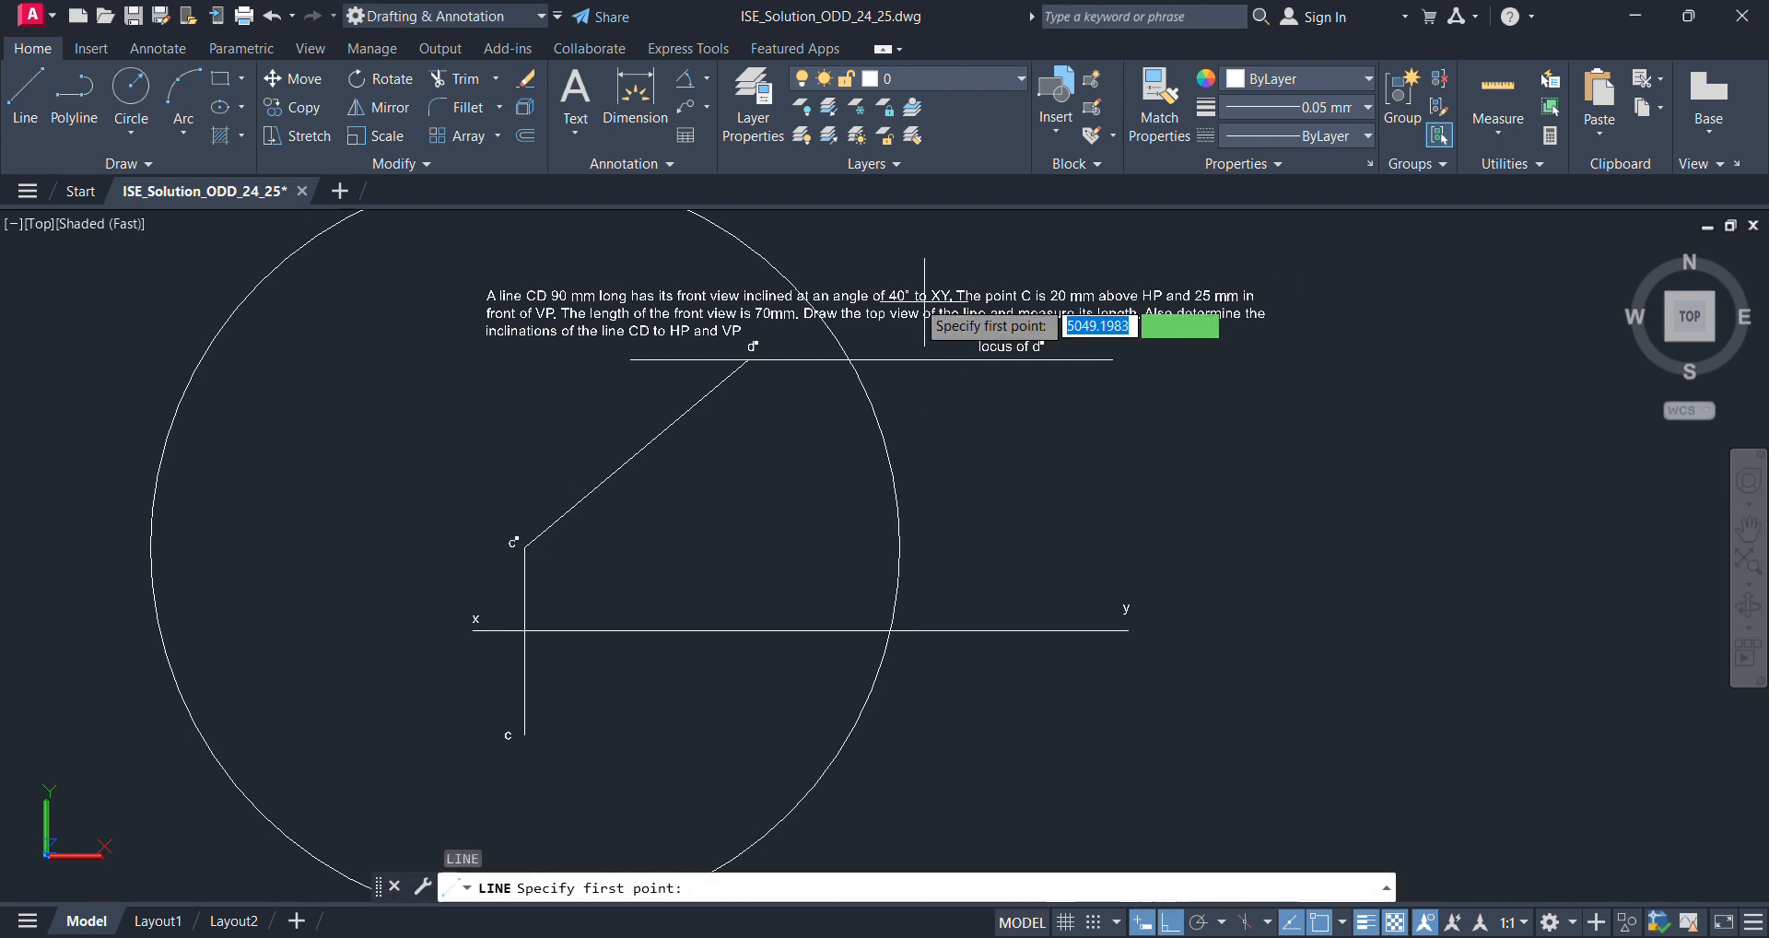
left_click(849, 359)
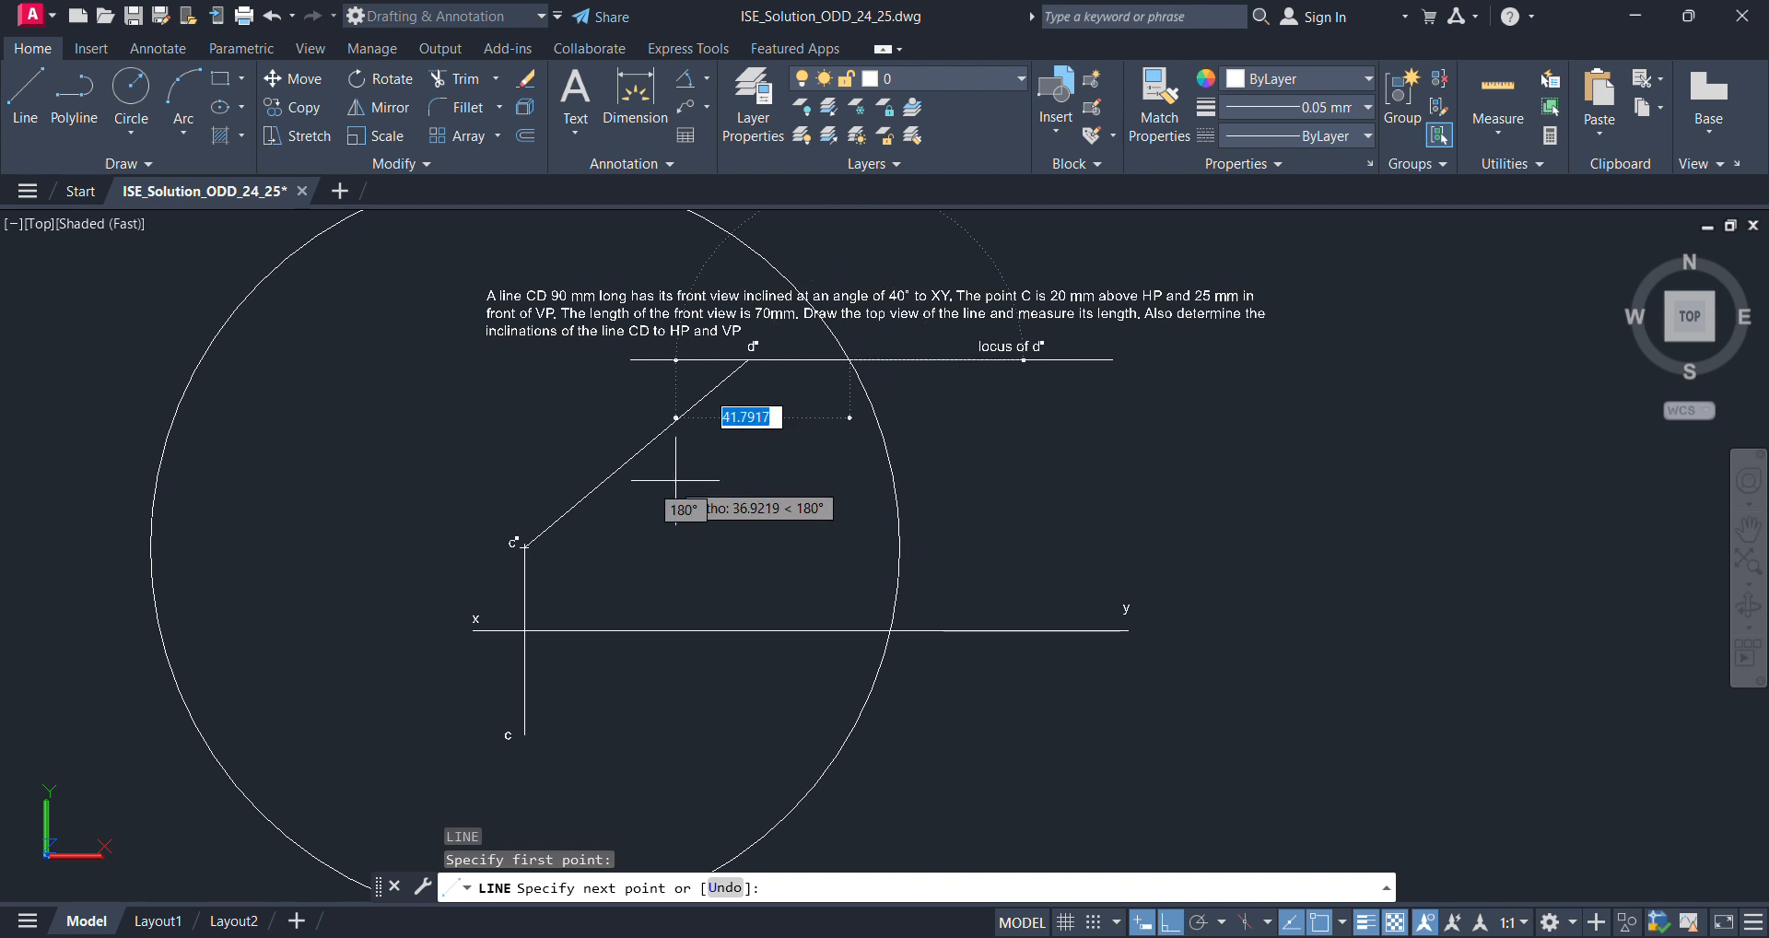
left_click(524, 545)
key("Escape")
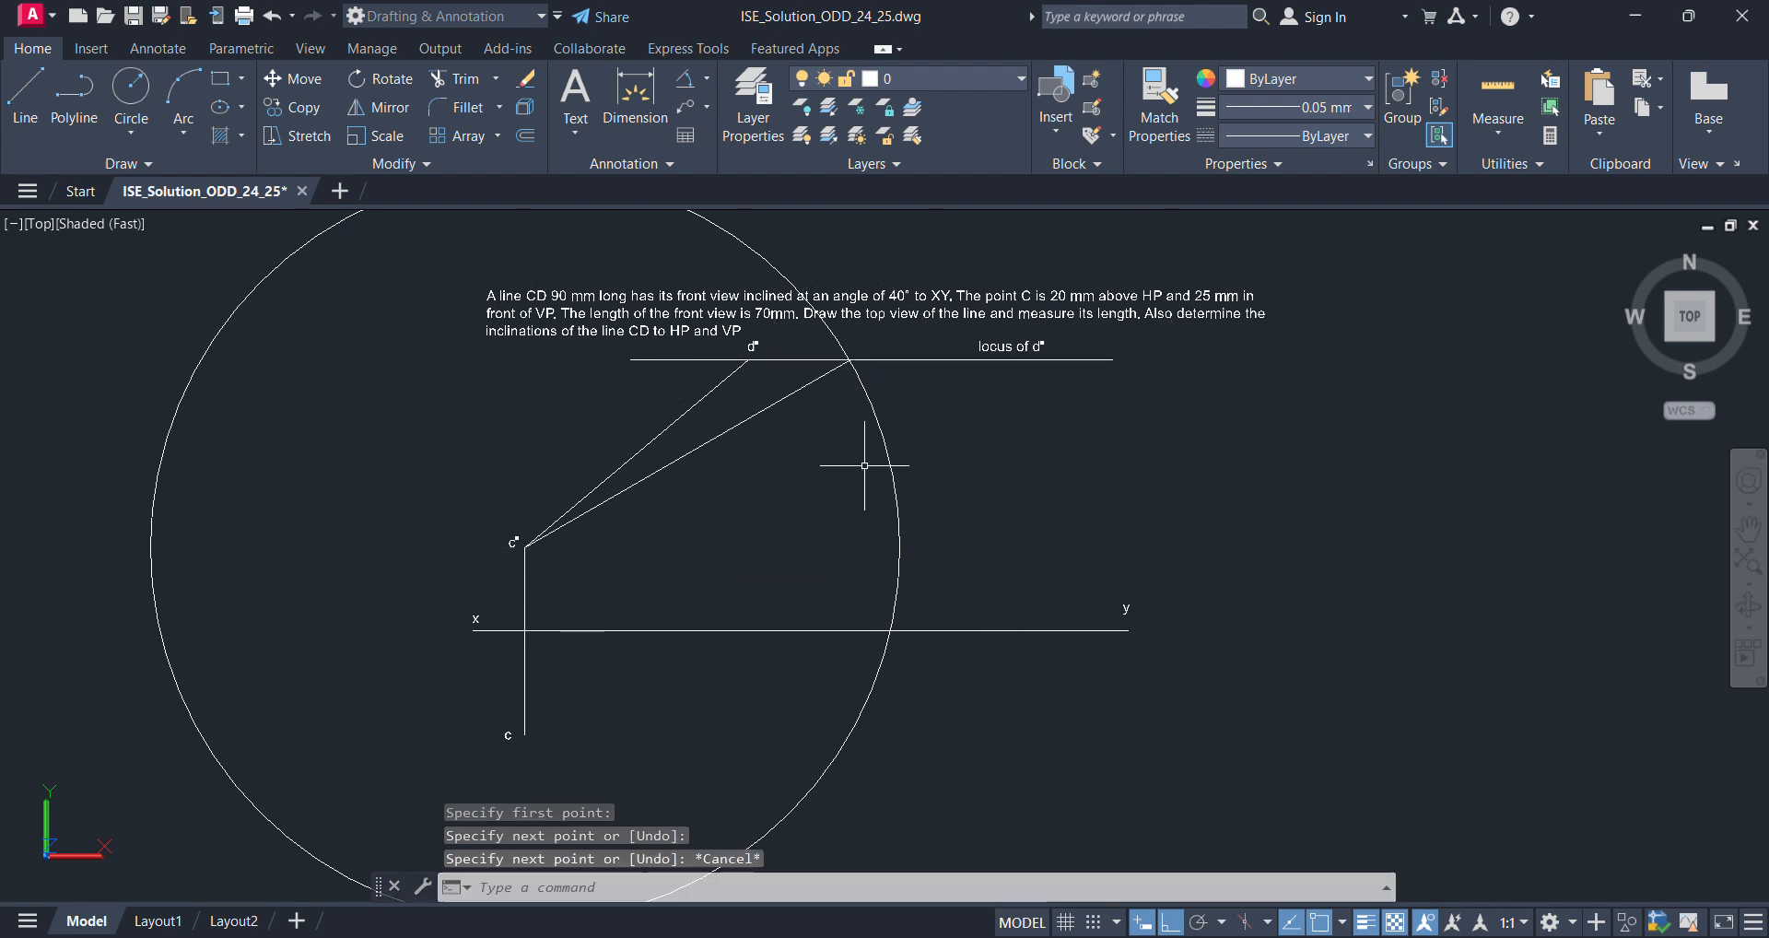
- Delete the 90 mm radius circle and the line joining c' to its intersection with the locus of d'
left_click(892, 450)
key("Delete")
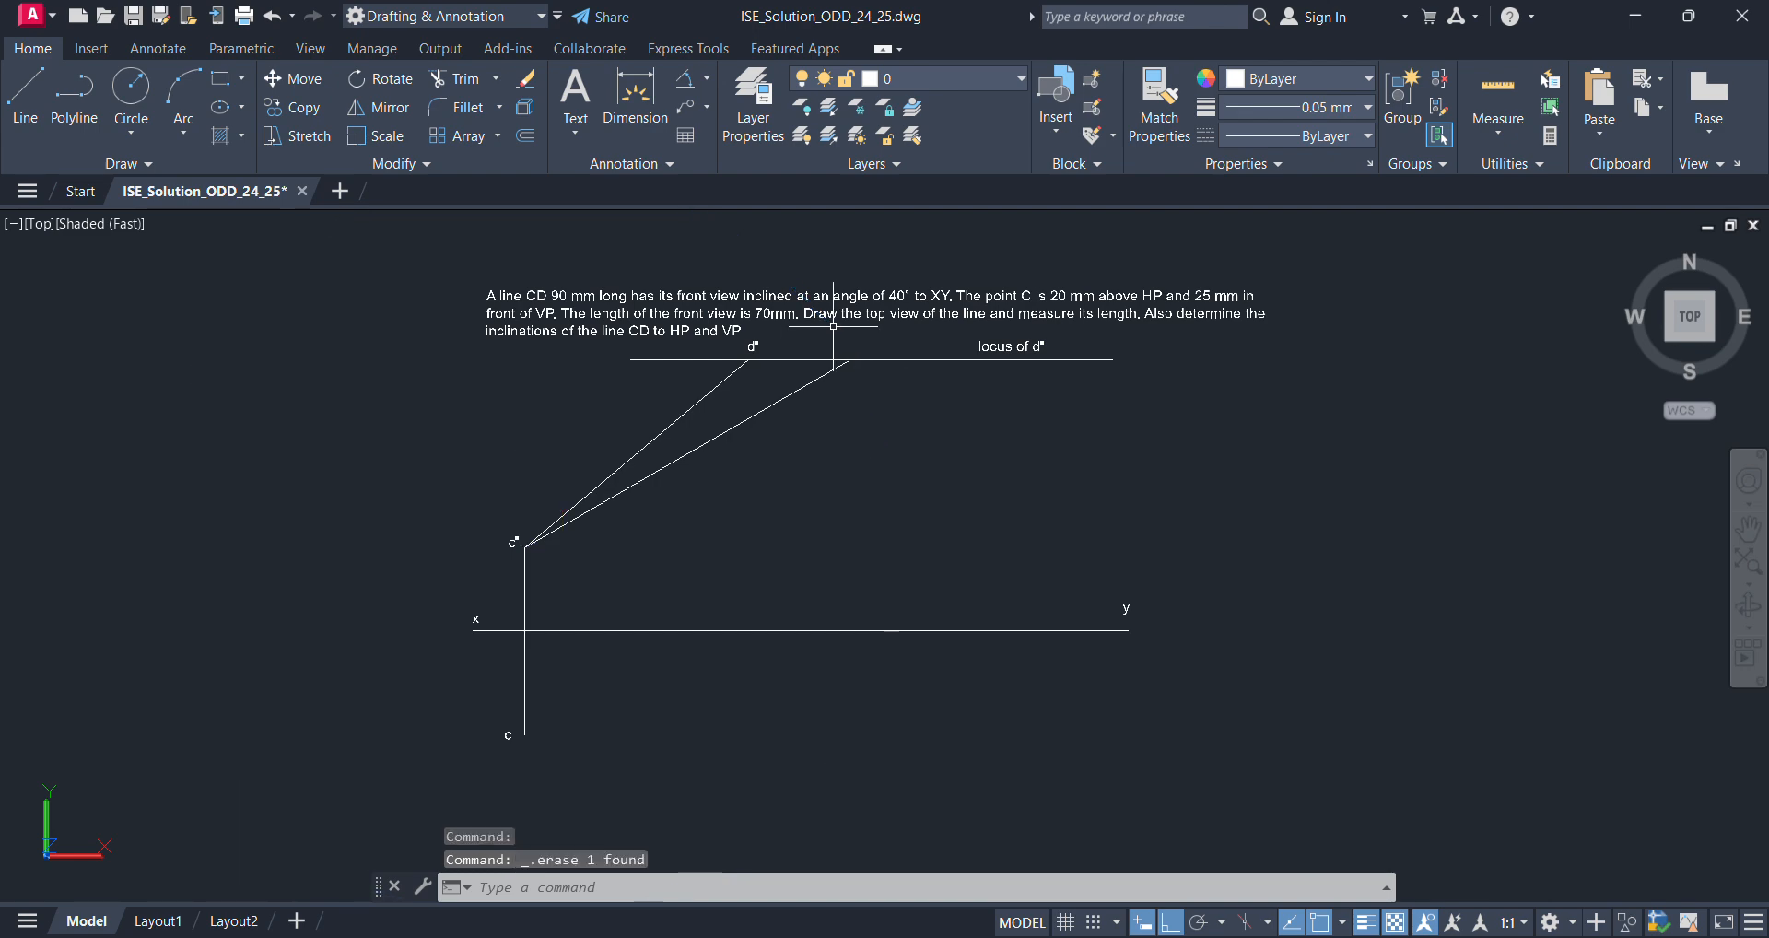
scroll(833, 326, "up", 3)
left_click(822, 421)
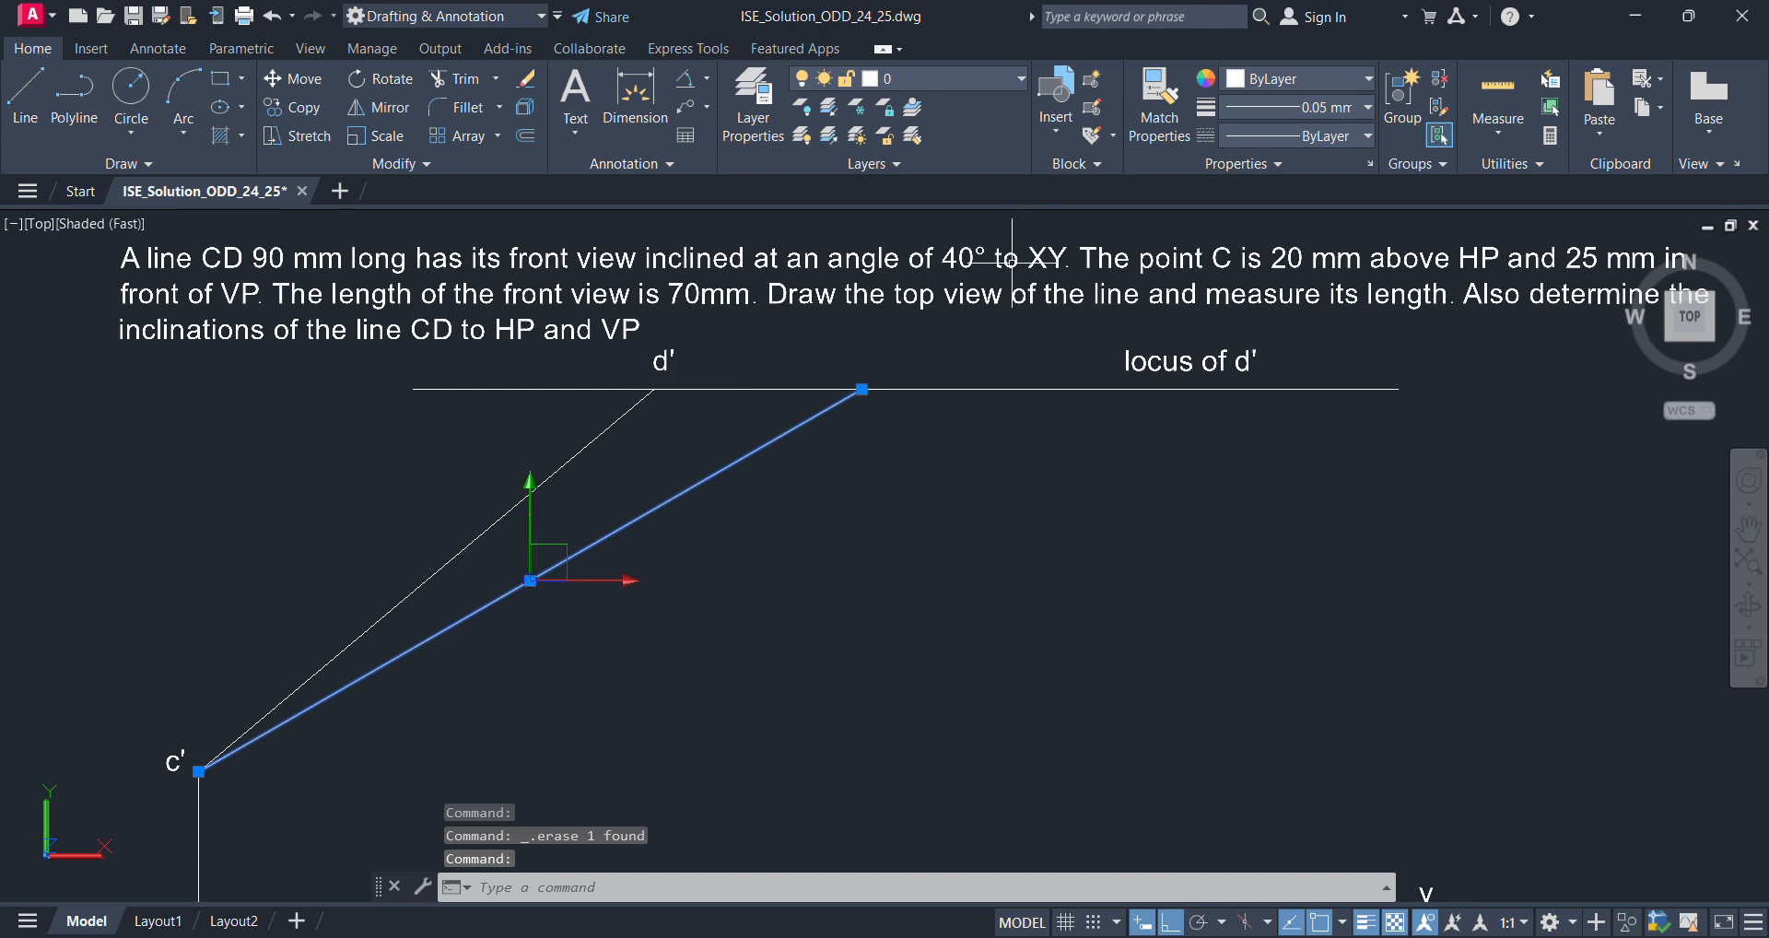
key("Delete")
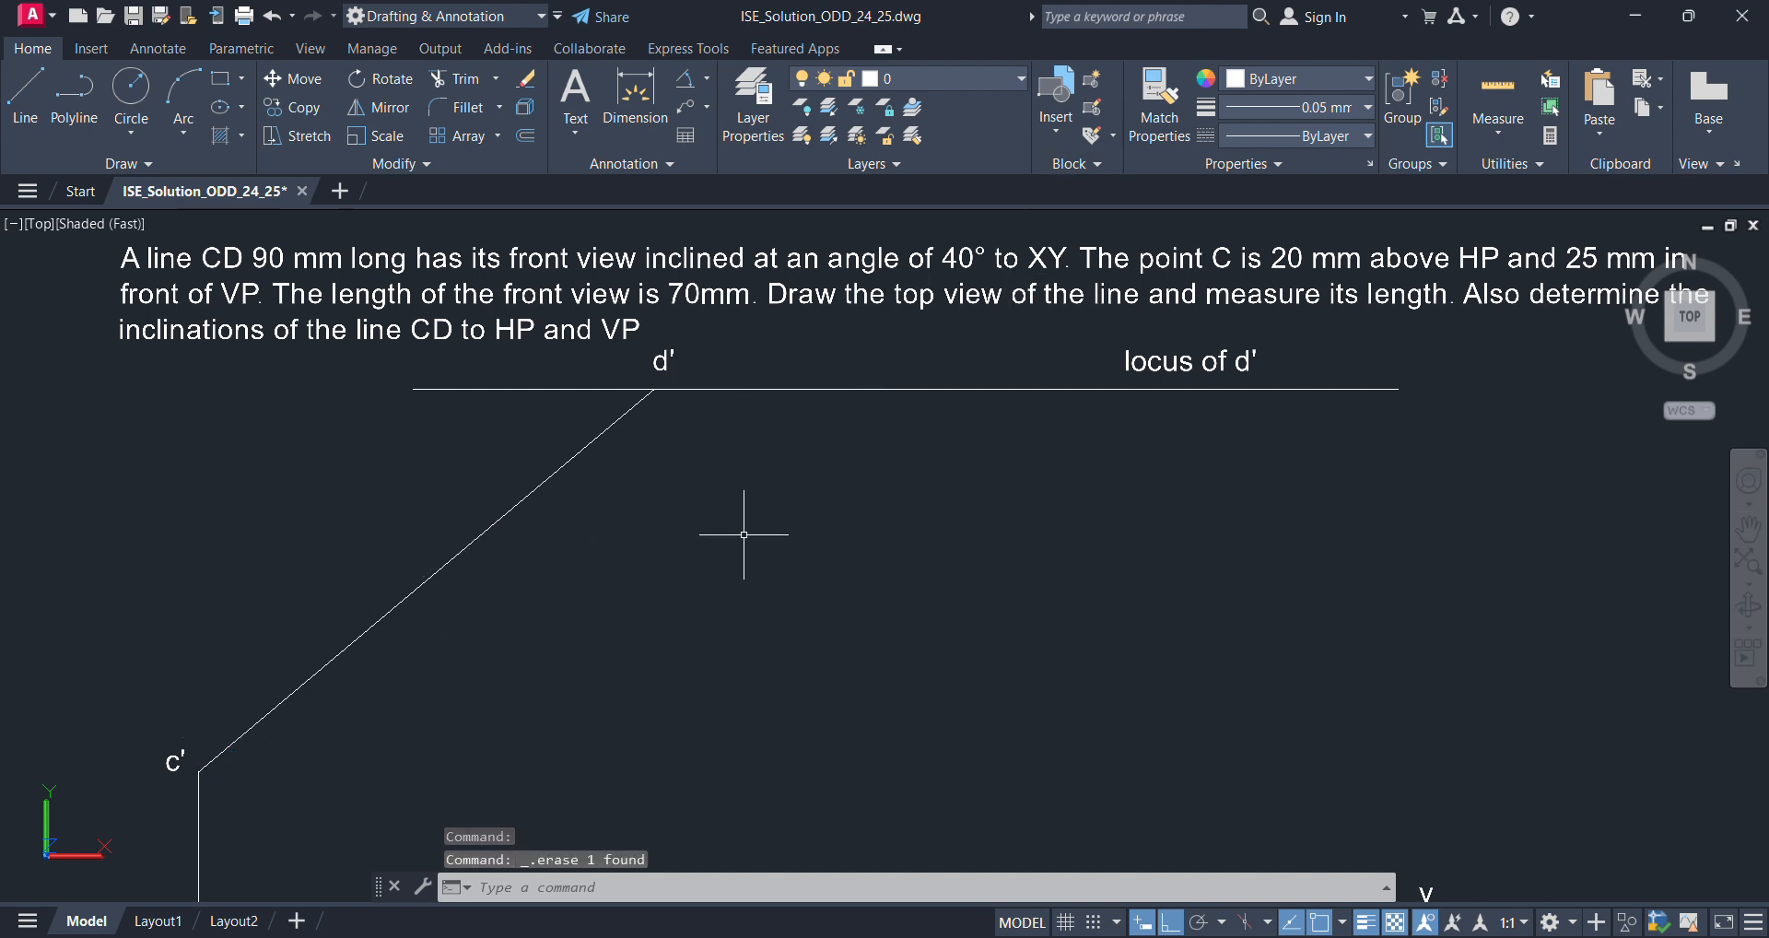
- Draw a circle of radius 90 mm centred on point c'
key("Return")
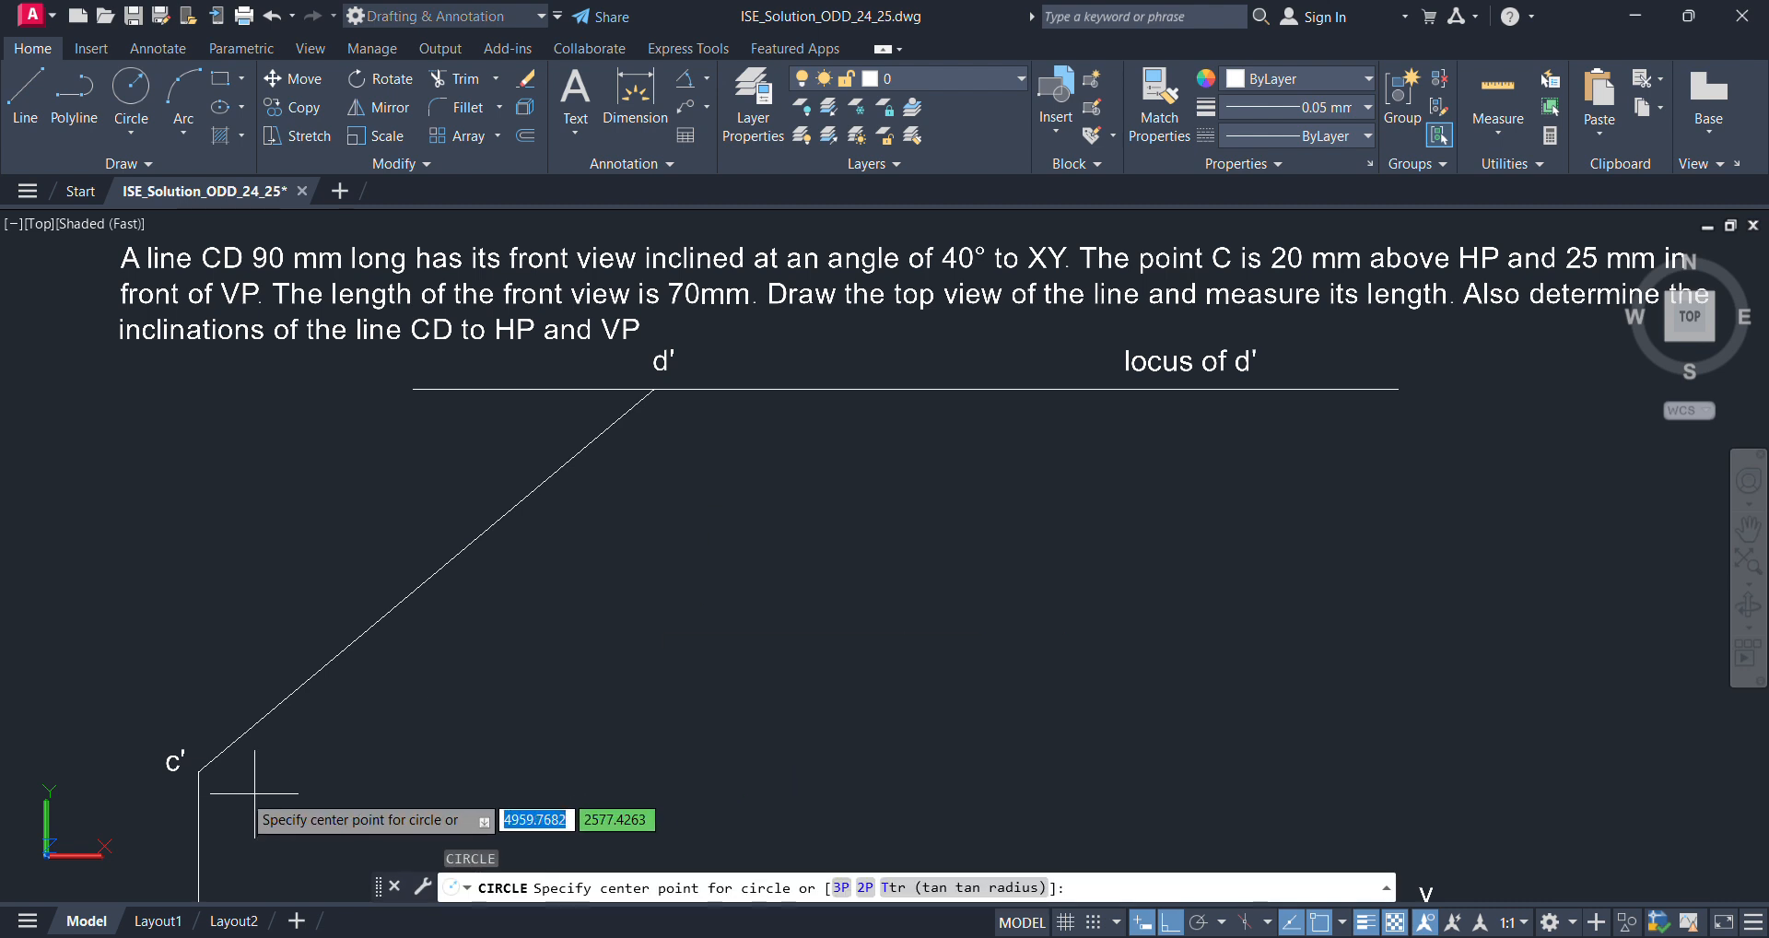
left_click(198, 771)
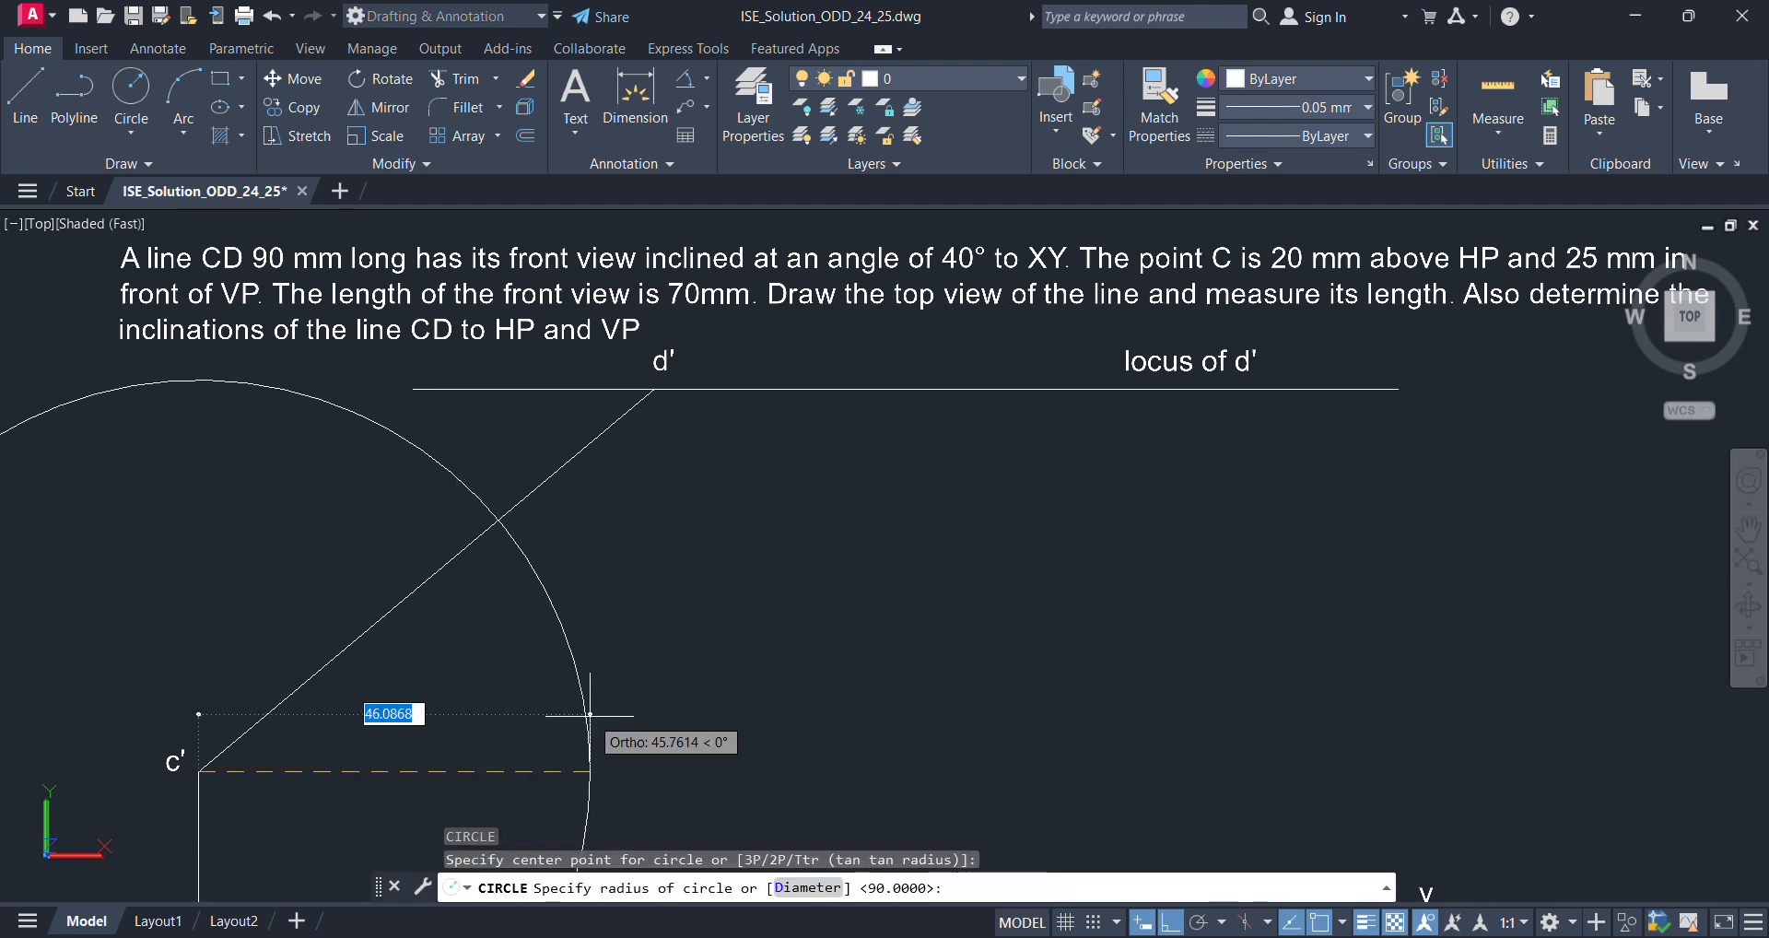
type("90")
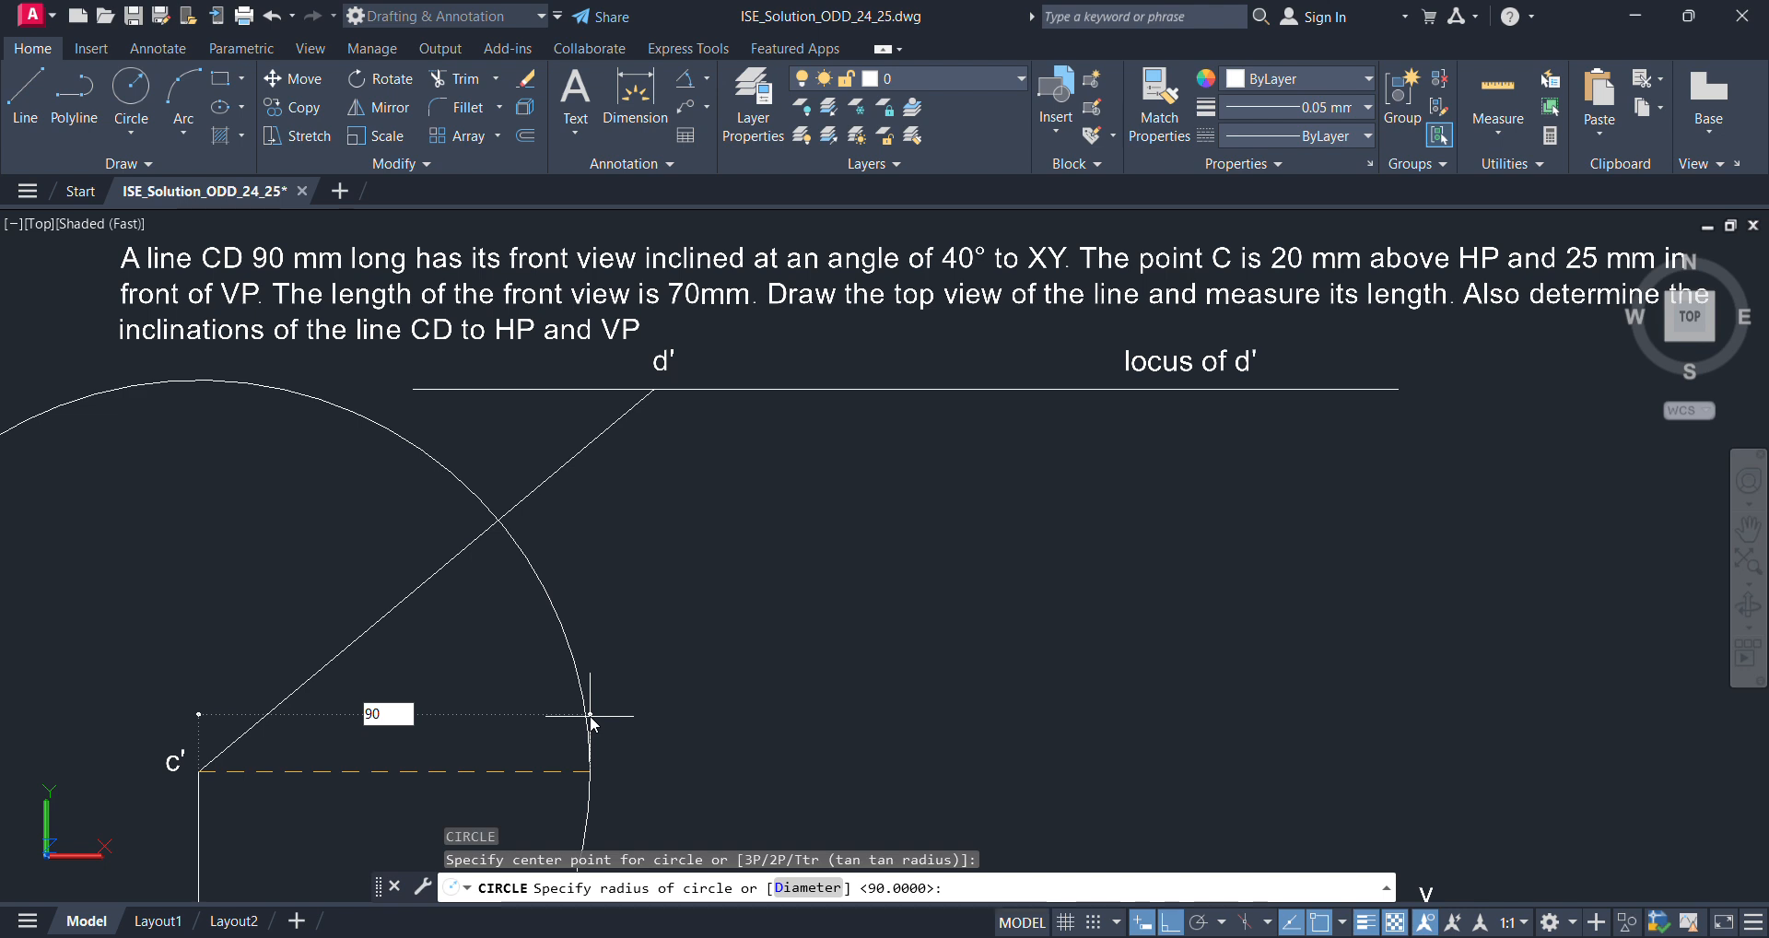
key("Return")
- Draw a line from the intersection of the 90 mm circle and the locus of d' to point c'
type("l")
key("Return")
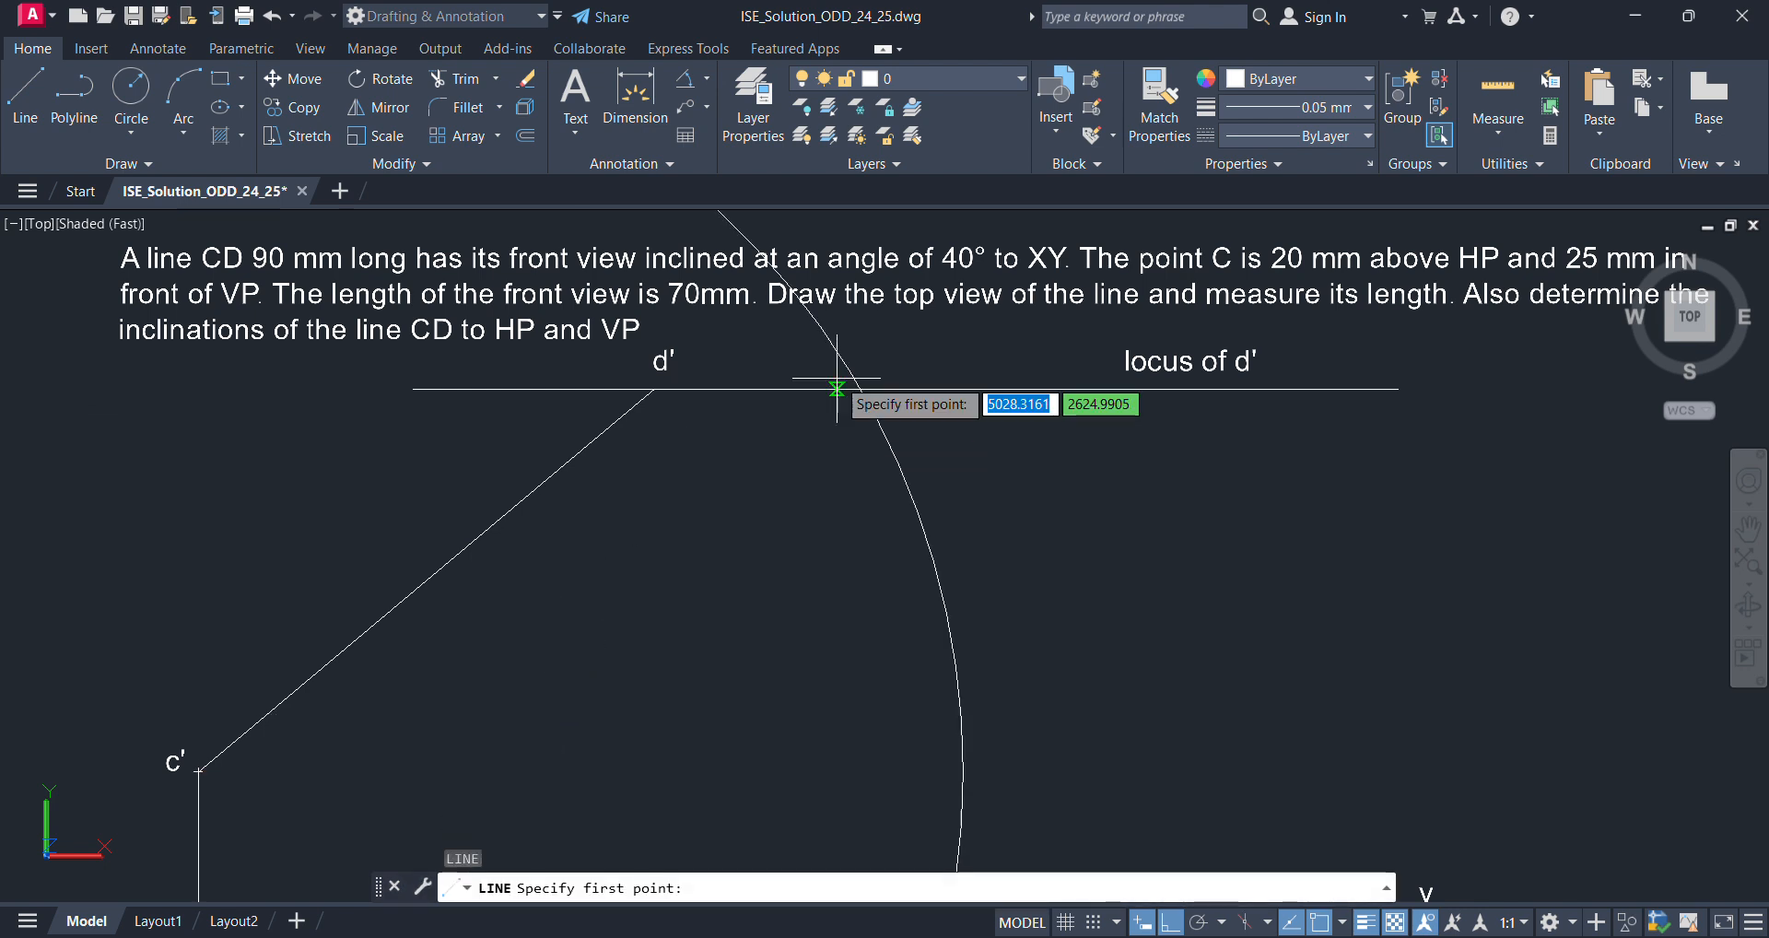
left_click(861, 390)
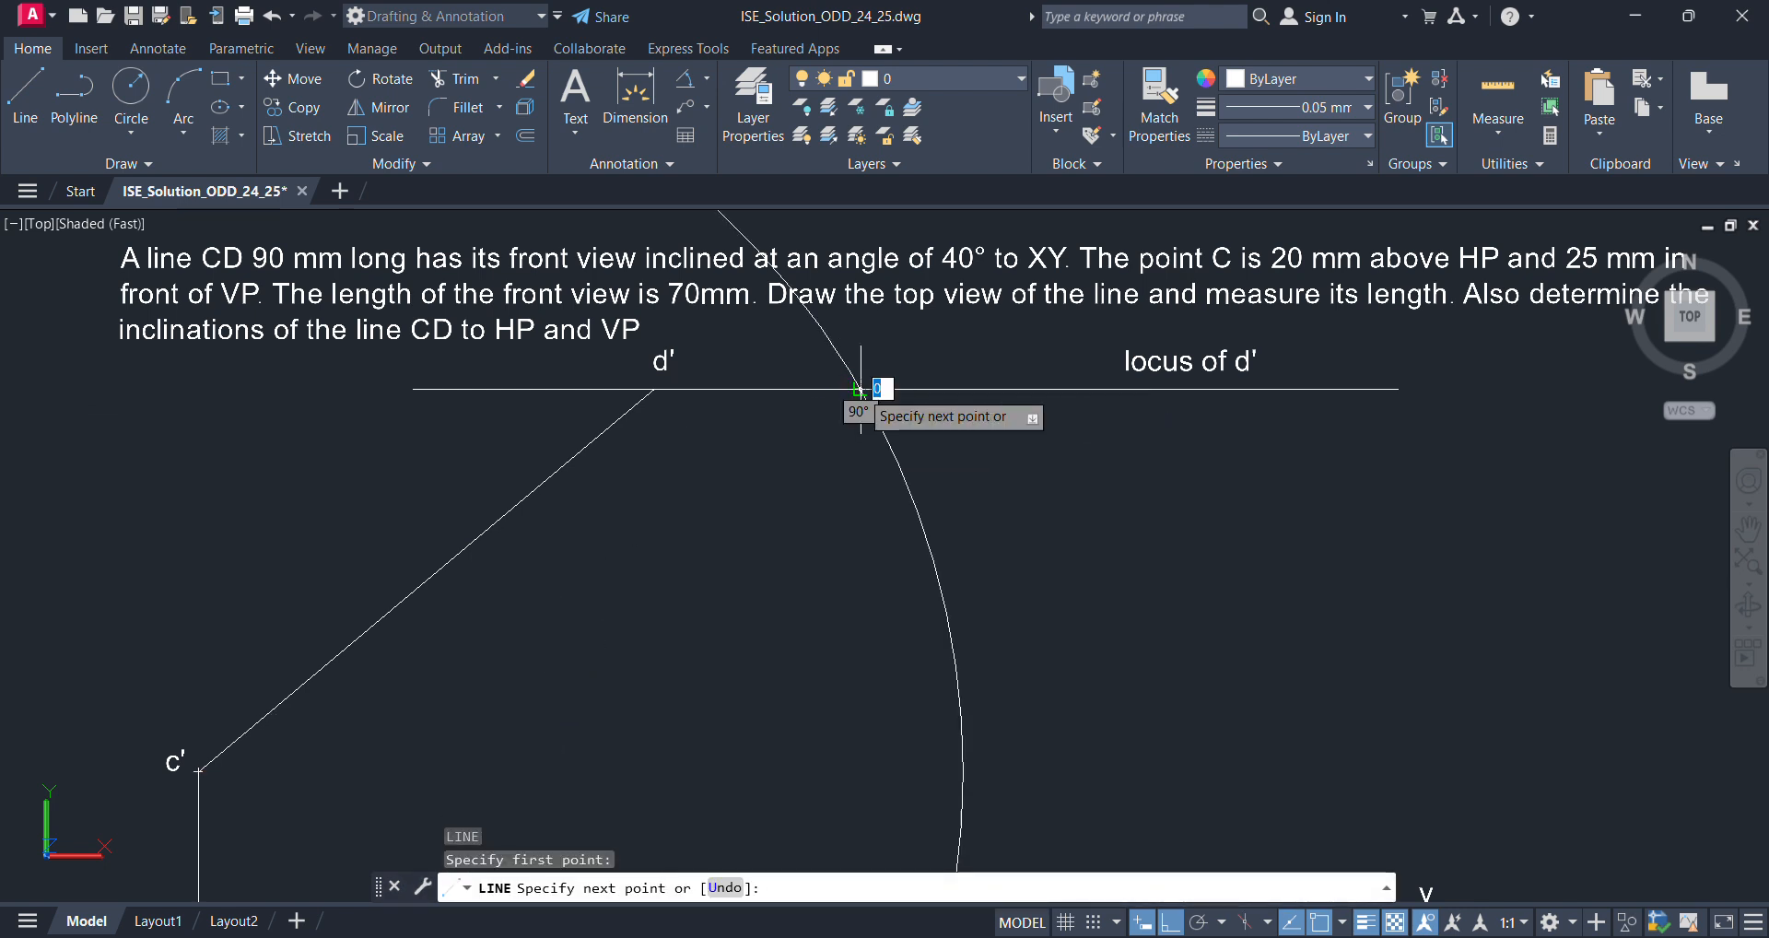
left_click(198, 771)
key("Escape")
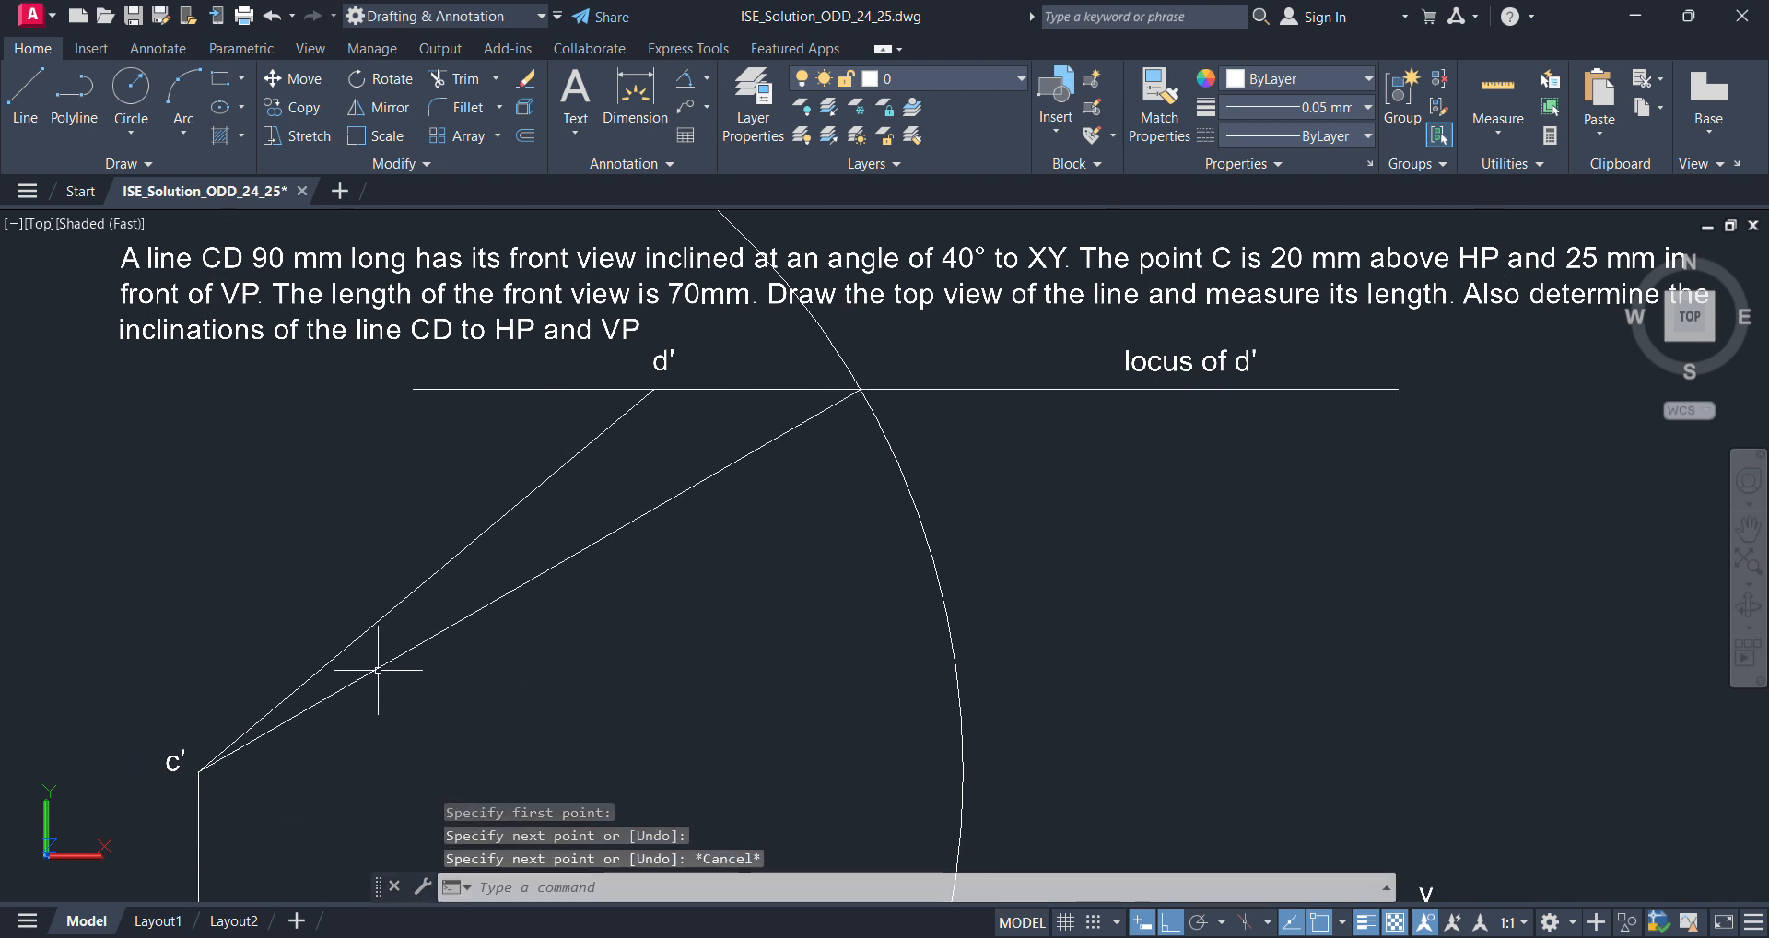
- Delete the 90 mm radius construction circle, keeping the line from c' to the locus of d'
left_click(653, 518)
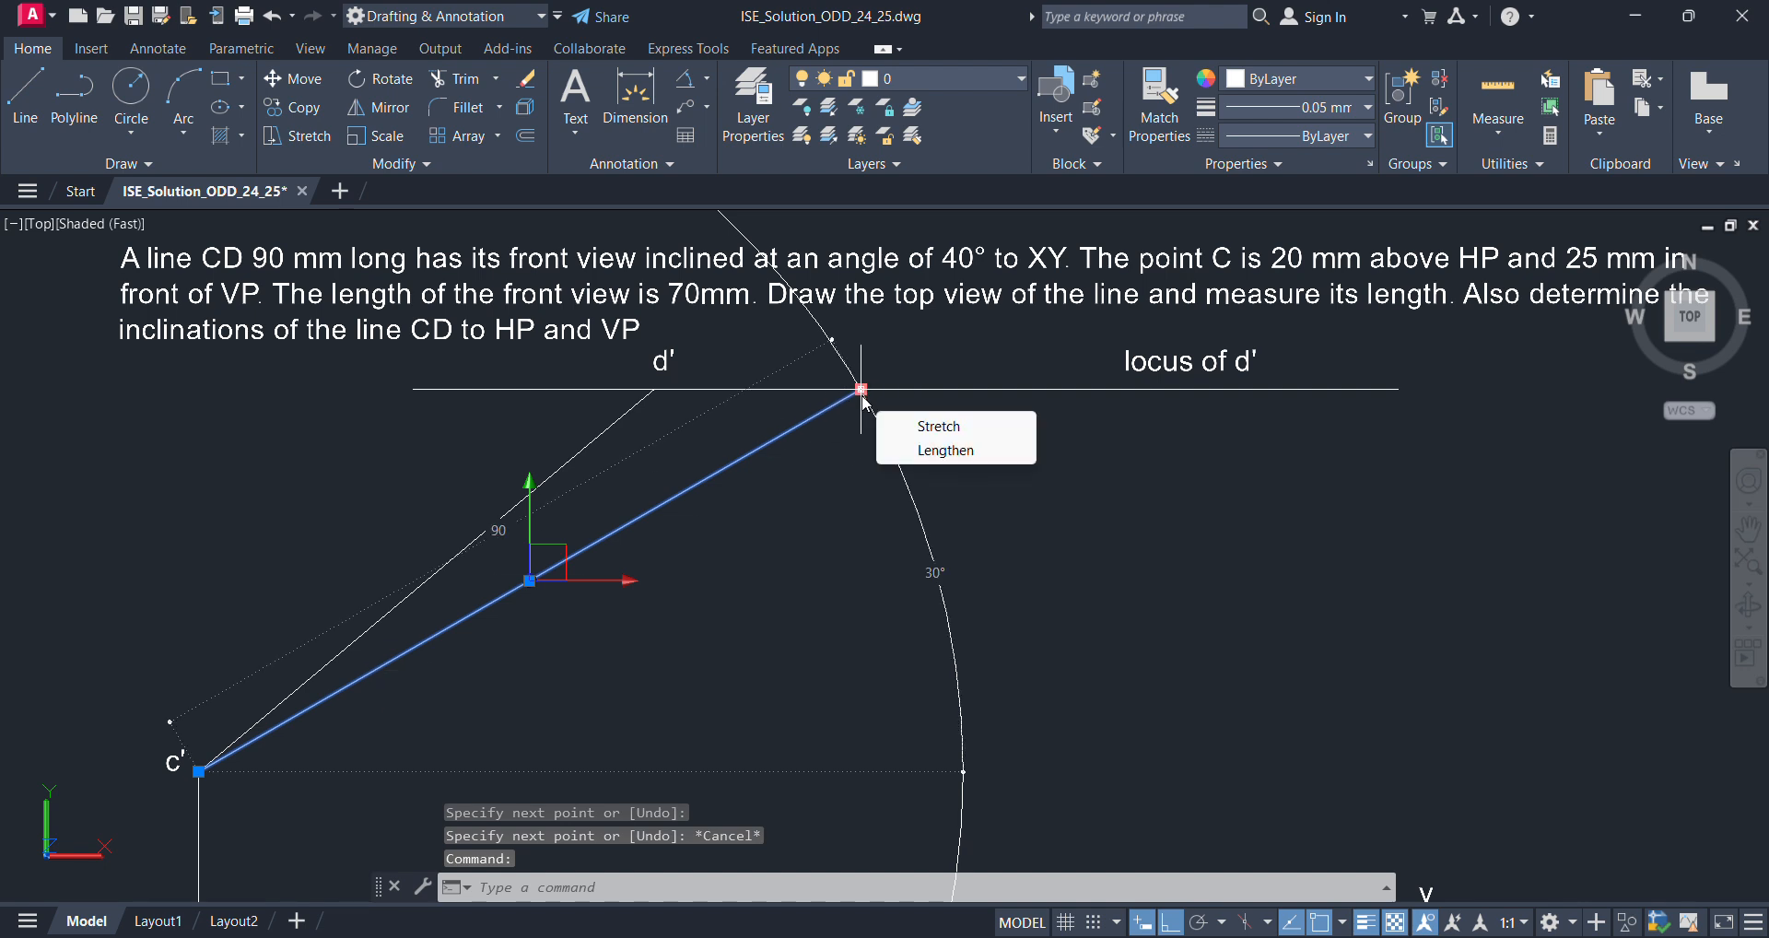
key("Escape")
left_click(933, 559)
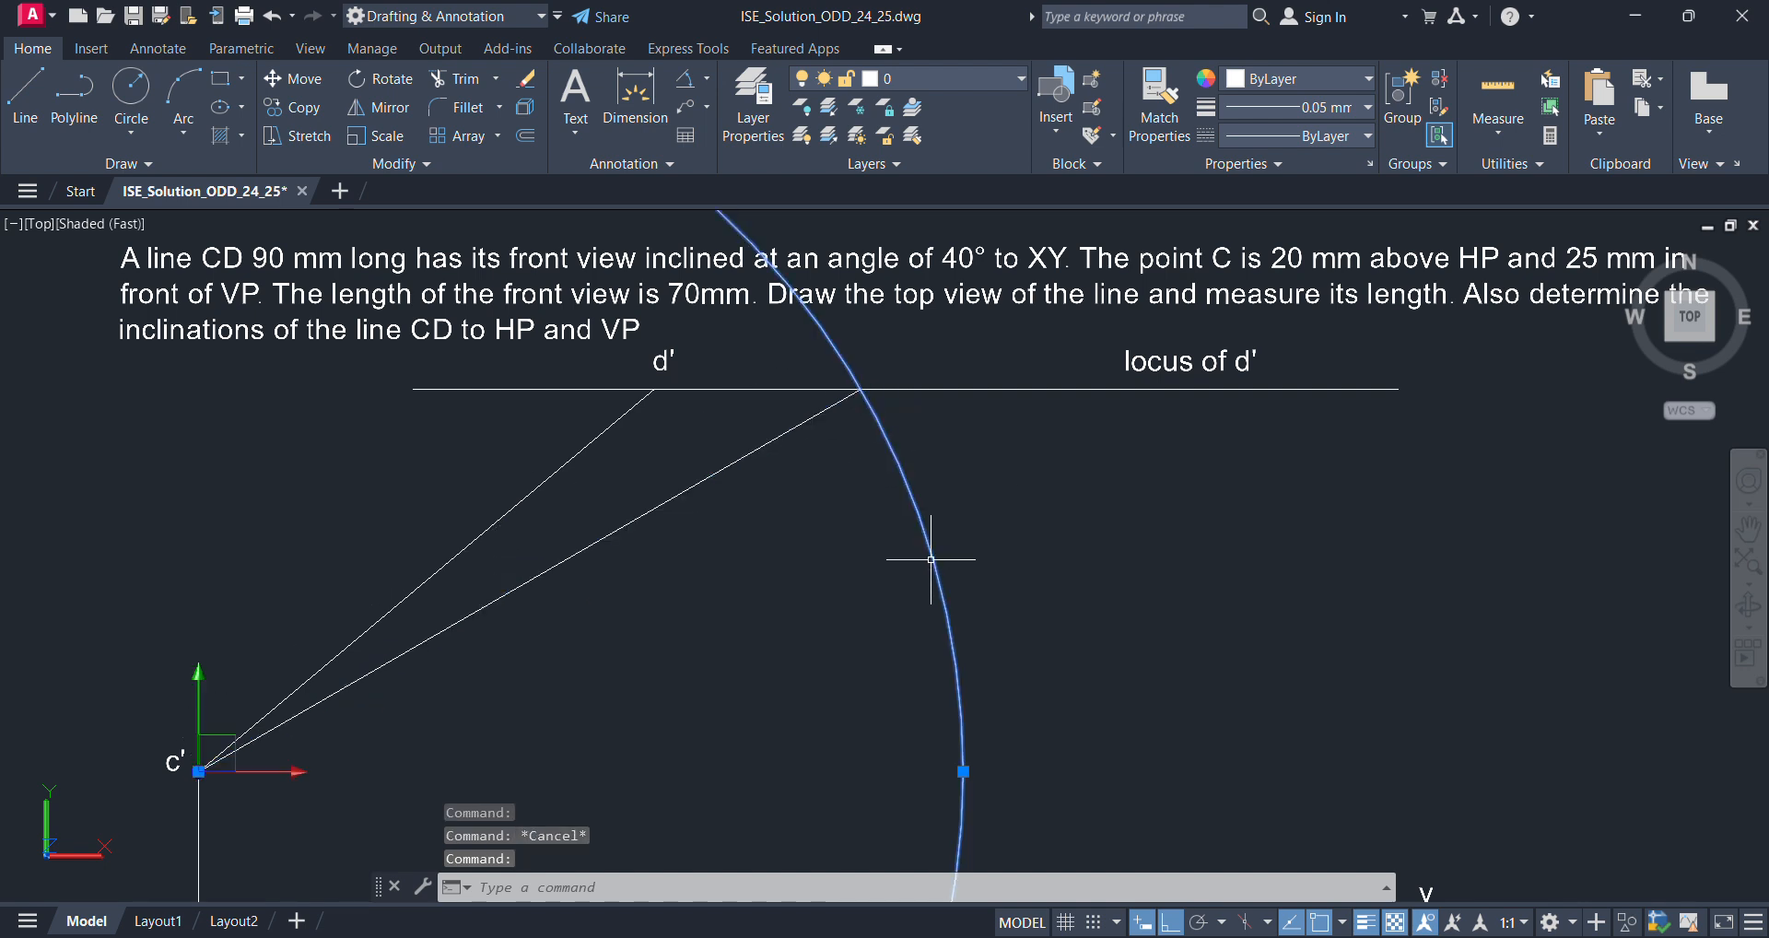
key("Delete")
- Add the multiline text label "d1'" just above the upper end of the new 90 mm line on the locus
scroll(936, 539, "down", 3)
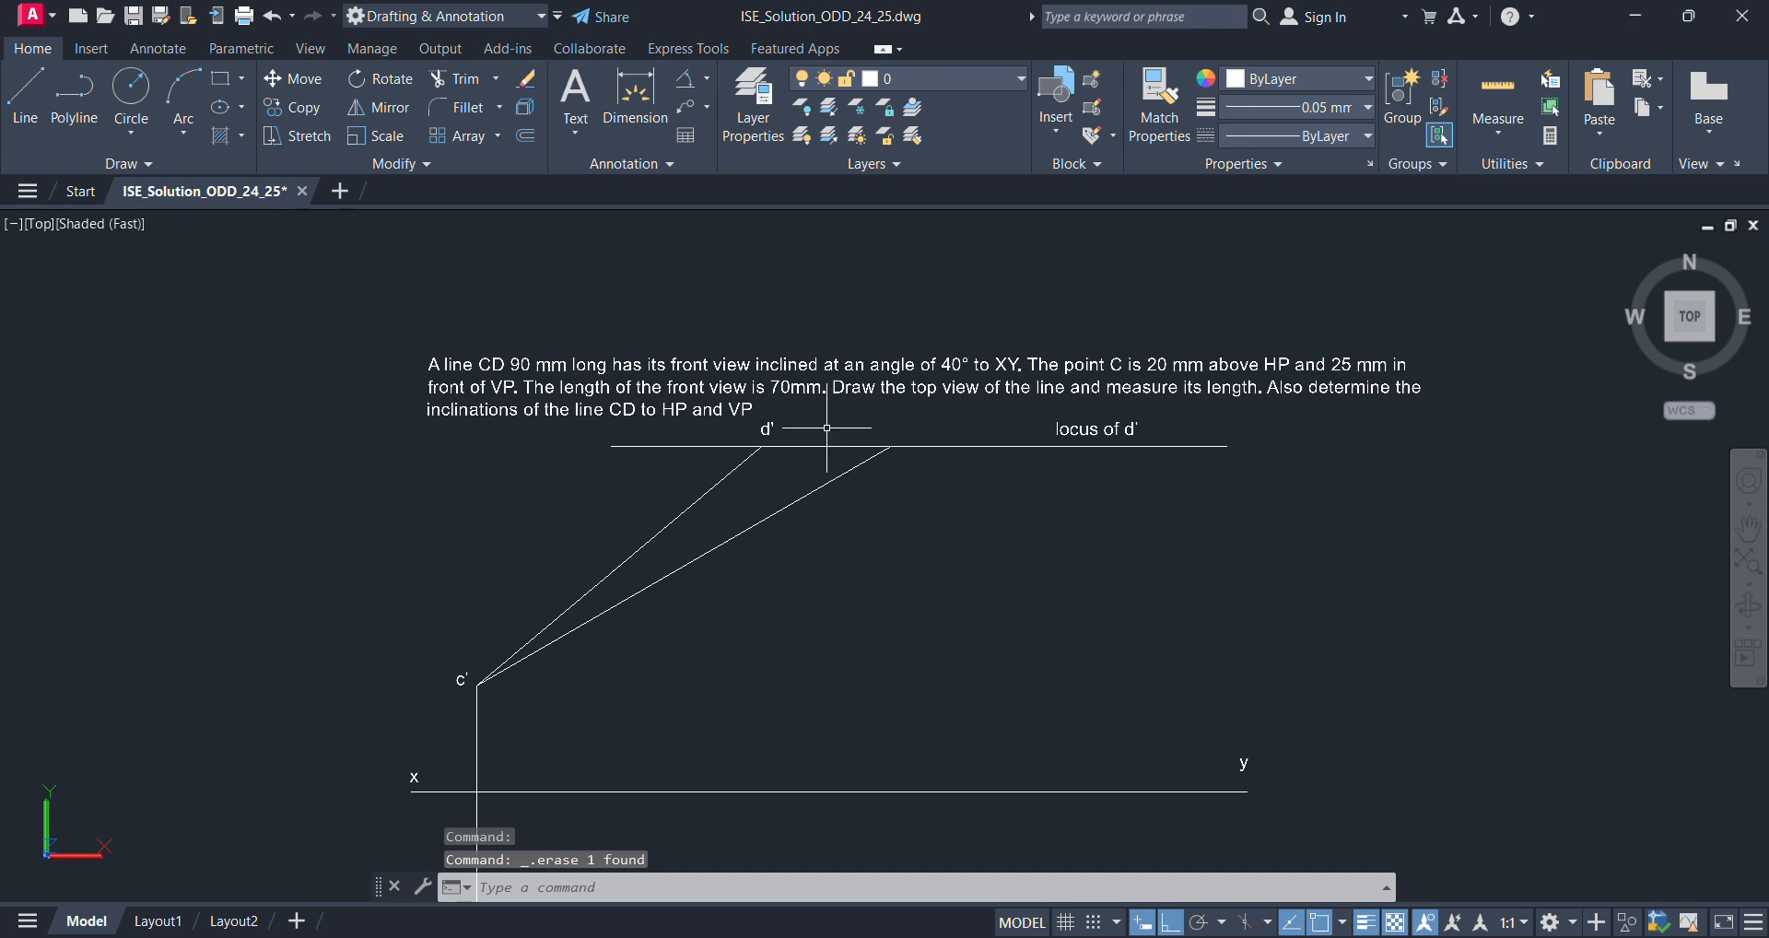
type("mt")
key("Return")
scroll(851, 424, "up", 3)
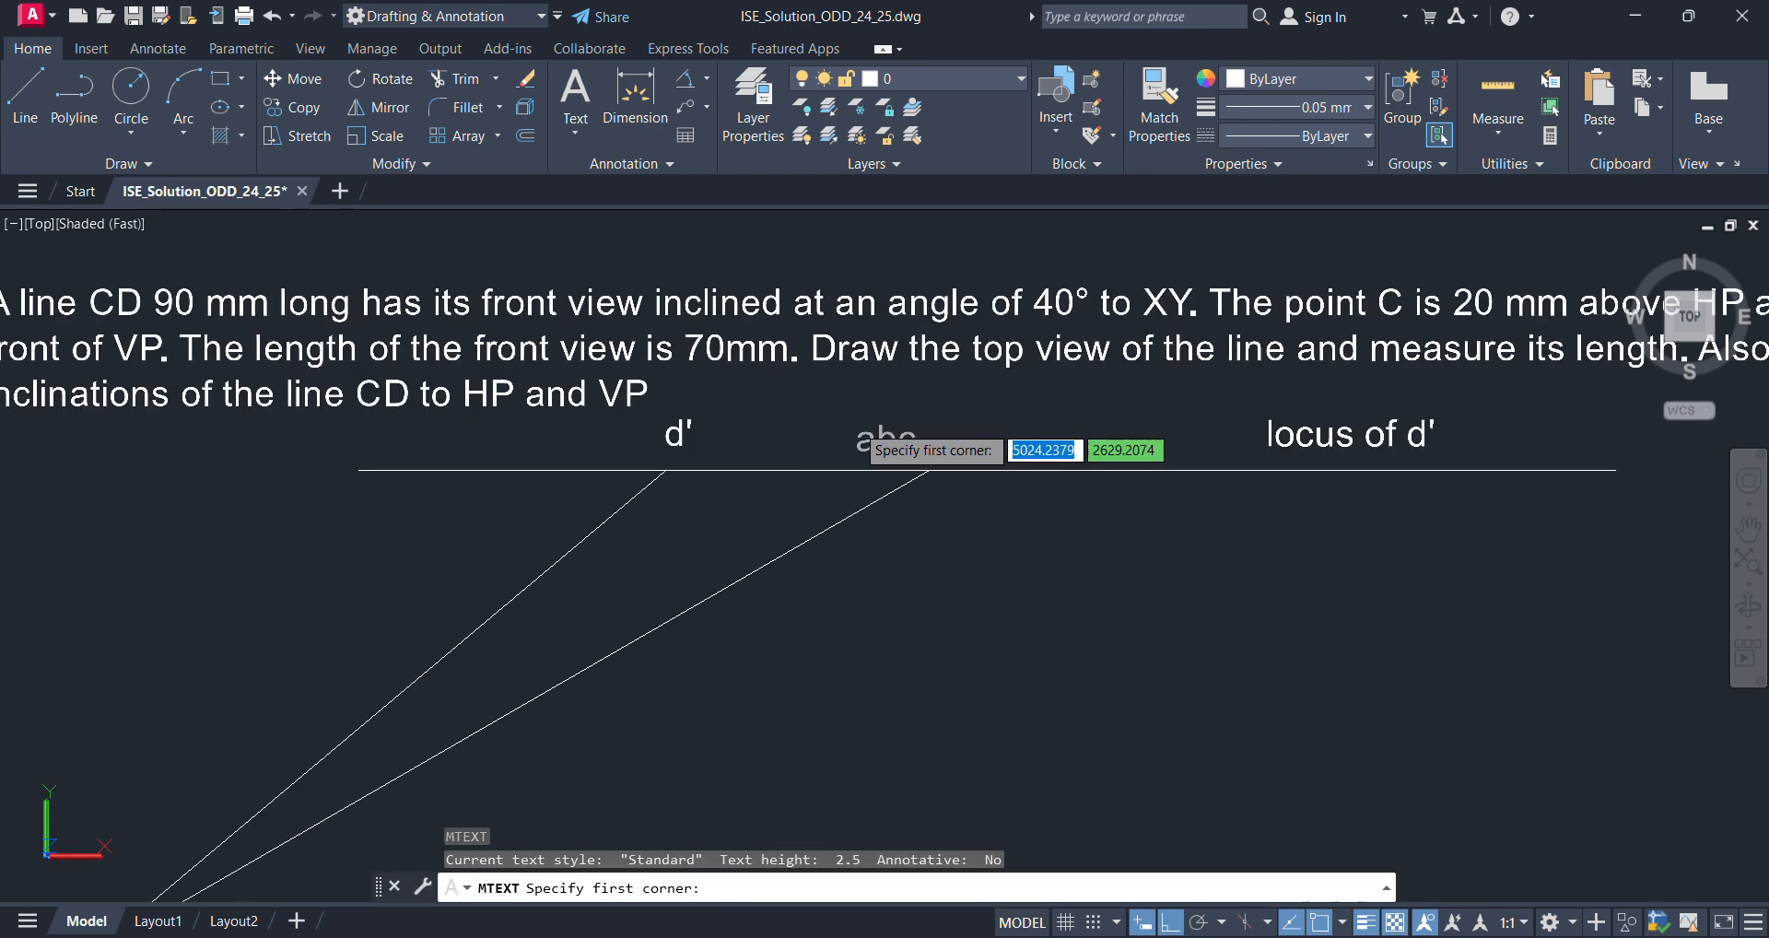
left_click(921, 420)
left_click(985, 460)
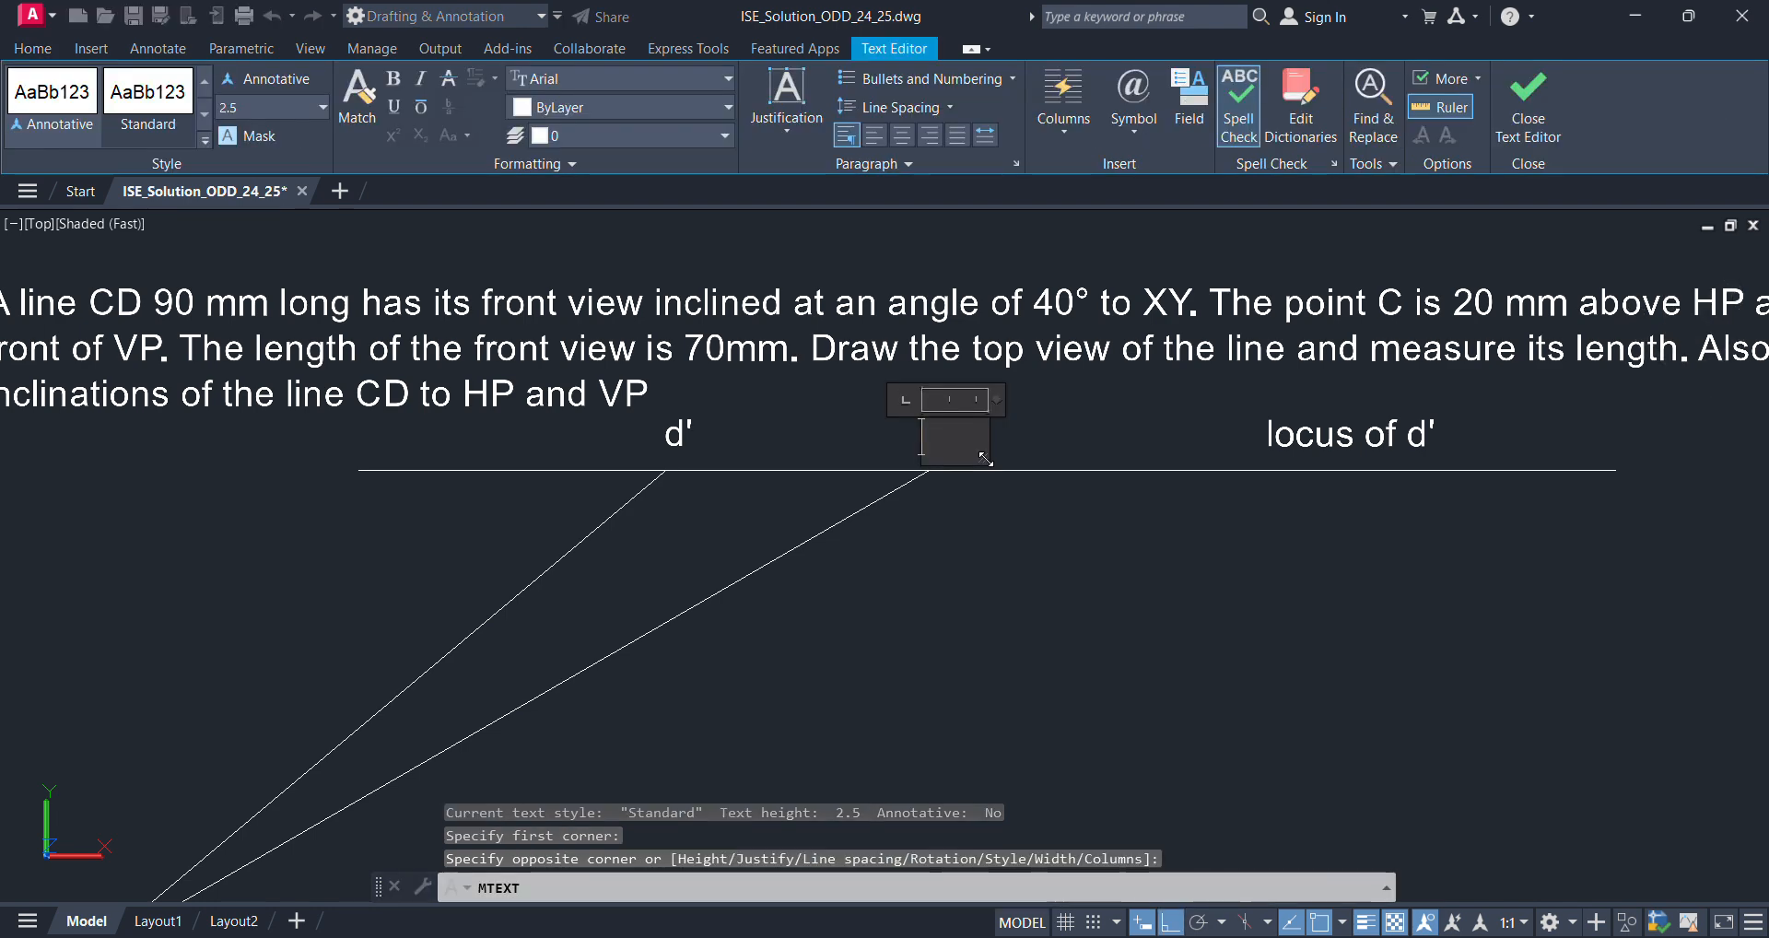
left_click(1030, 552)
- Draw a horizontal line about 100 mm long from c' to the right, parallel to the xy line
scroll(1040, 565, "down", 2)
middle_click_drag(1041, 574, 901, 419)
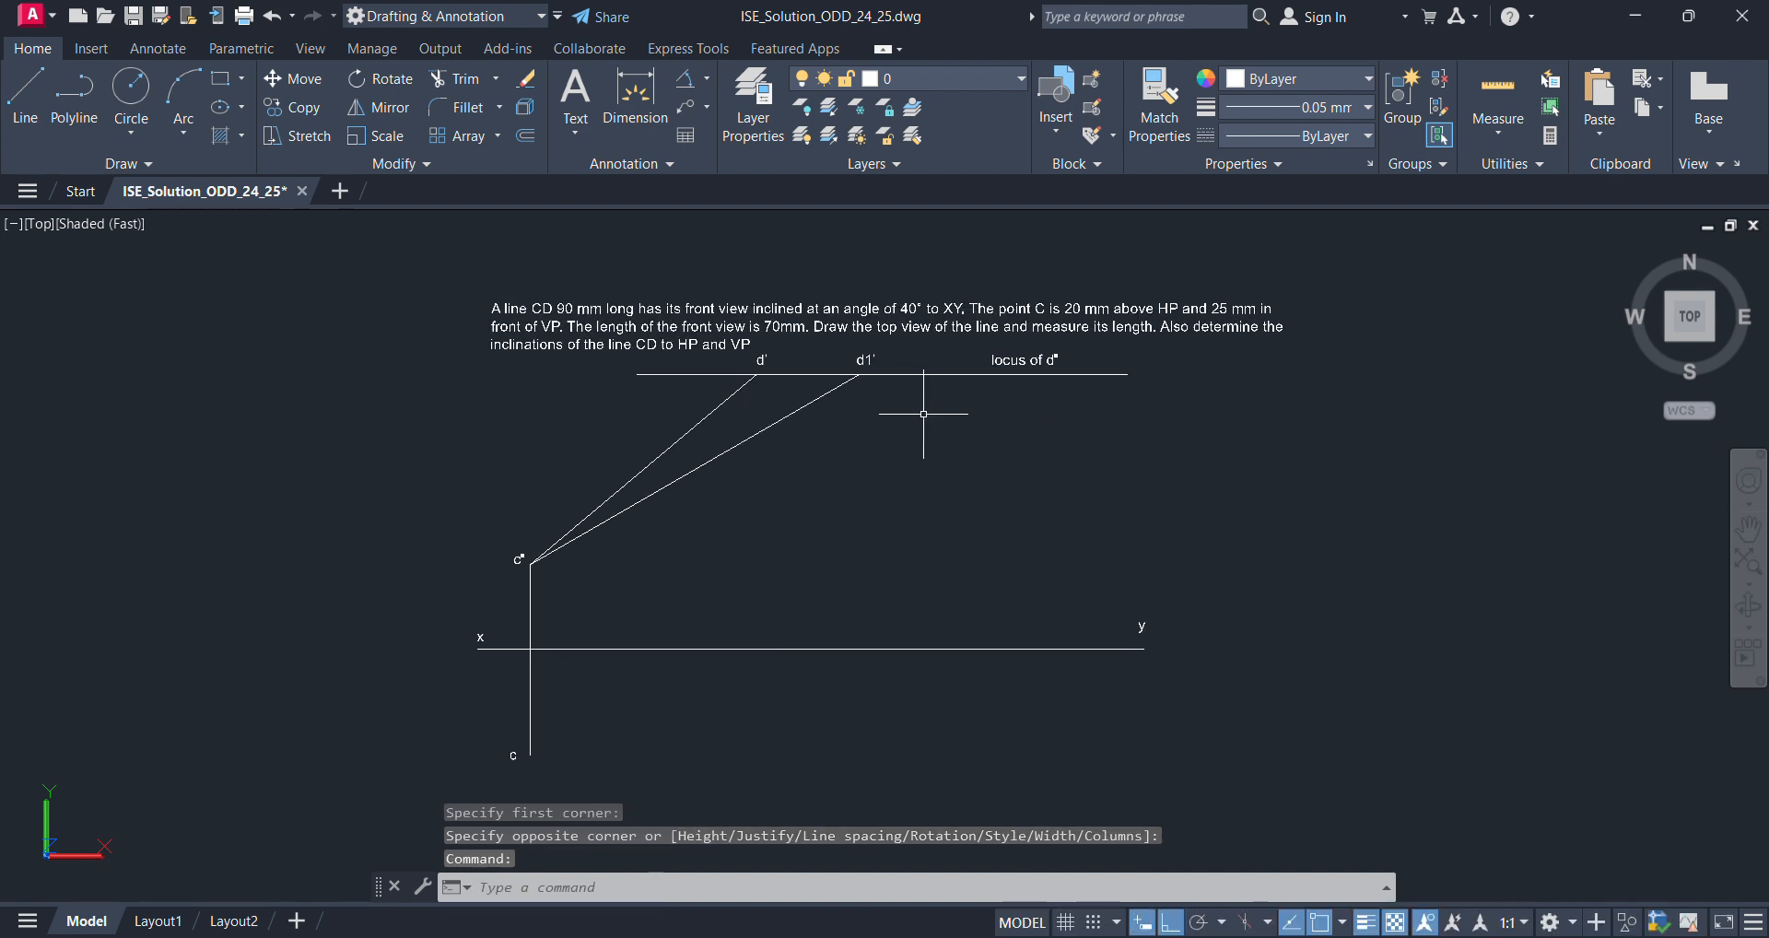
type("l")
key("Return")
scroll(535, 572, "up", 3)
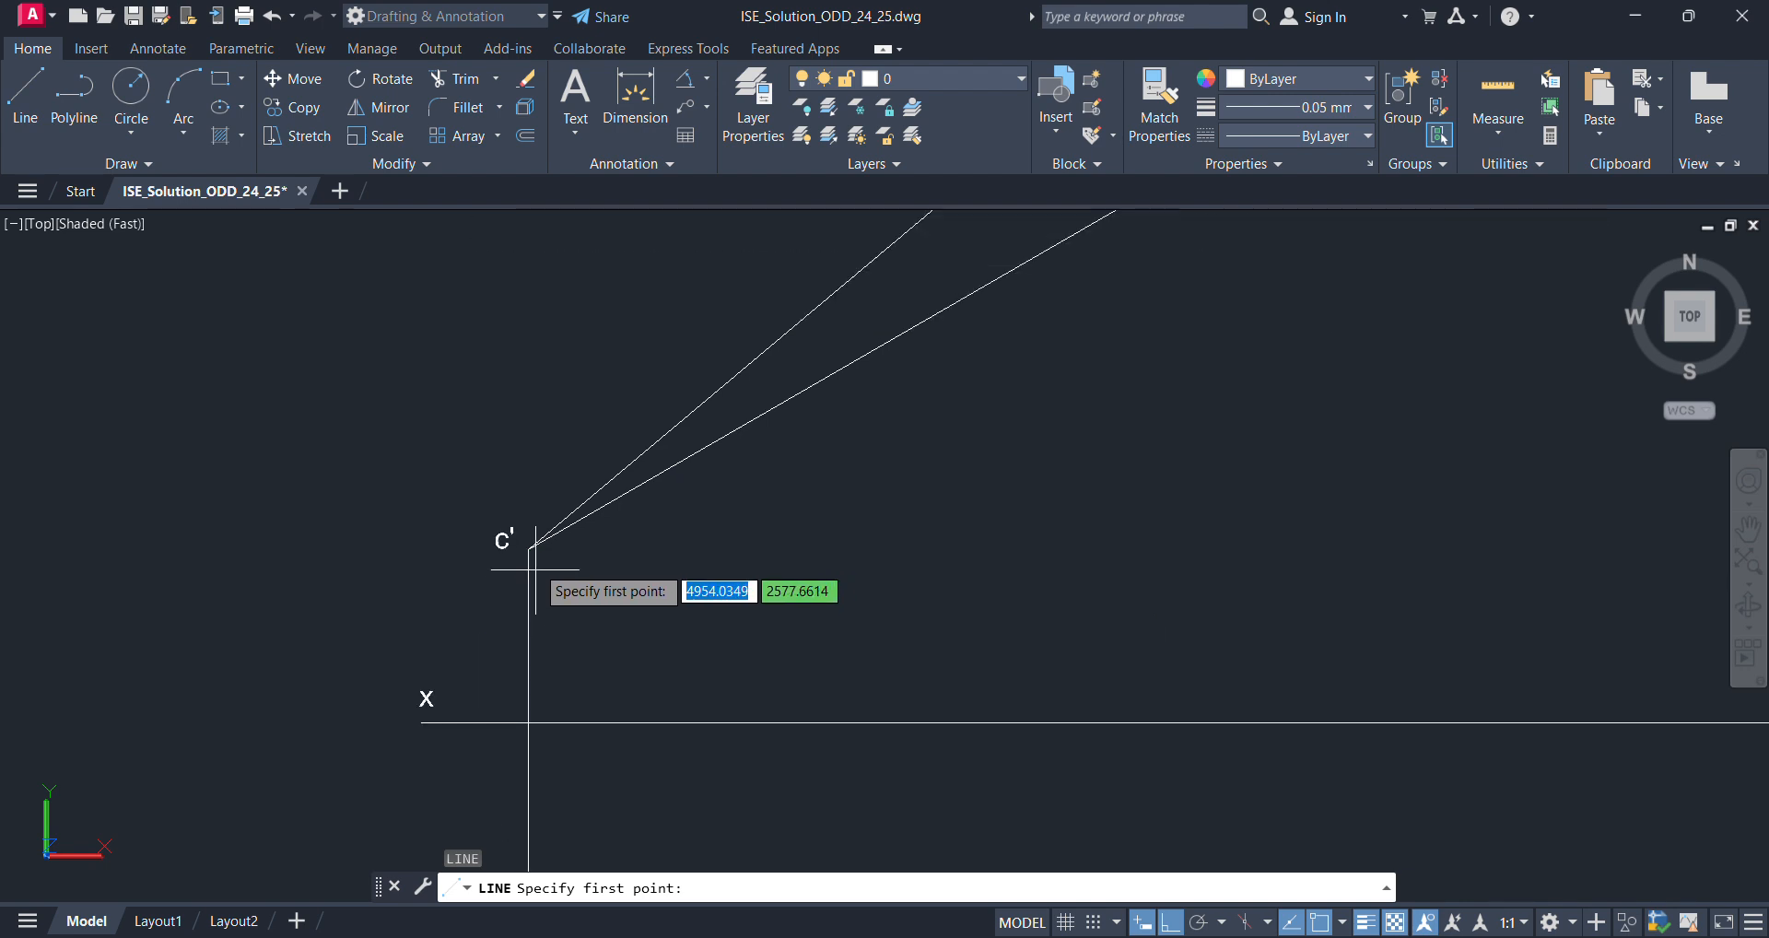
left_click(534, 548)
scroll(1345, 535, "down", 2)
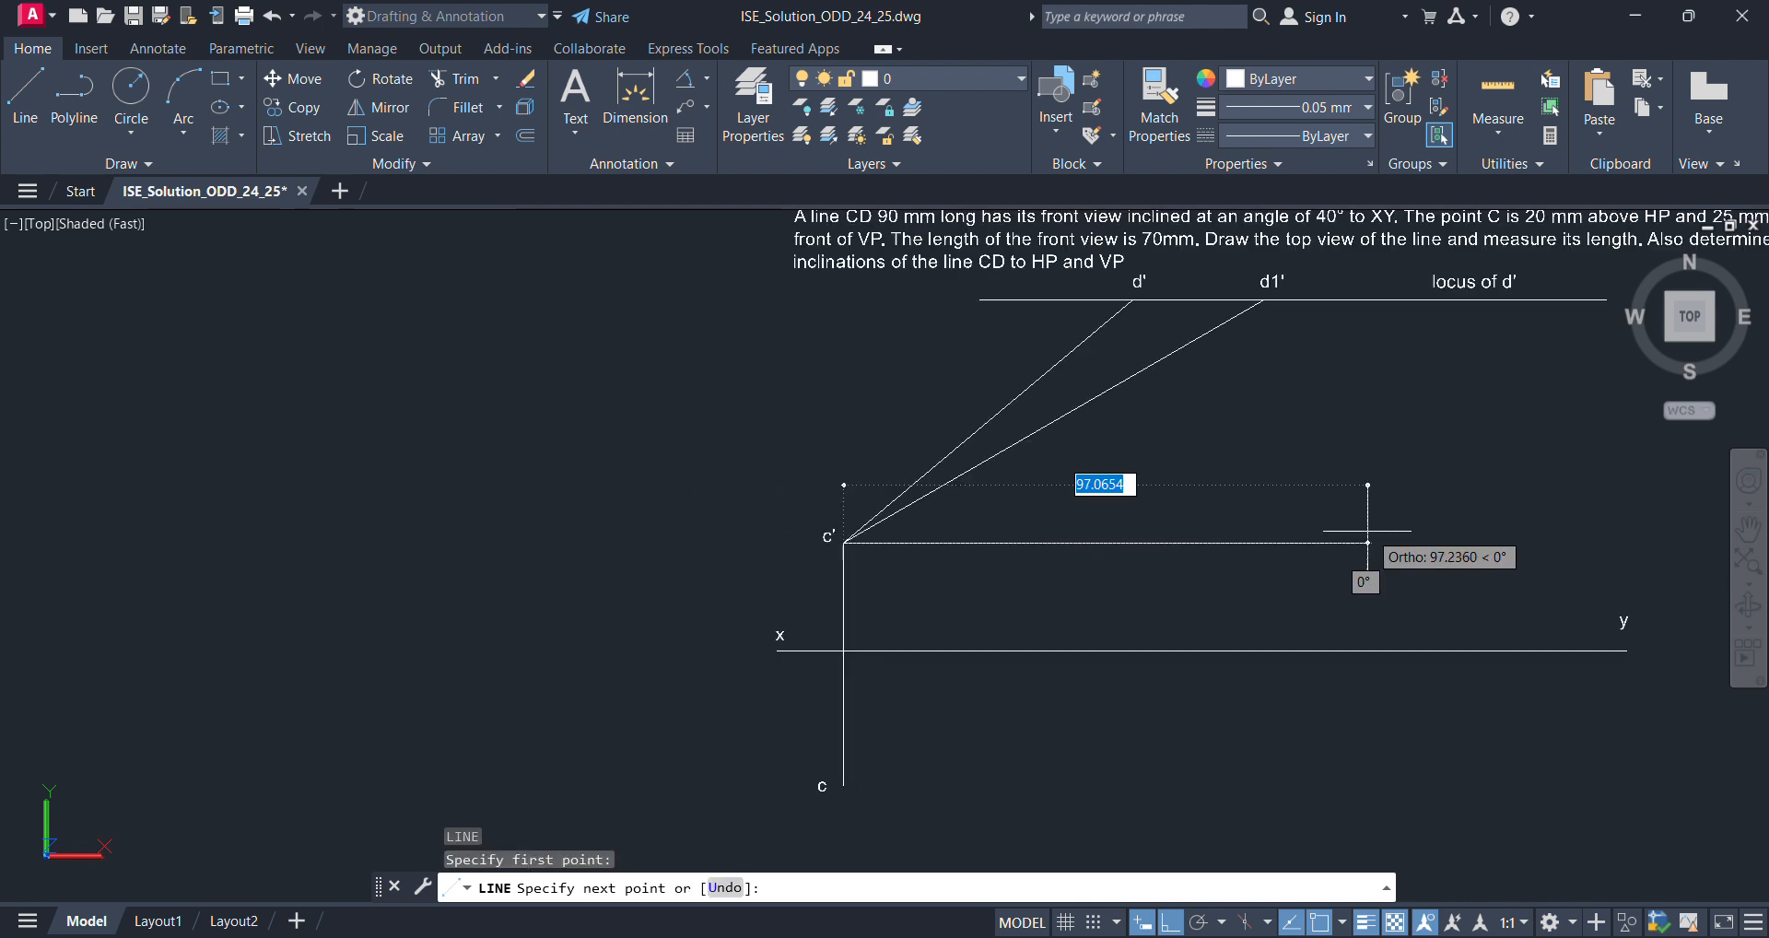
left_click(1393, 543)
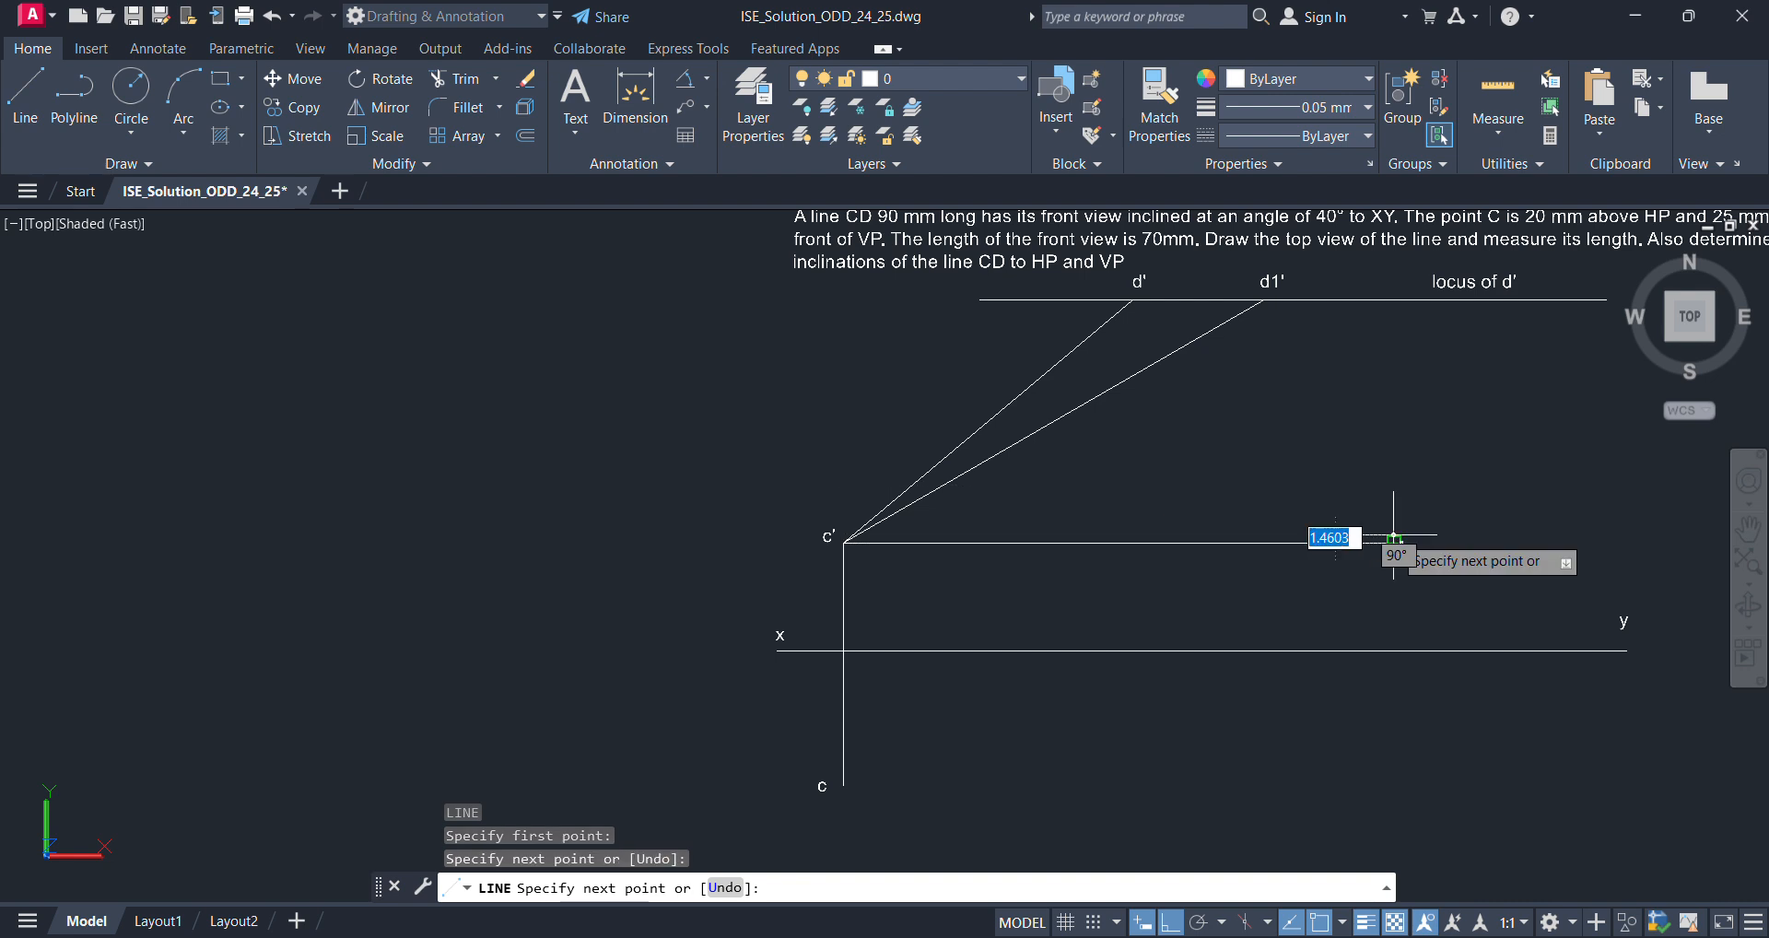
key("Return")
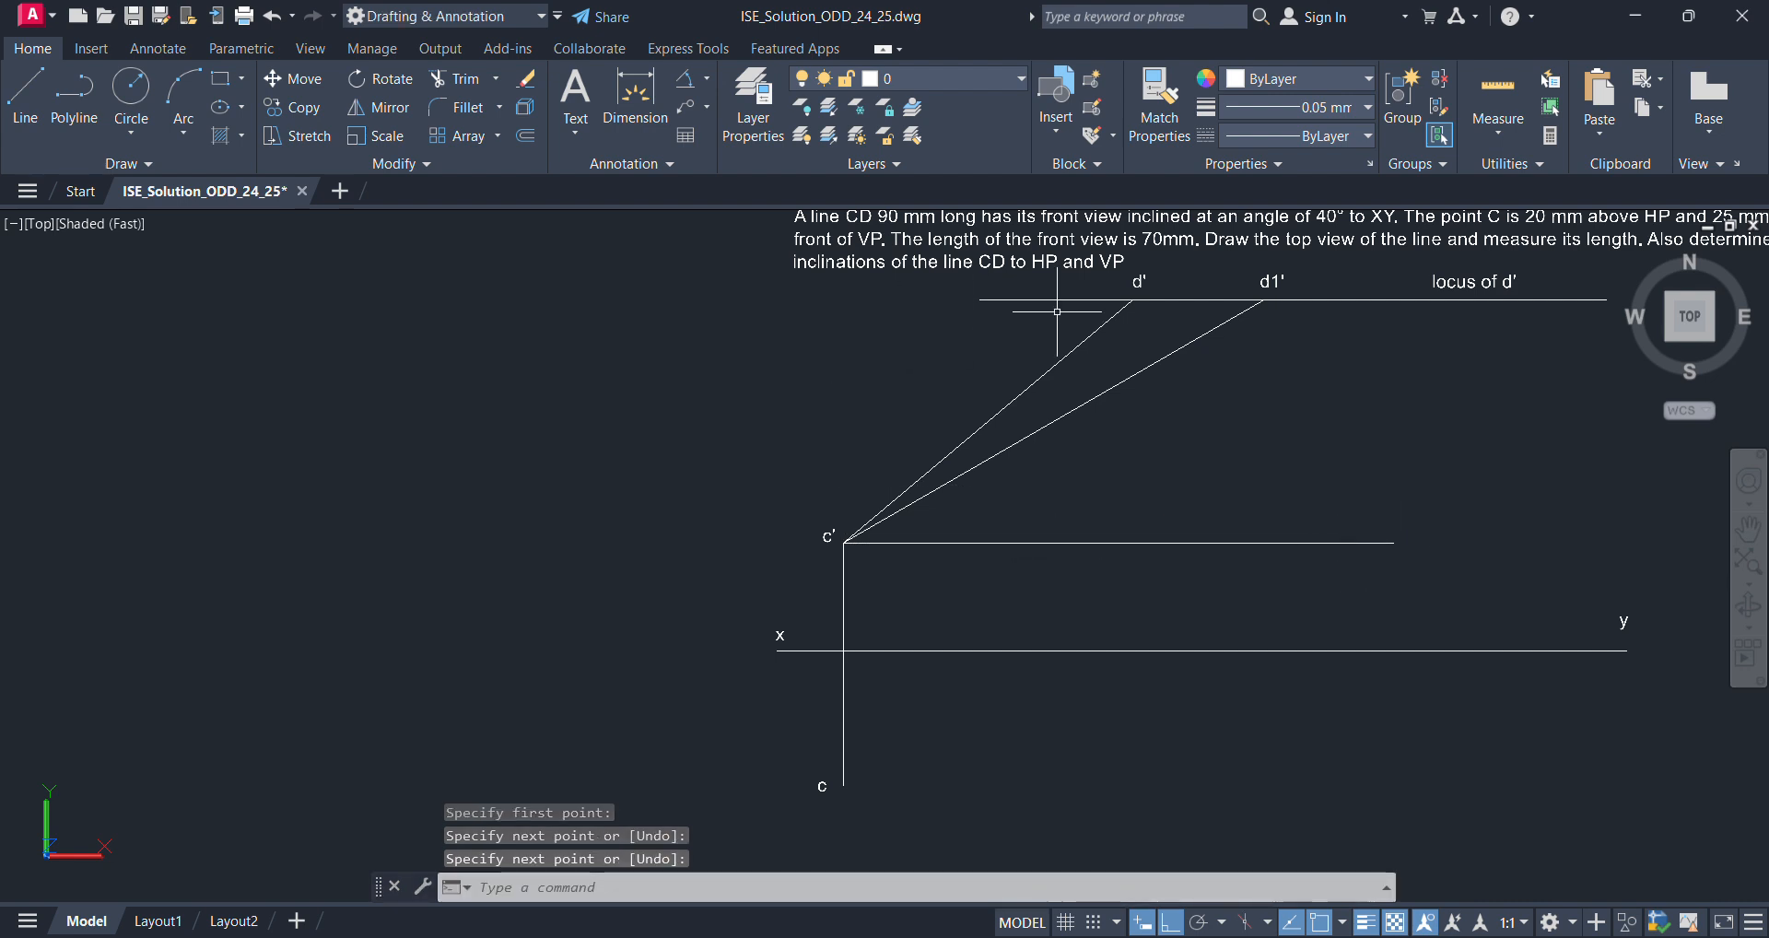
- Try a circle centred on c' with its radius taken to d', and delete it
left_click(1011, 399)
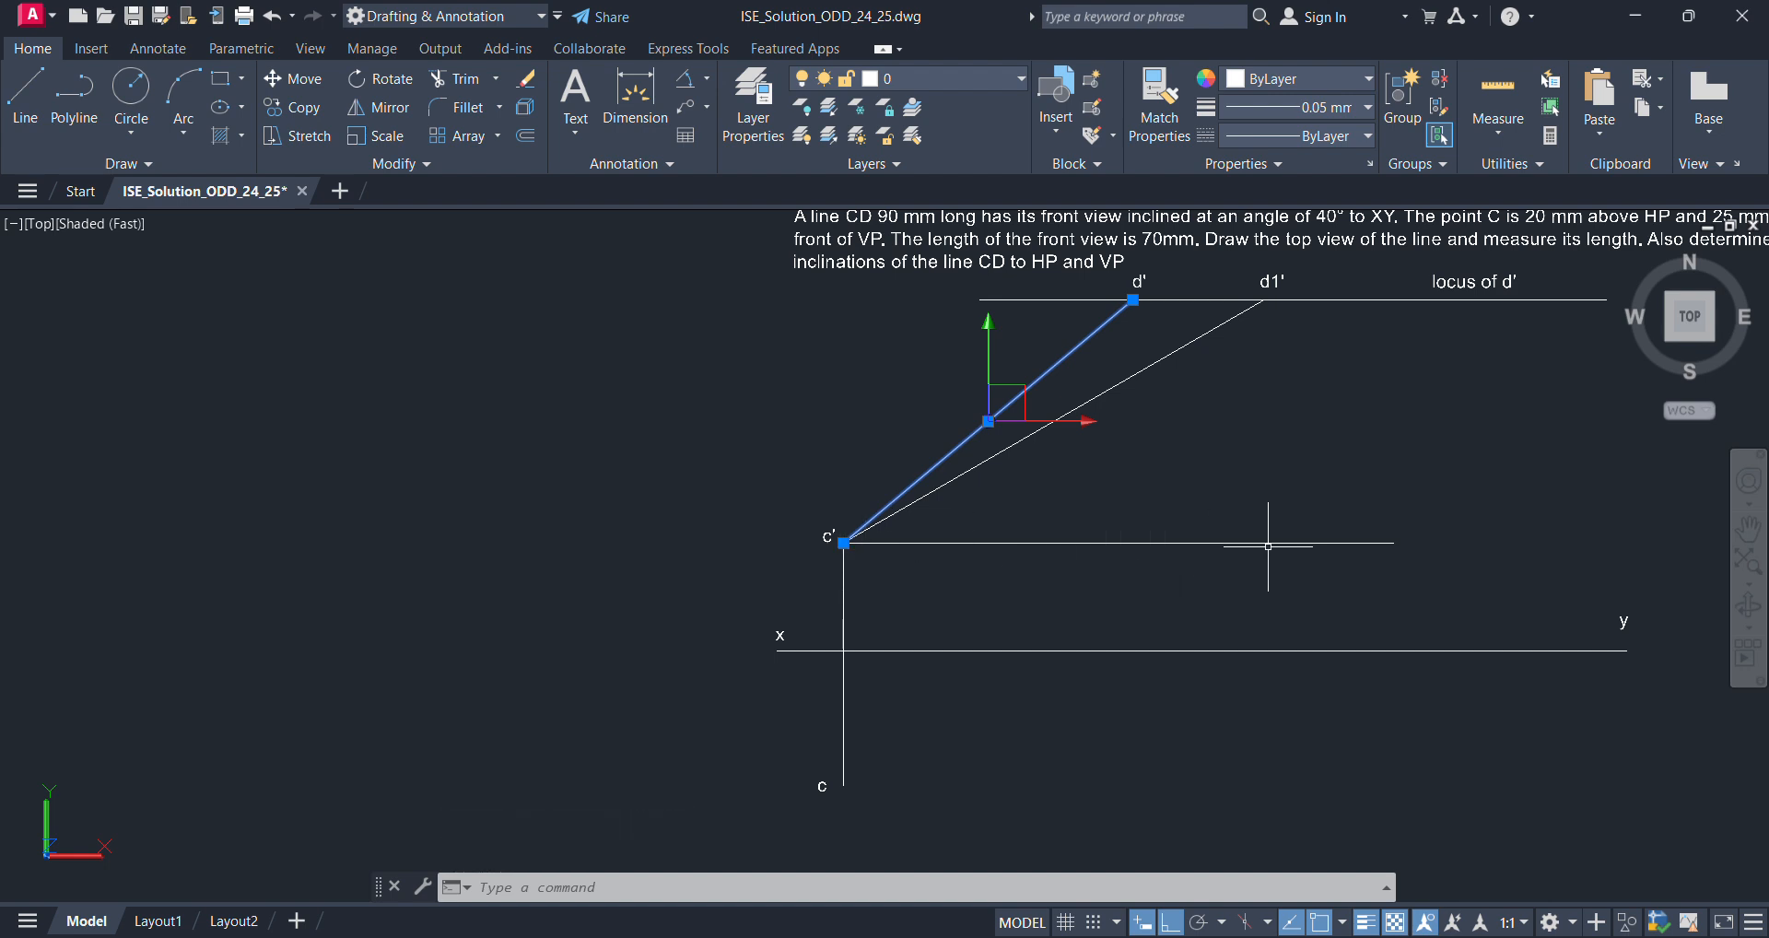
key("Escape")
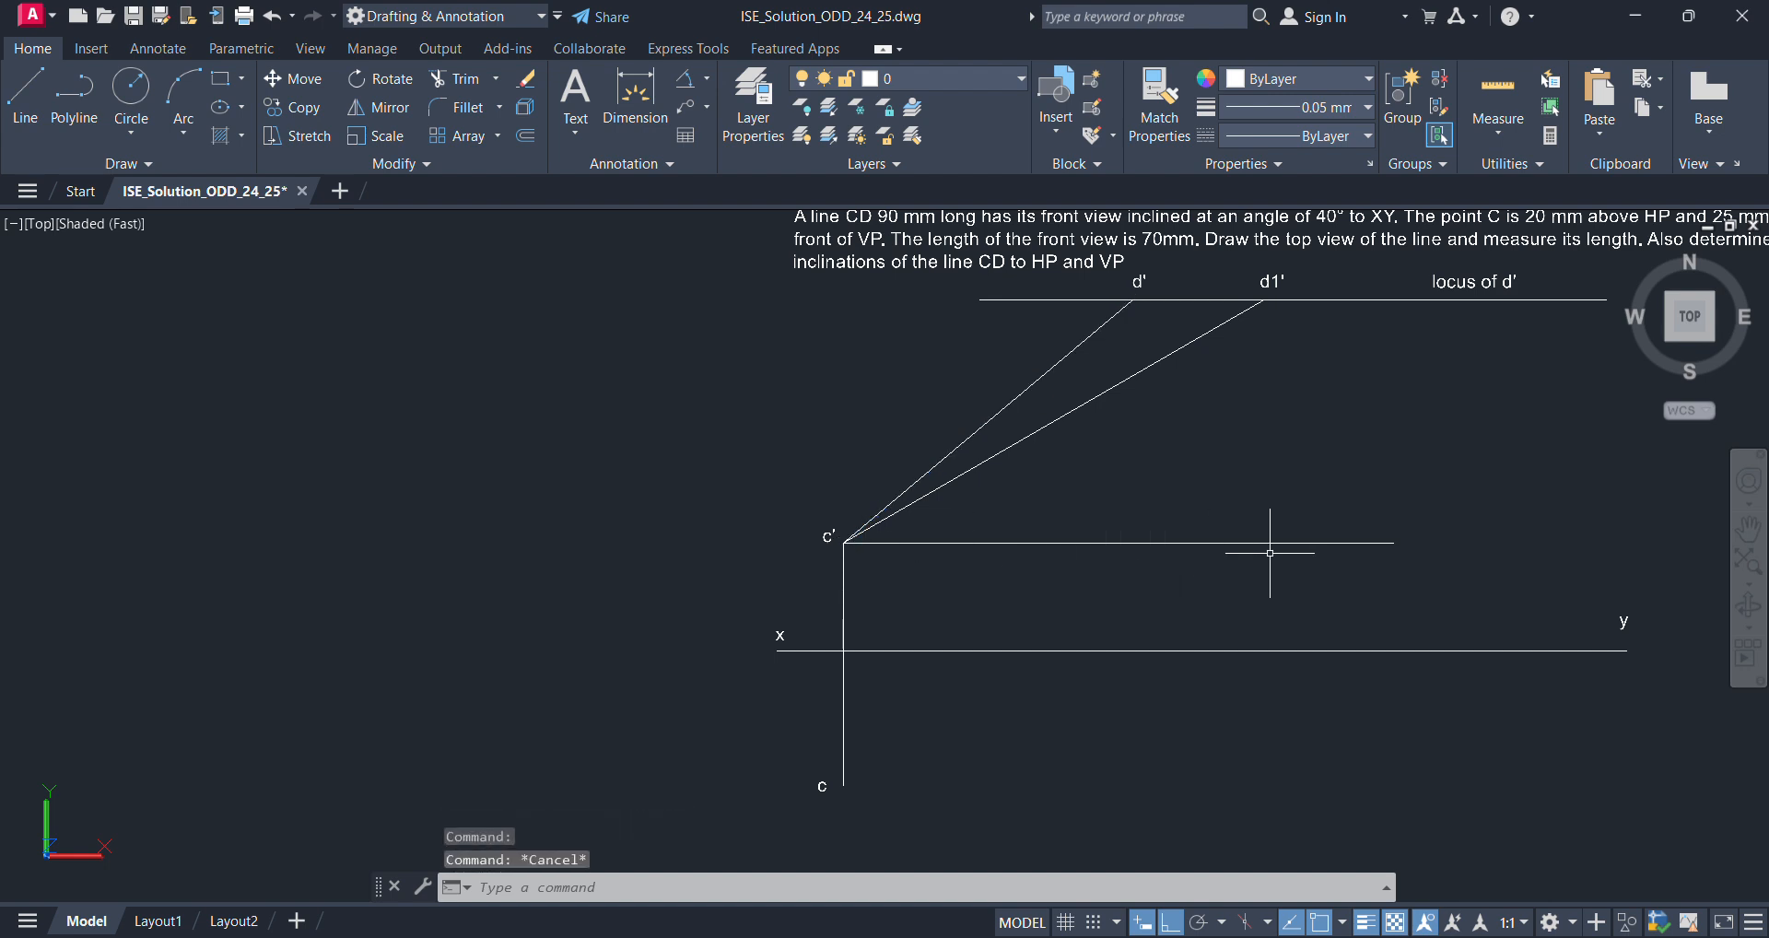
key("Return")
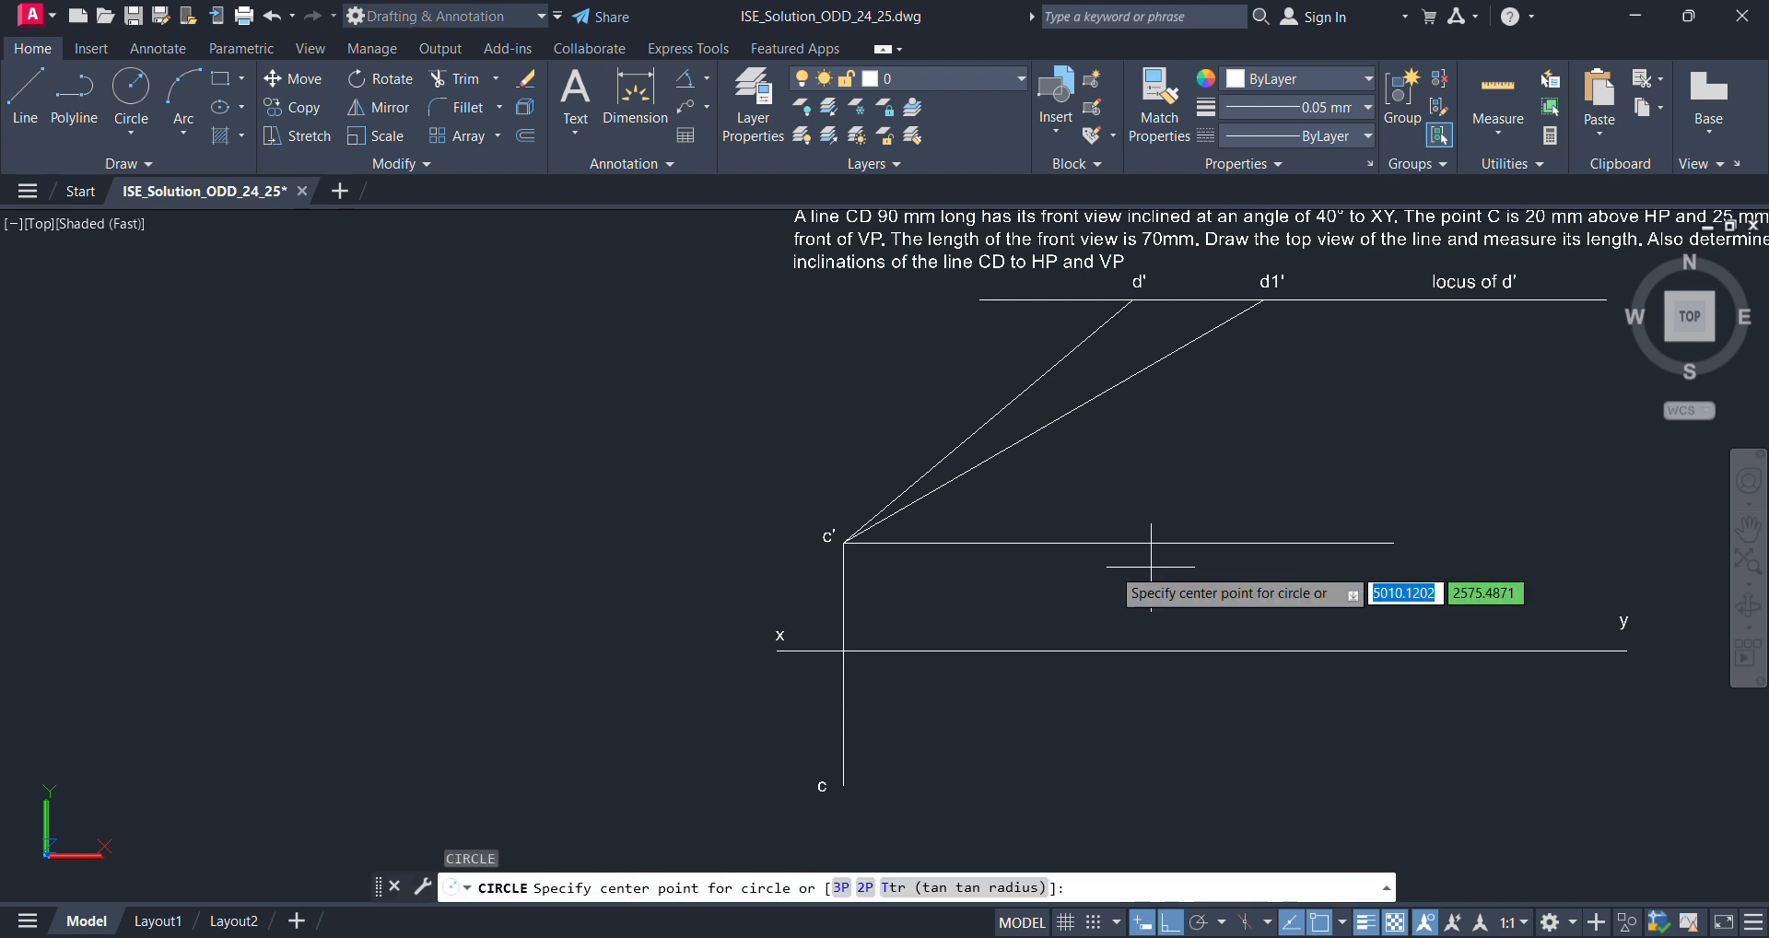
left_click(844, 543)
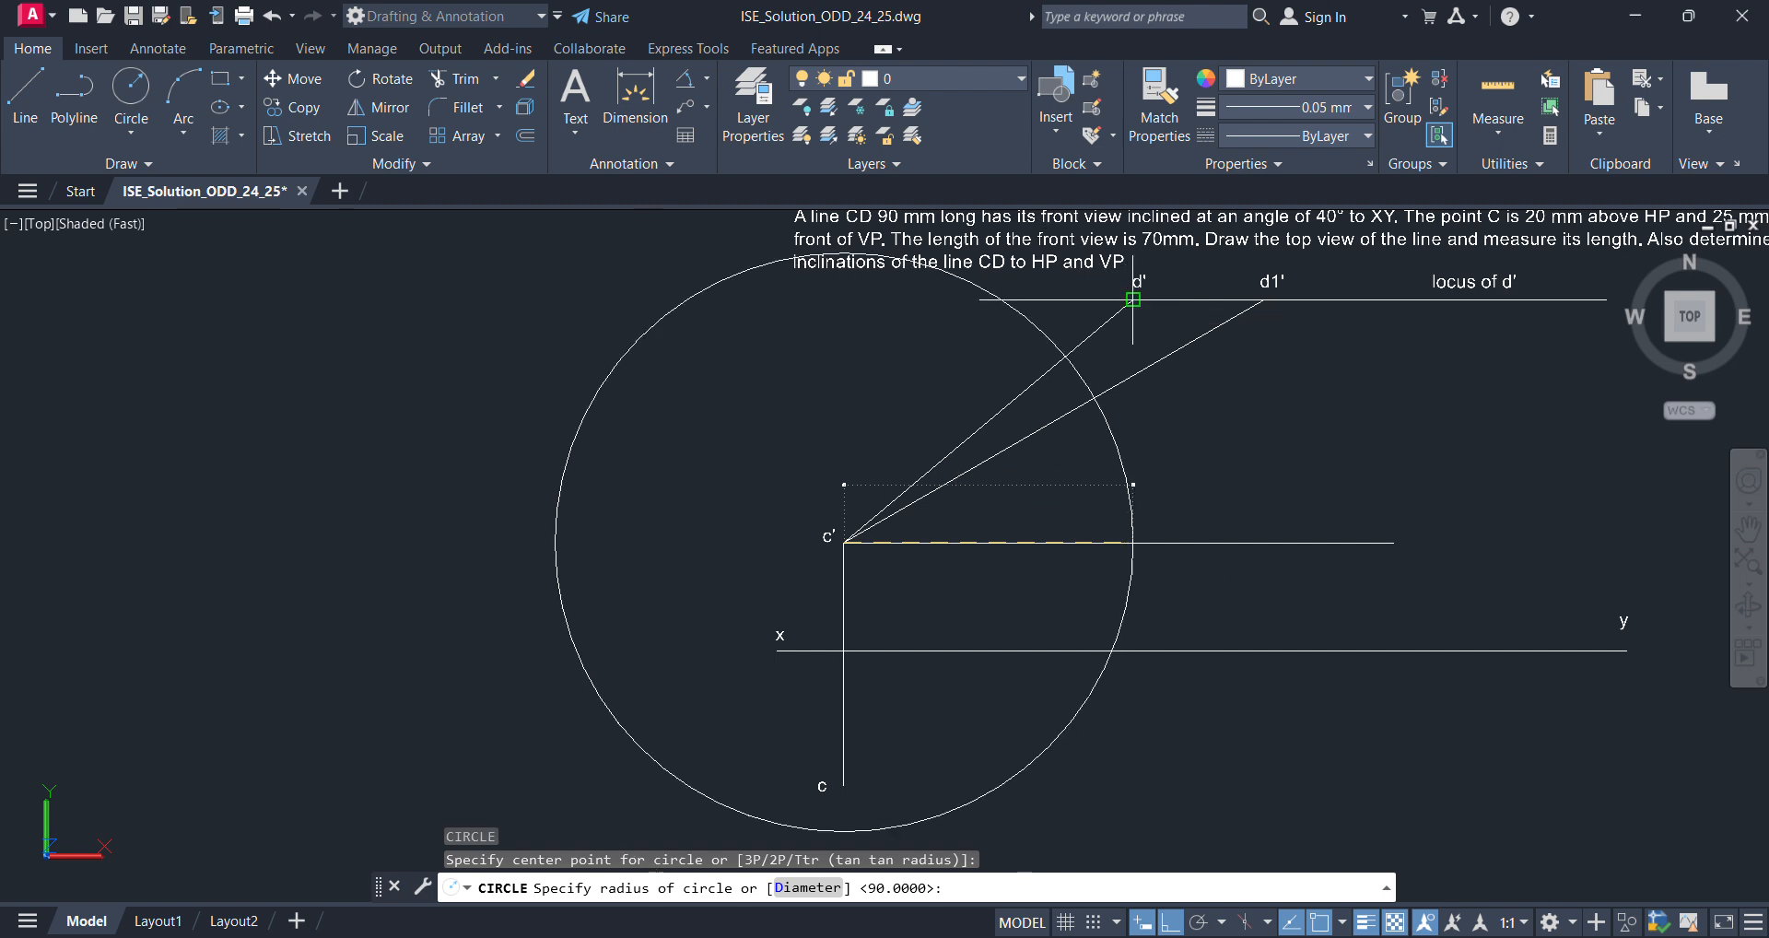
key("Return")
left_click(1211, 455)
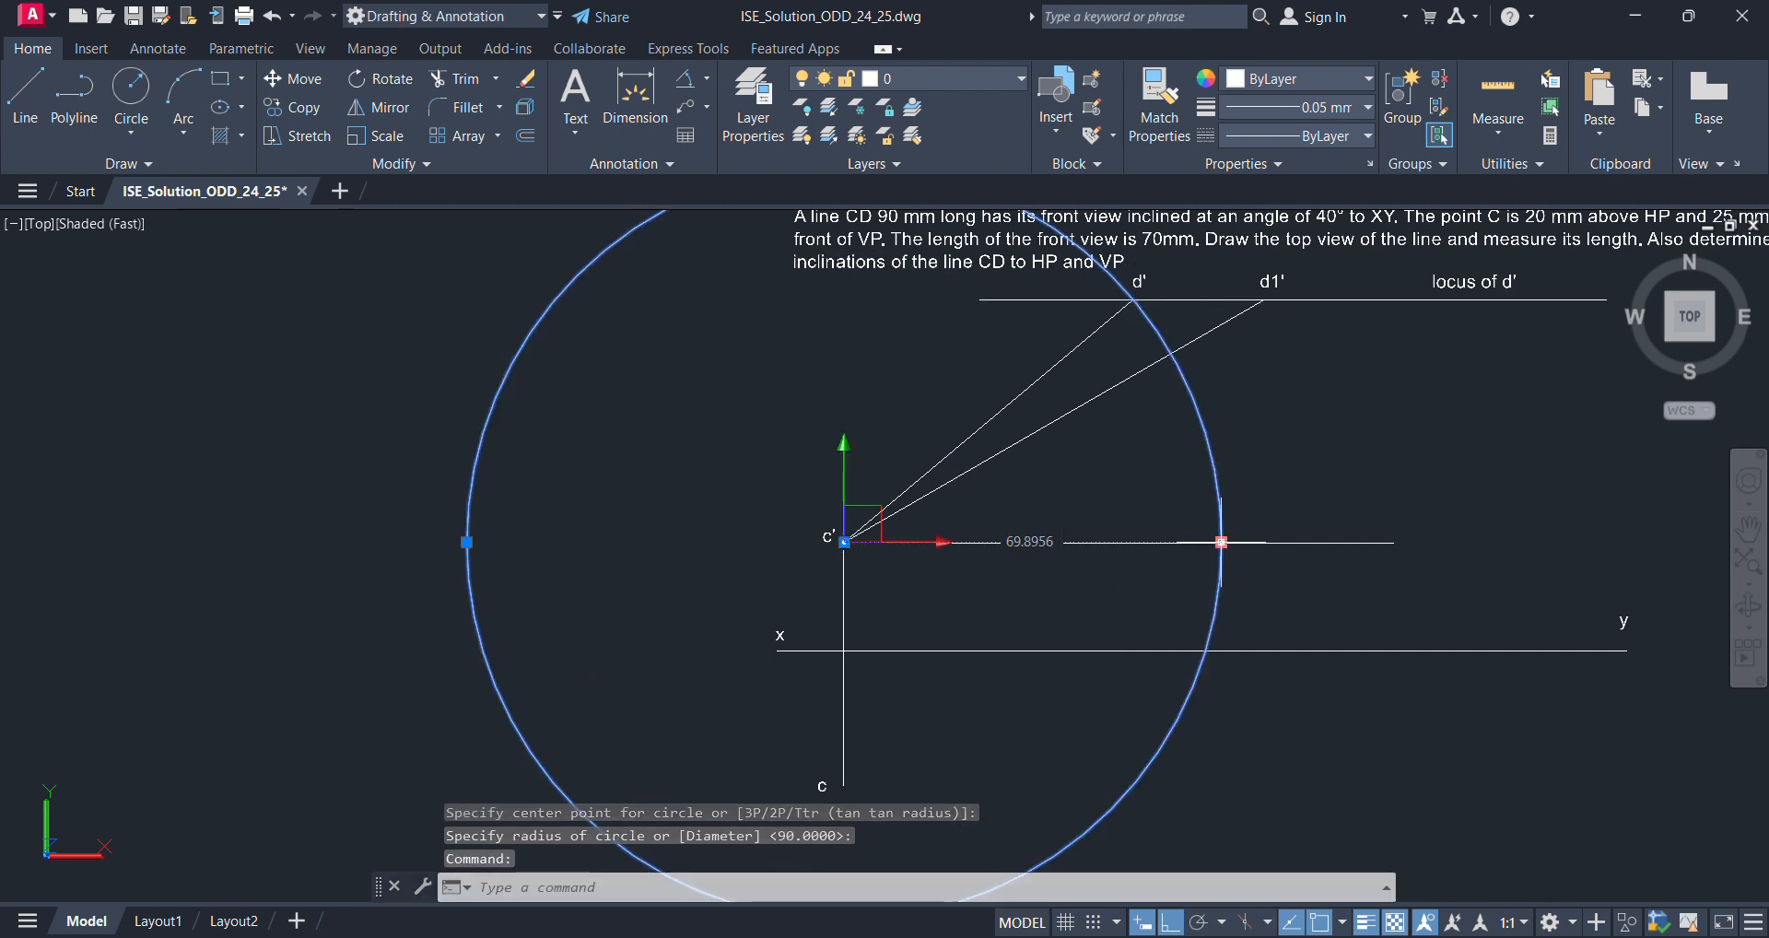
key("Delete")
- Draw a circle centred exactly on the endpoint at c' and passing through d', crossing the horizontal line
scroll(818, 563, "up", 3)
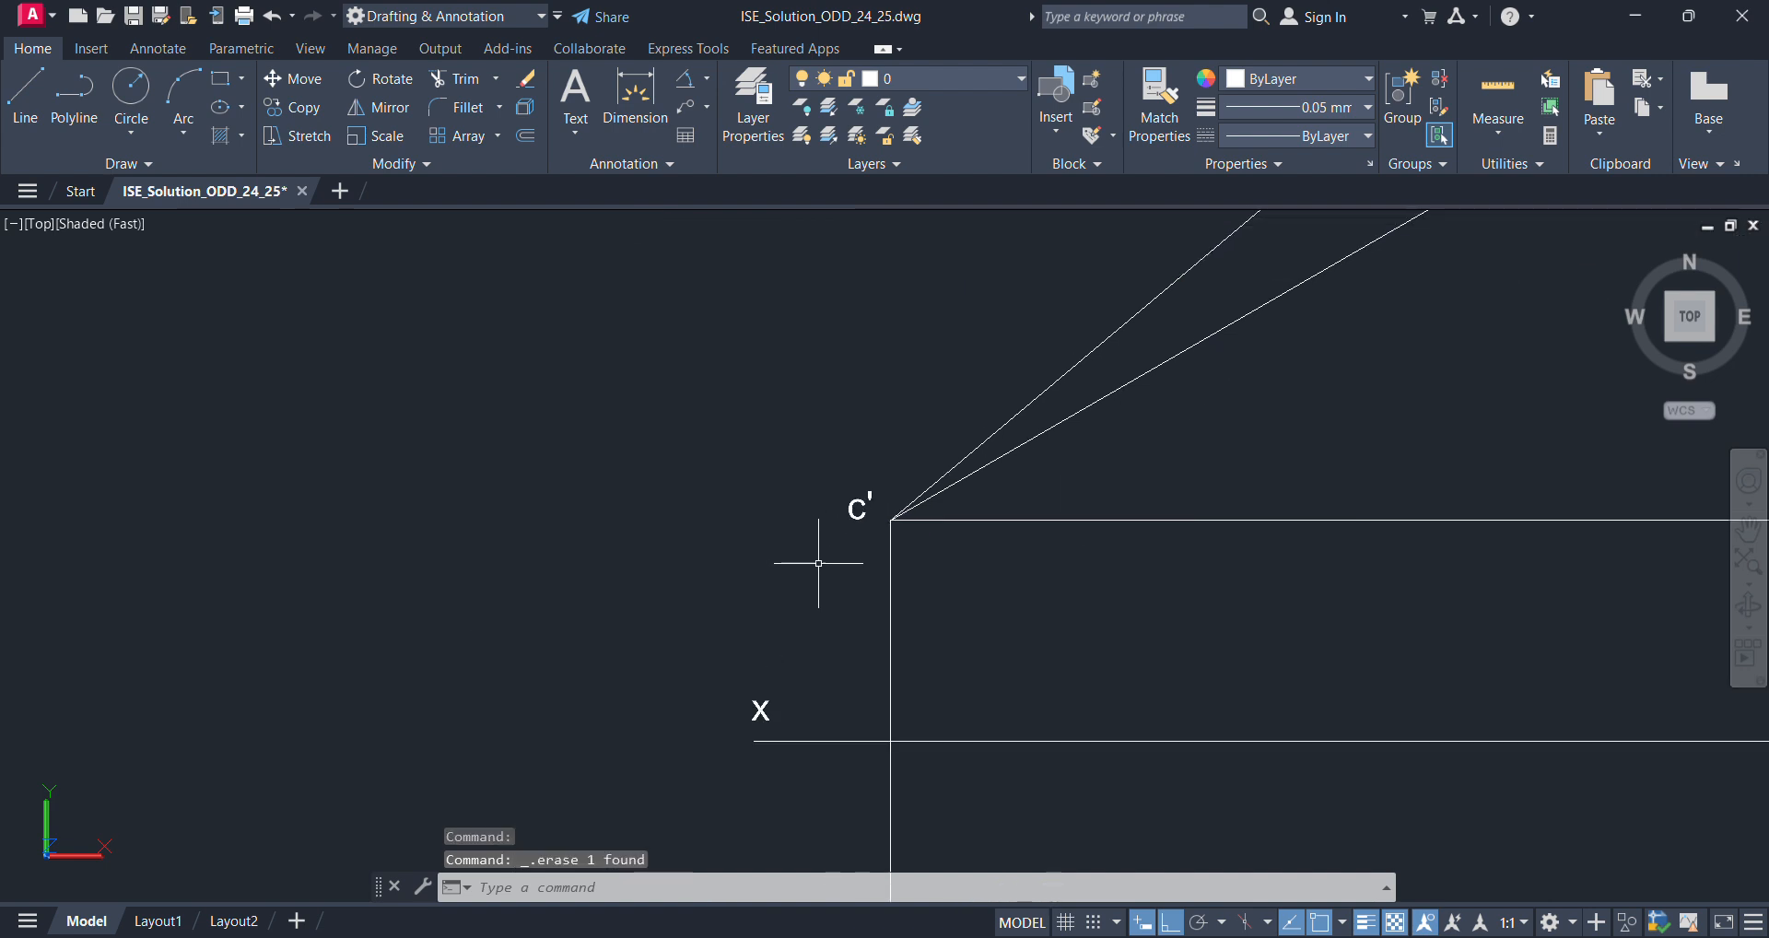
scroll(835, 575, "up", 2)
key("Return")
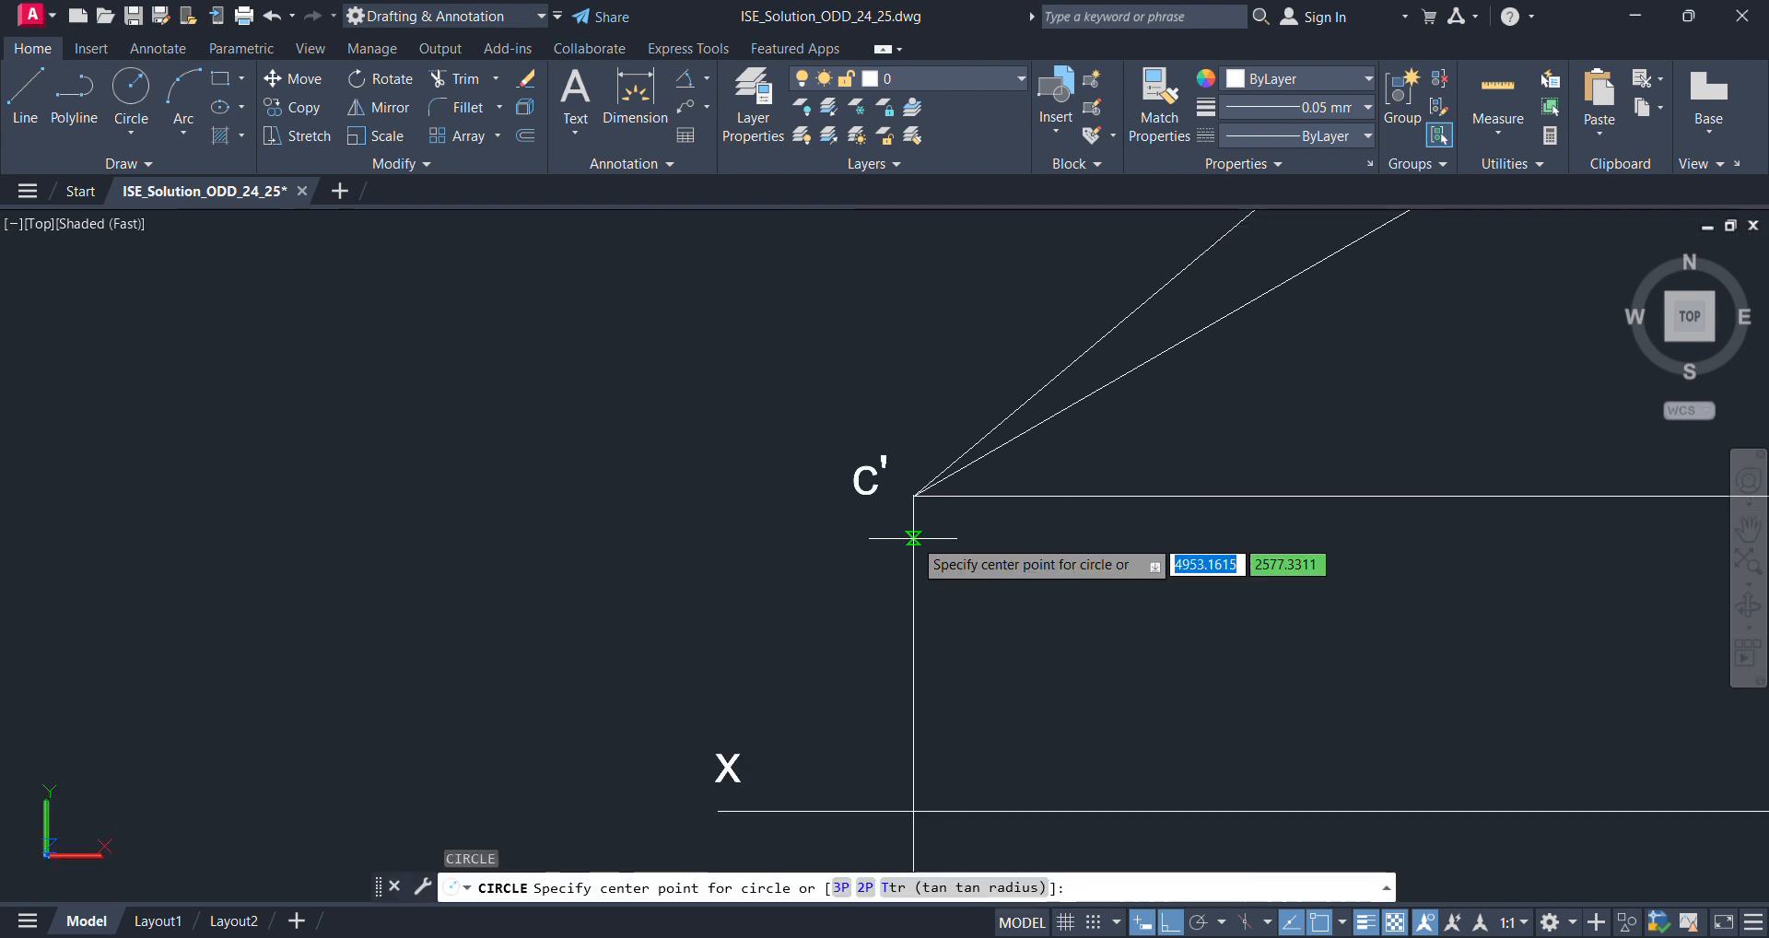
scroll(912, 369, "up", 4)
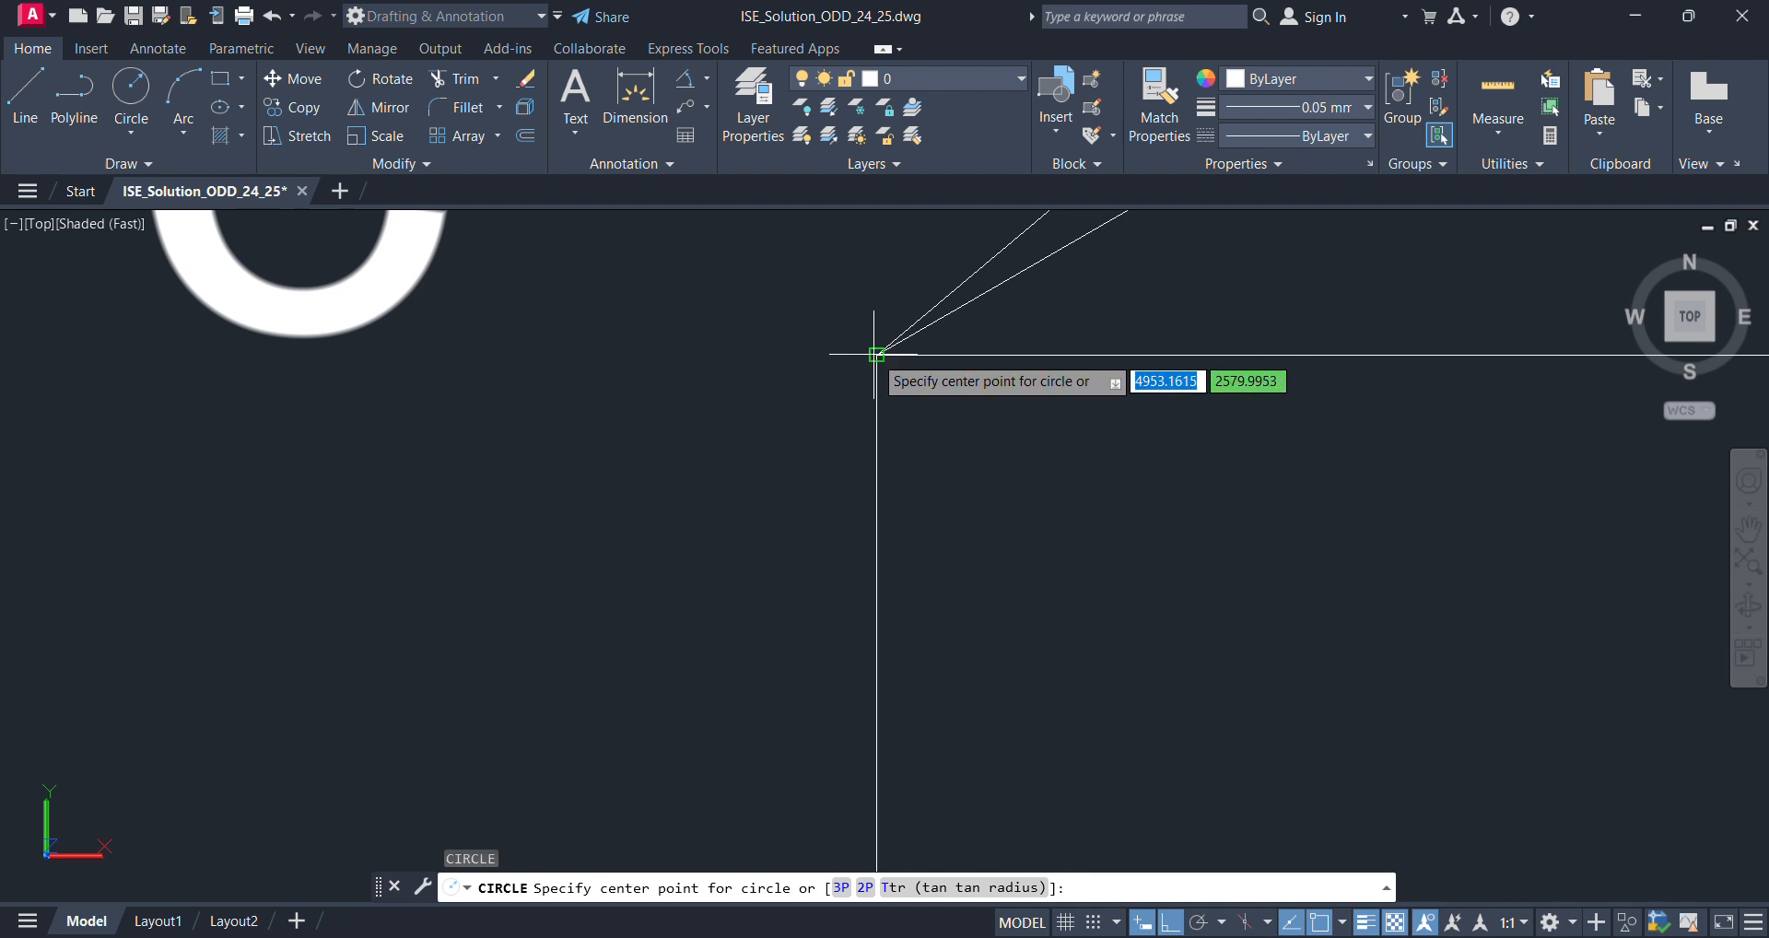
left_click(876, 354)
scroll(1198, 396, "down", 6)
scroll(1325, 399, "down", 2)
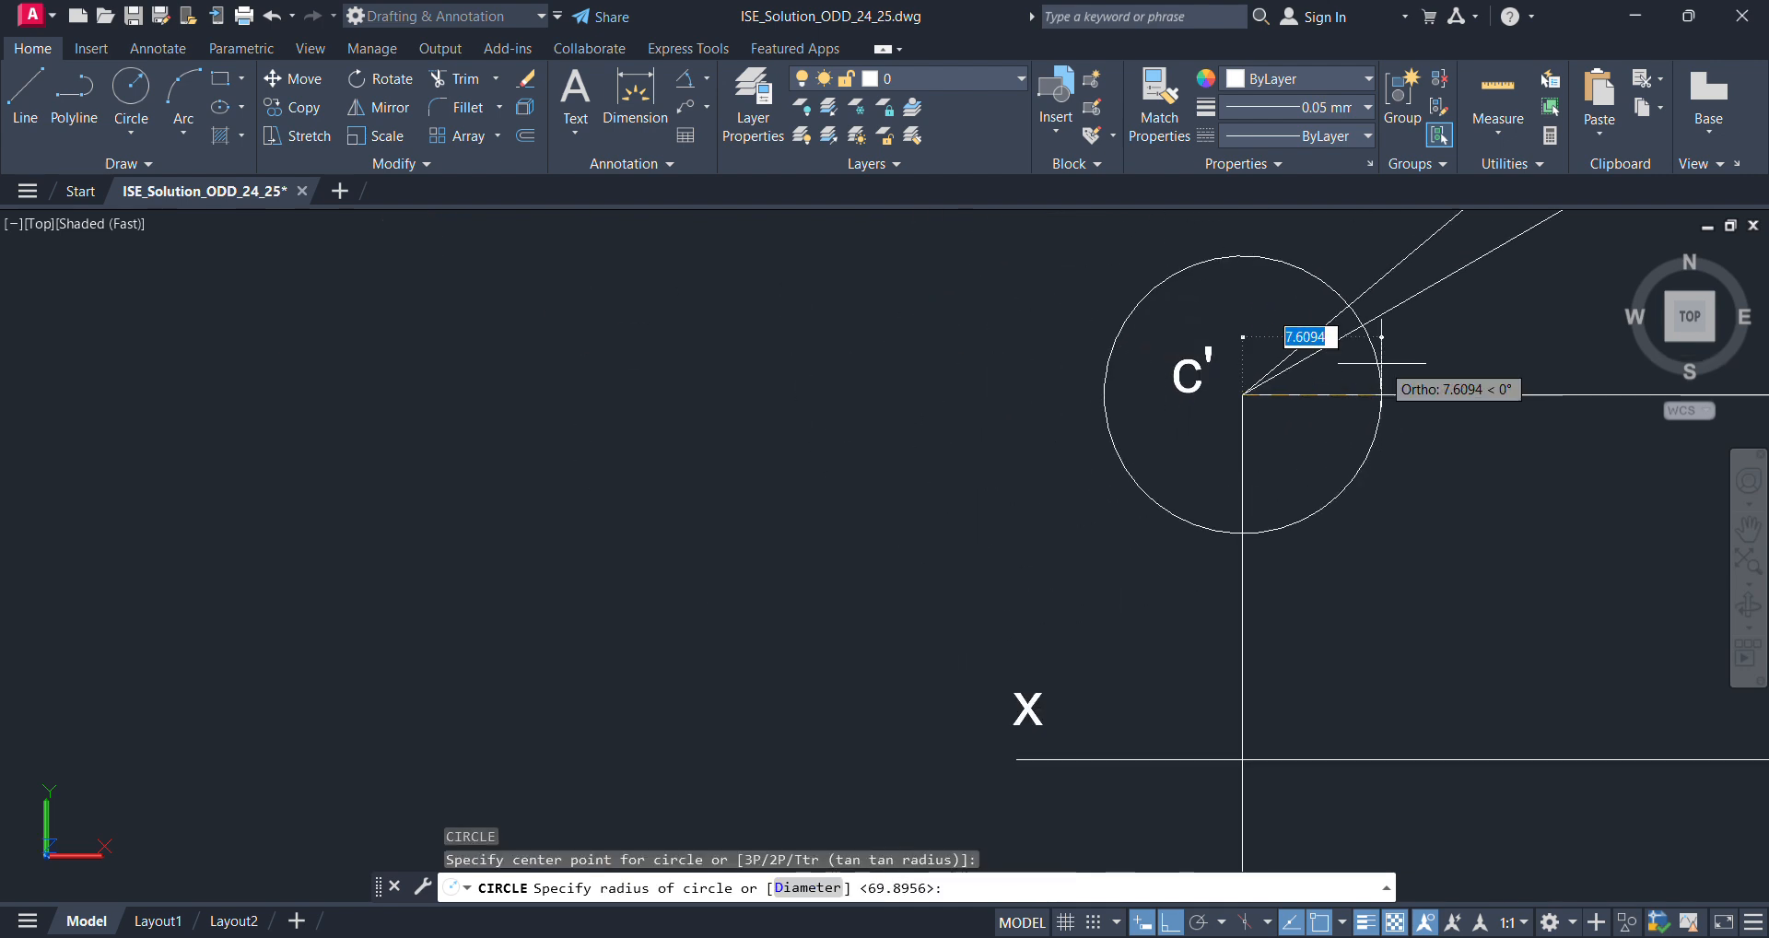
middle_click_drag(1382, 367, 968, 541)
scroll(1124, 470, "down", 4)
scroll(1276, 350, "up", 5)
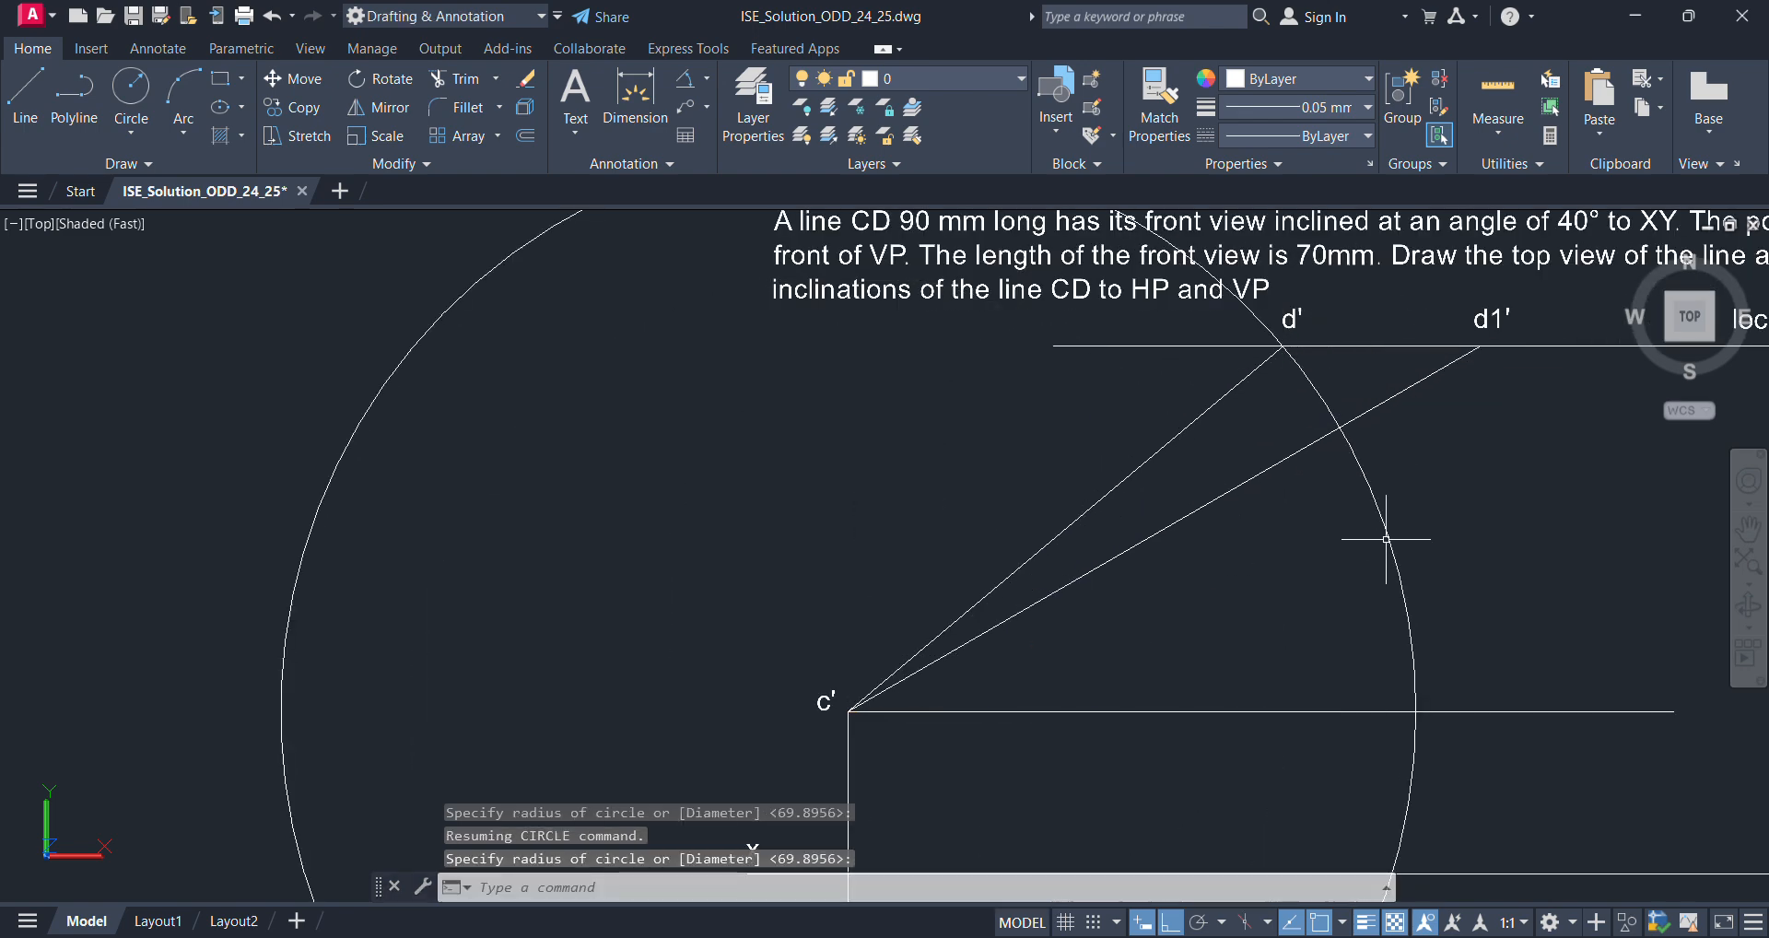
left_click(1385, 539)
left_click(1387, 539)
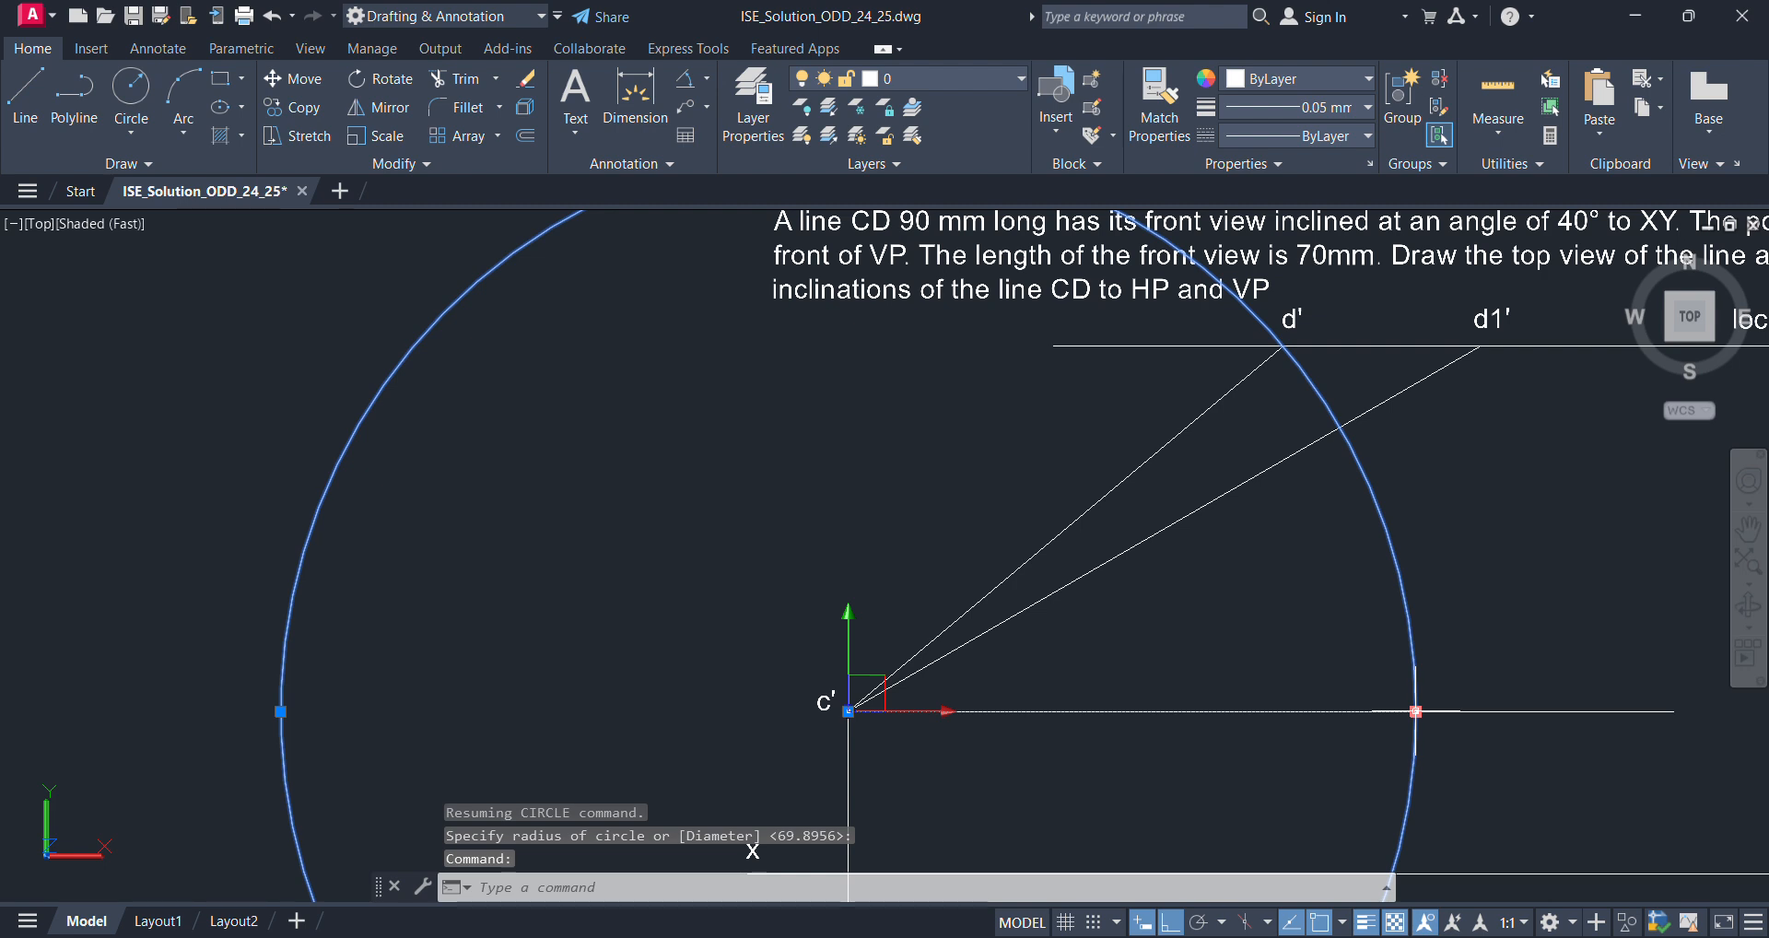
key("Escape")
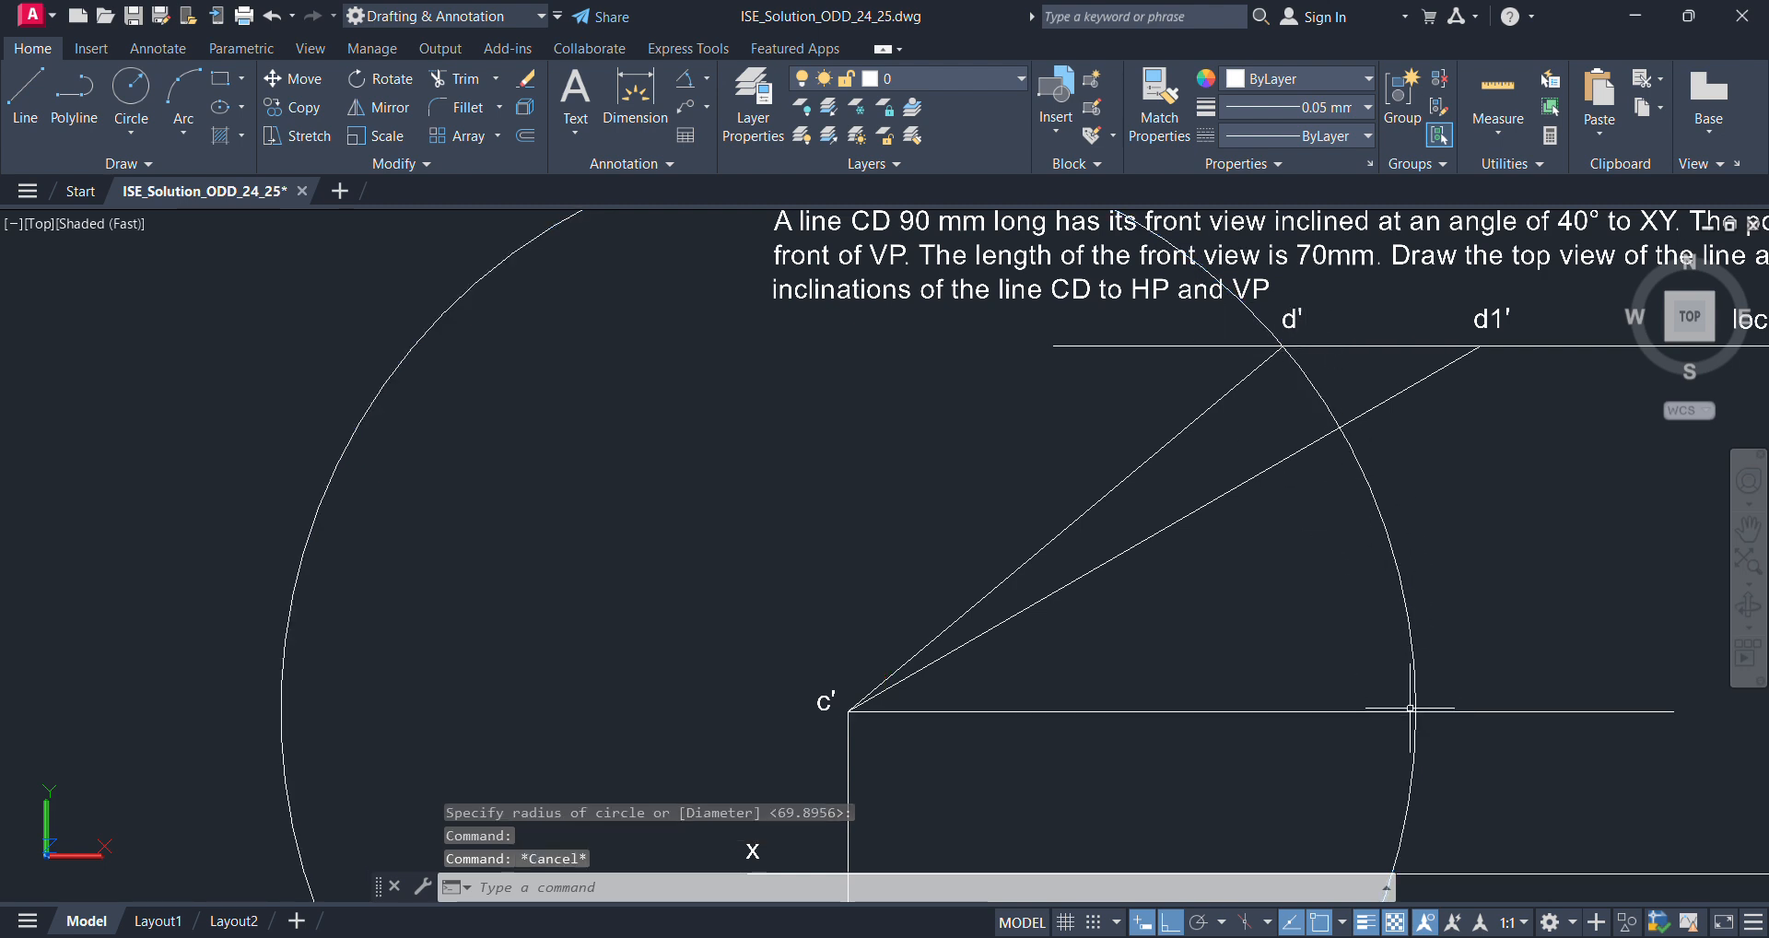
- Add the multiline text label "d2'" just above the horizontal line, beside its intersection with the circle
type("mt")
key("Return")
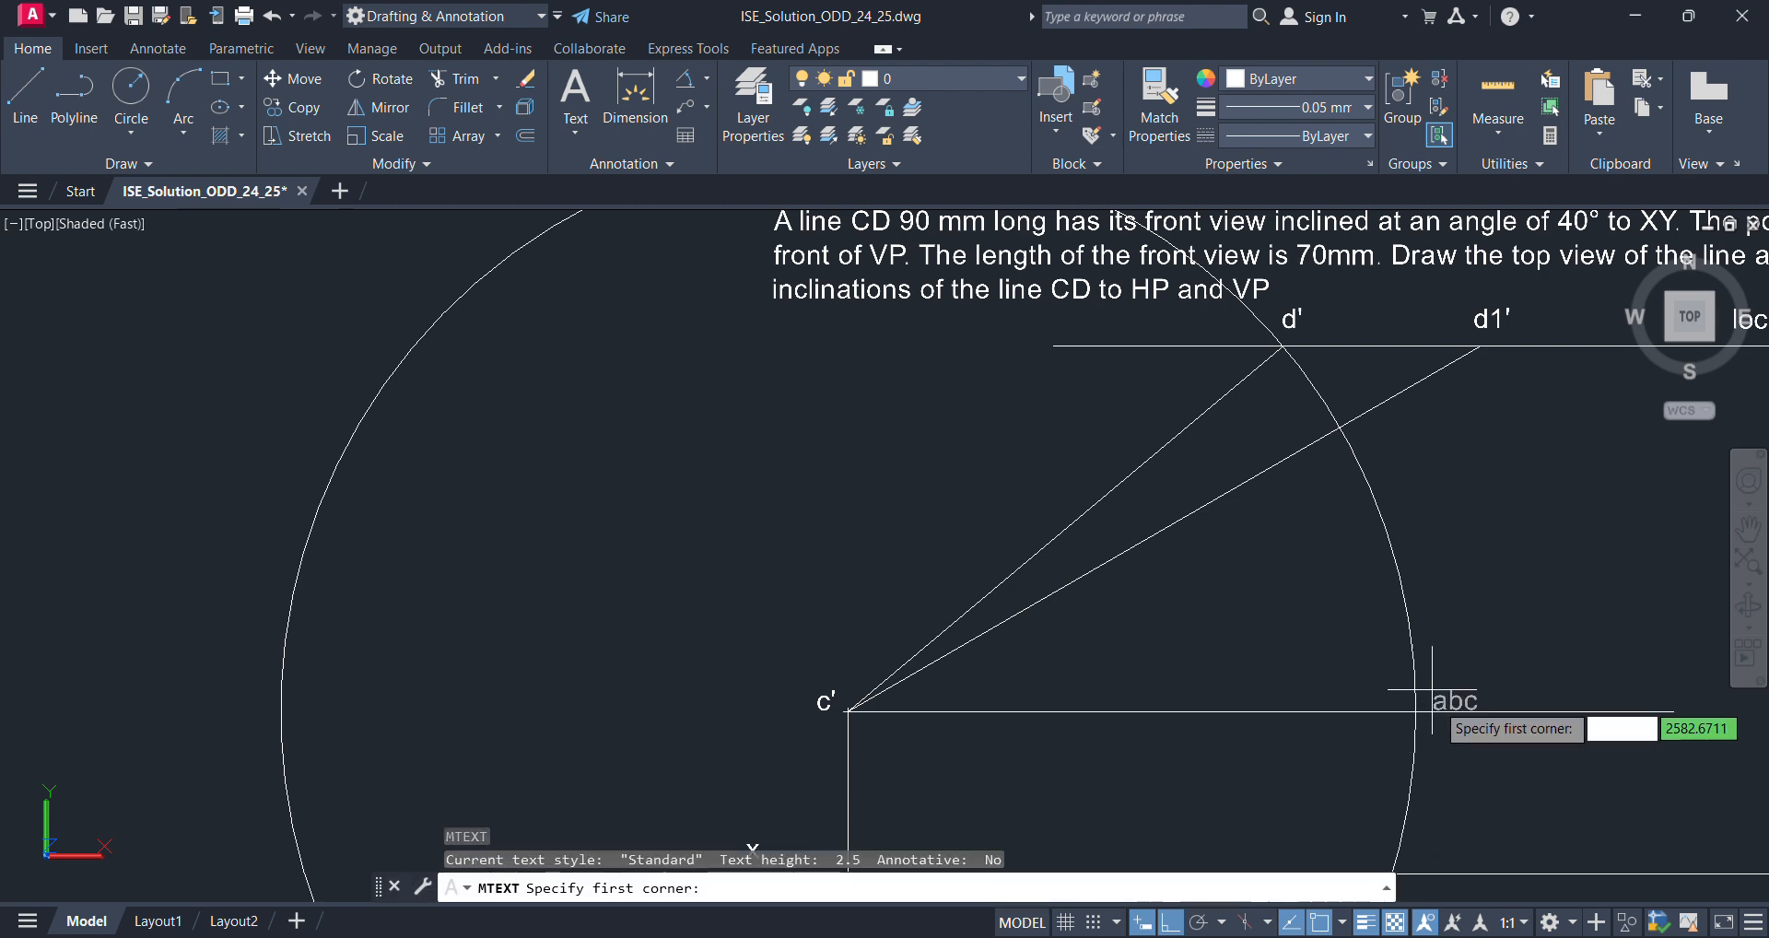
left_click(1433, 674)
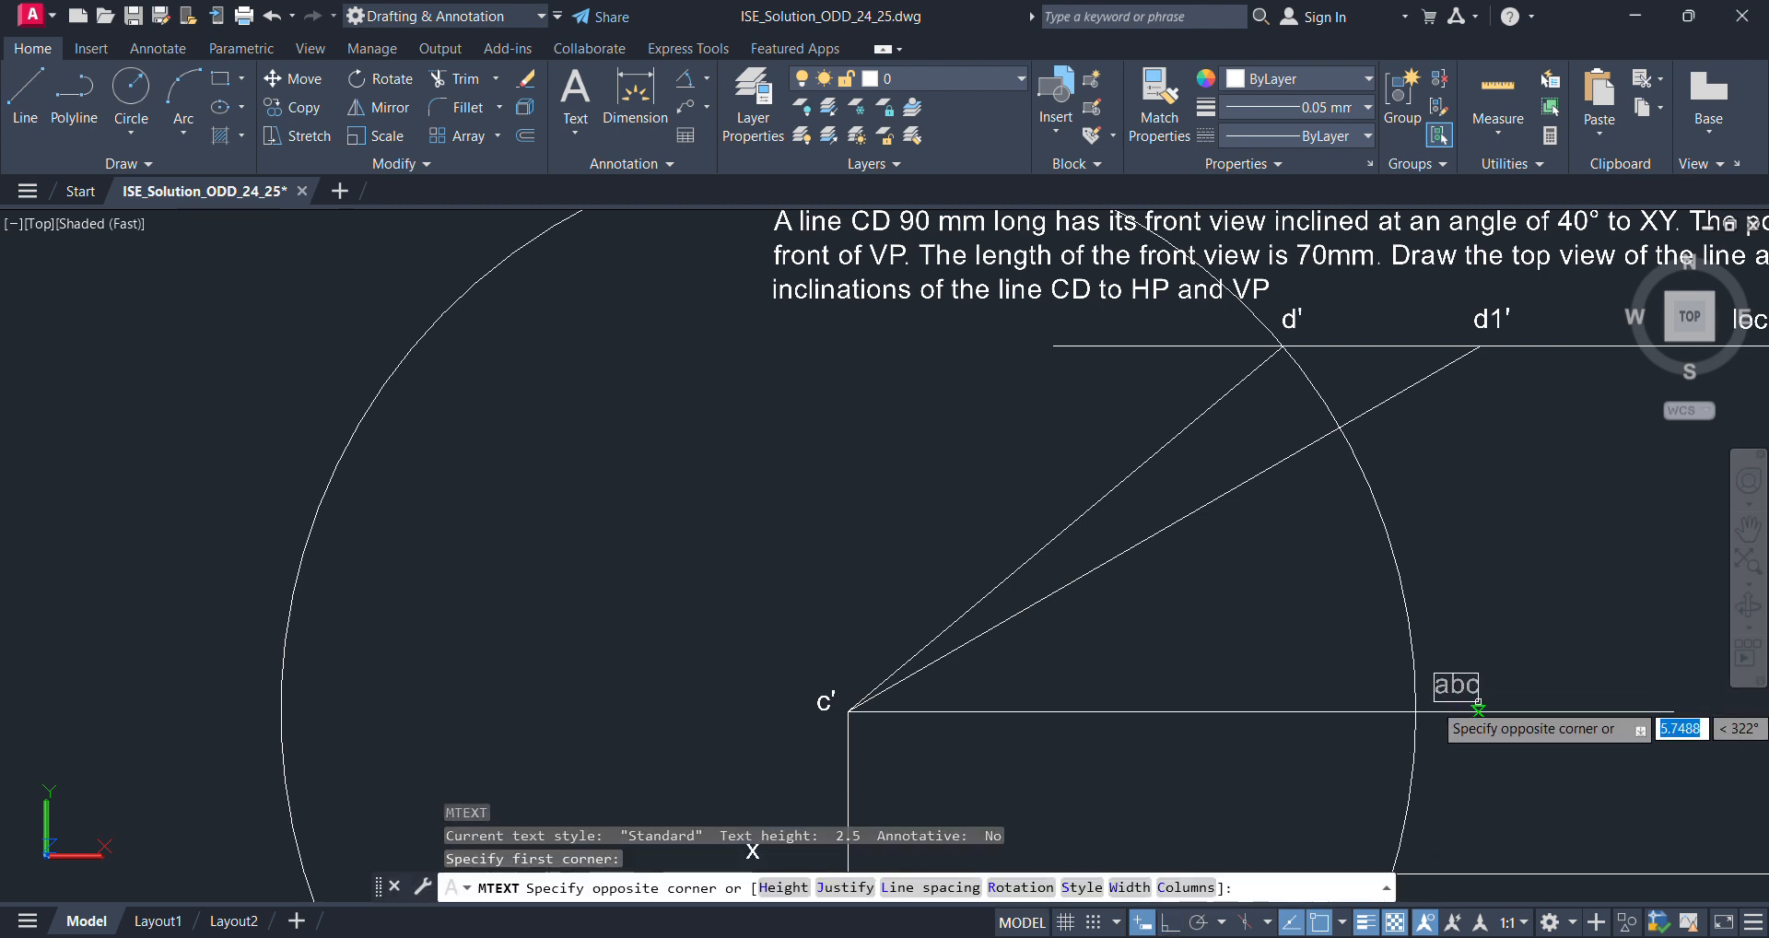
left_click(1485, 702)
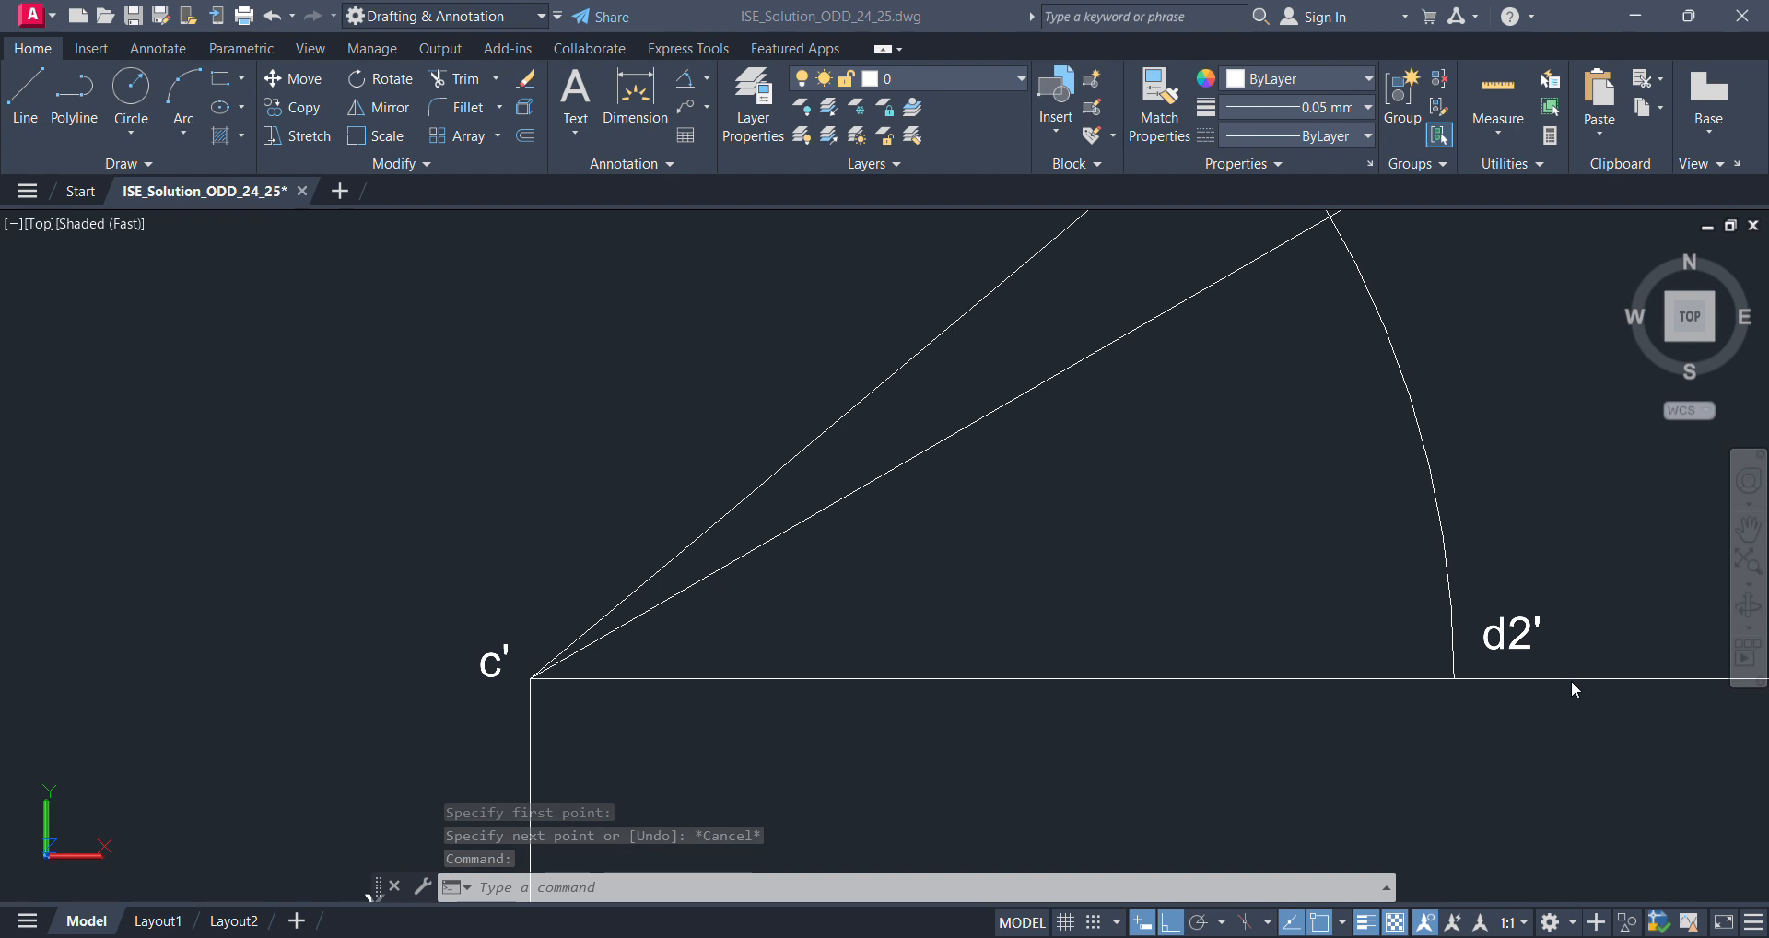
scroll(1520, 637, "down", 2)
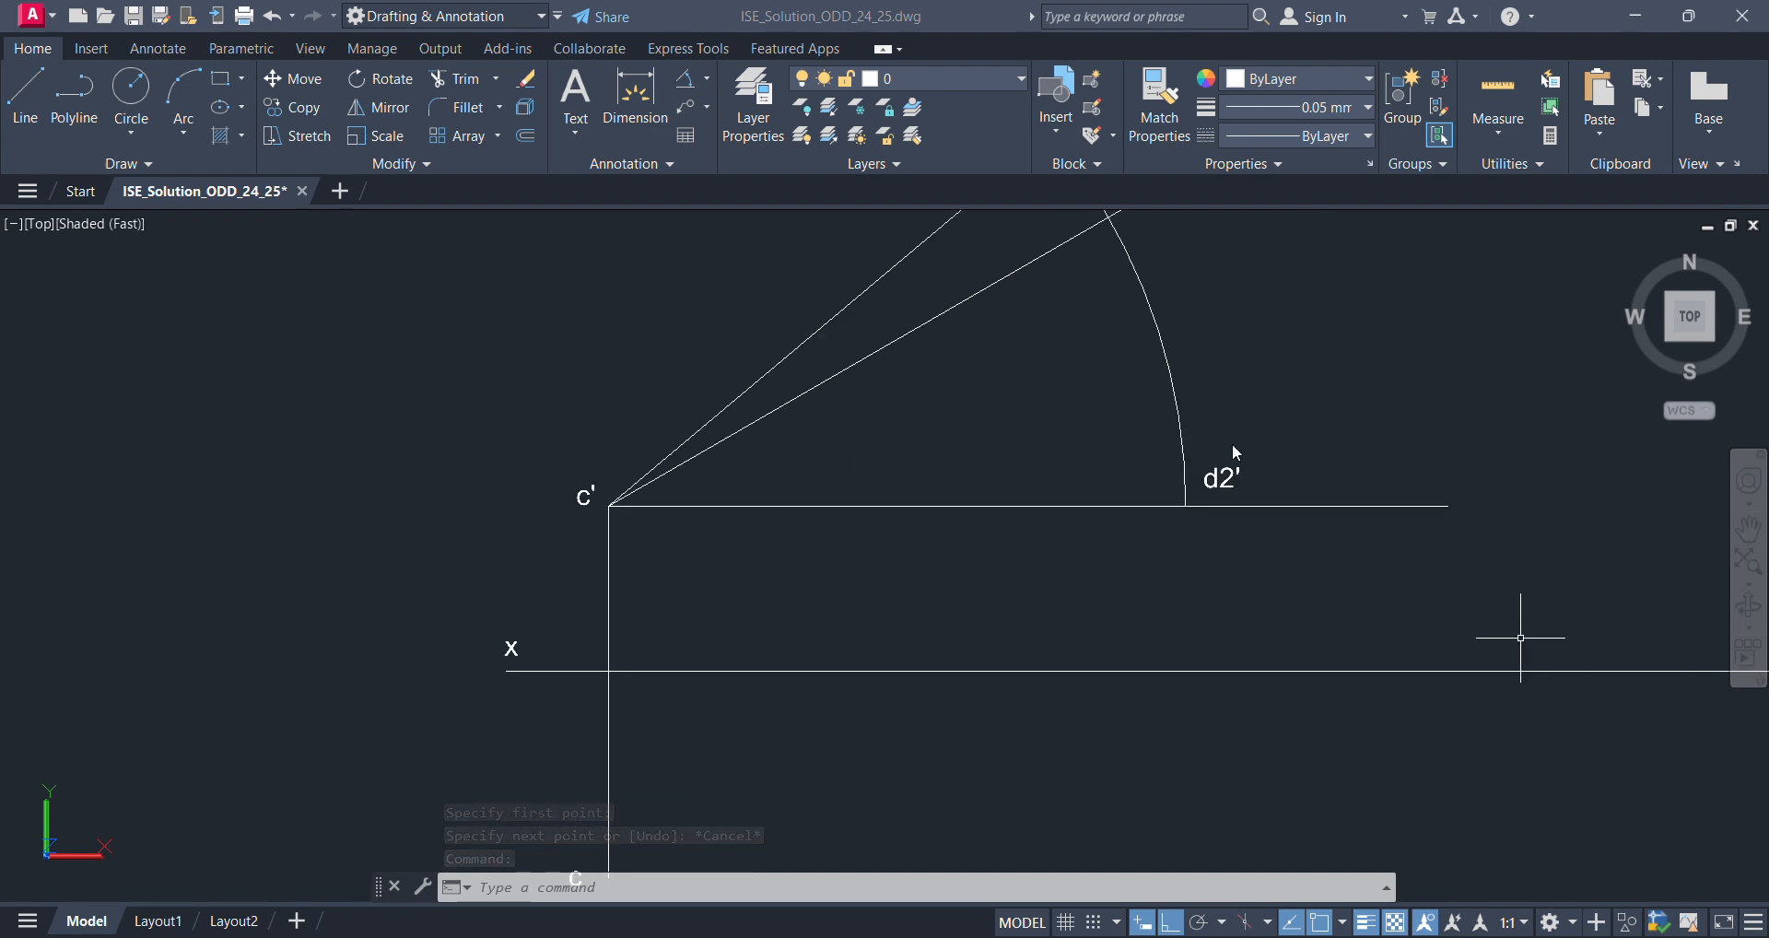
left_click(1112, 421)
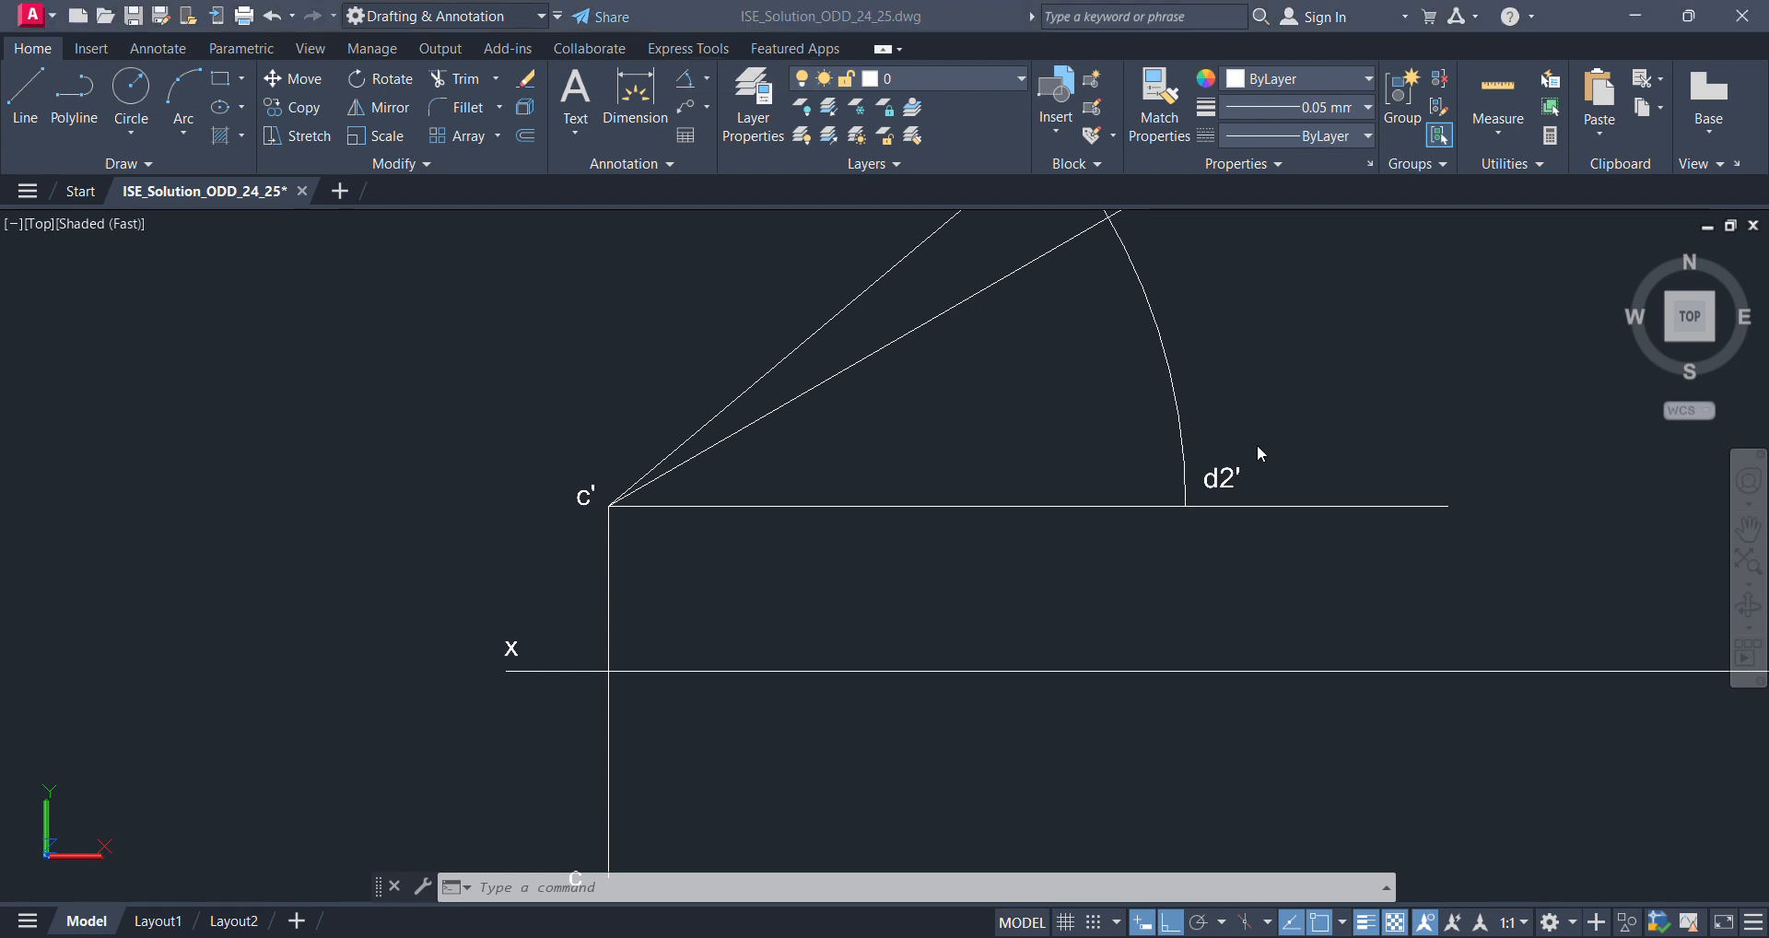
scroll(1243, 442, "up", 2)
scroll(1303, 580, "down", 3)
scroll(1302, 545, "up", 3)
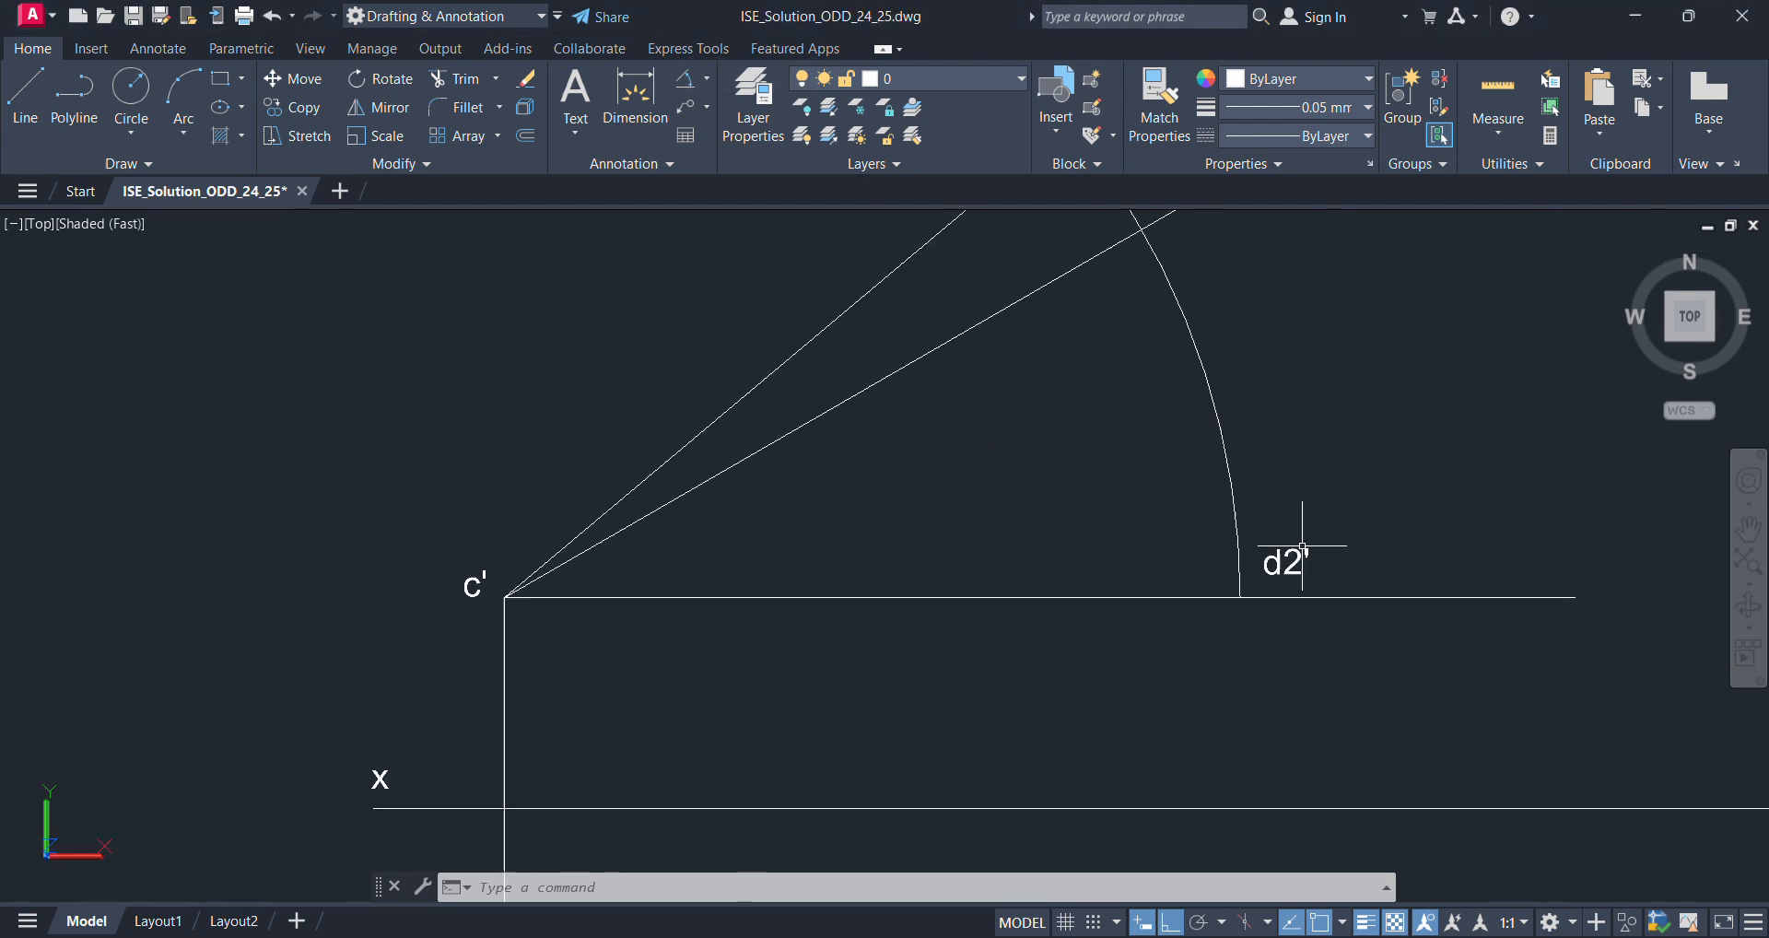
scroll(1302, 545, "up", 1)
scroll(1258, 594, "down", 1)
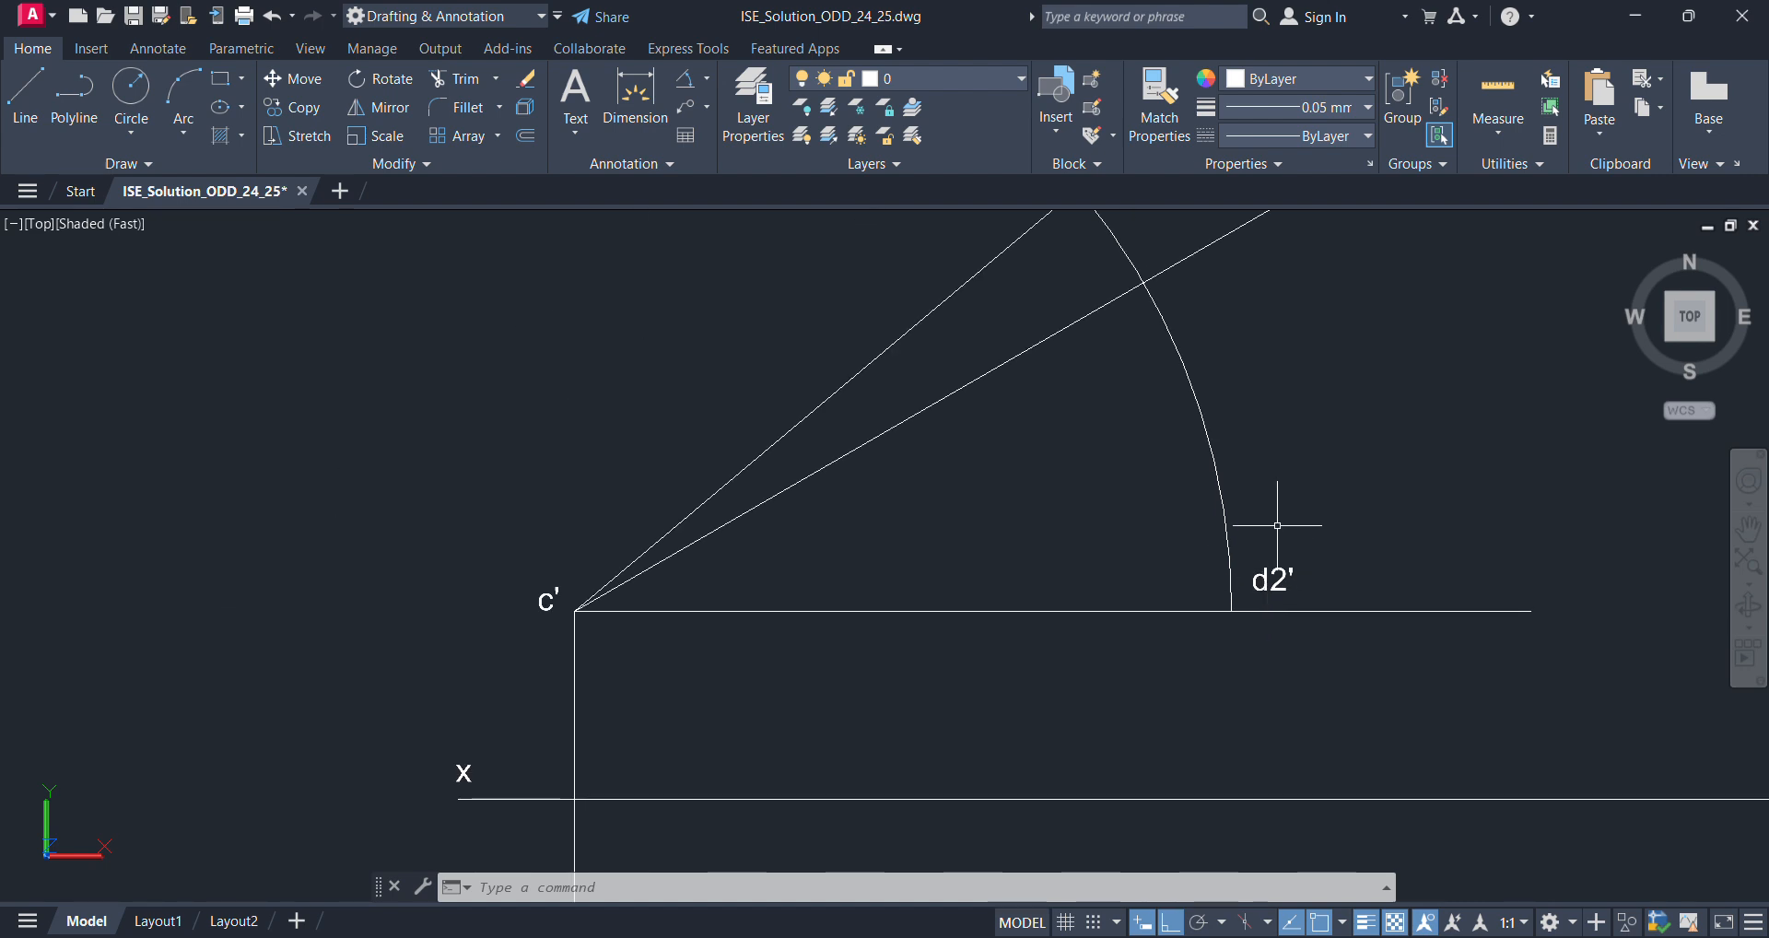
- Trim the part of the horizontal line from c' that extends beyond the arc at d2'
middle_click_drag(1272, 513, 1254, 602)
key("F12")
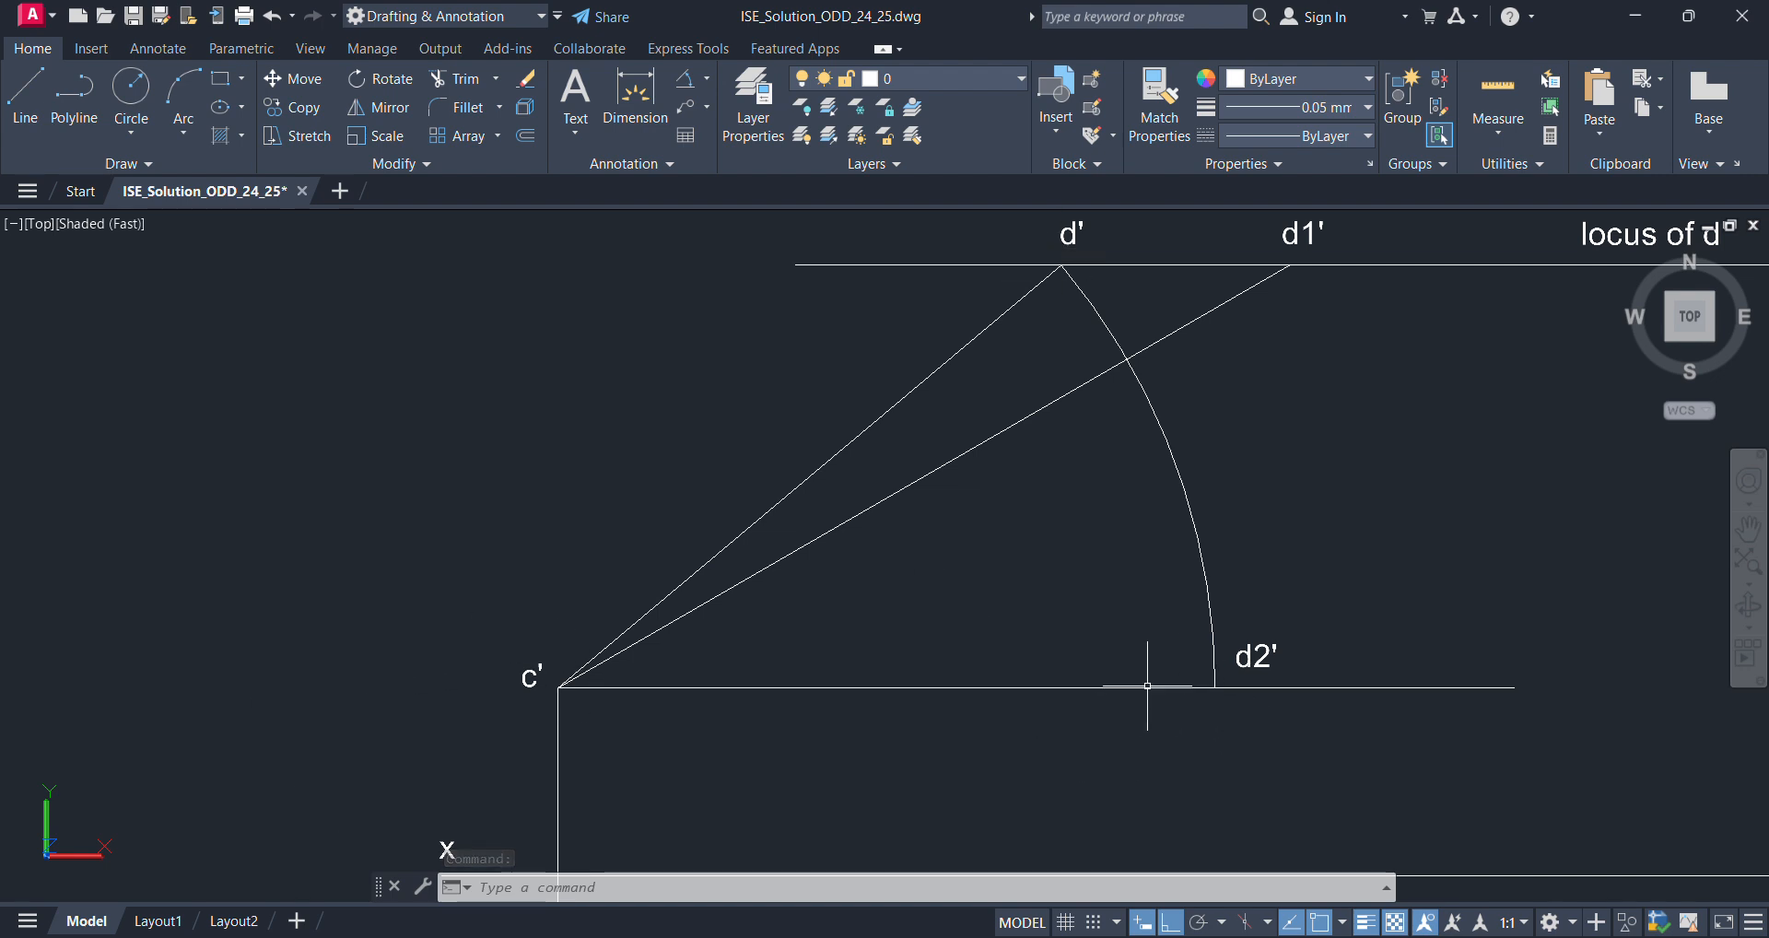
type("tr")
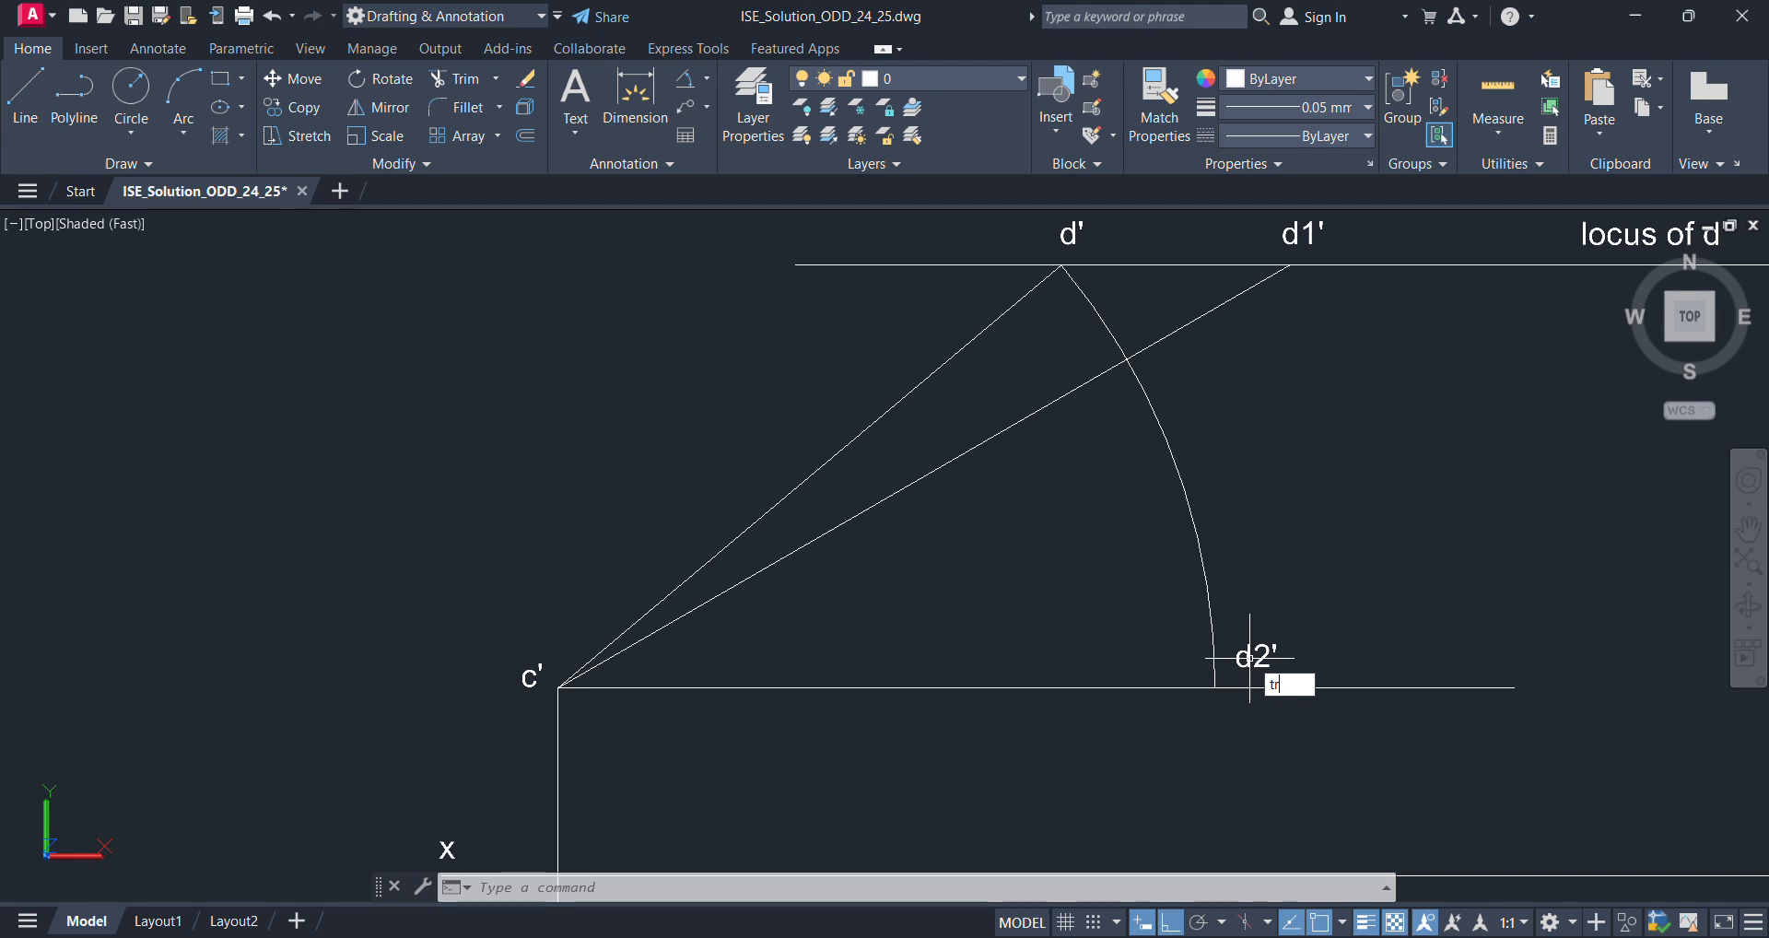
key("Return")
left_click_drag(1433, 655, 1393, 745)
key("Return")
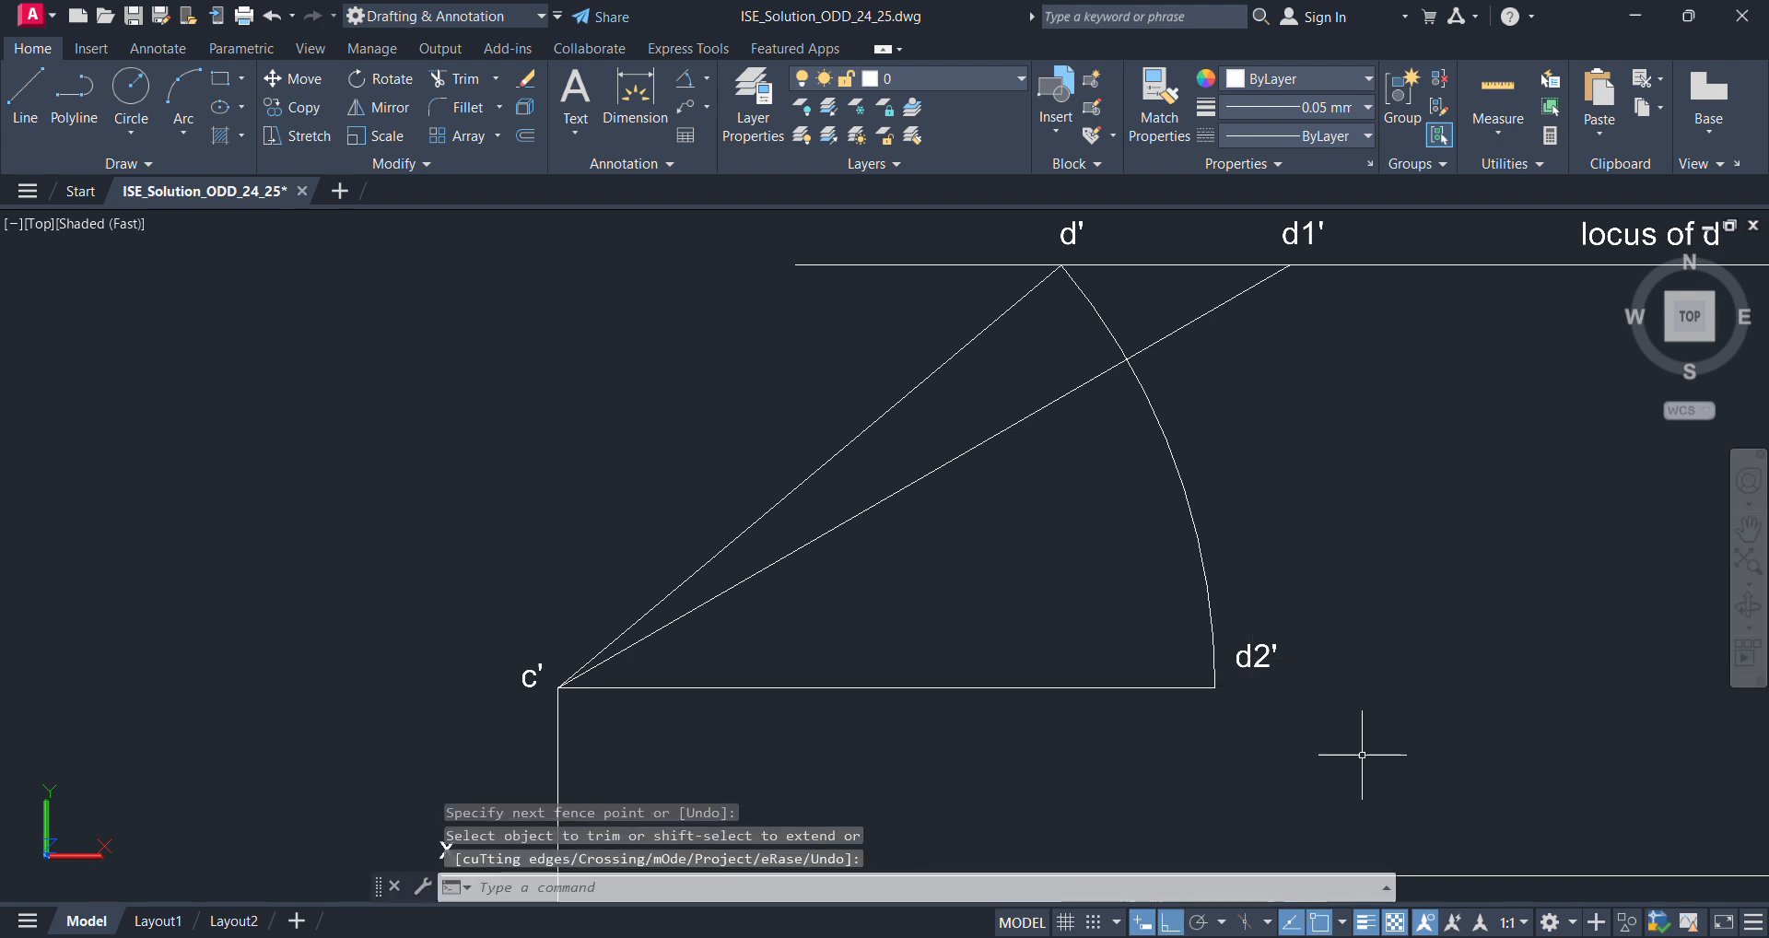
left_click(1135, 685)
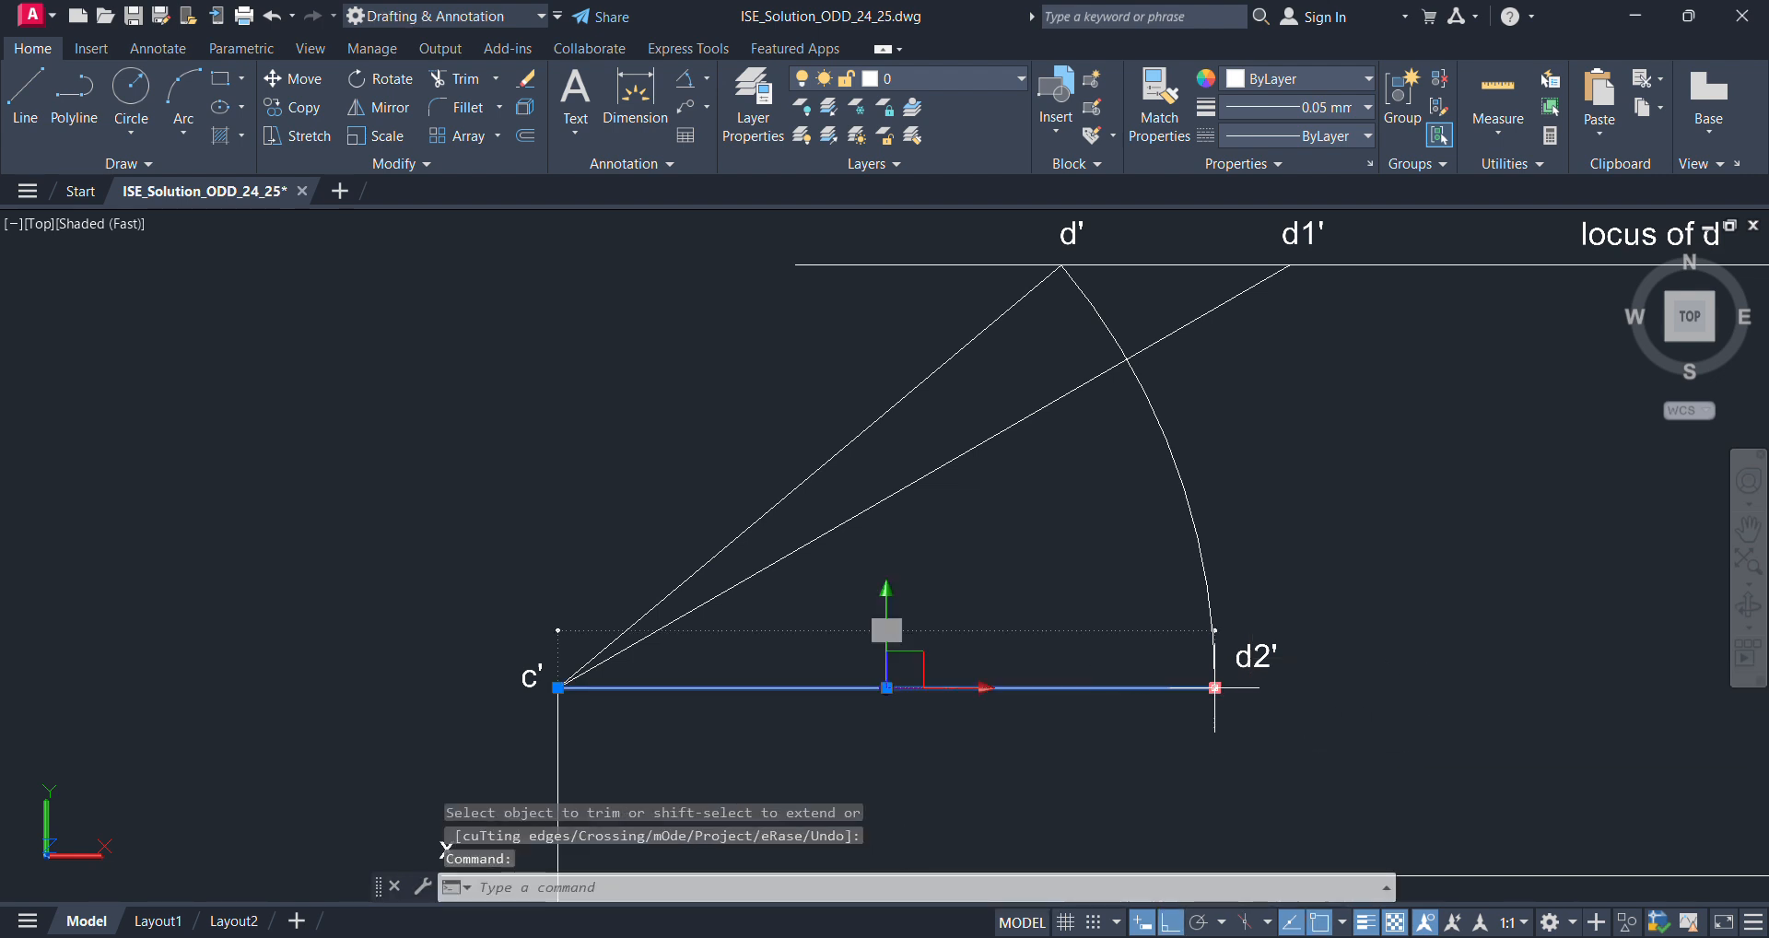
mouse_move(1215, 687)
key("Escape")
scroll(1315, 515, "down", 2)
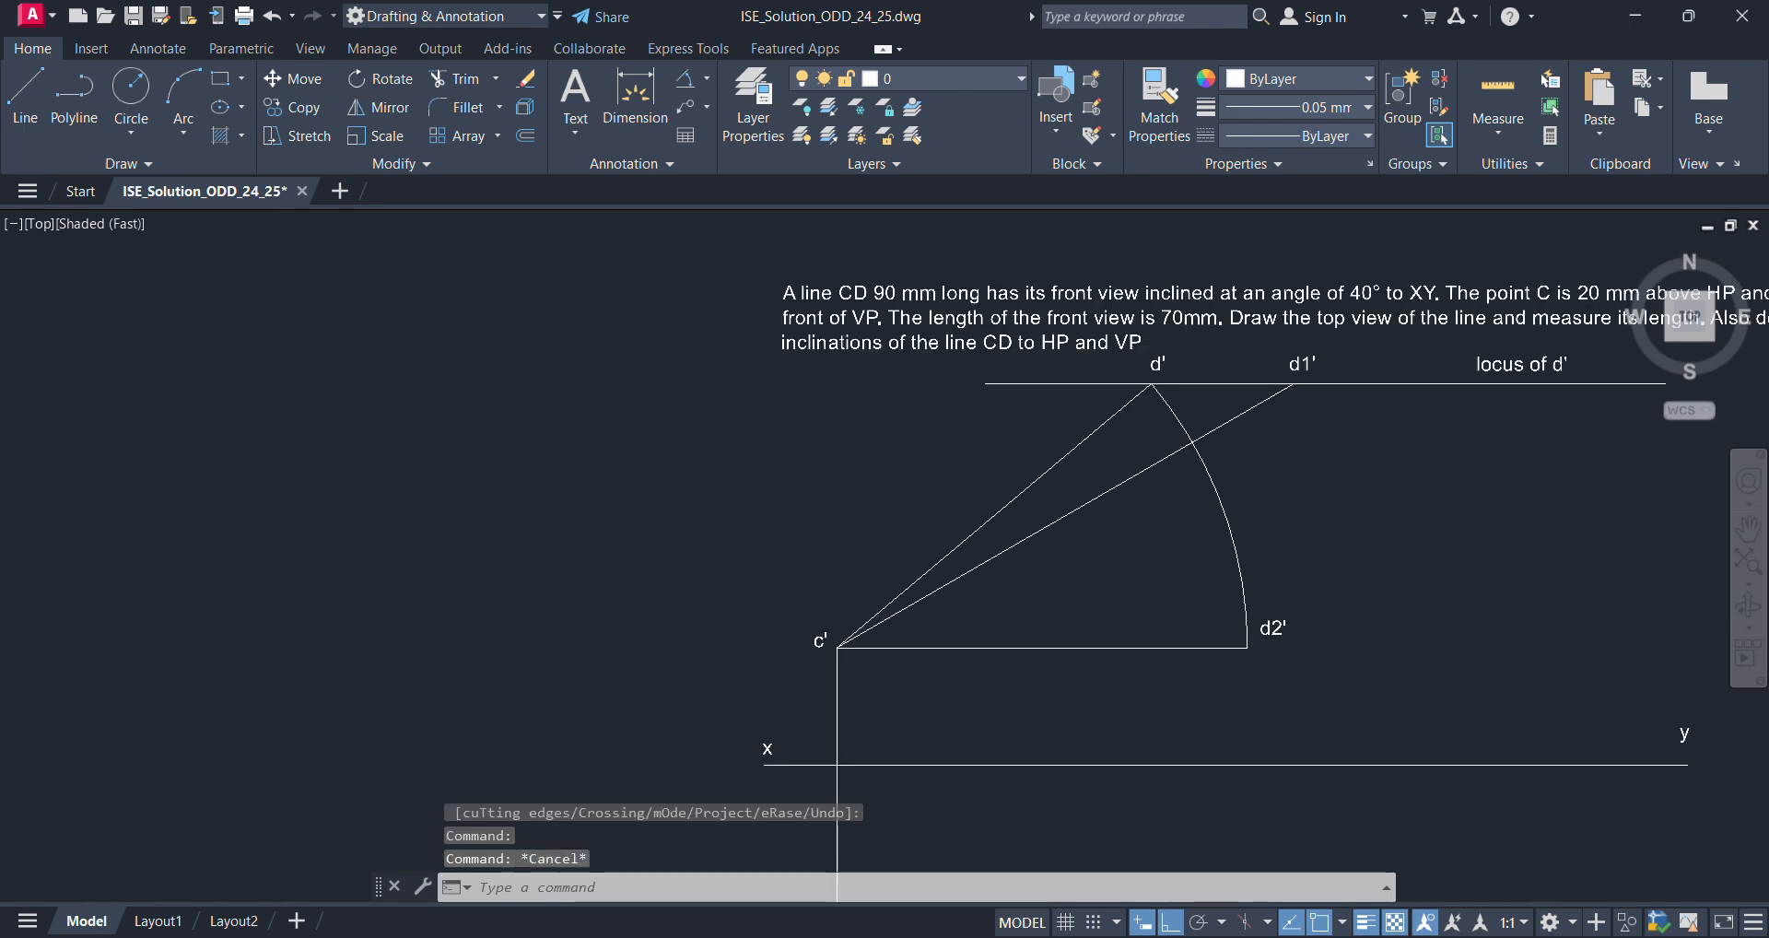
- Draw a vertical projector about 125 mm long from d2' downwards, crossing the xy line
middle_click_drag(1358, 670, 1061, 561)
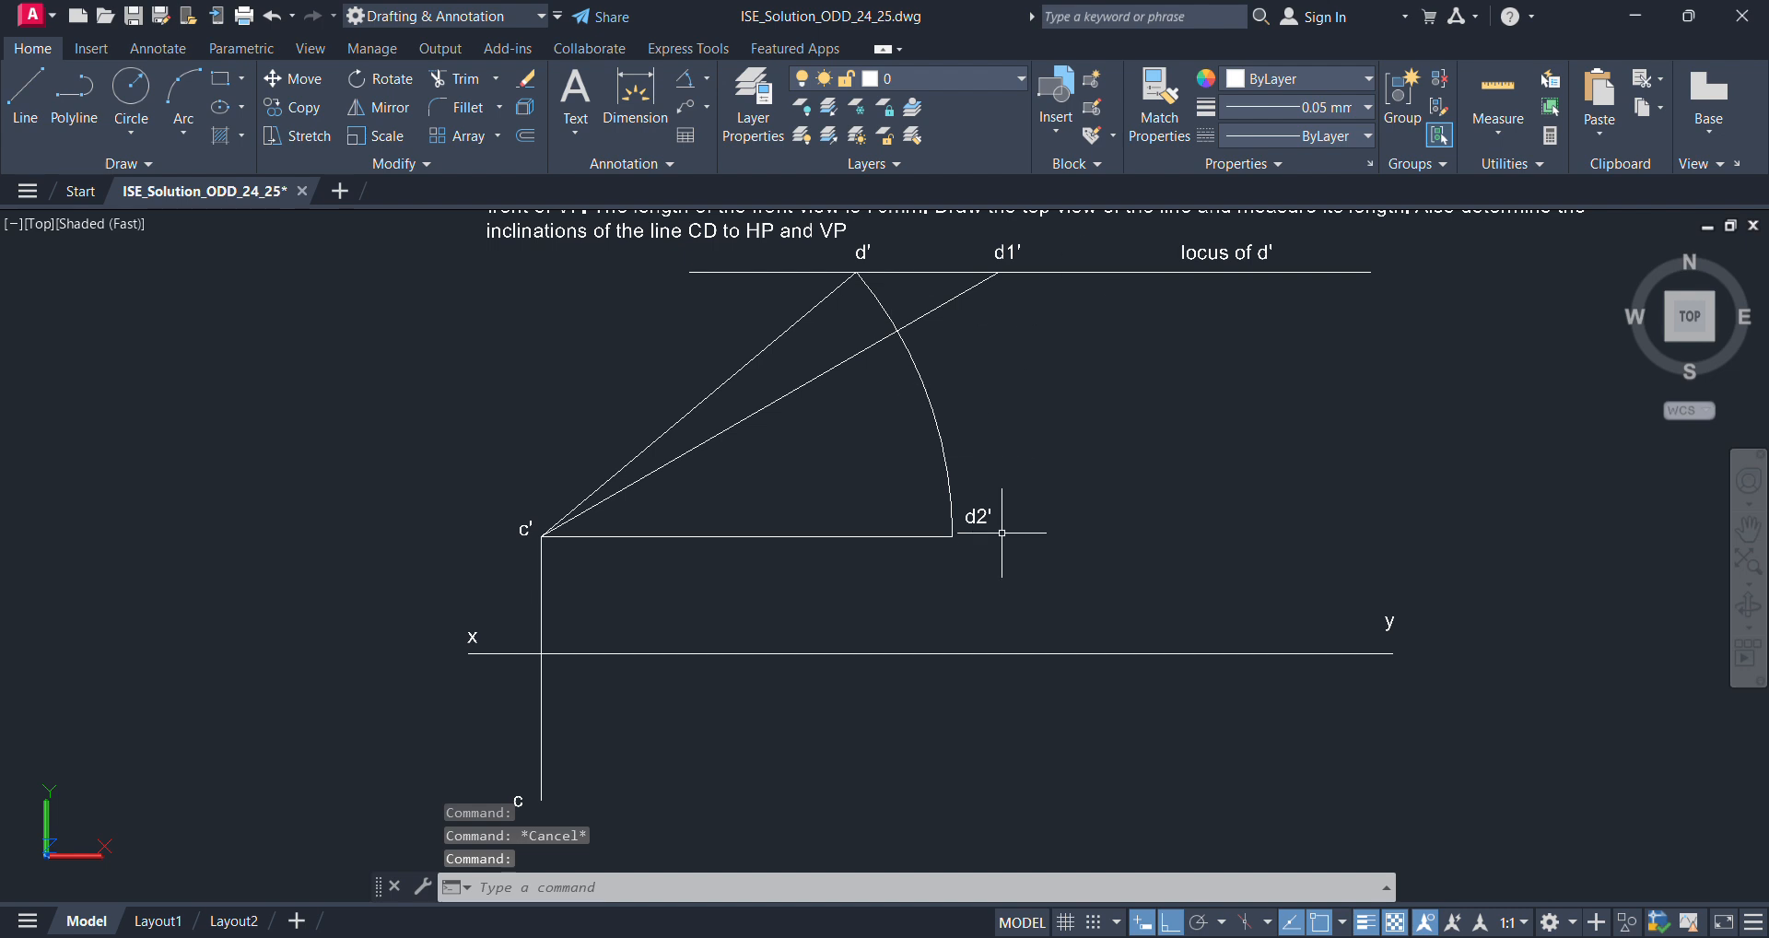
type("l")
key("Return")
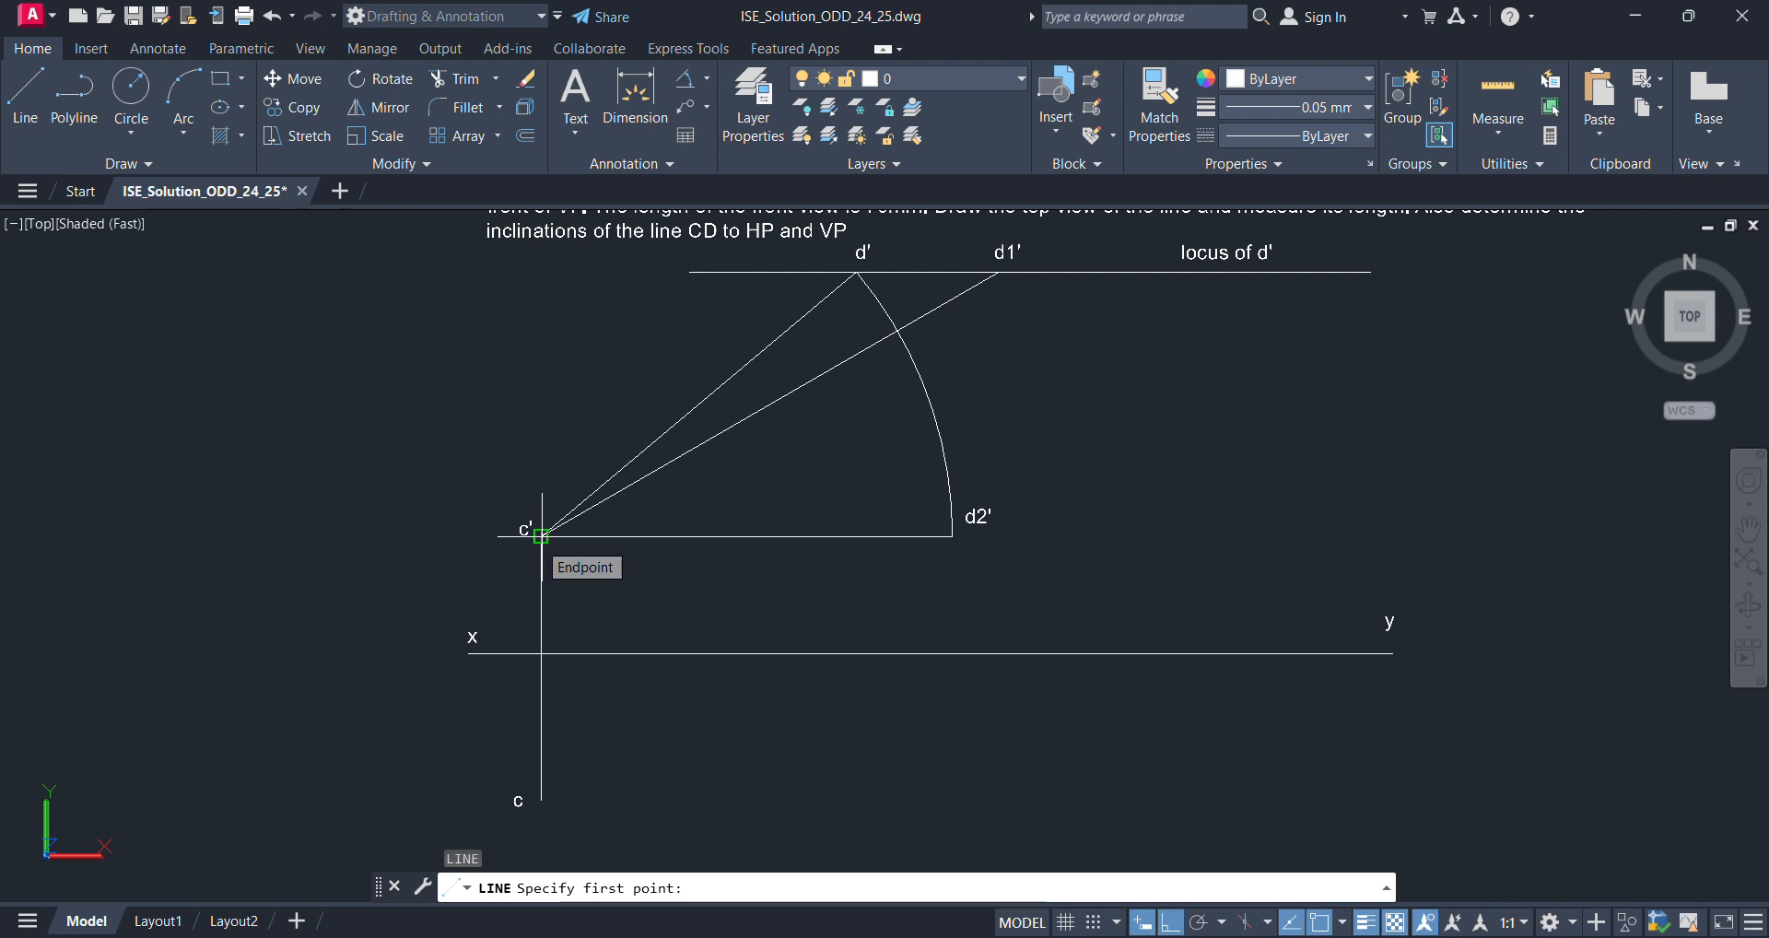
left_click(952, 536)
scroll(952, 809, "down", 2)
middle_click_drag(957, 834, 965, 559)
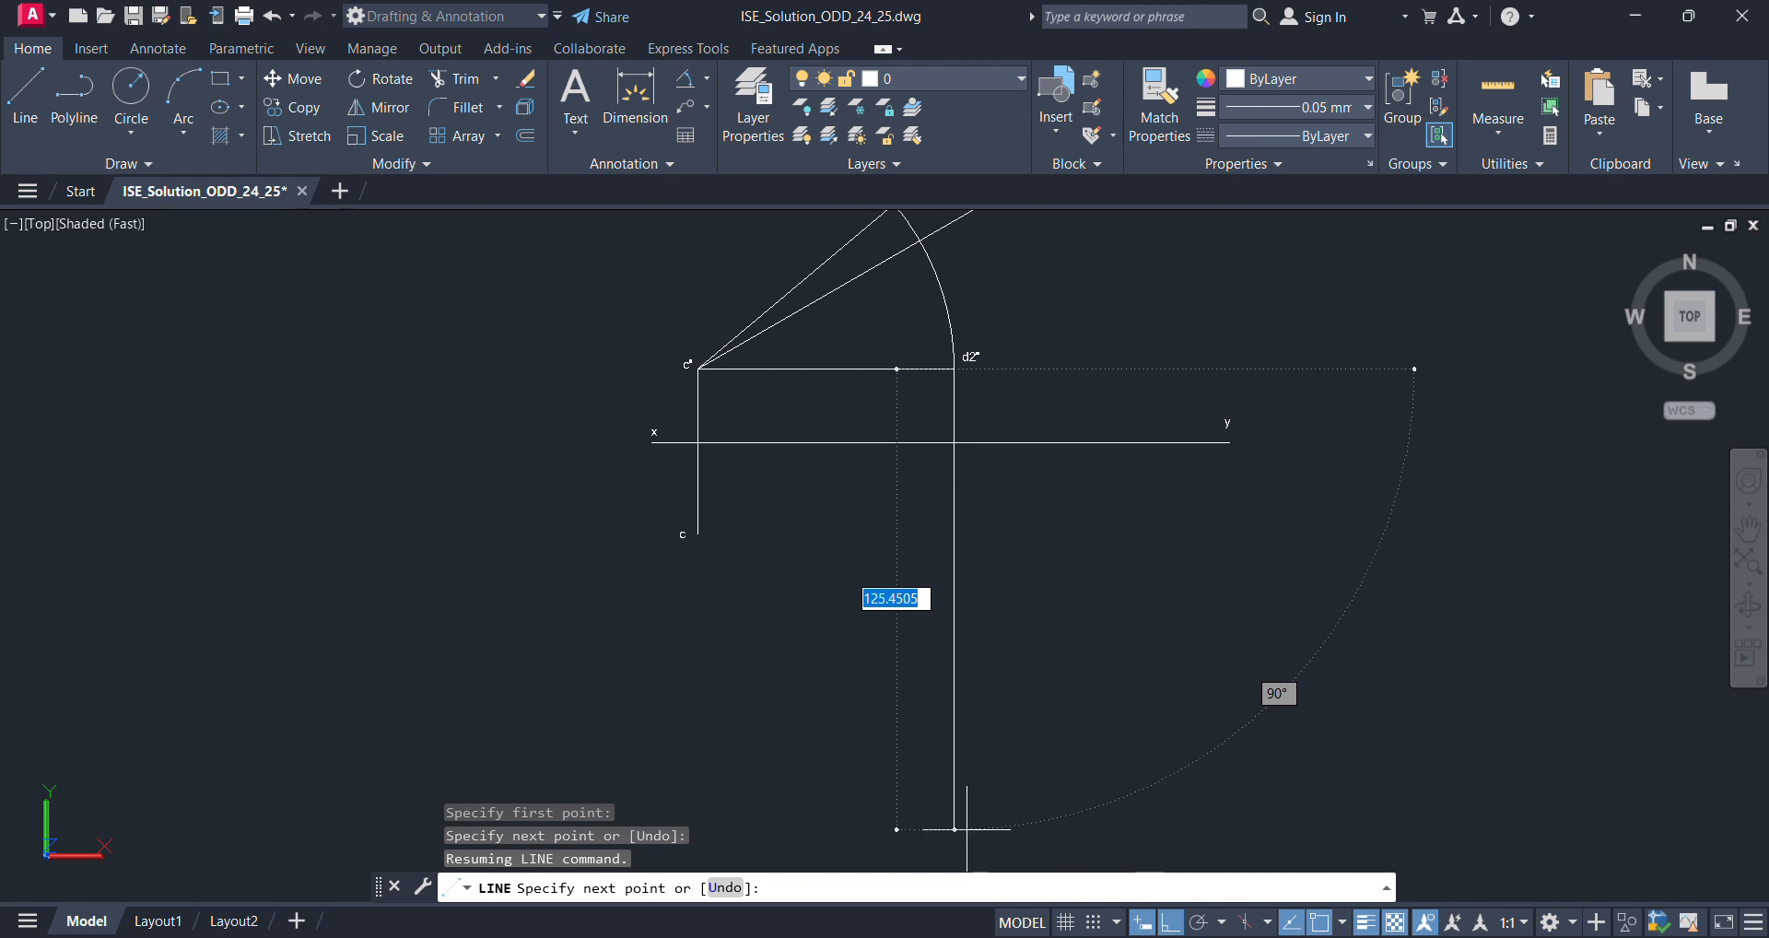
left_click(960, 829)
key("Return")
key("Return")
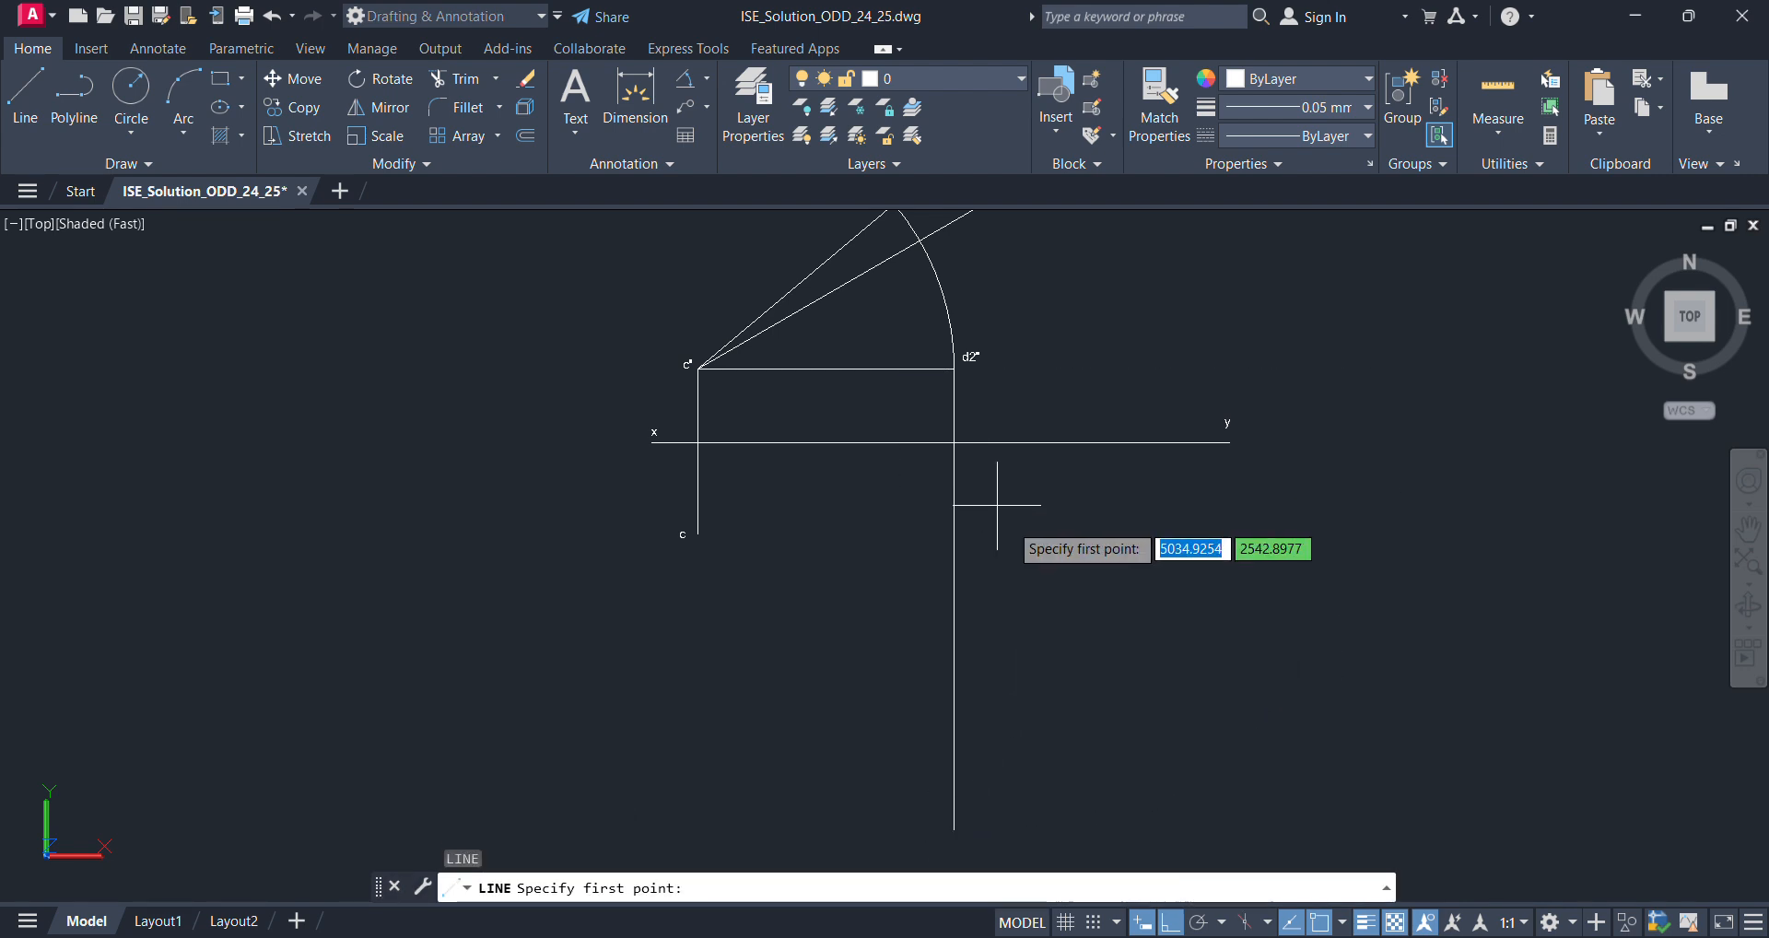
left_click(1052, 597)
key("Escape")
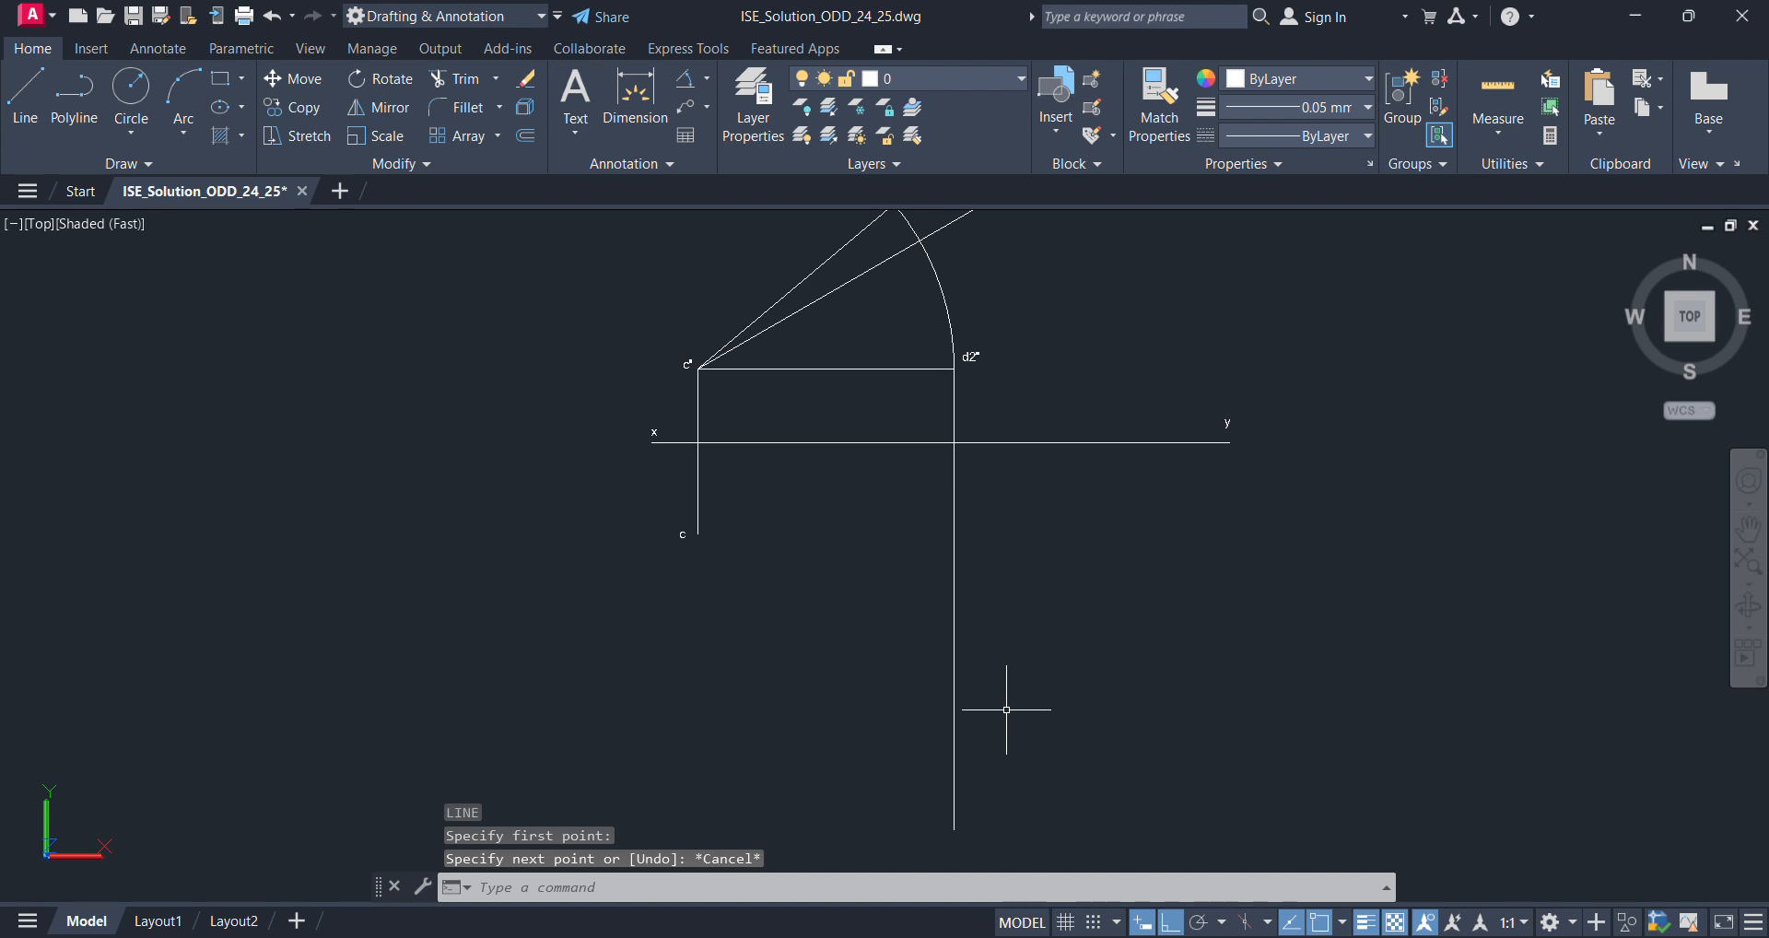
- Draw a circle of radius 90 mm centred on point c, crossing the vertical projector from d2'
type("c")
key("Return")
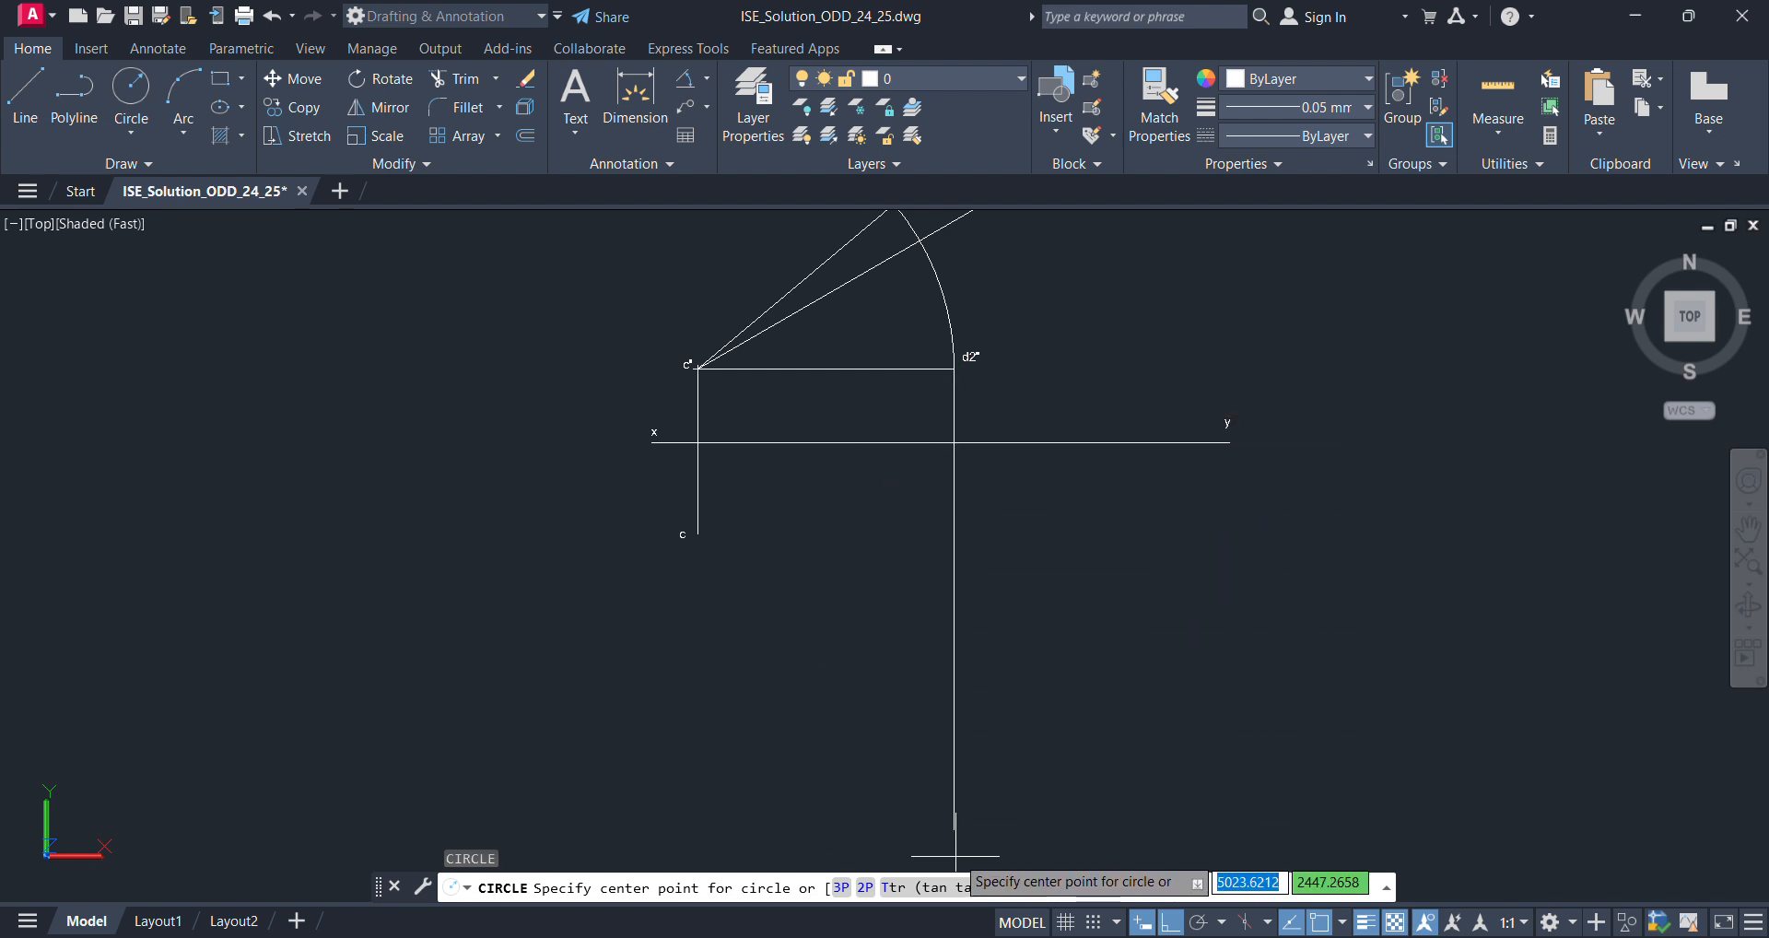
left_click(697, 533)
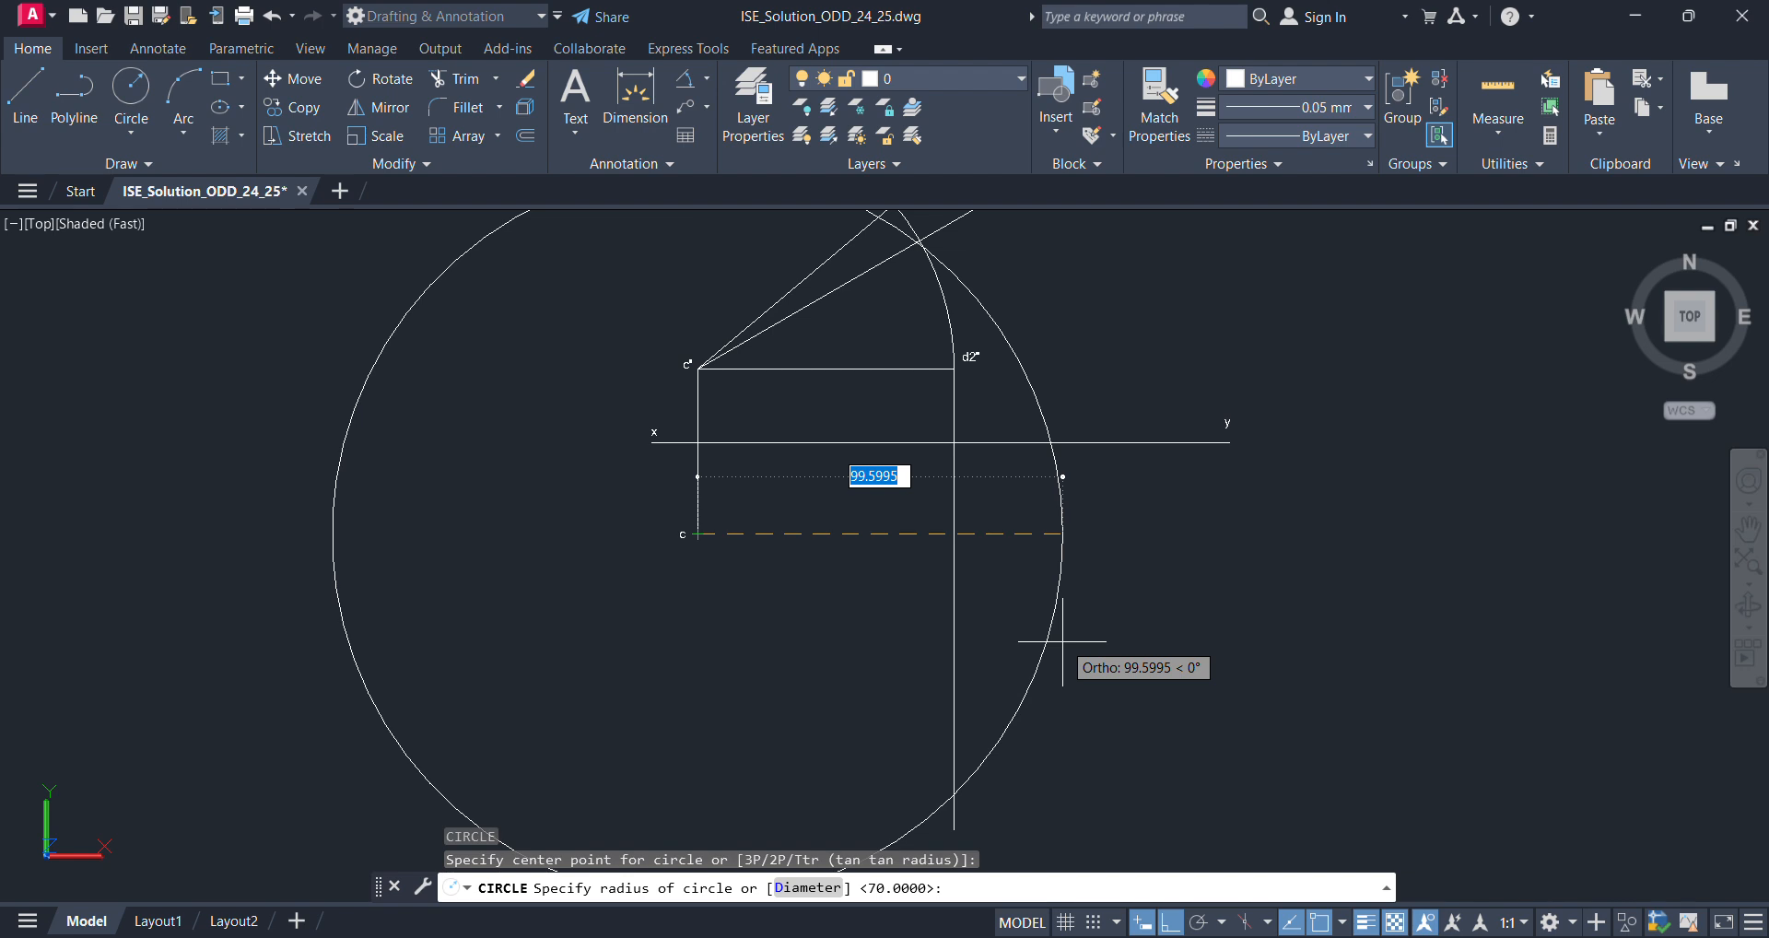
type("90")
key("Return")
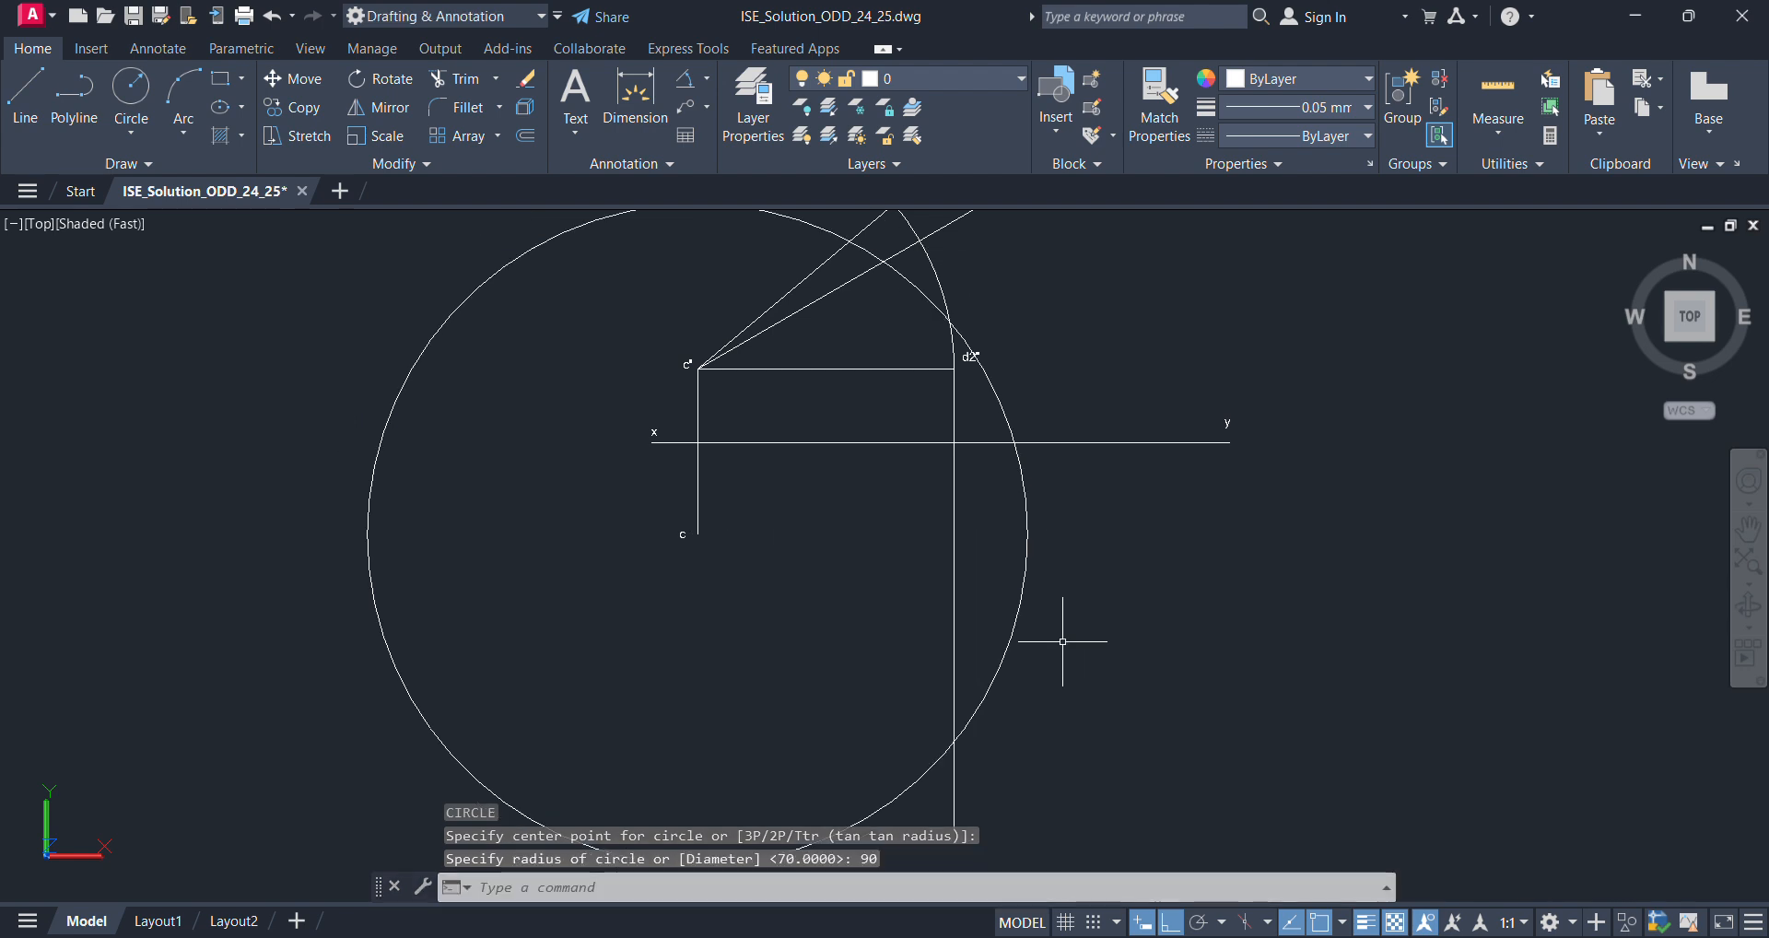
- Draw a line from the circle's lower intersection with the d2' projector to c, and delete the circle
type("l")
key("Return")
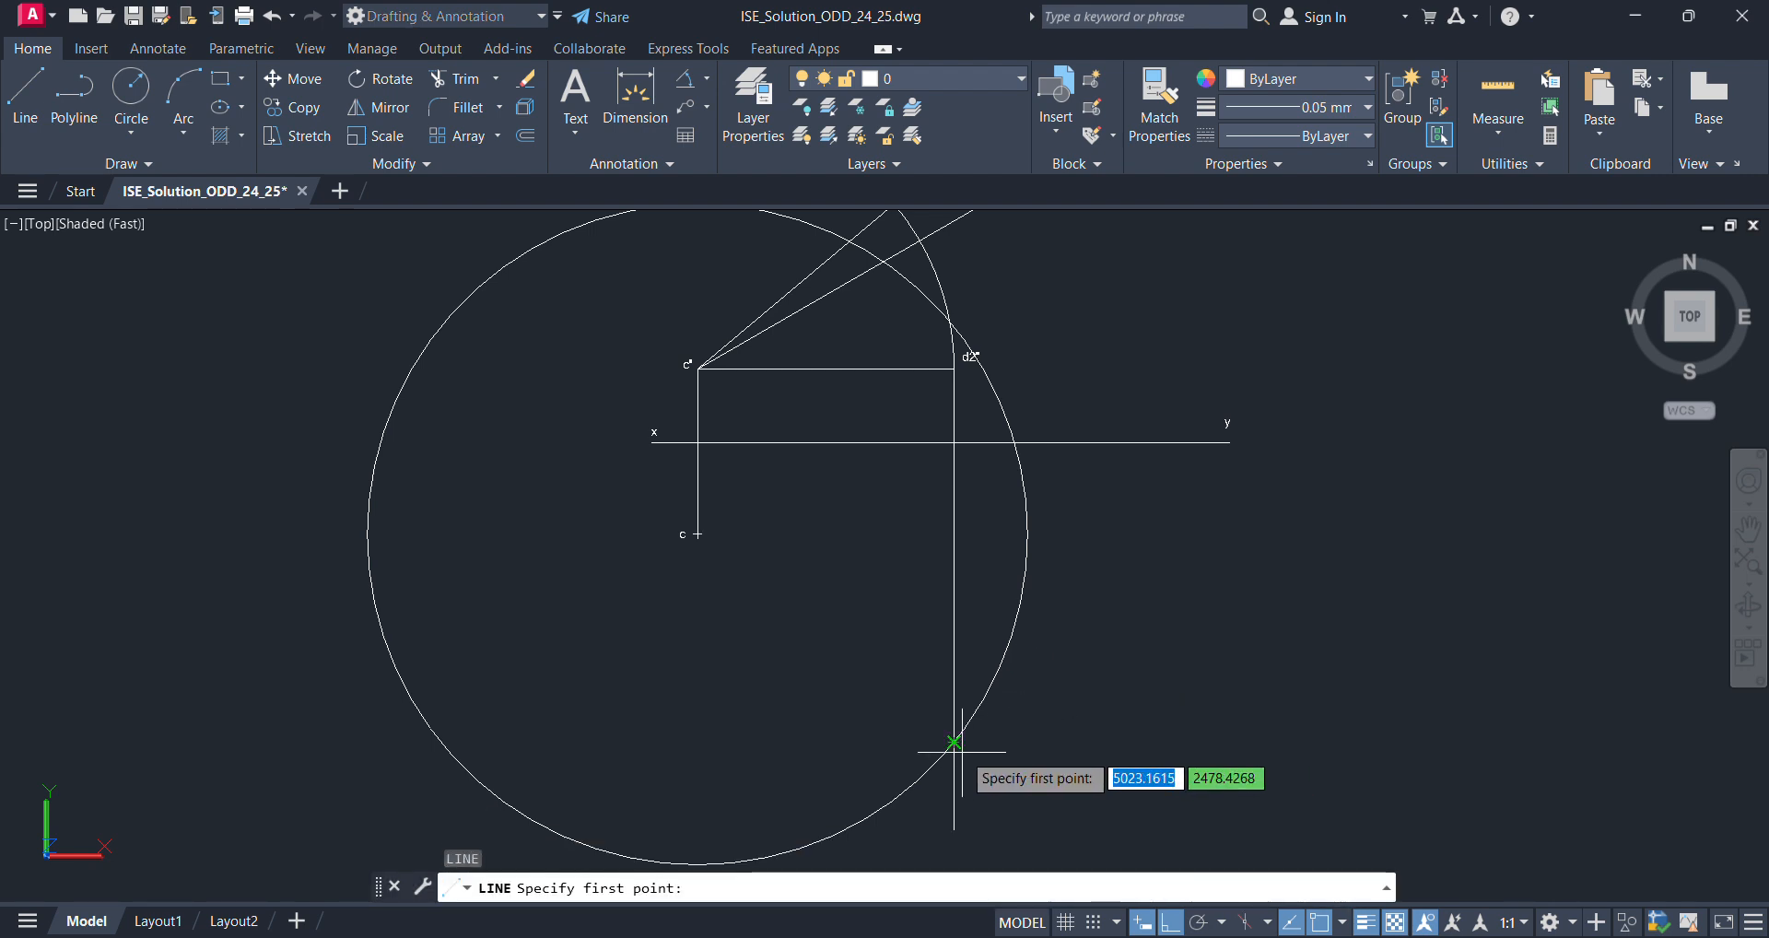
left_click(954, 741)
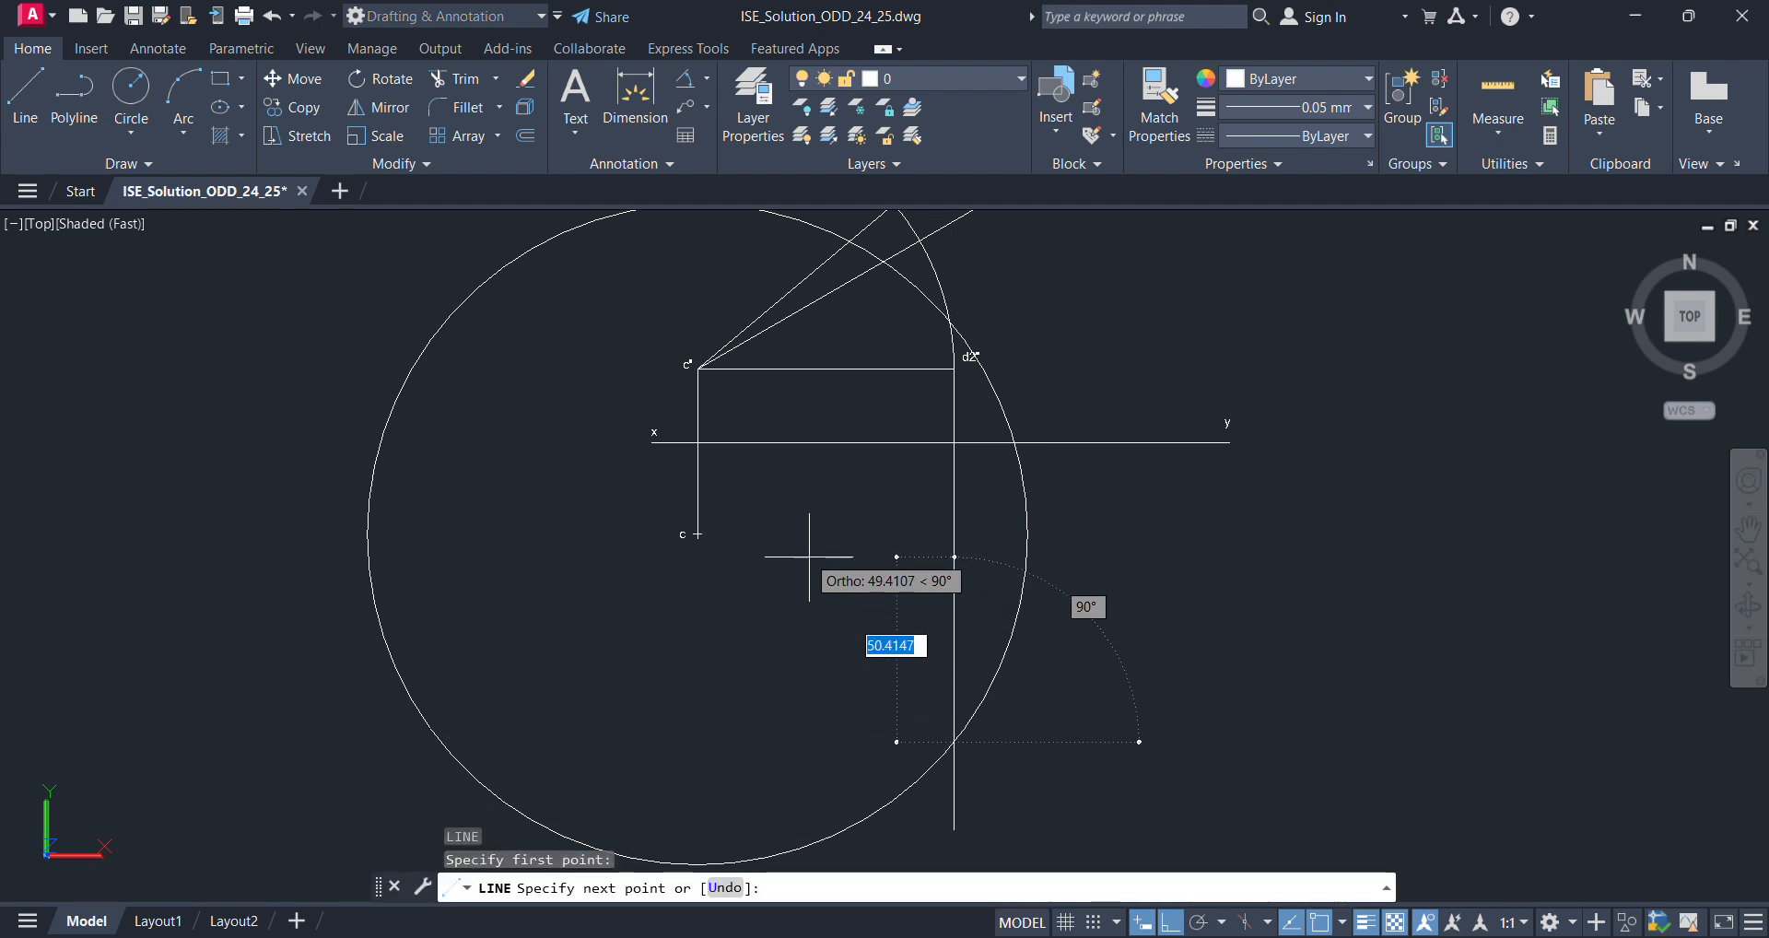
left_click(698, 533)
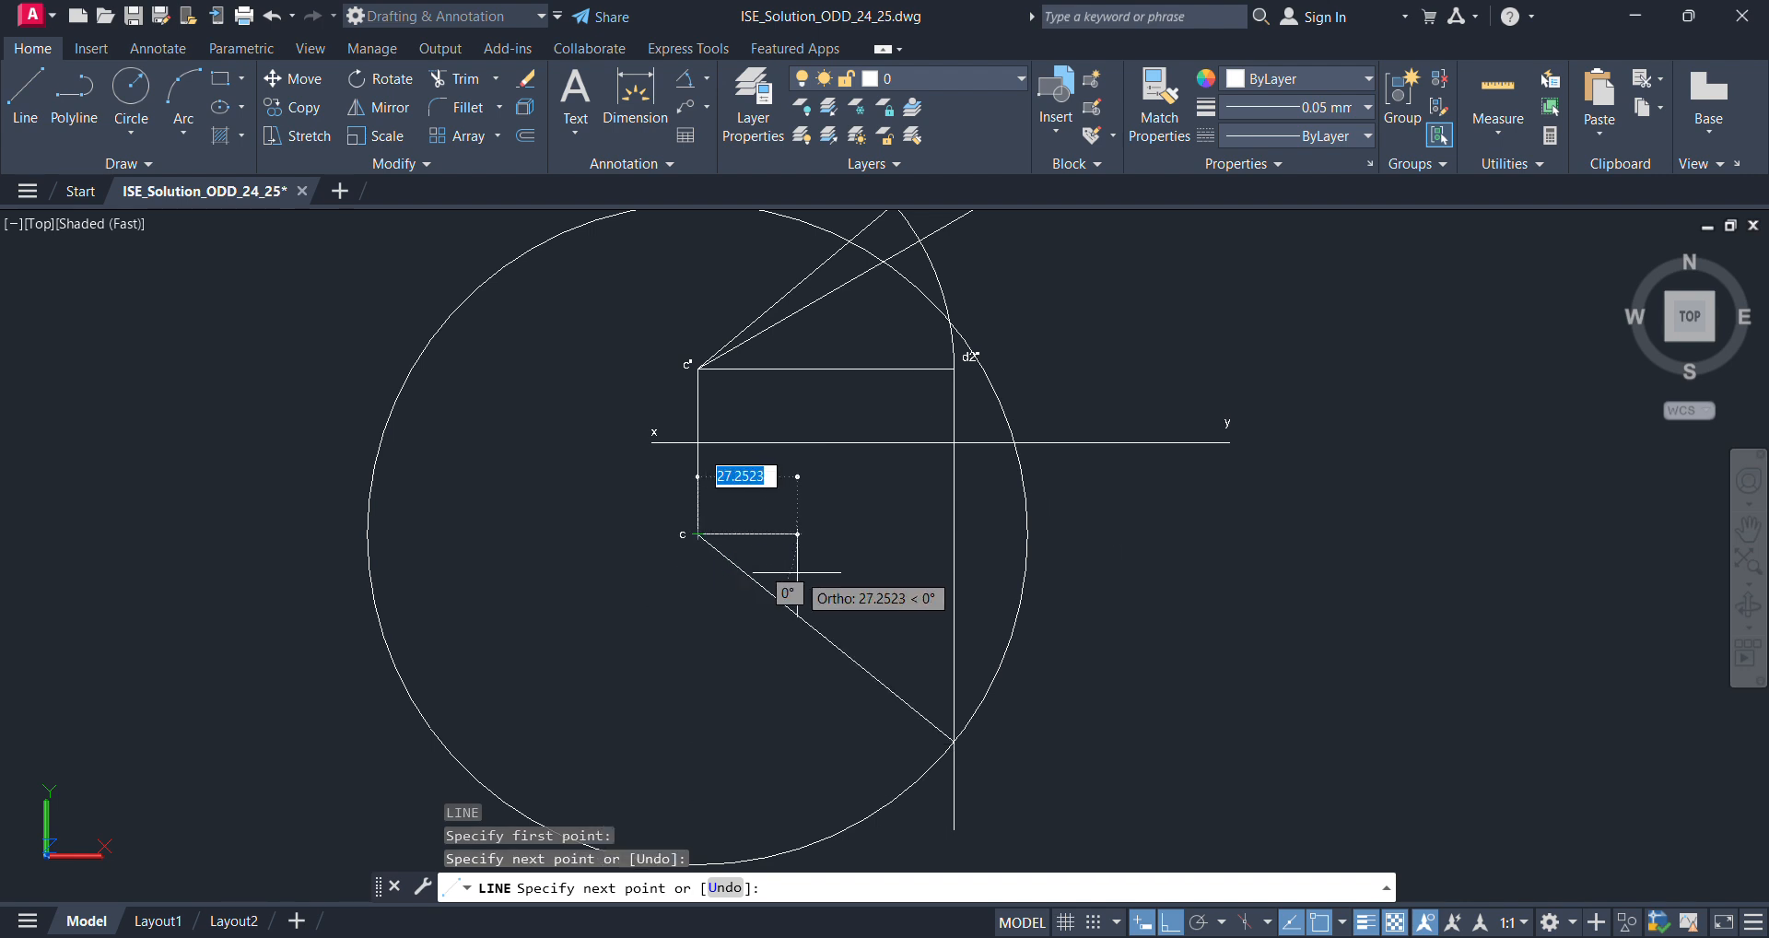
key("Escape")
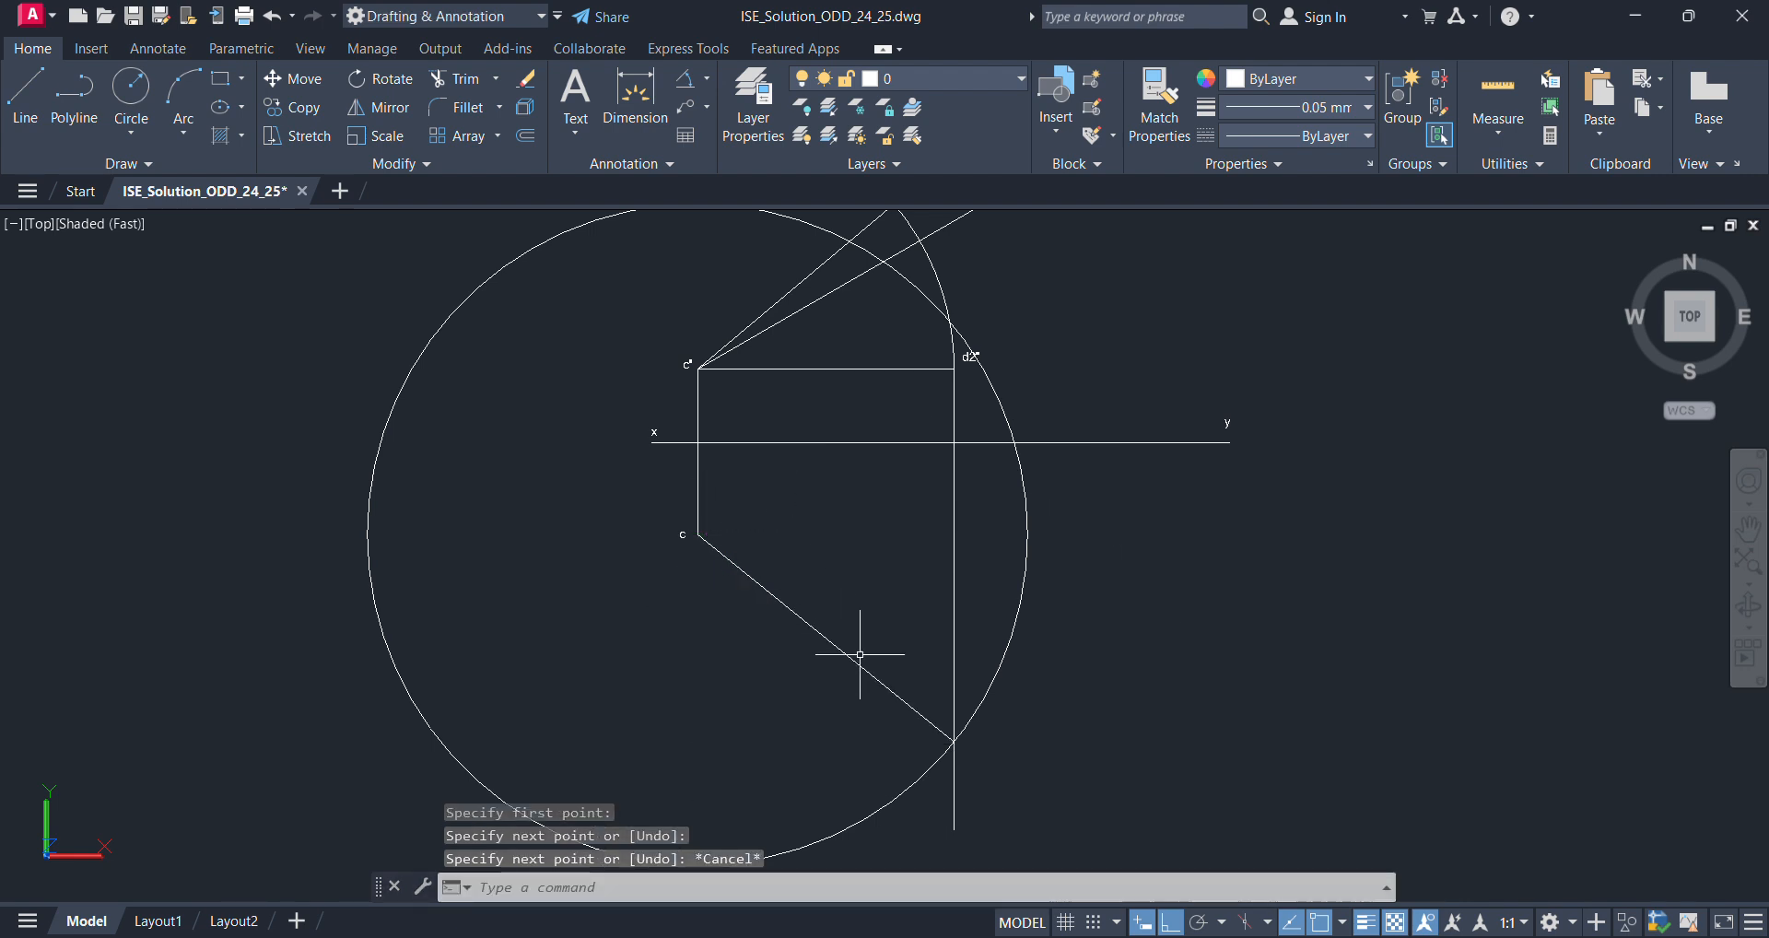
left_click(981, 712)
key("Delete")
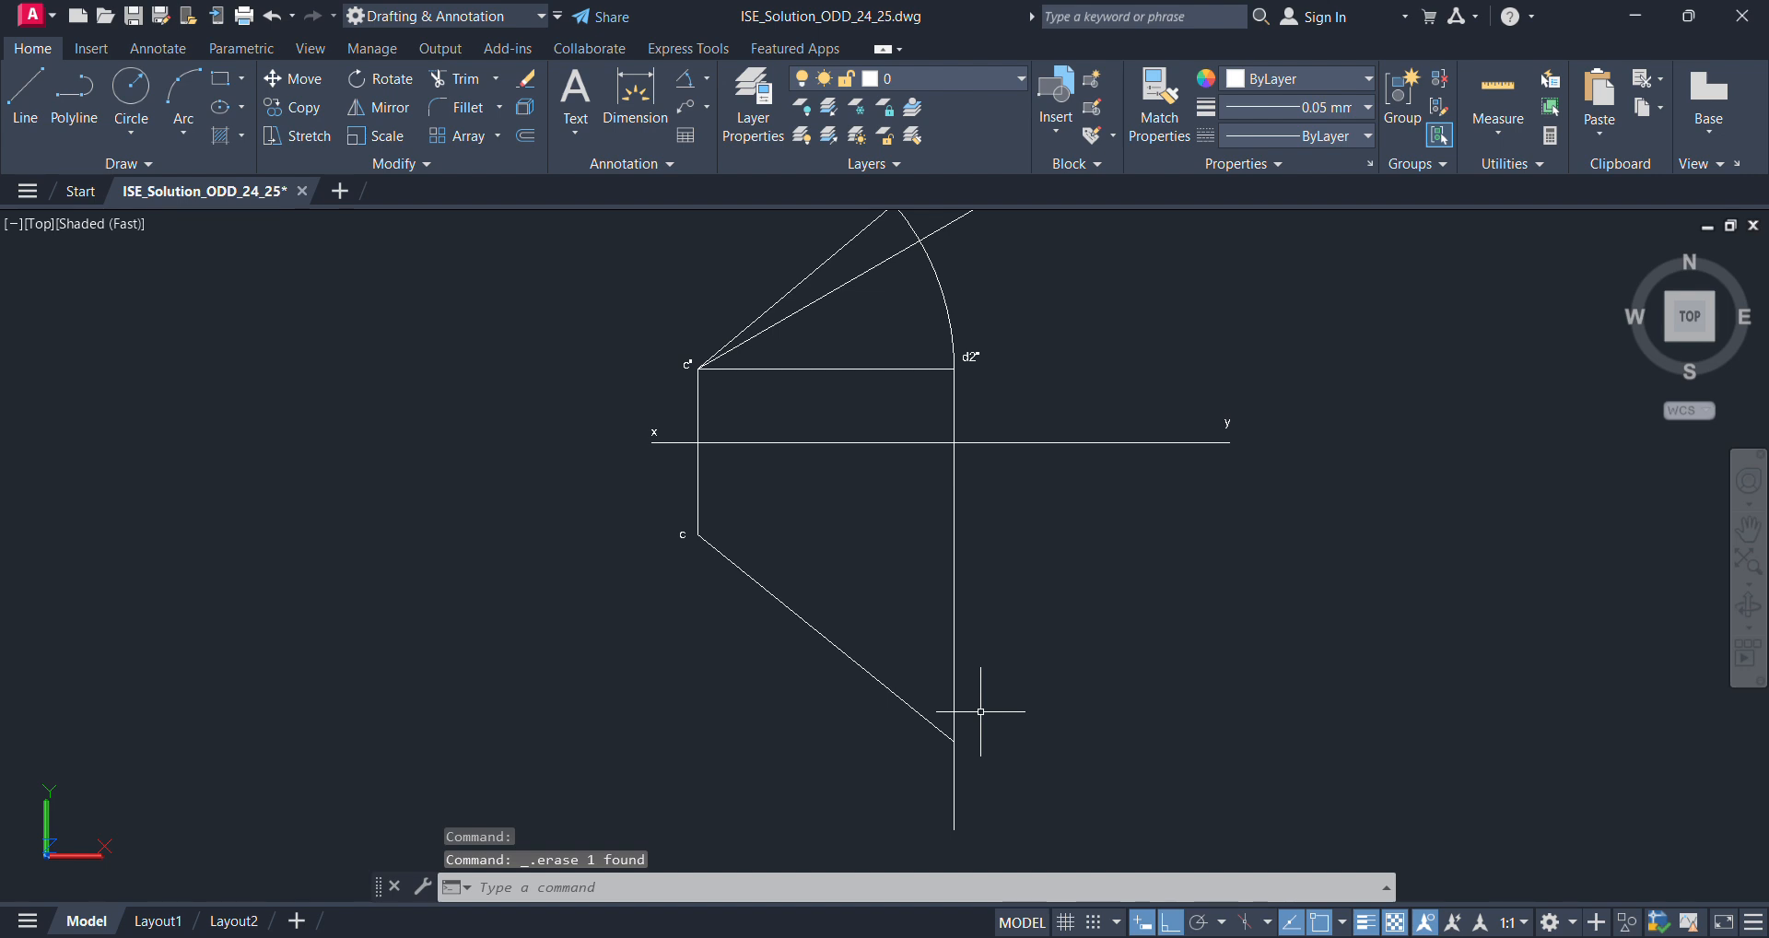
- Add the multiline text label "d2" just below and right of the sloping line's lower end
type("mt")
key("Return")
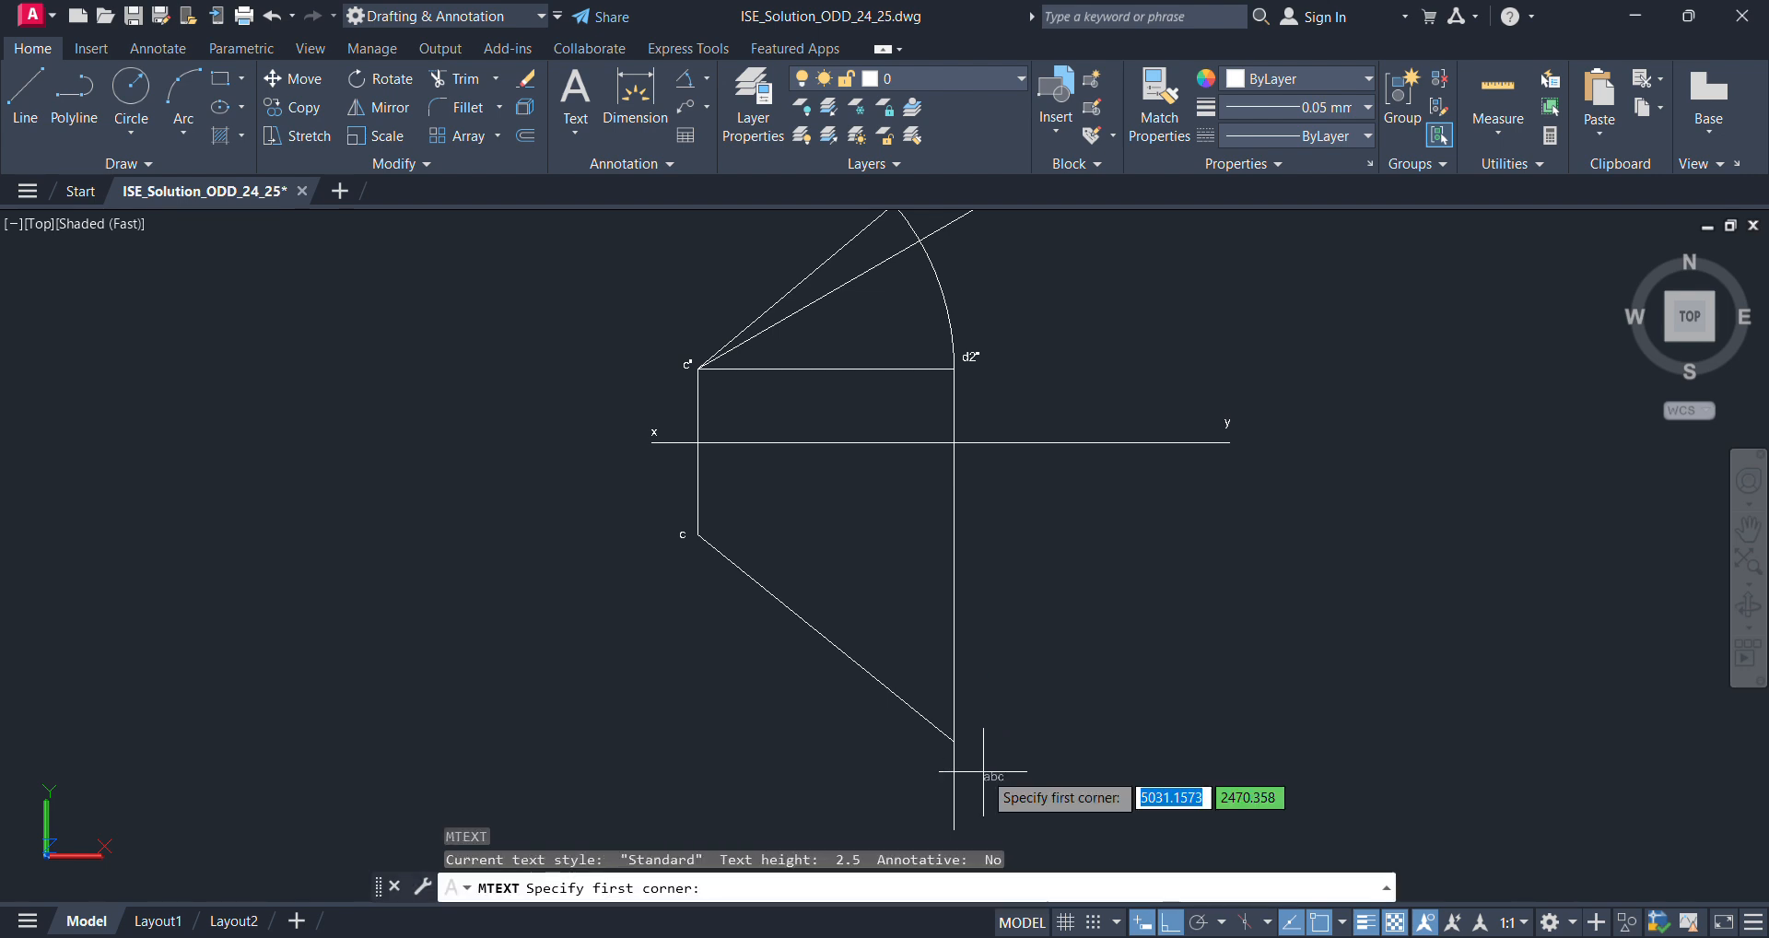
scroll(962, 749, "up", 3)
left_click(963, 752)
left_click(1081, 798)
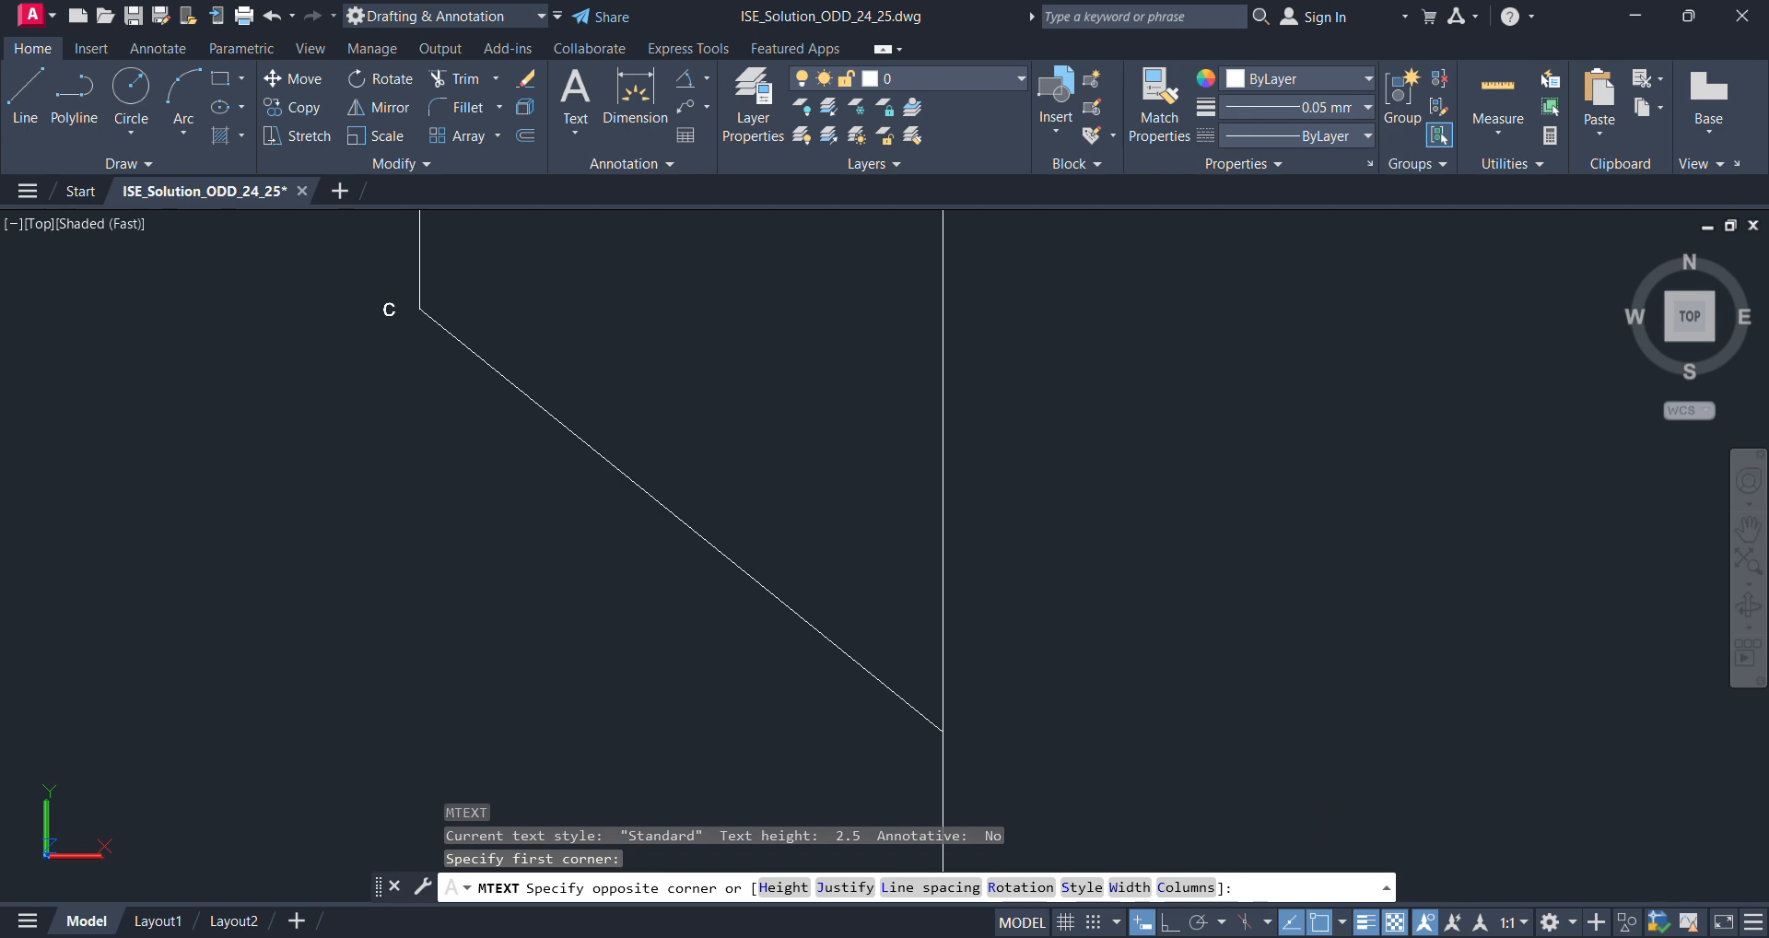
type("d2")
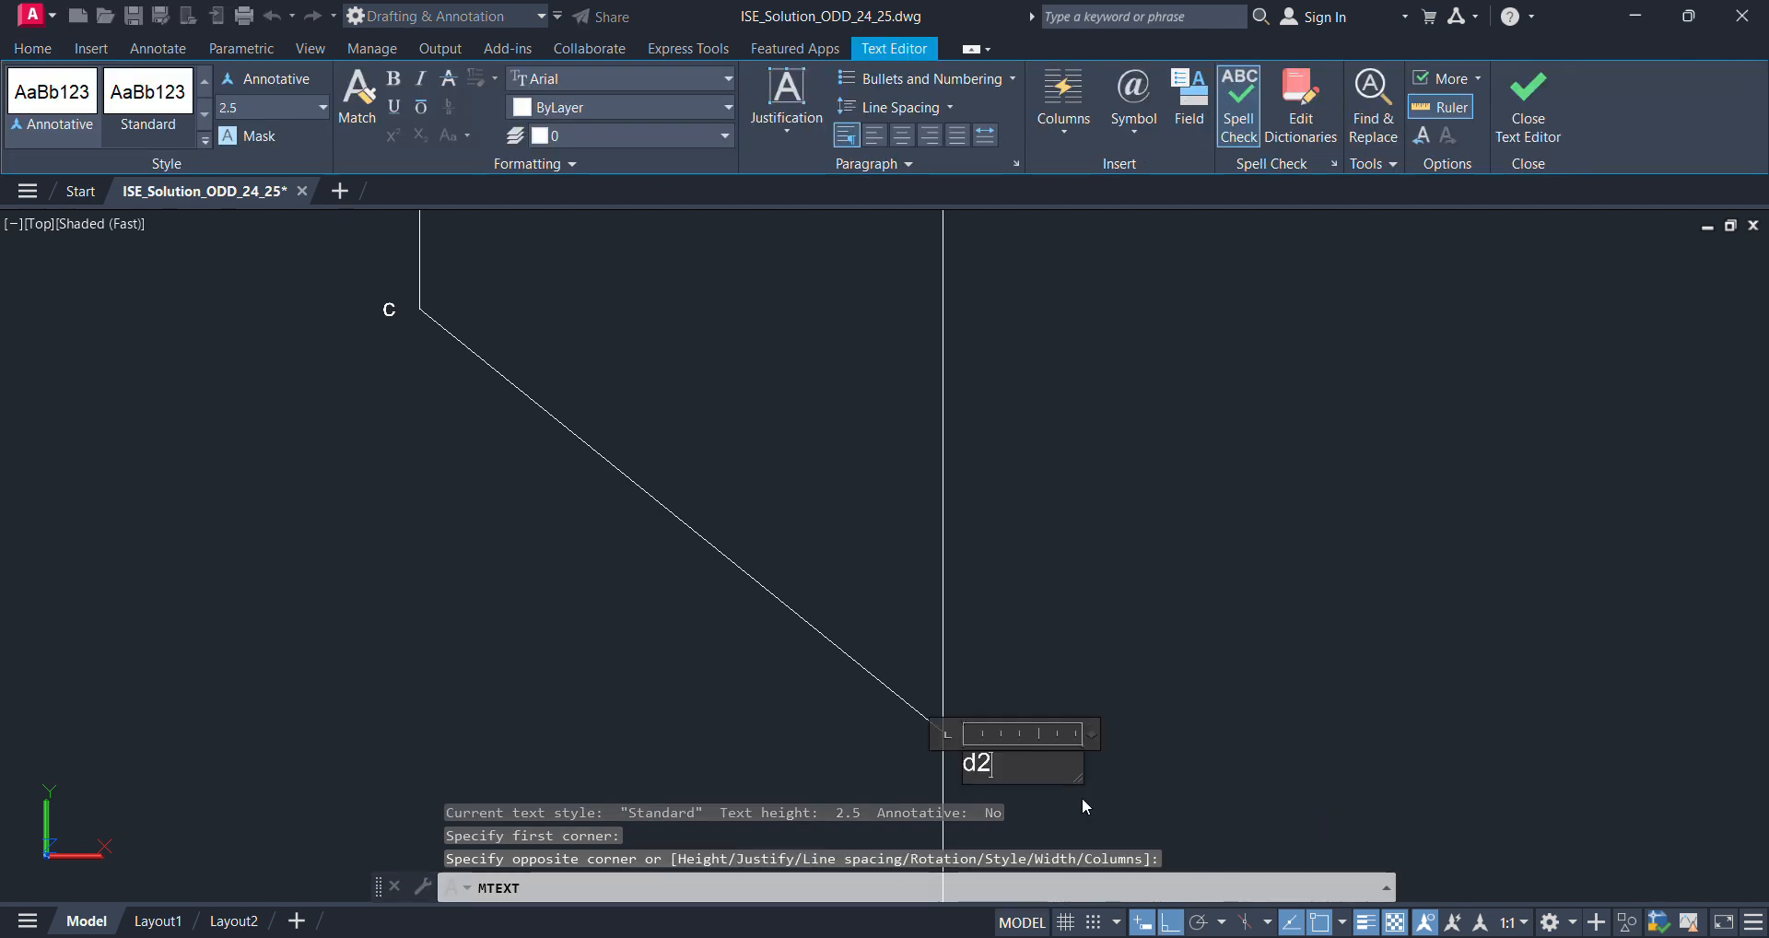
left_click(1284, 808)
- Draw a horizontal locus line through d2, extending to both sides of the vertical projector
scroll(1157, 728, "down", 4)
middle_click_drag(1169, 630, 1043, 654)
type("l")
key("Return")
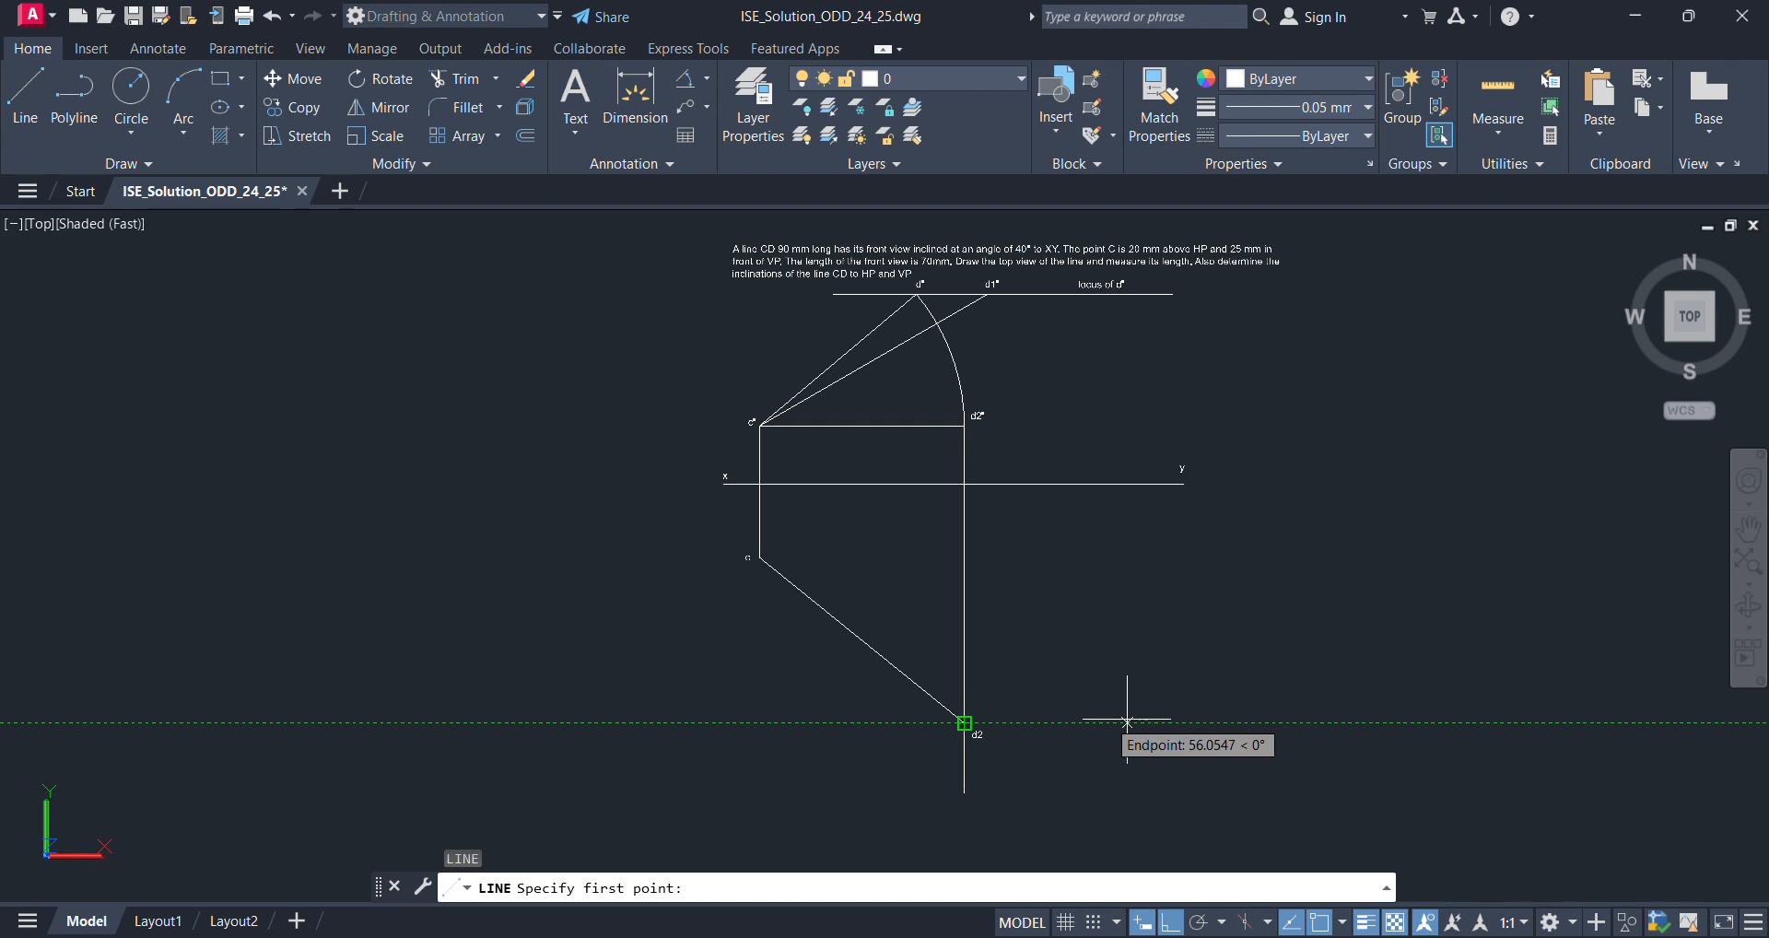
left_click(1166, 722)
left_click(800, 722)
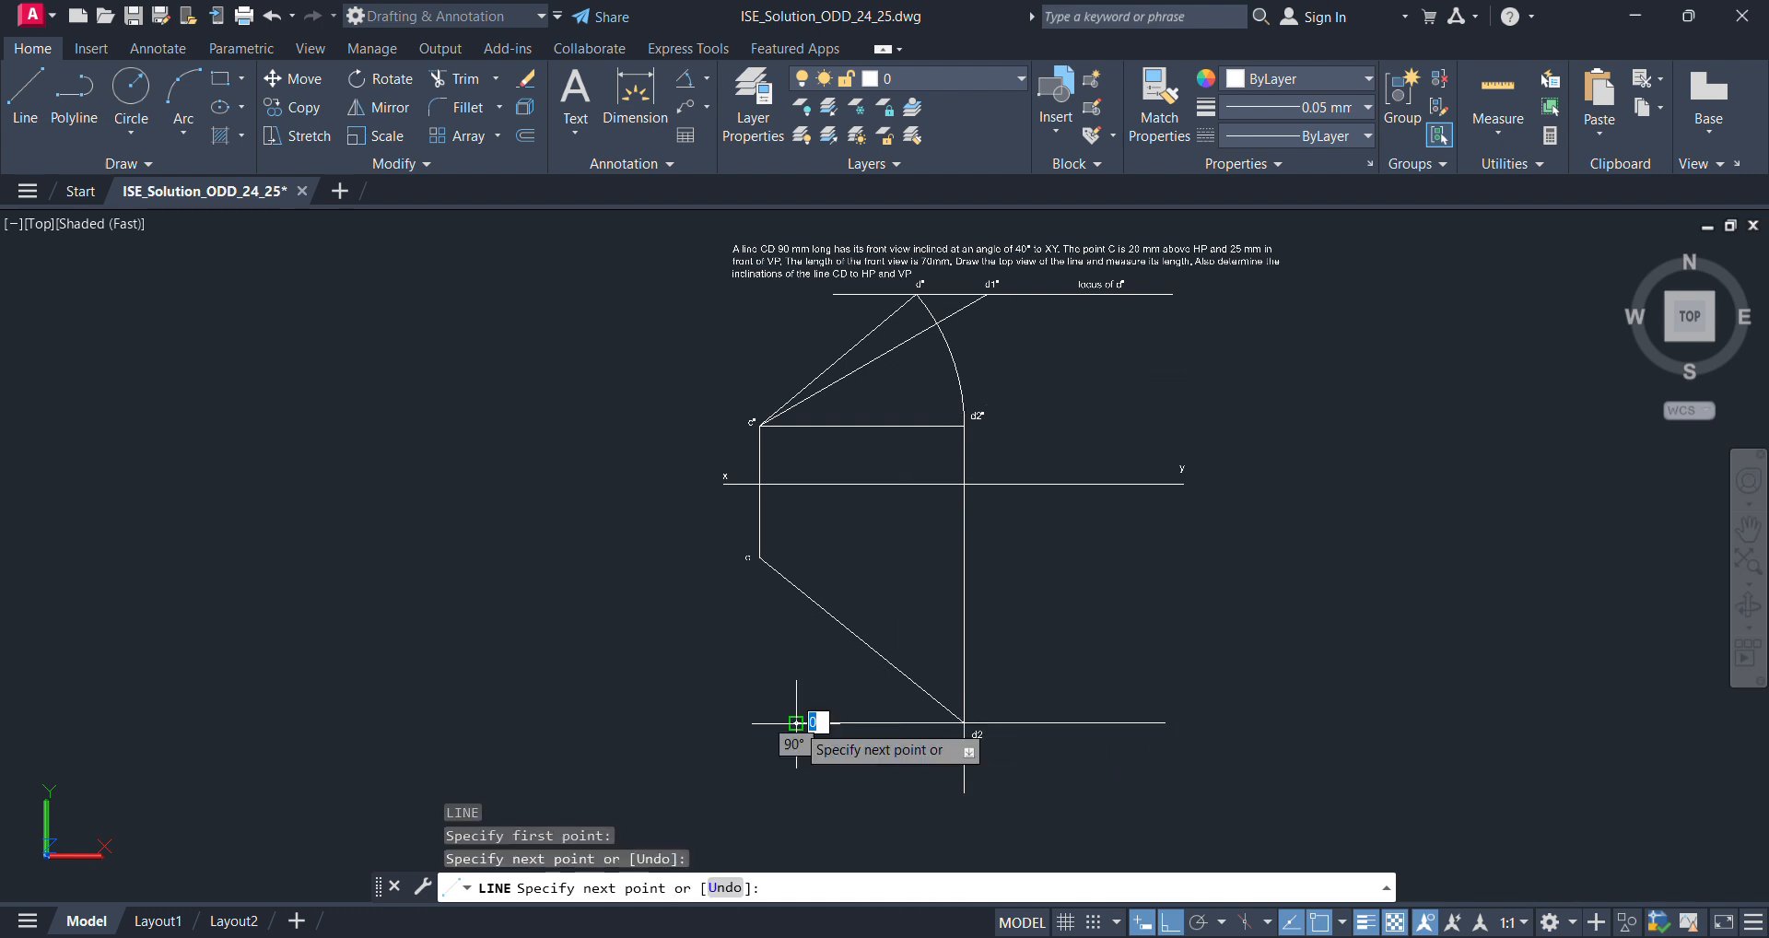
key("Escape")
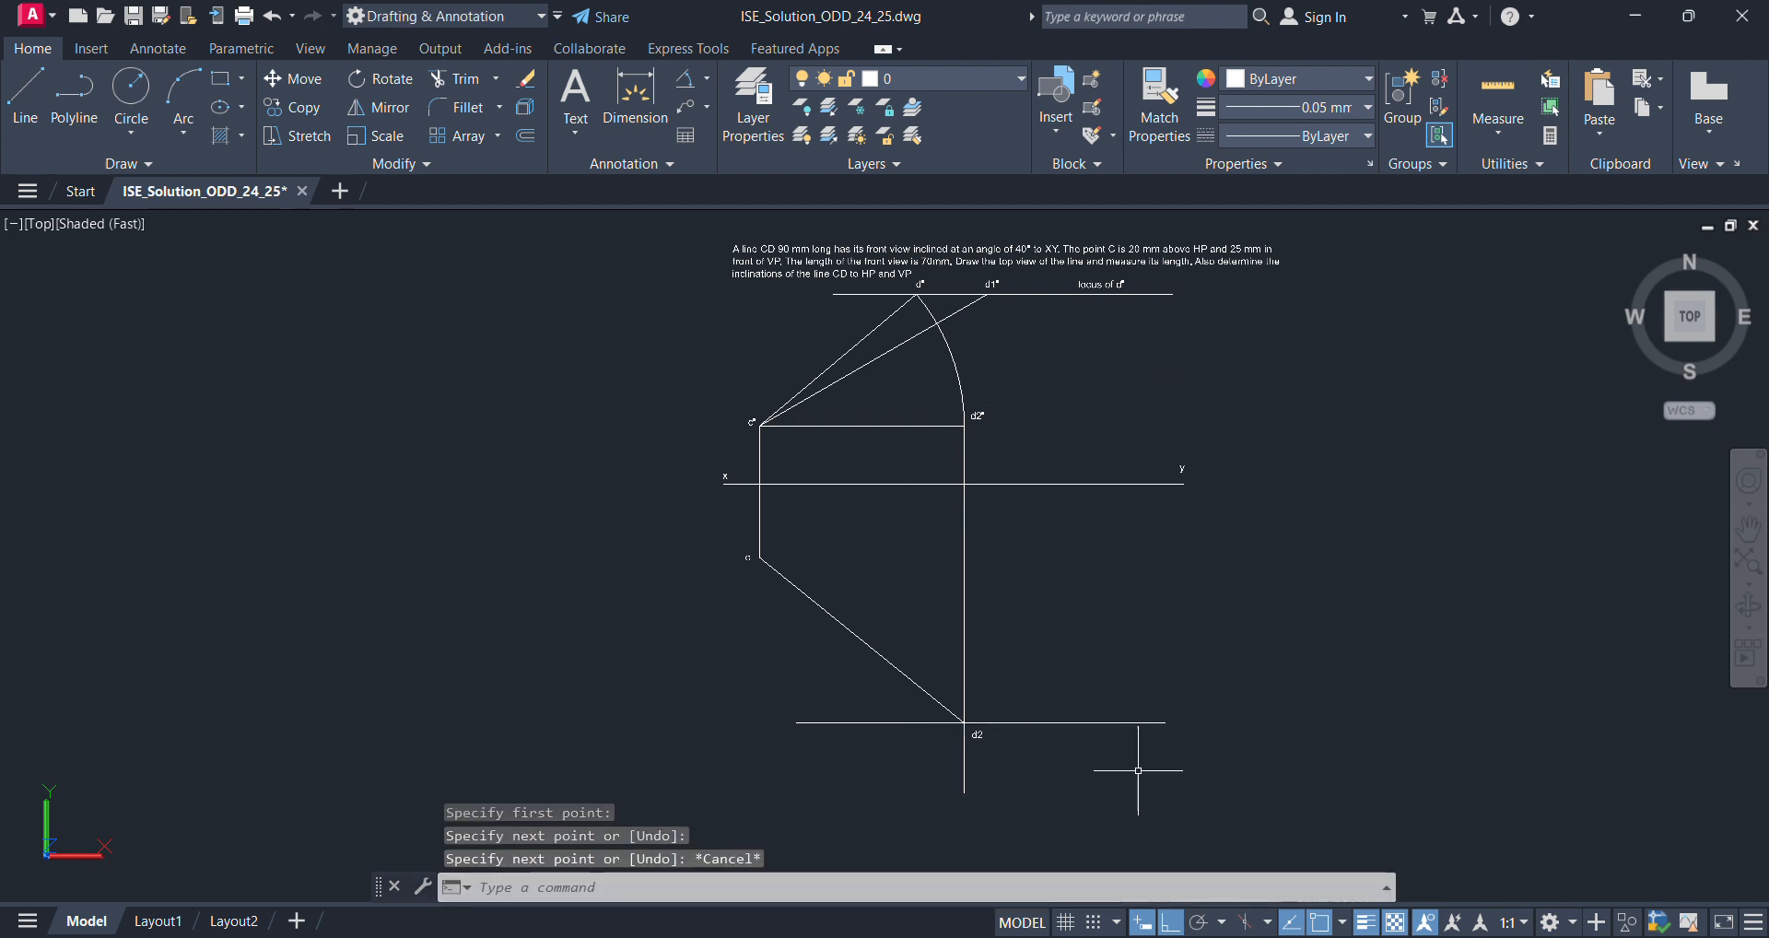
- Add the multiline text label "locus of d" above the right part of the horizontal line through d2
scroll(1158, 785, "up", 3)
type("MT")
key("Return")
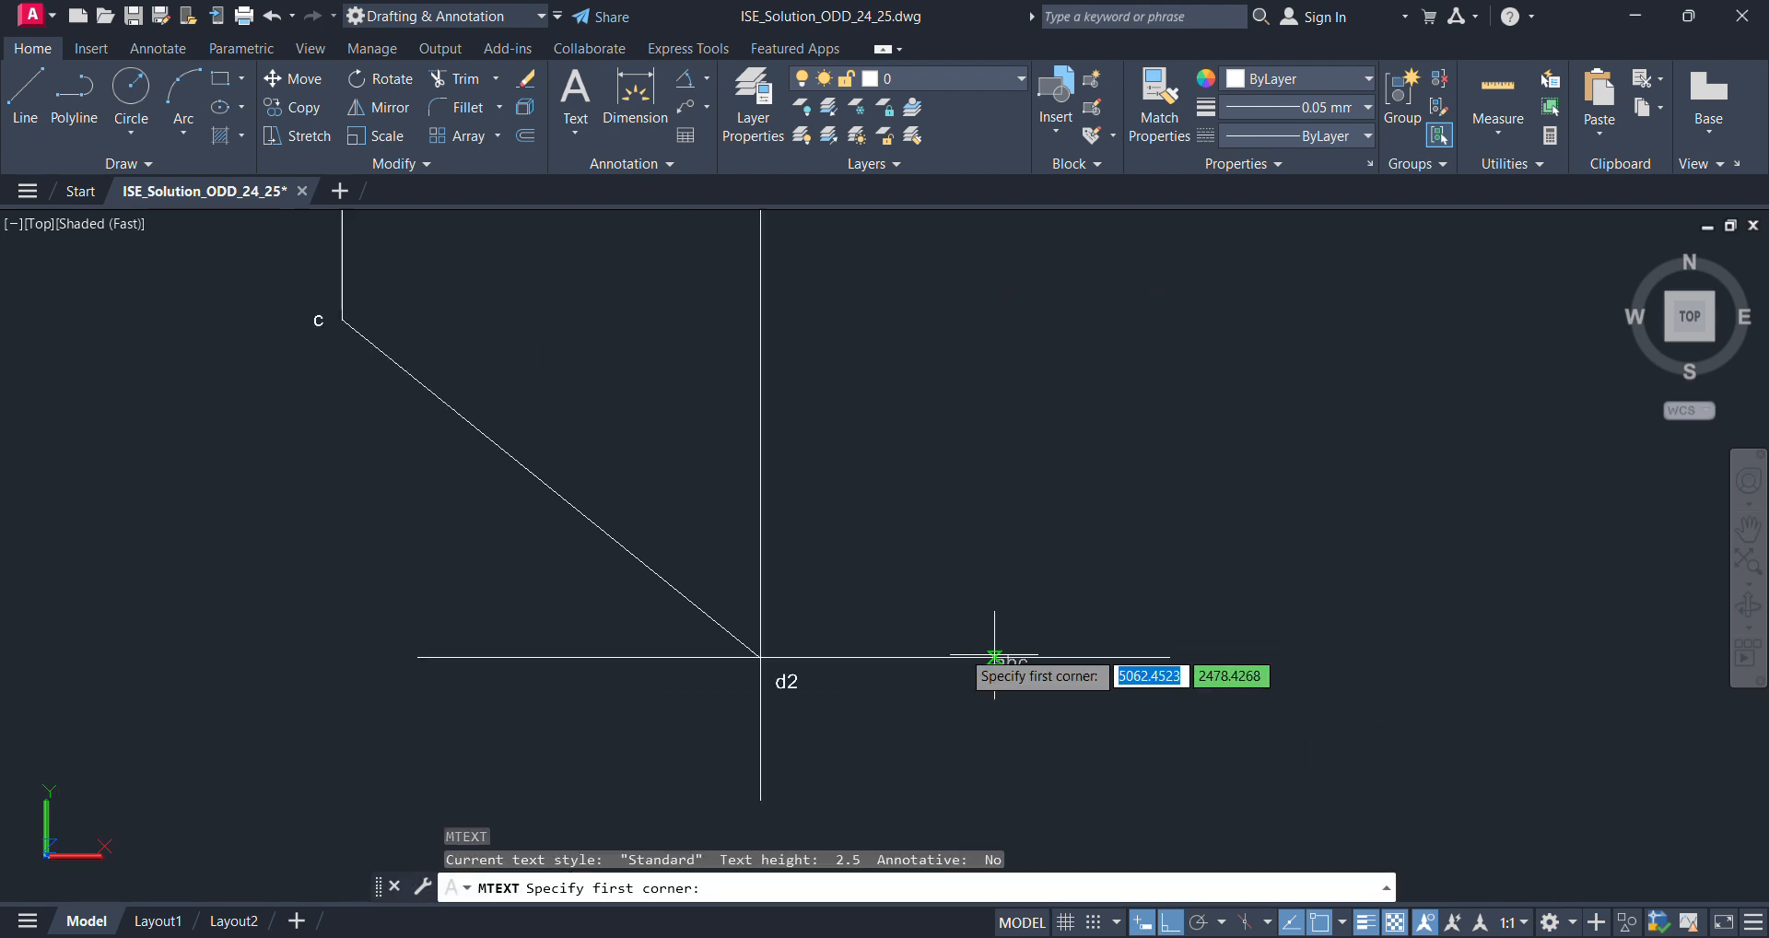
left_click(920, 628)
left_click(1170, 657)
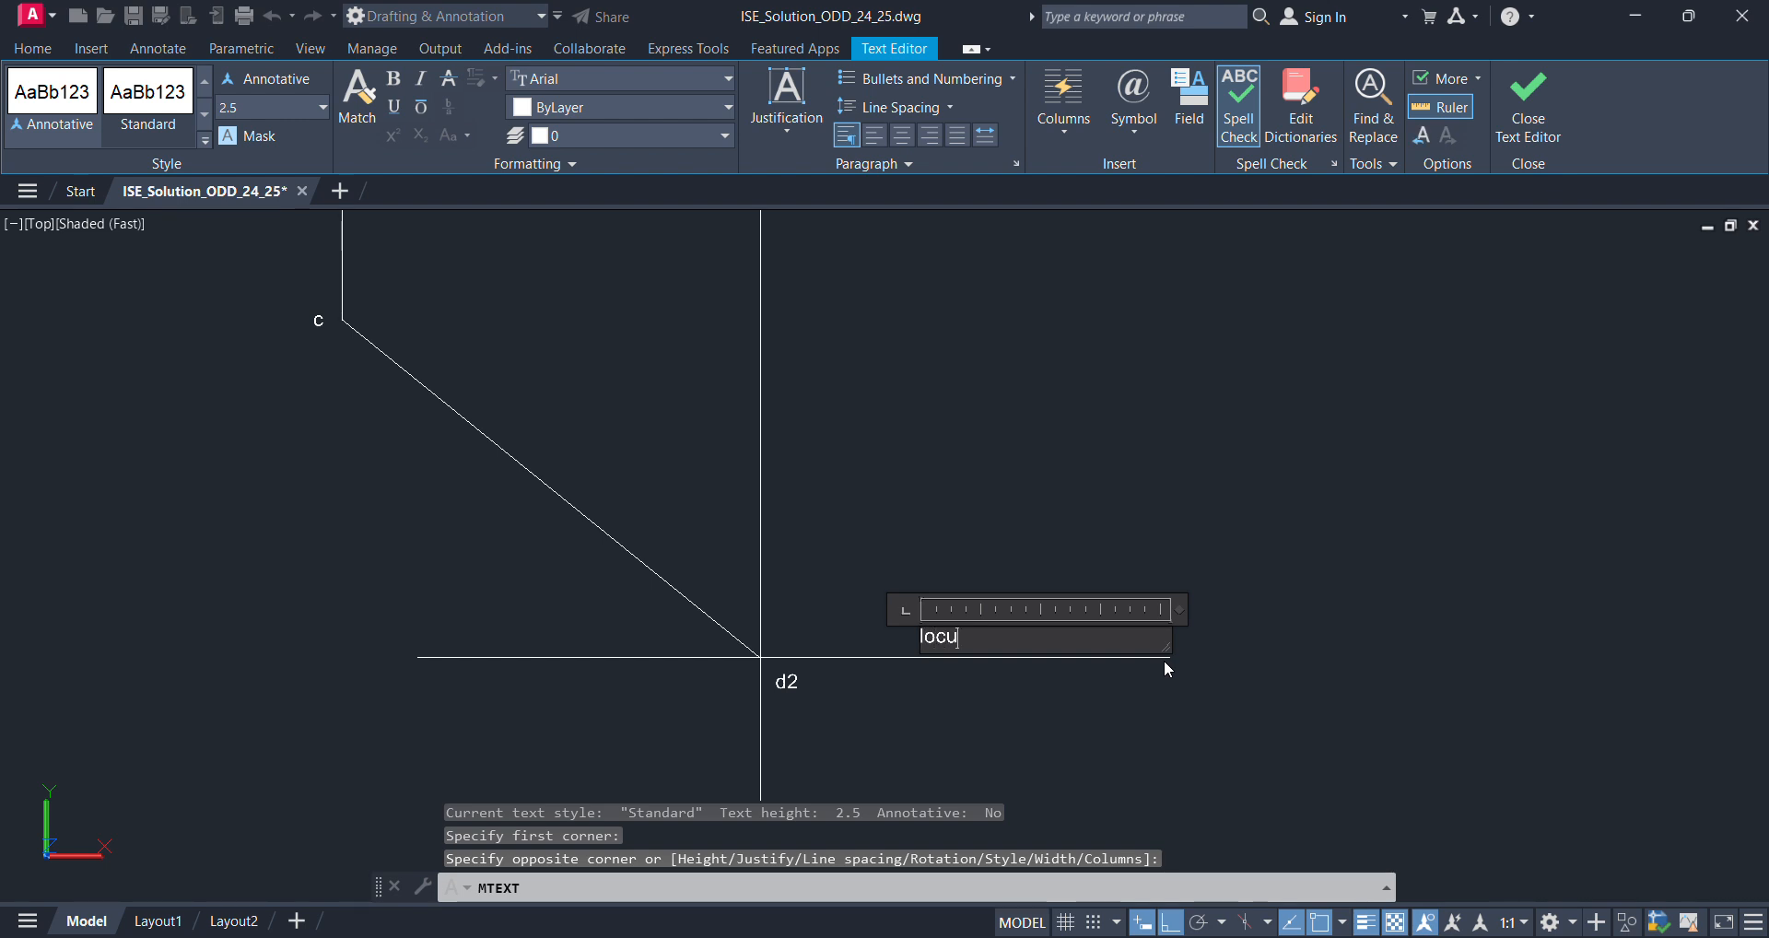
type("locus of d")
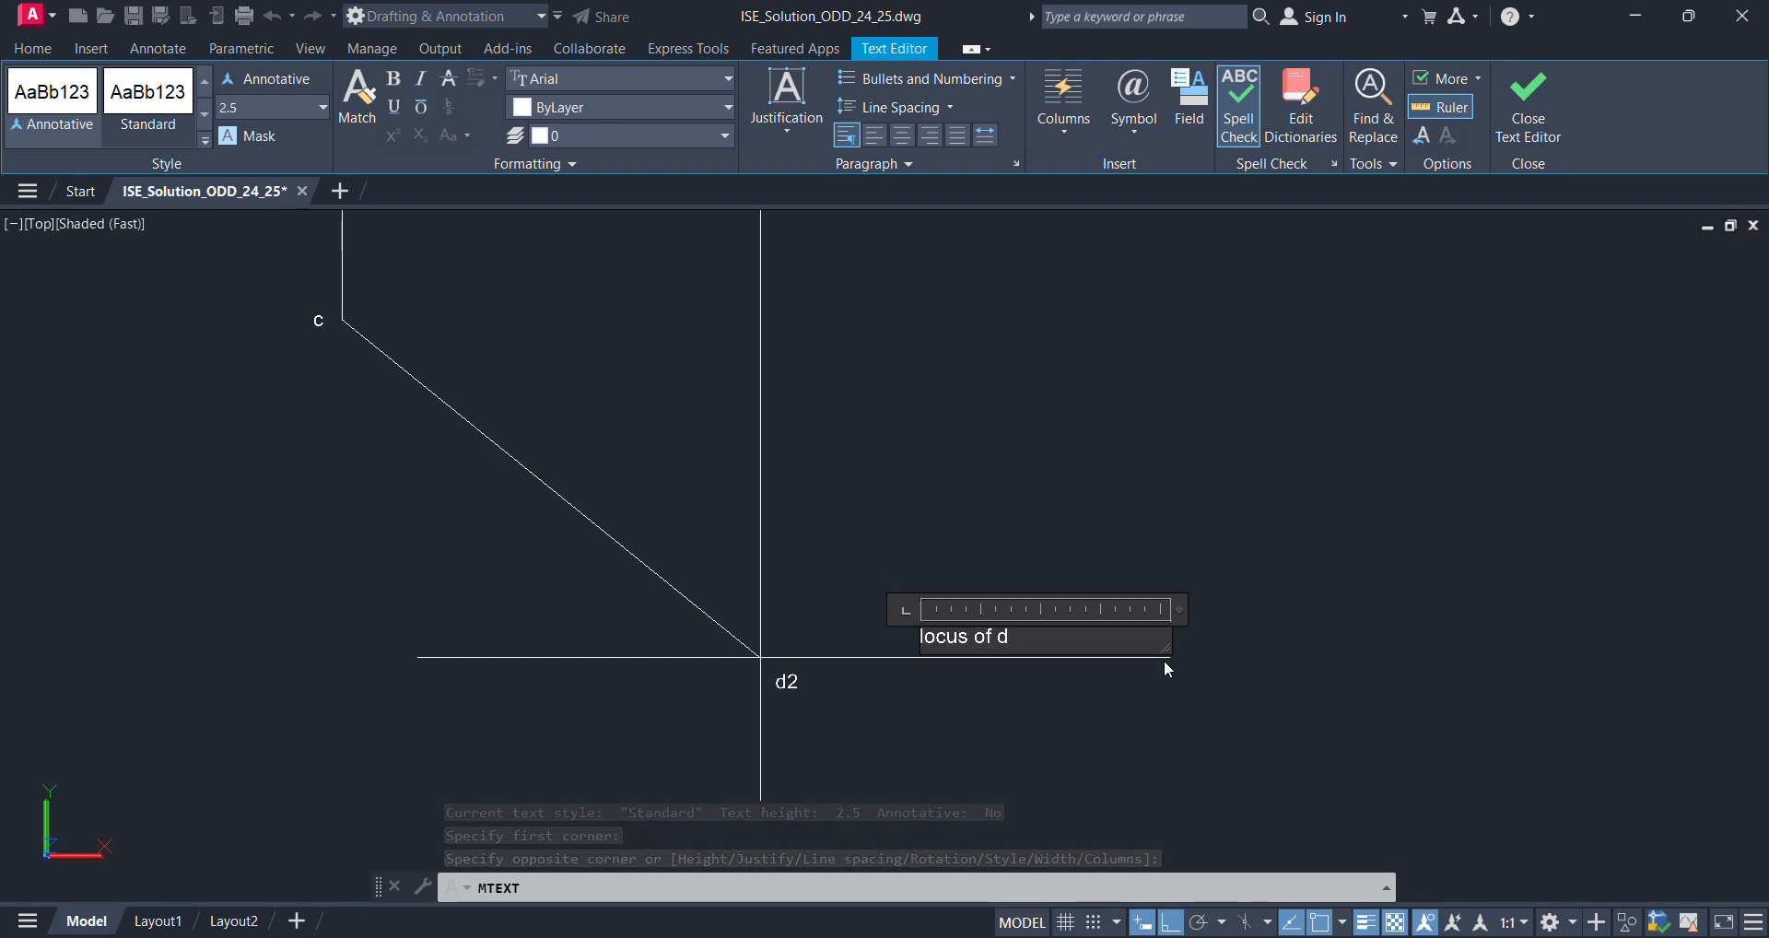
left_click(1279, 786)
- Draw a horizontal line from c to the right, extending past the vertical projector from d2'
scroll(990, 600, "down", 4)
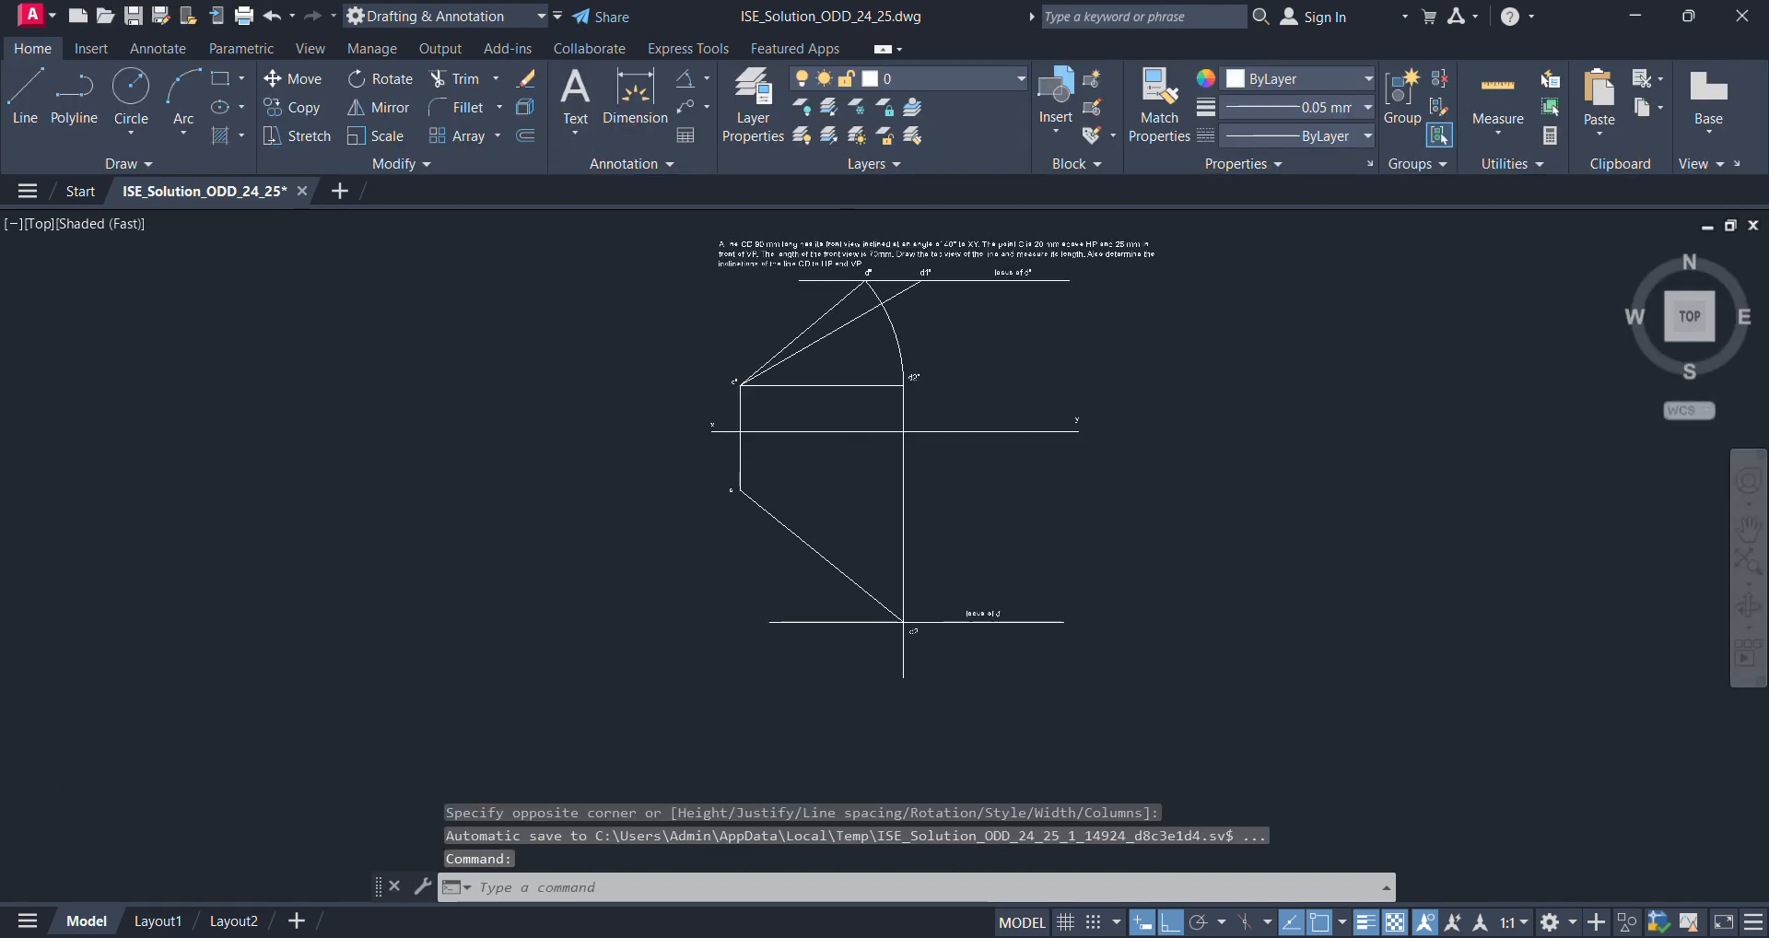
middle_click_drag(989, 601, 1086, 670)
scroll(1086, 664, "up", 2)
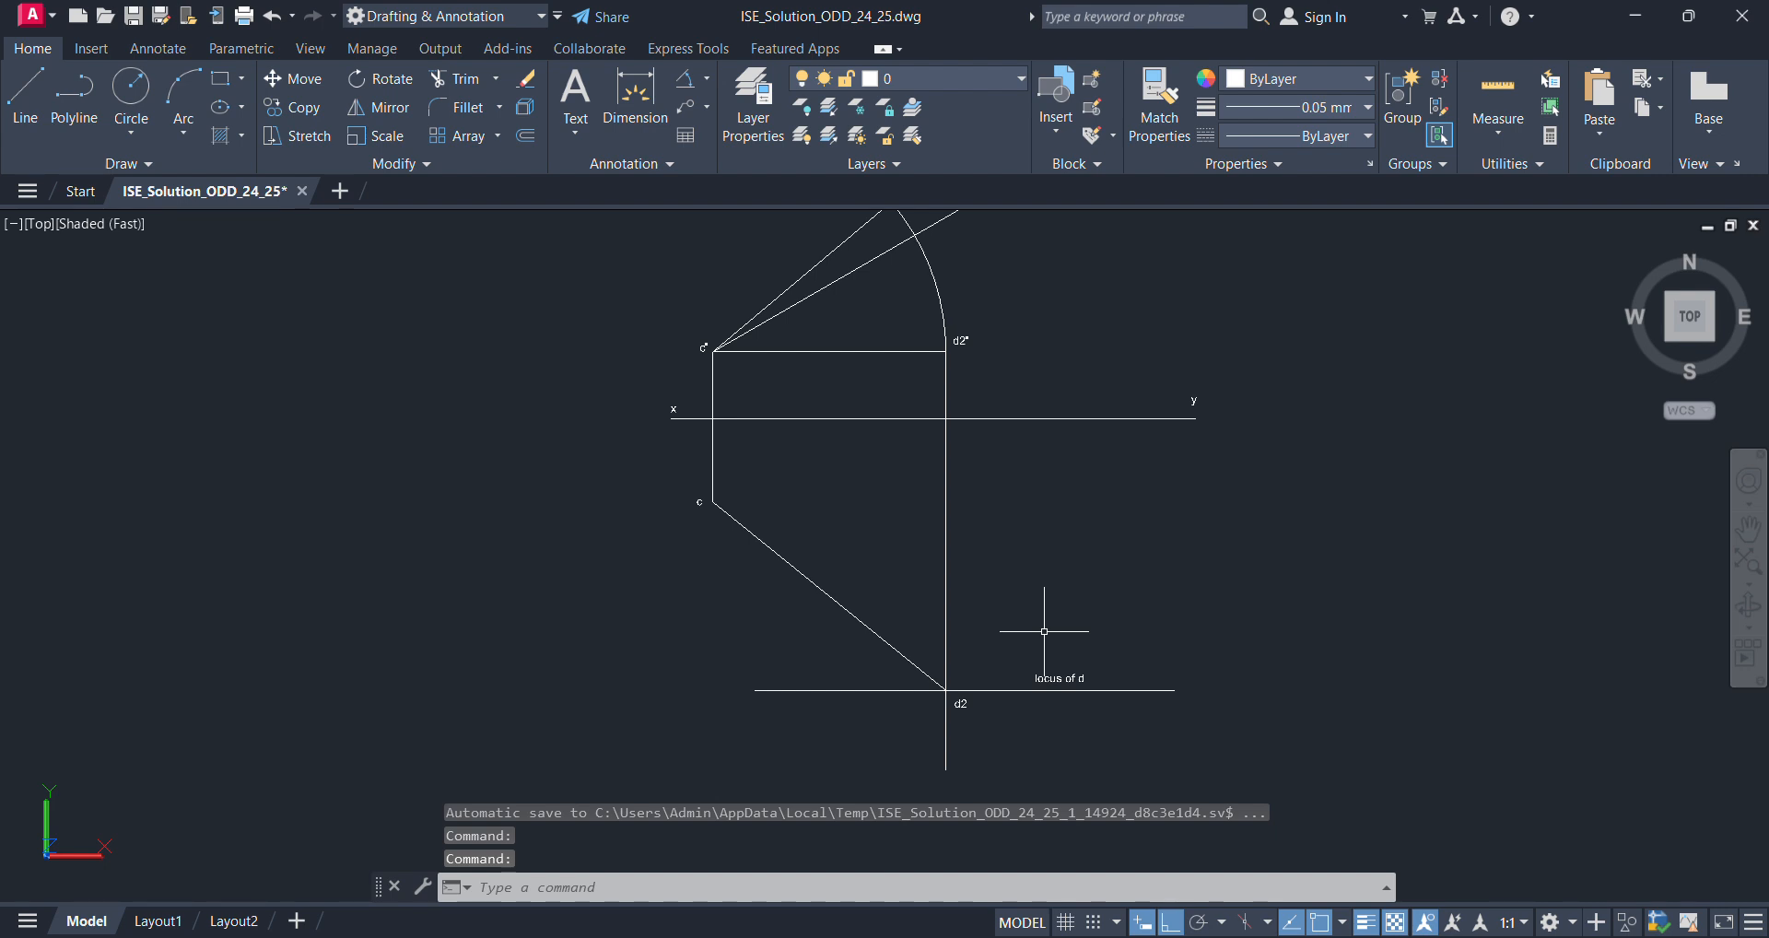
type("L")
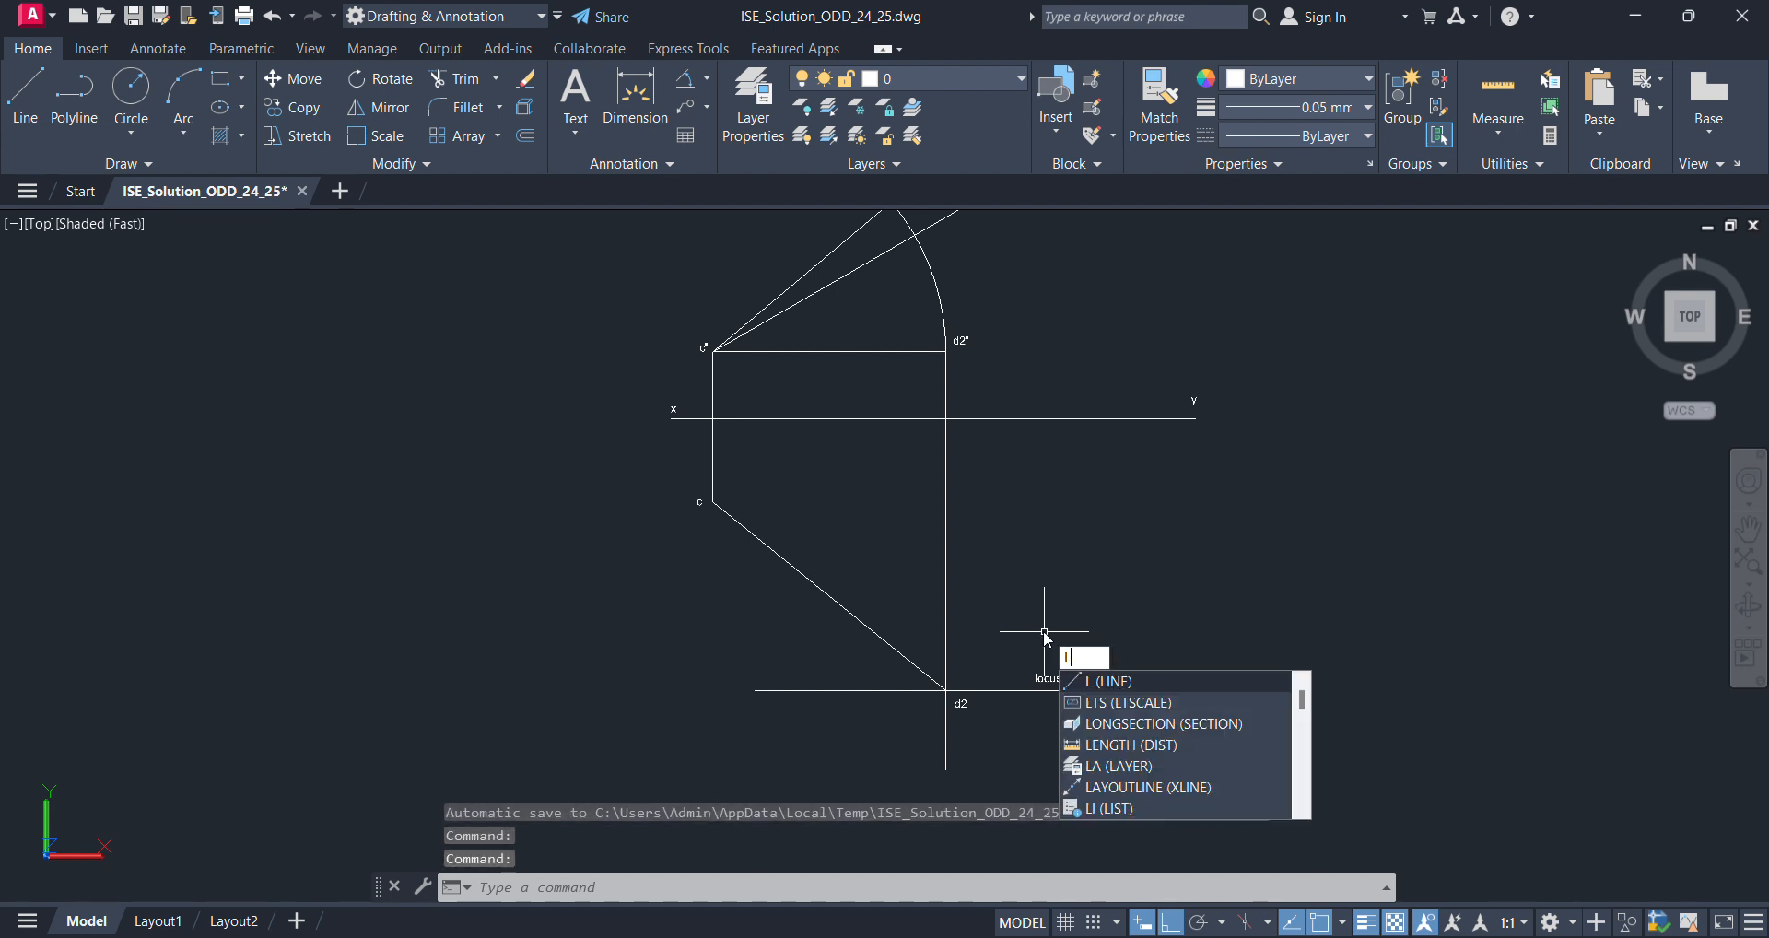
key("Return")
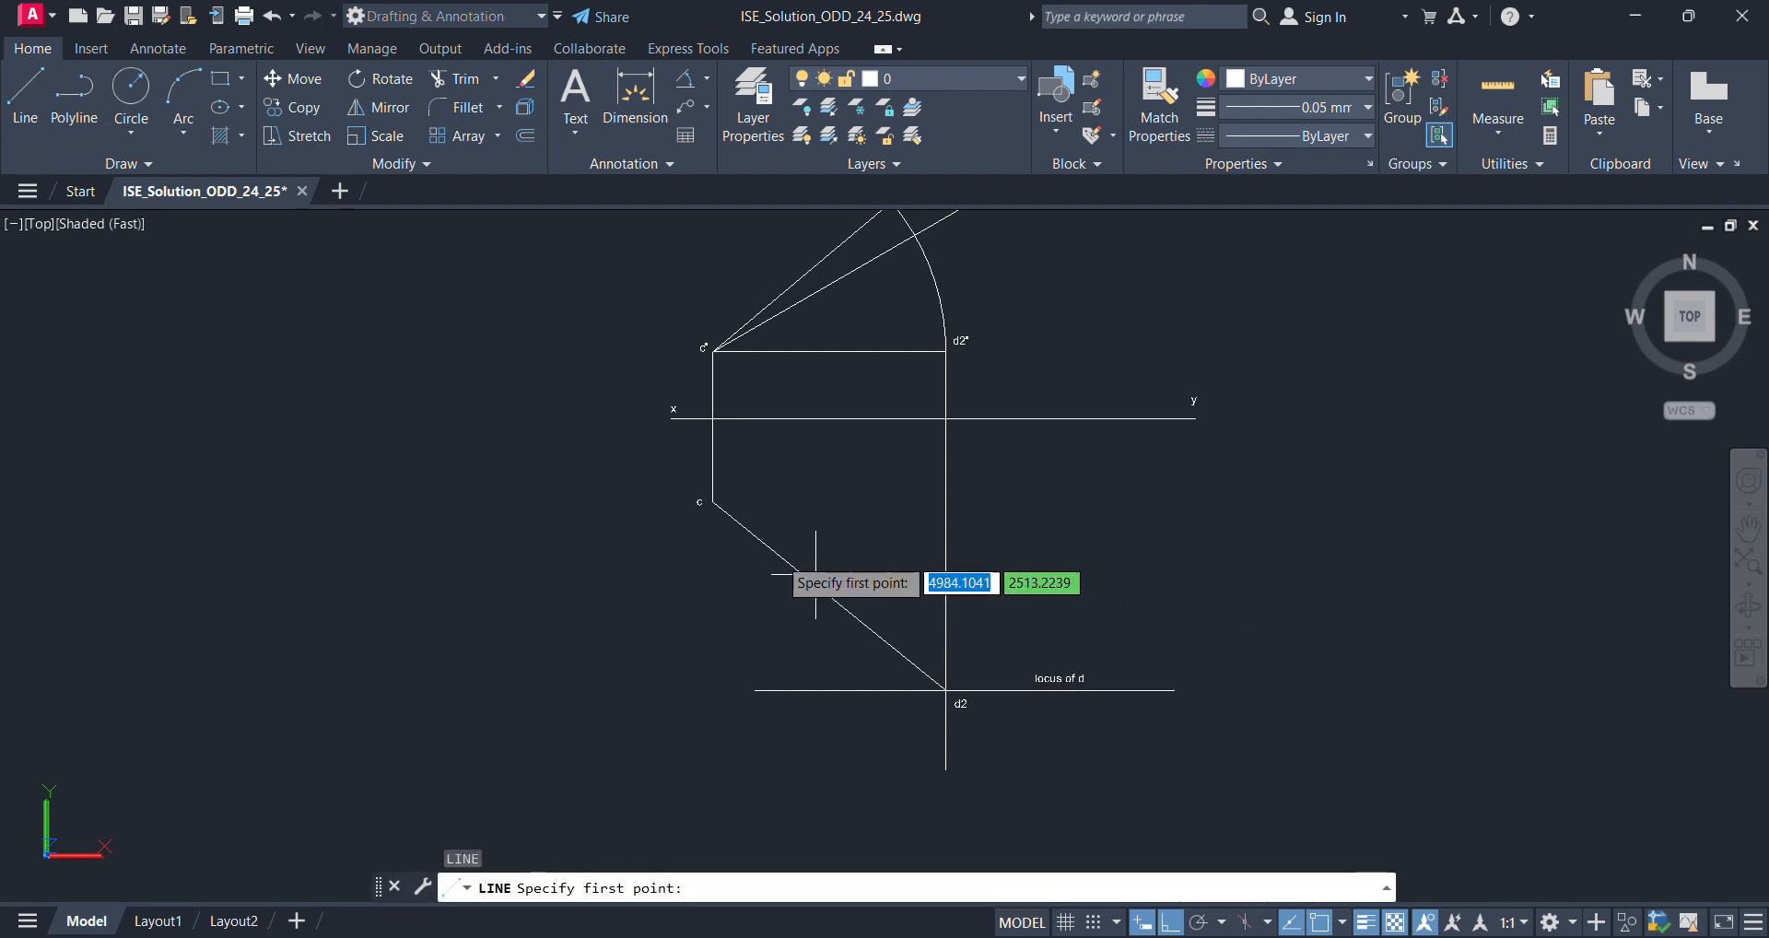
left_click(716, 502)
left_click(1059, 503)
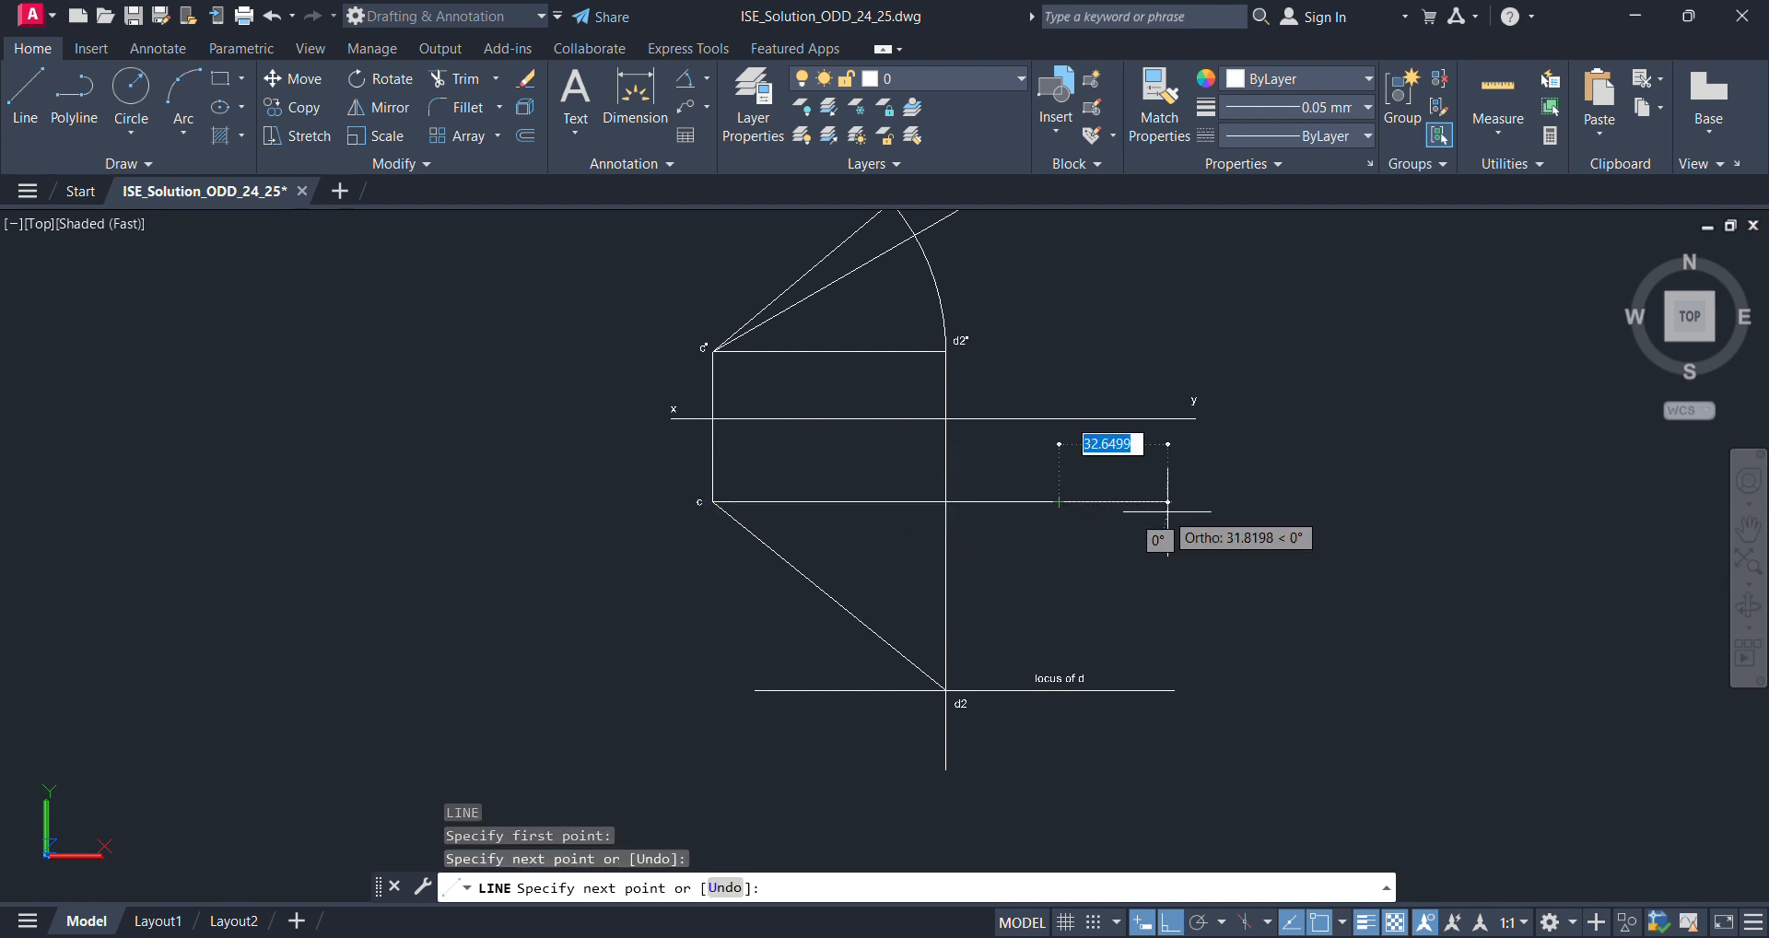
key("Return")
- Draw a vertical projector from d1' down to the horizontal line through c
scroll(1158, 518, "down", 3)
scroll(1087, 365, "up", 5)
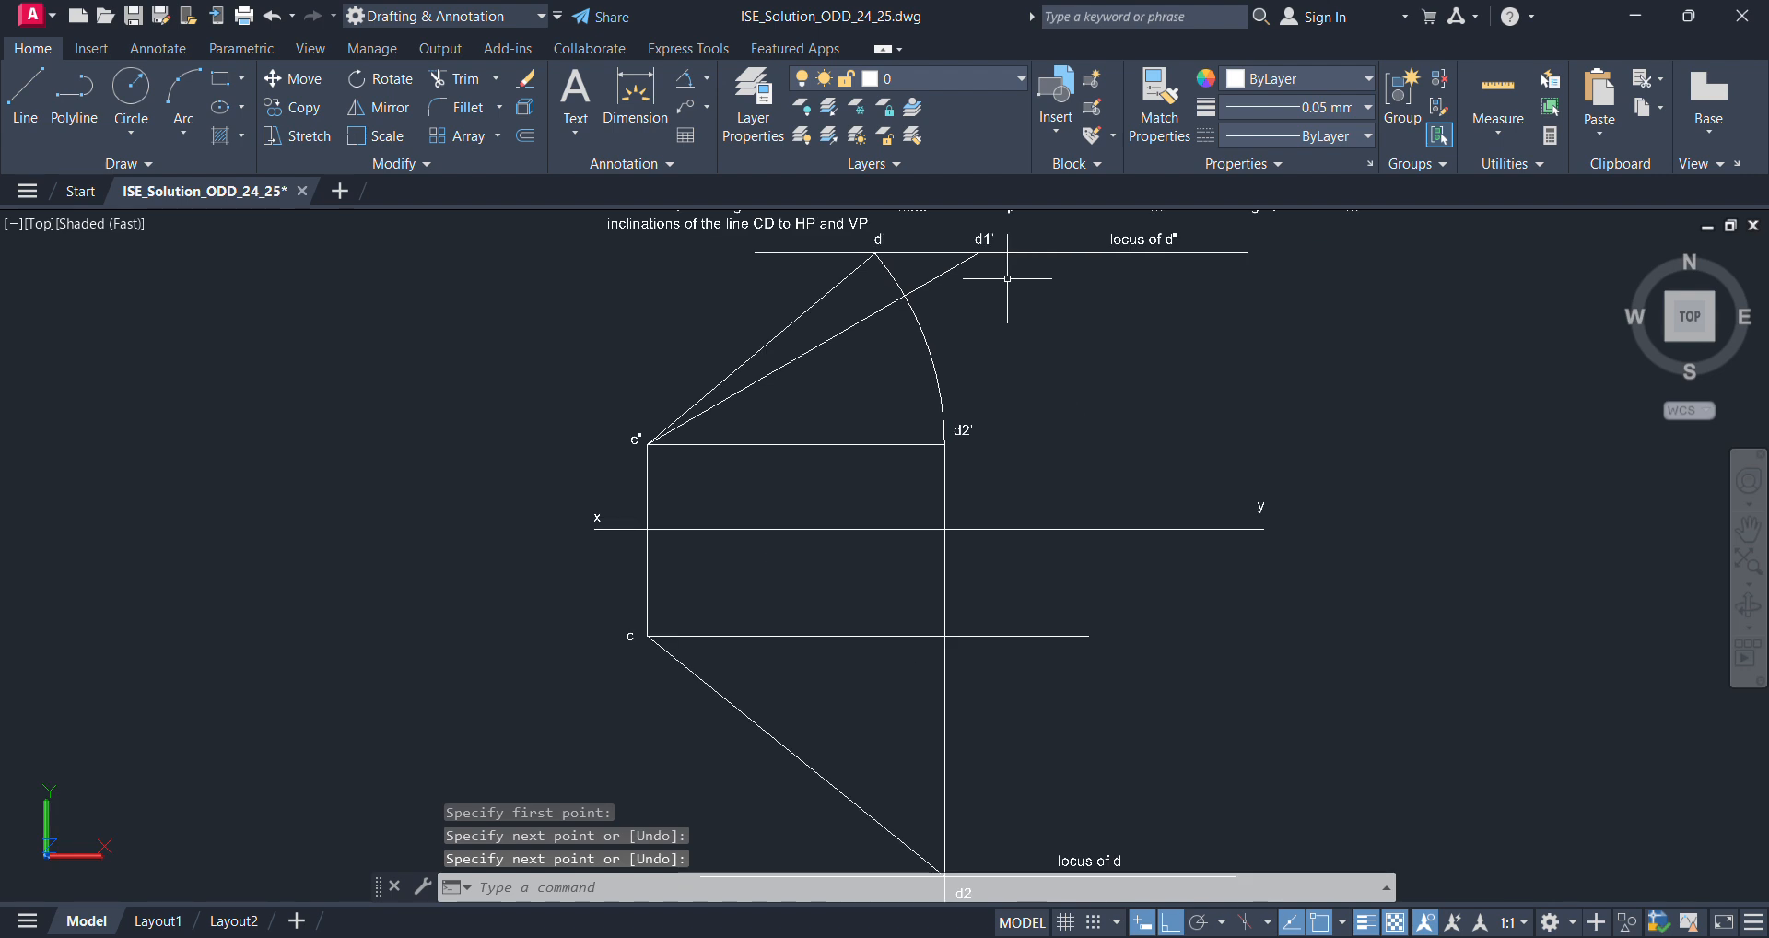
key("Return")
left_click(979, 253)
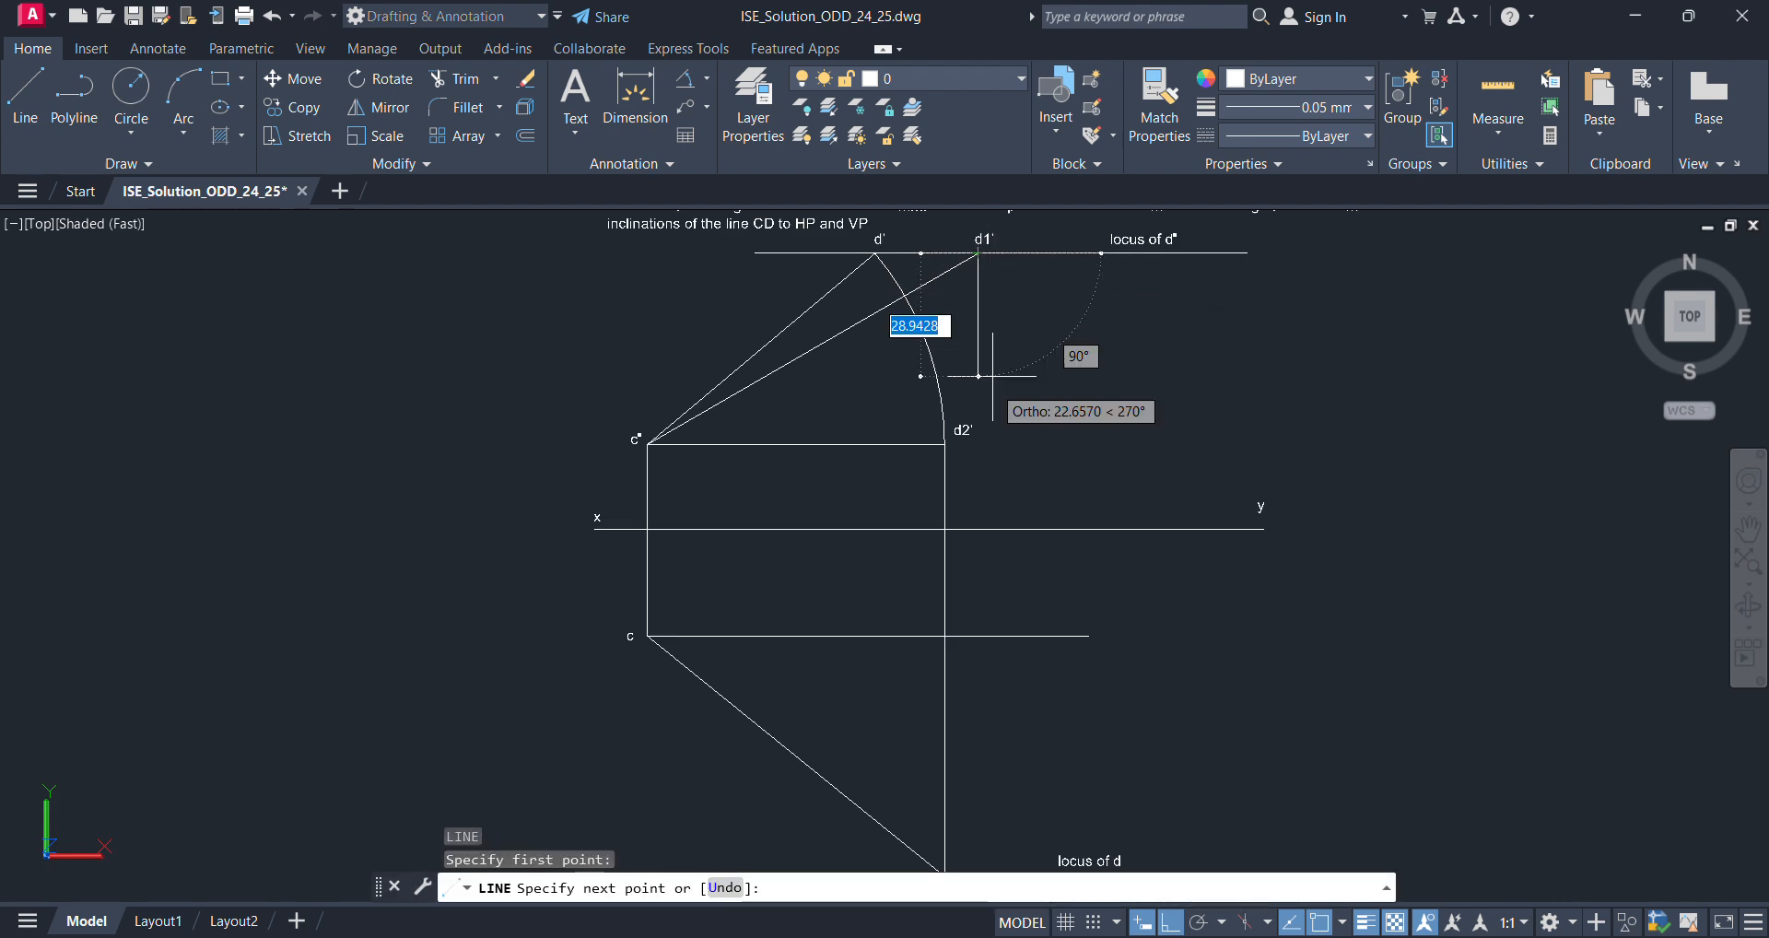
left_click(977, 636)
key("Return")
- Add the multiline text label "d1" where the projector from d1' meets the horizontal line through c
type("m")
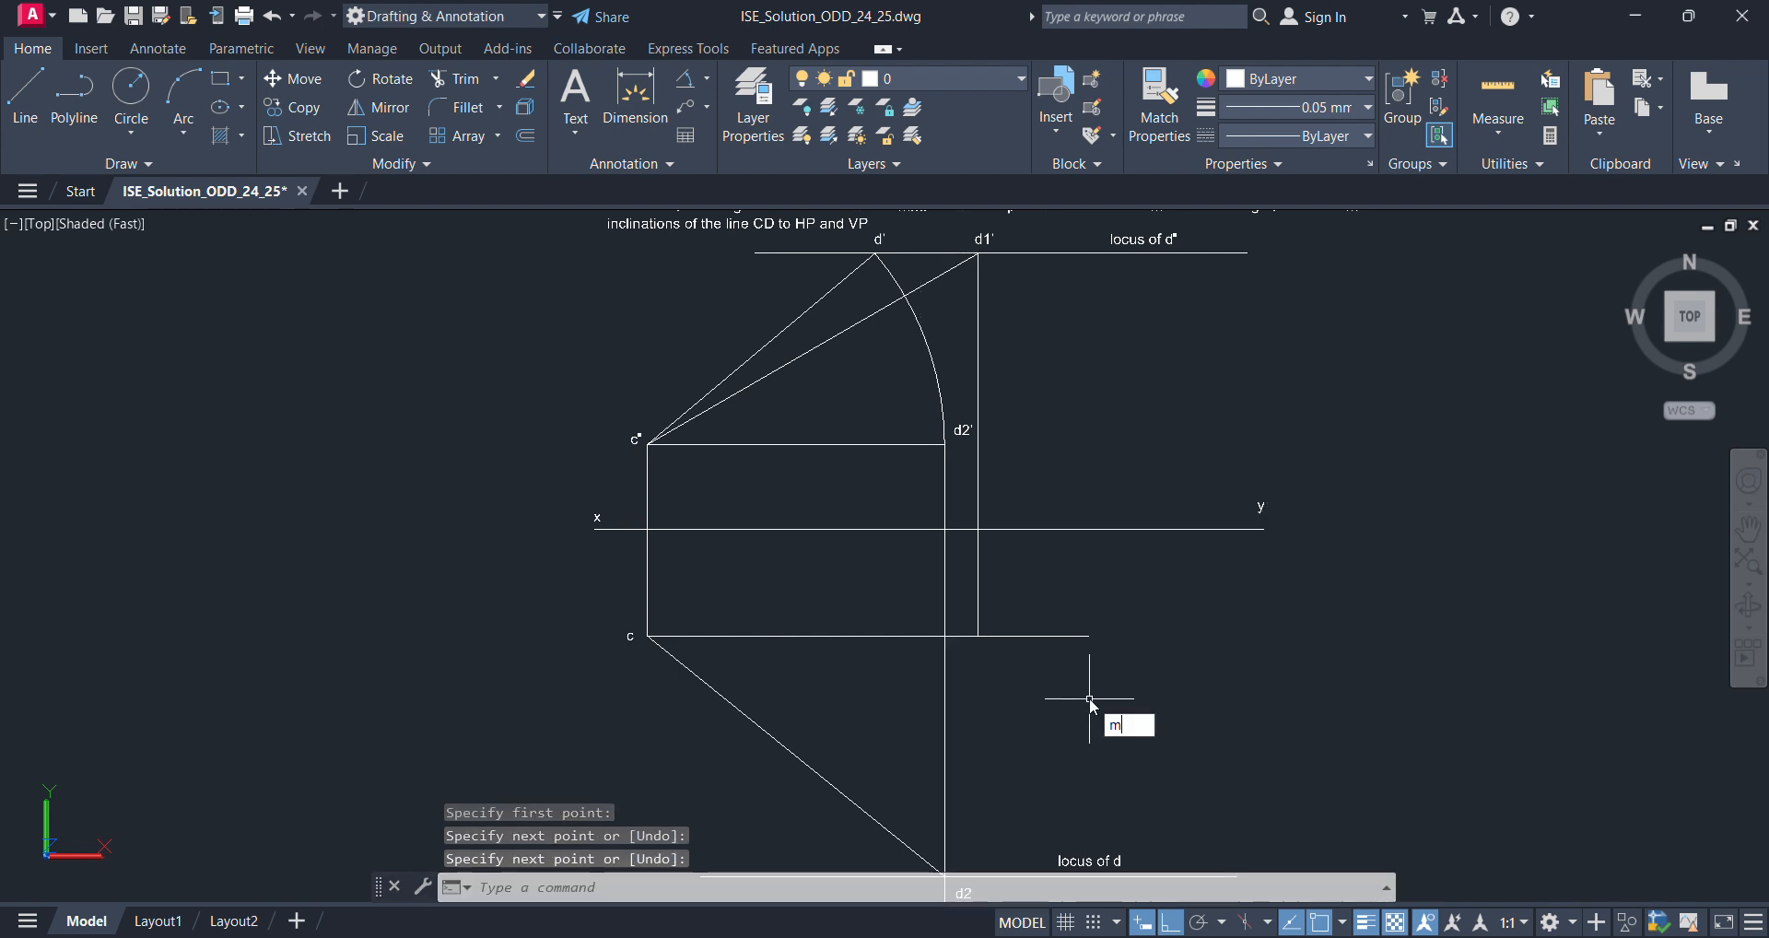
type("t")
key("Return")
left_click(975, 612)
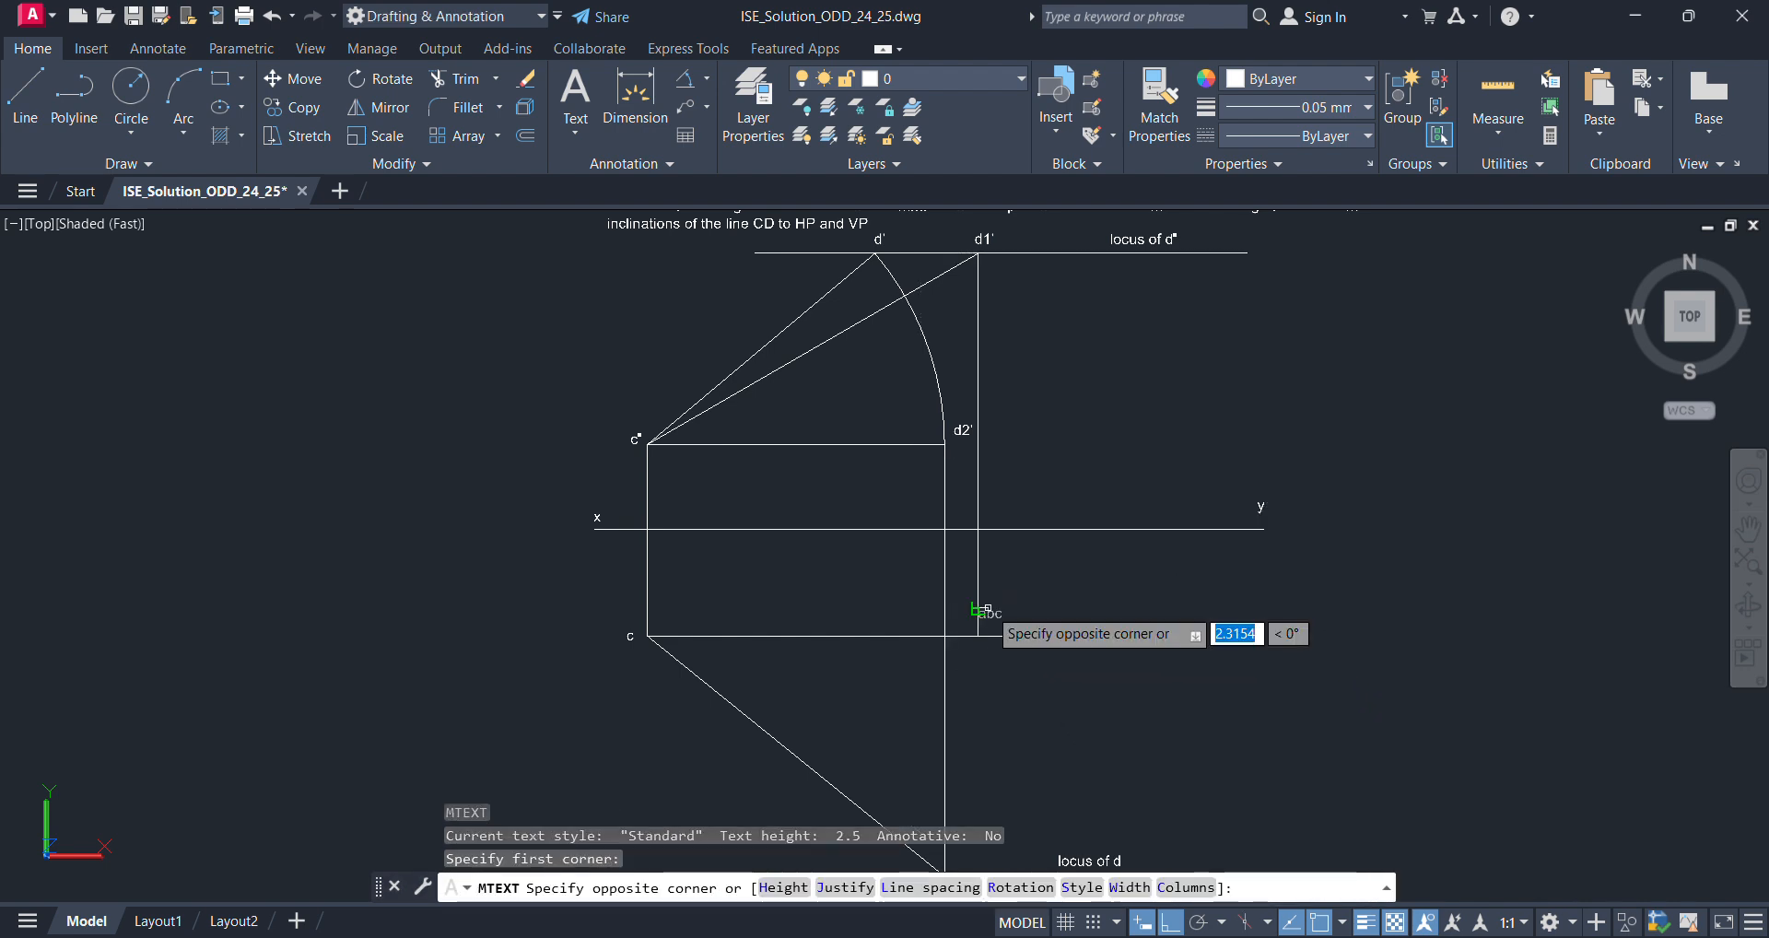
left_click(1060, 636)
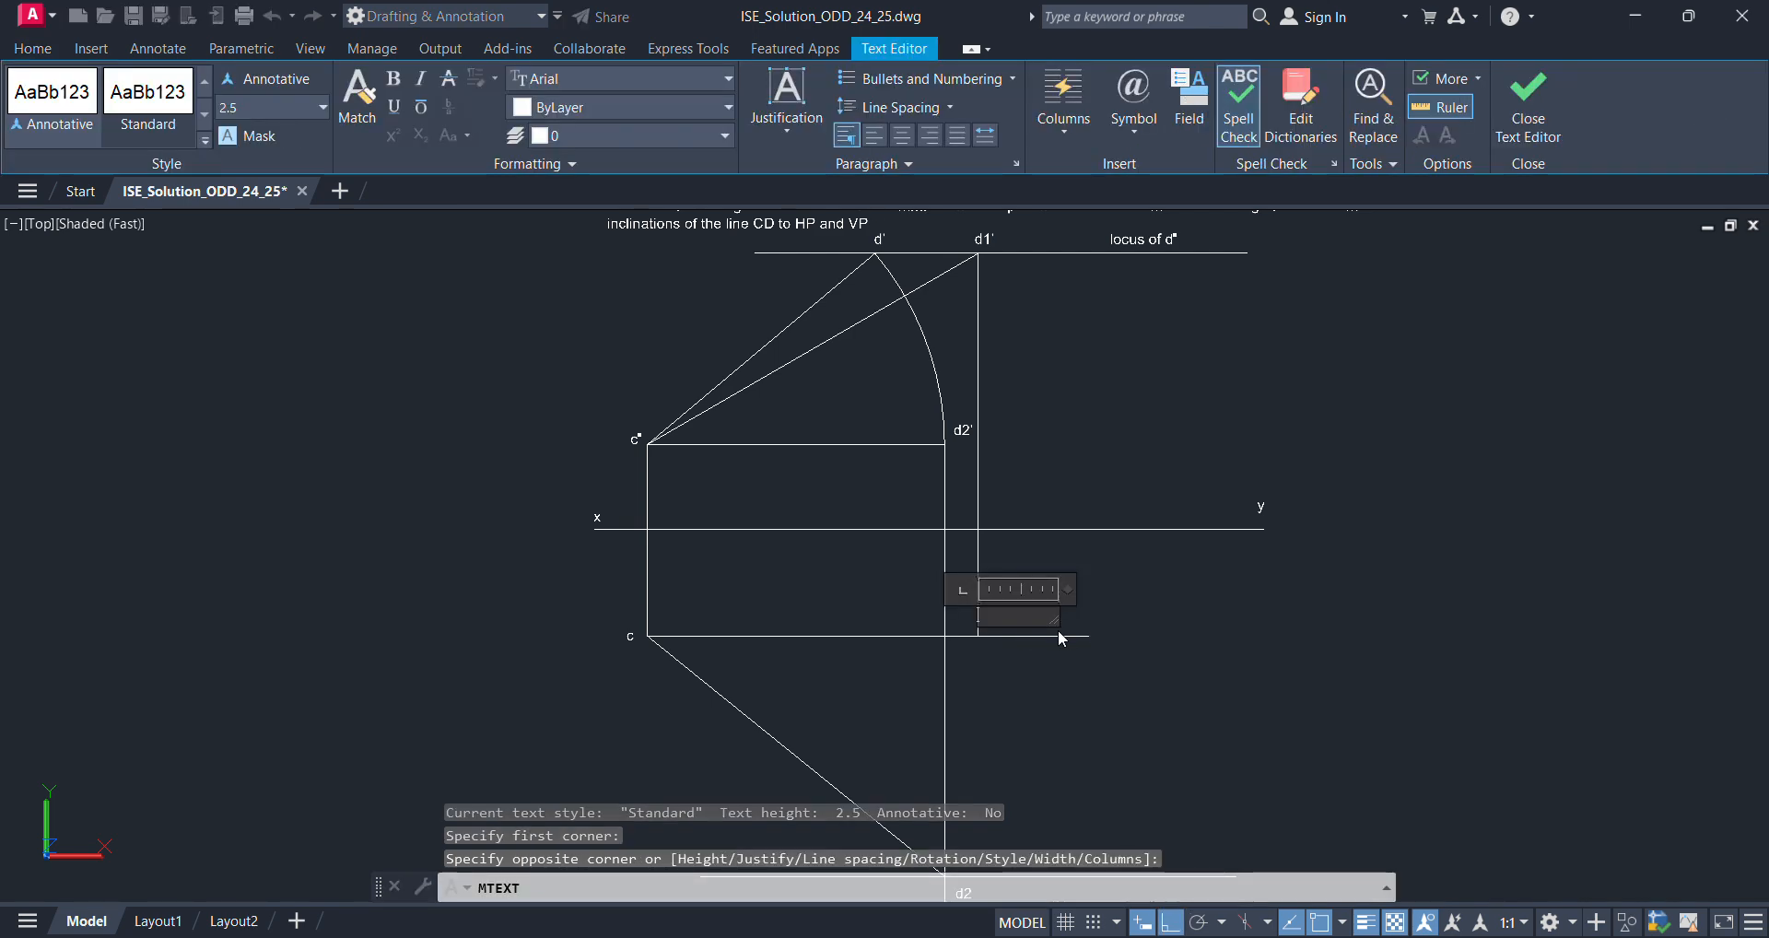
left_click(1102, 637)
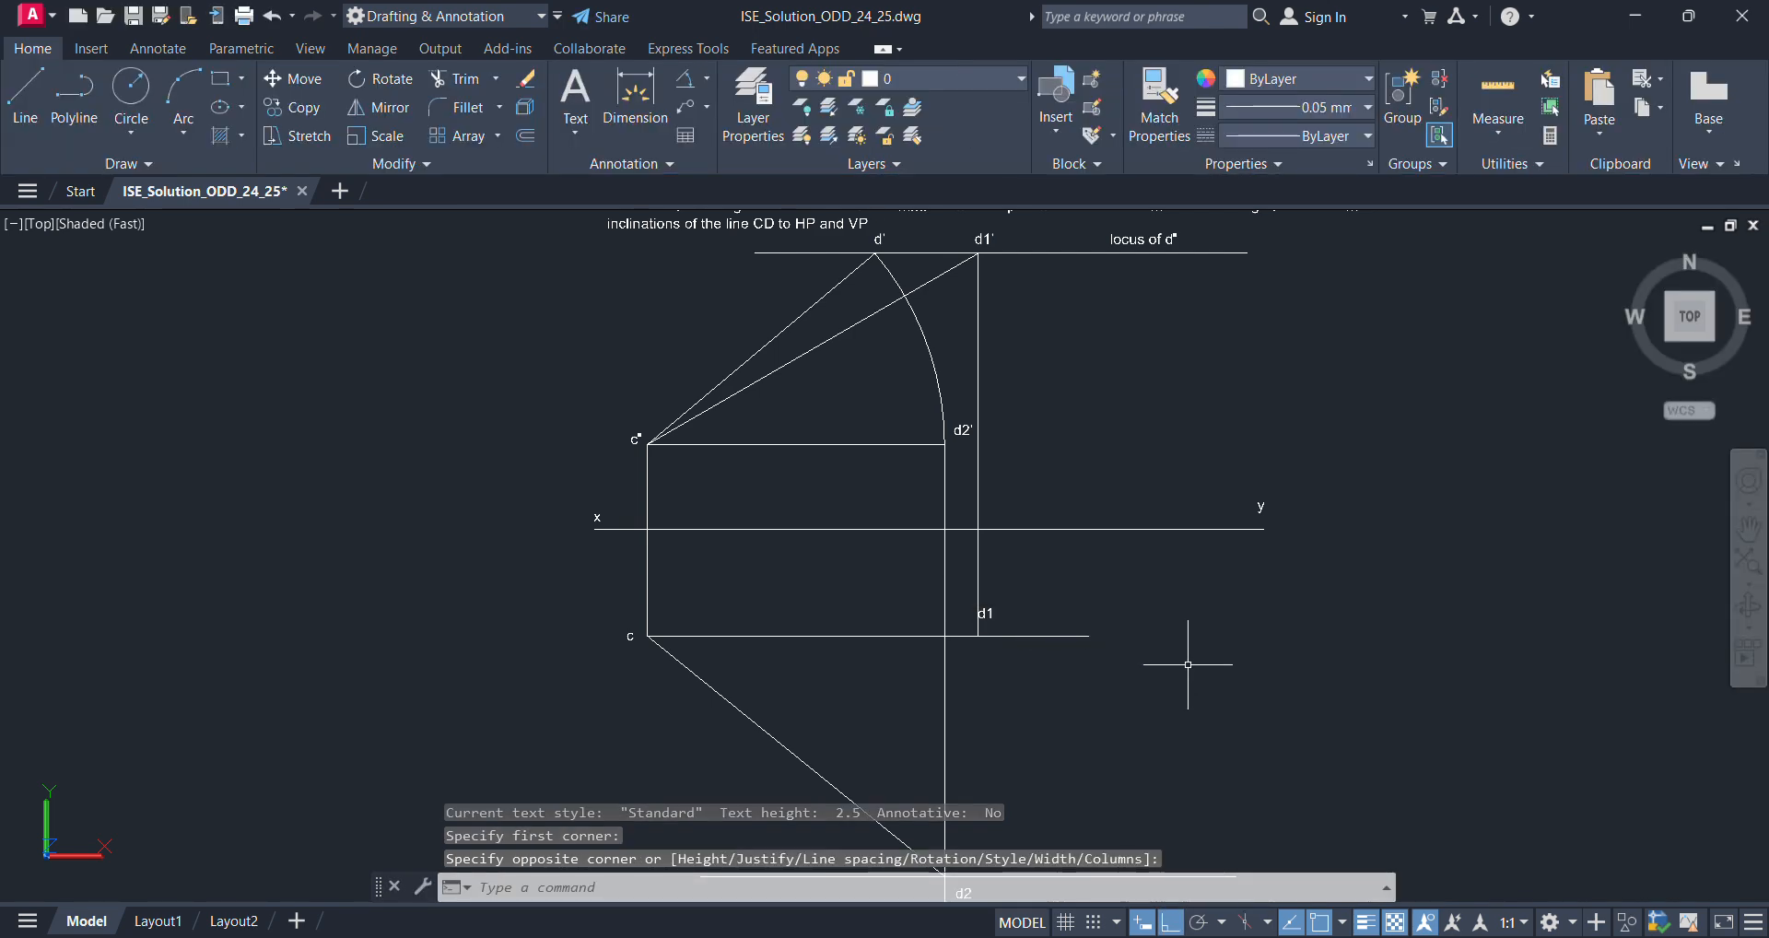
- Draw a circle centred at c that passes through d1
scroll(982, 624, "up", 2)
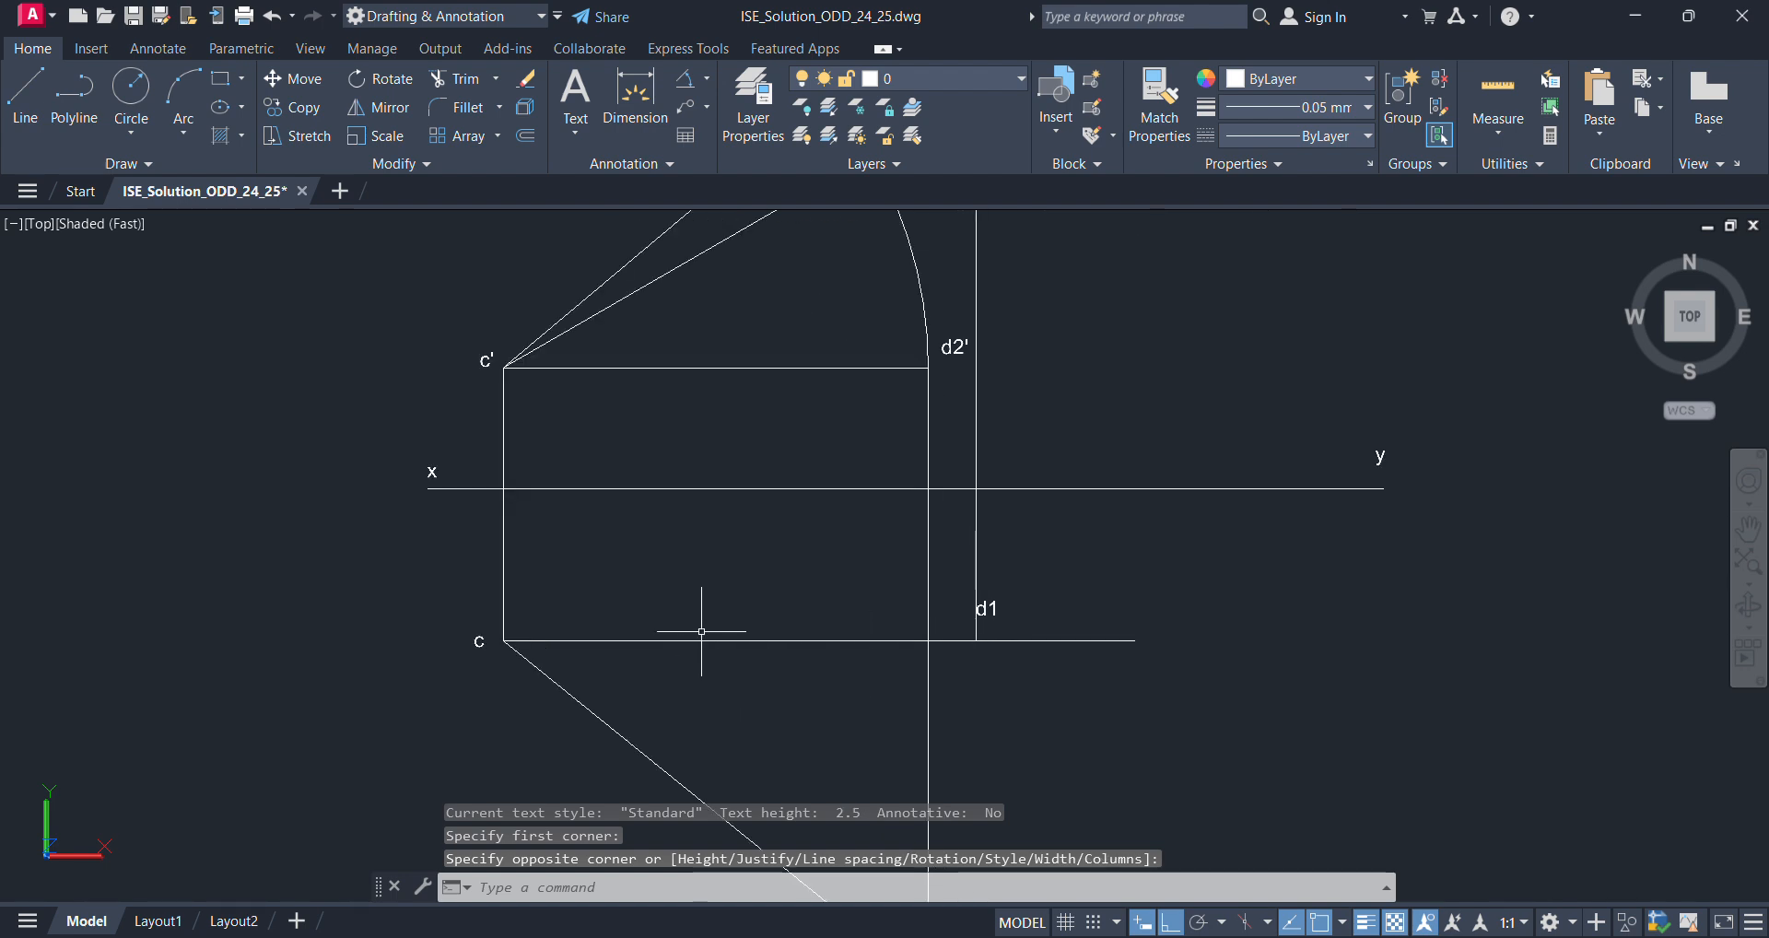
left_click(503, 640)
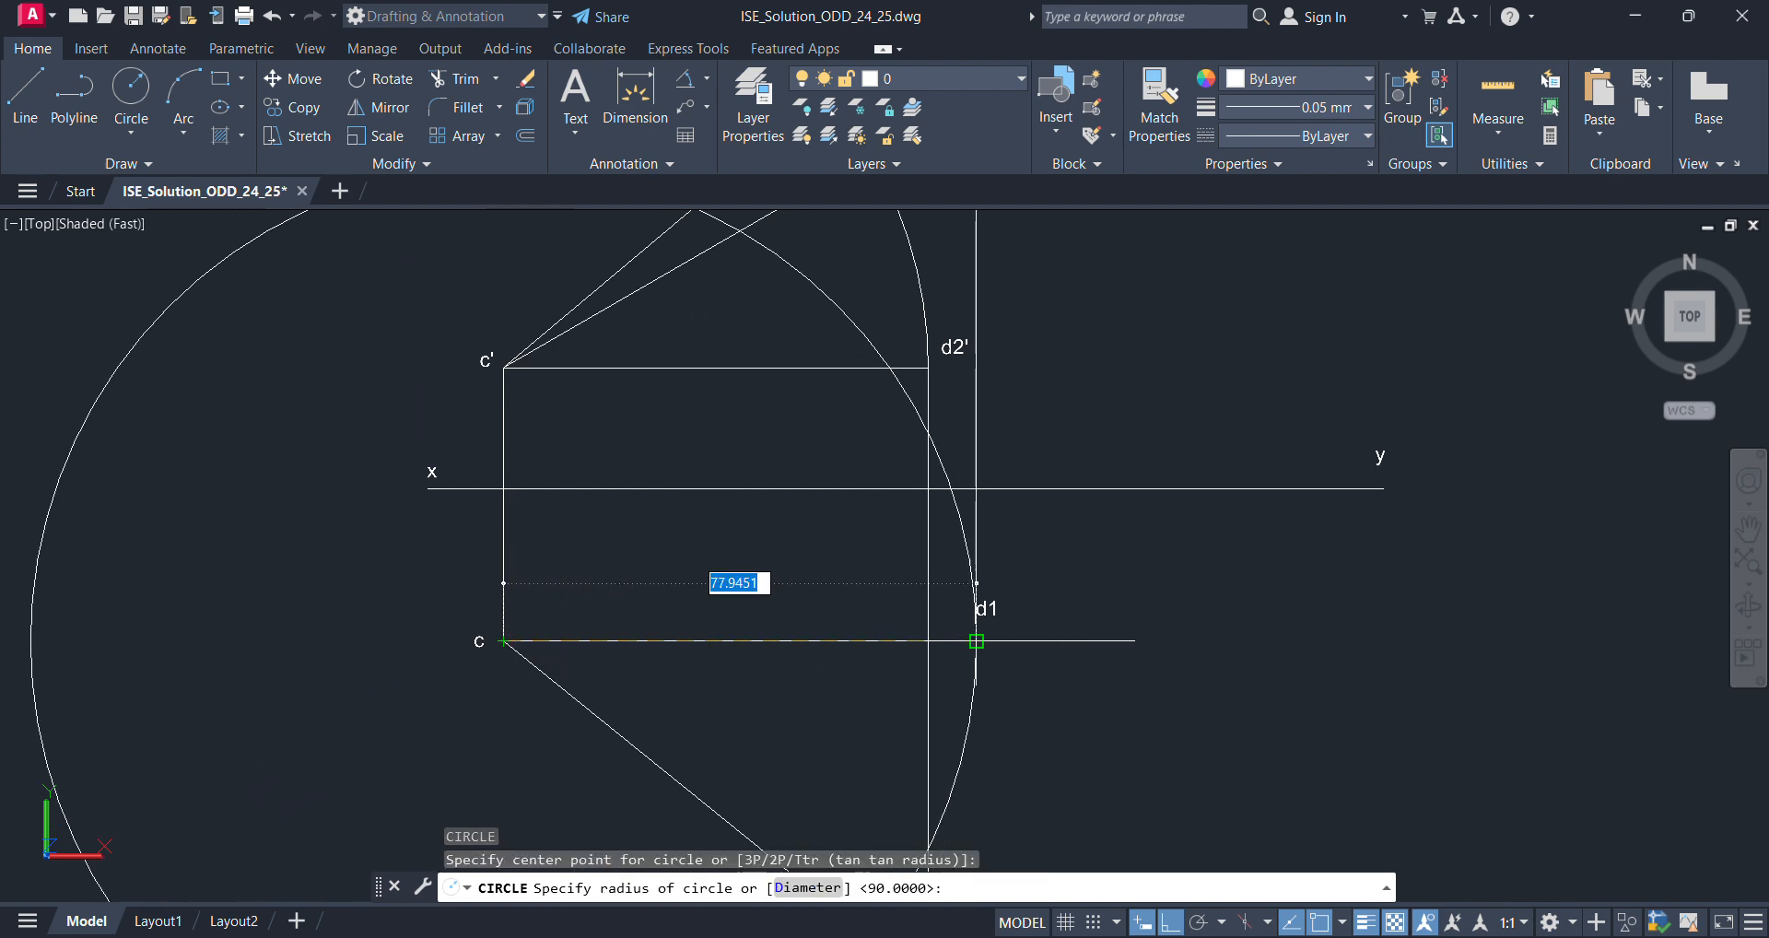
left_click(977, 640)
scroll(1017, 672, "down", 2)
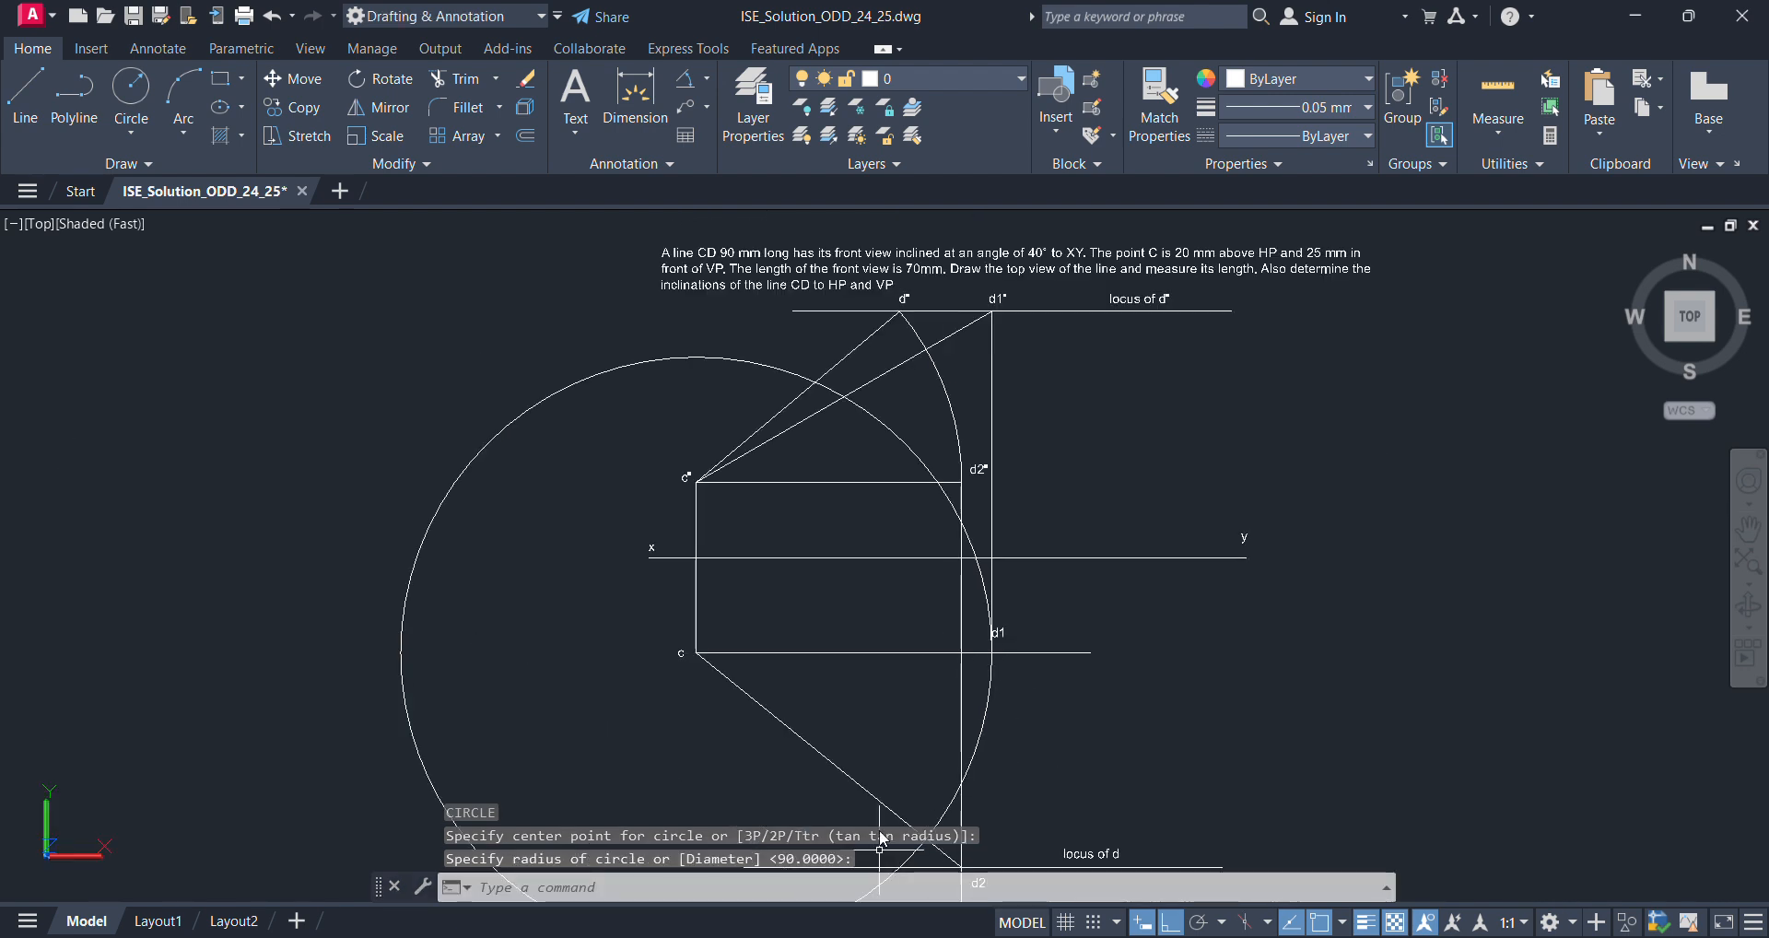
- Draw a line from the circle's intersection with the locus of d, just before d2, to c
scroll(908, 737, "up", 5)
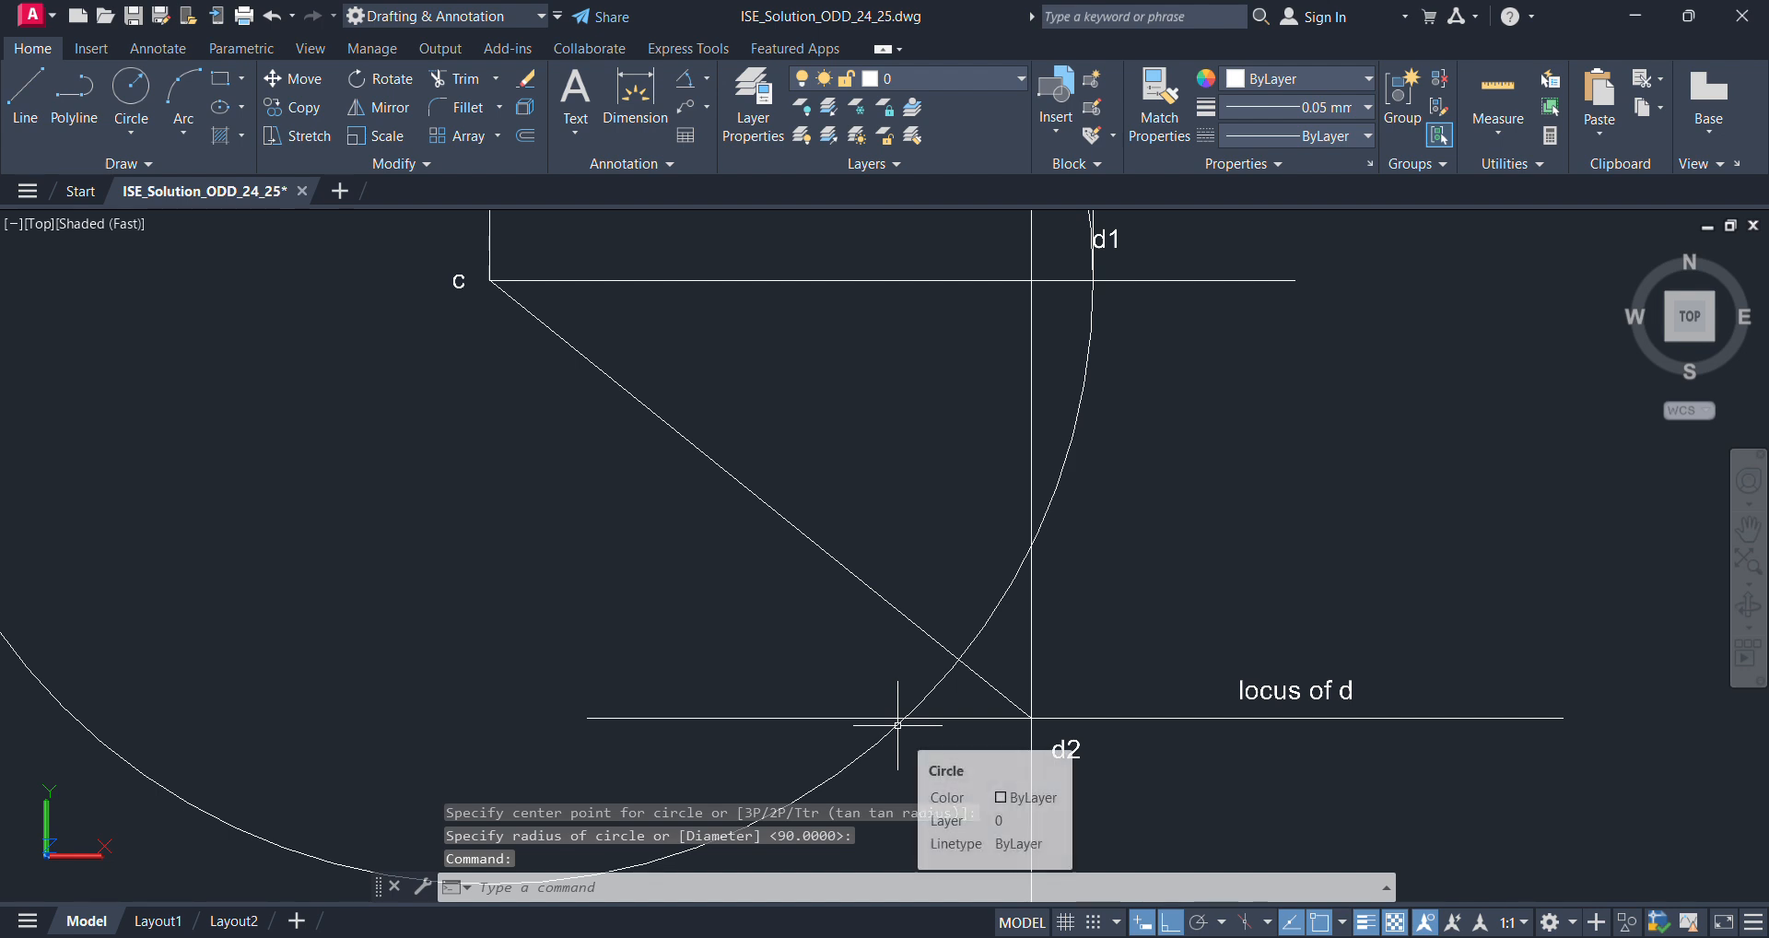
type("l")
key("Return")
left_click(906, 716)
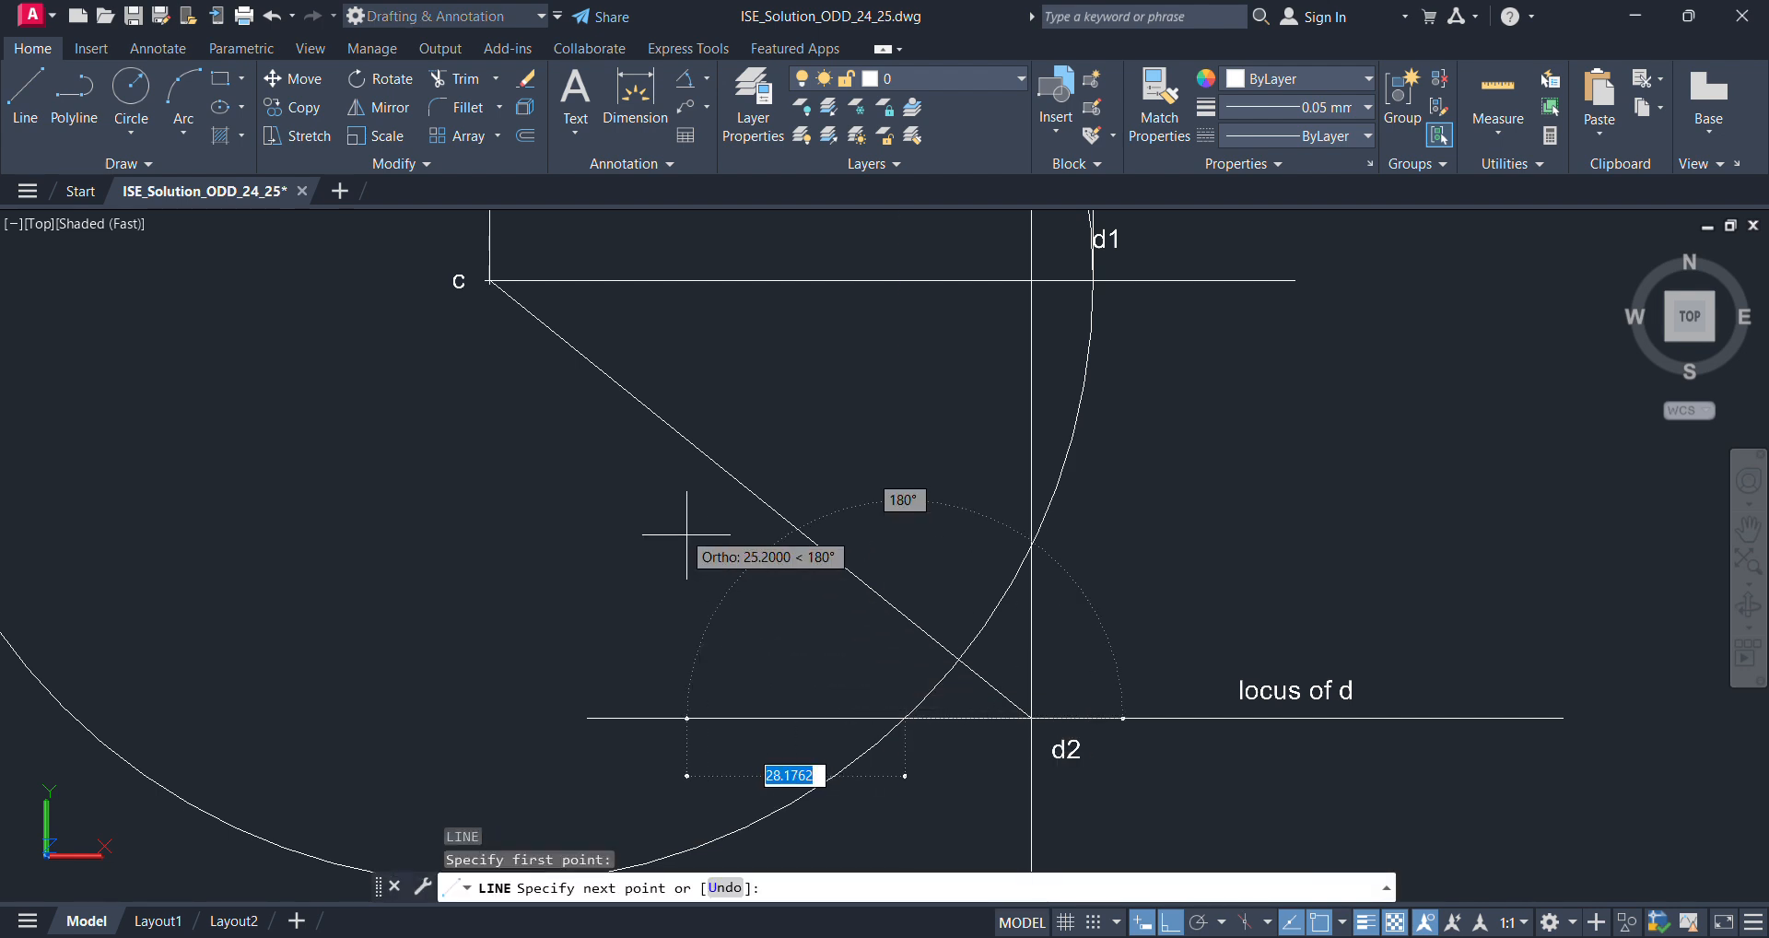
left_click(489, 280)
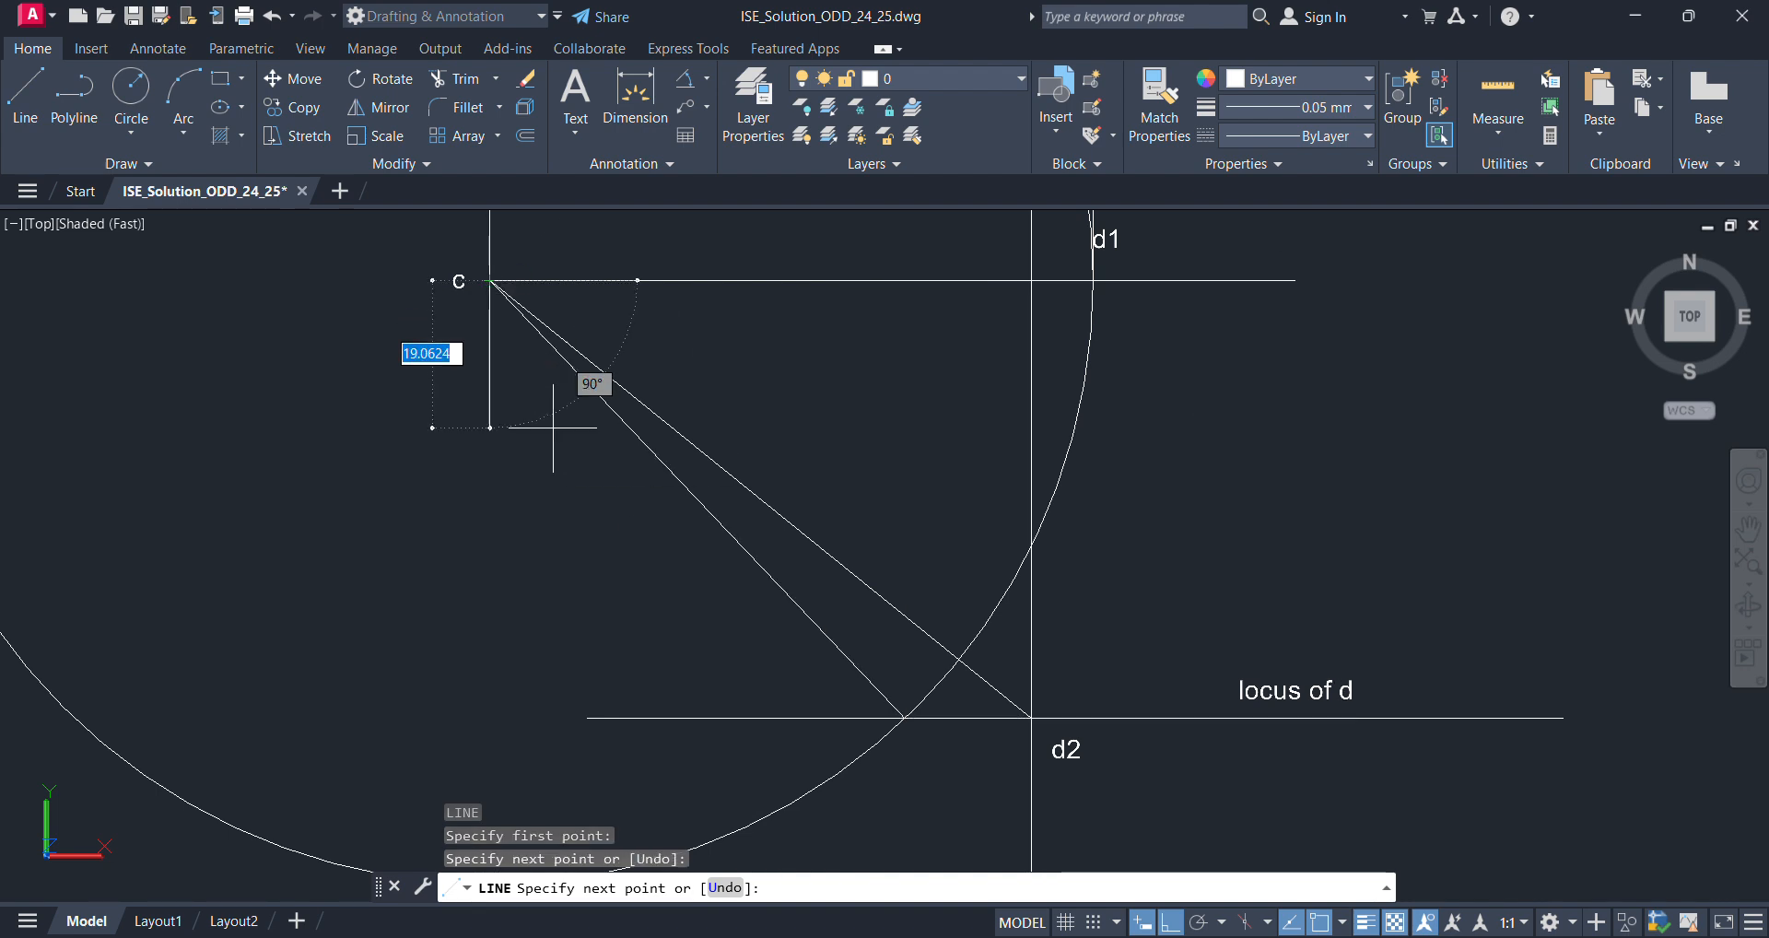
key("Escape")
- Trim the circle about c so that the arc from d1 down to the locus of d is kept
scroll(606, 510, "down", 2)
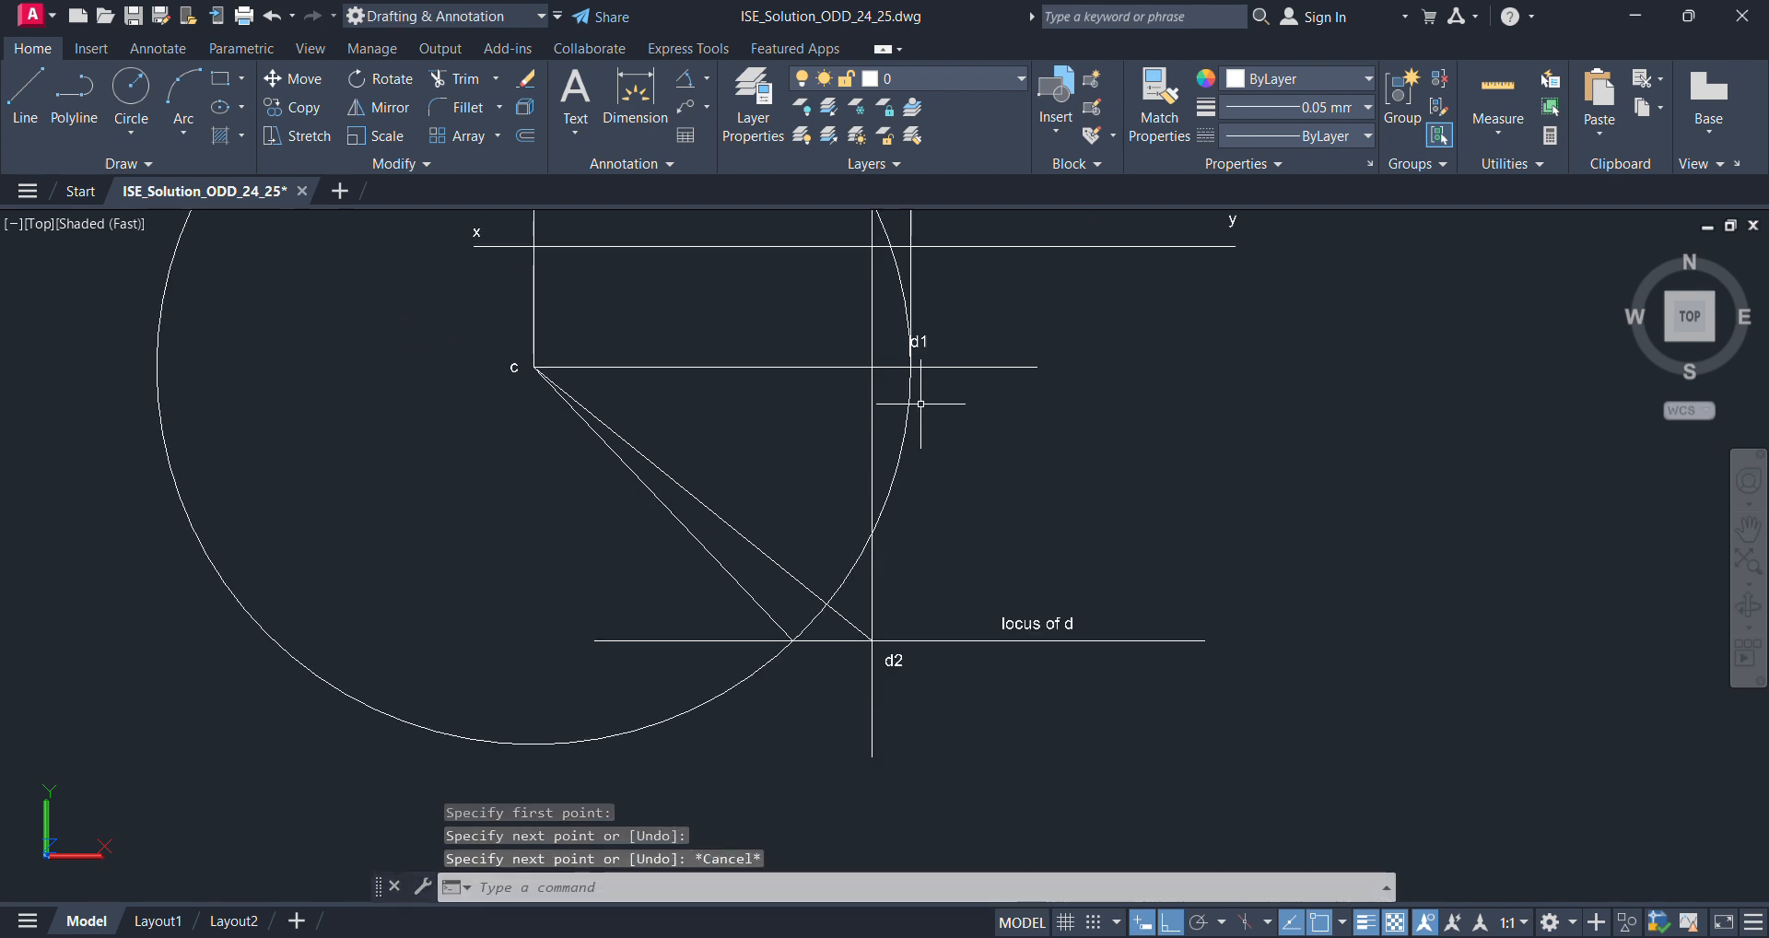
middle_click_drag(920, 403, 943, 512)
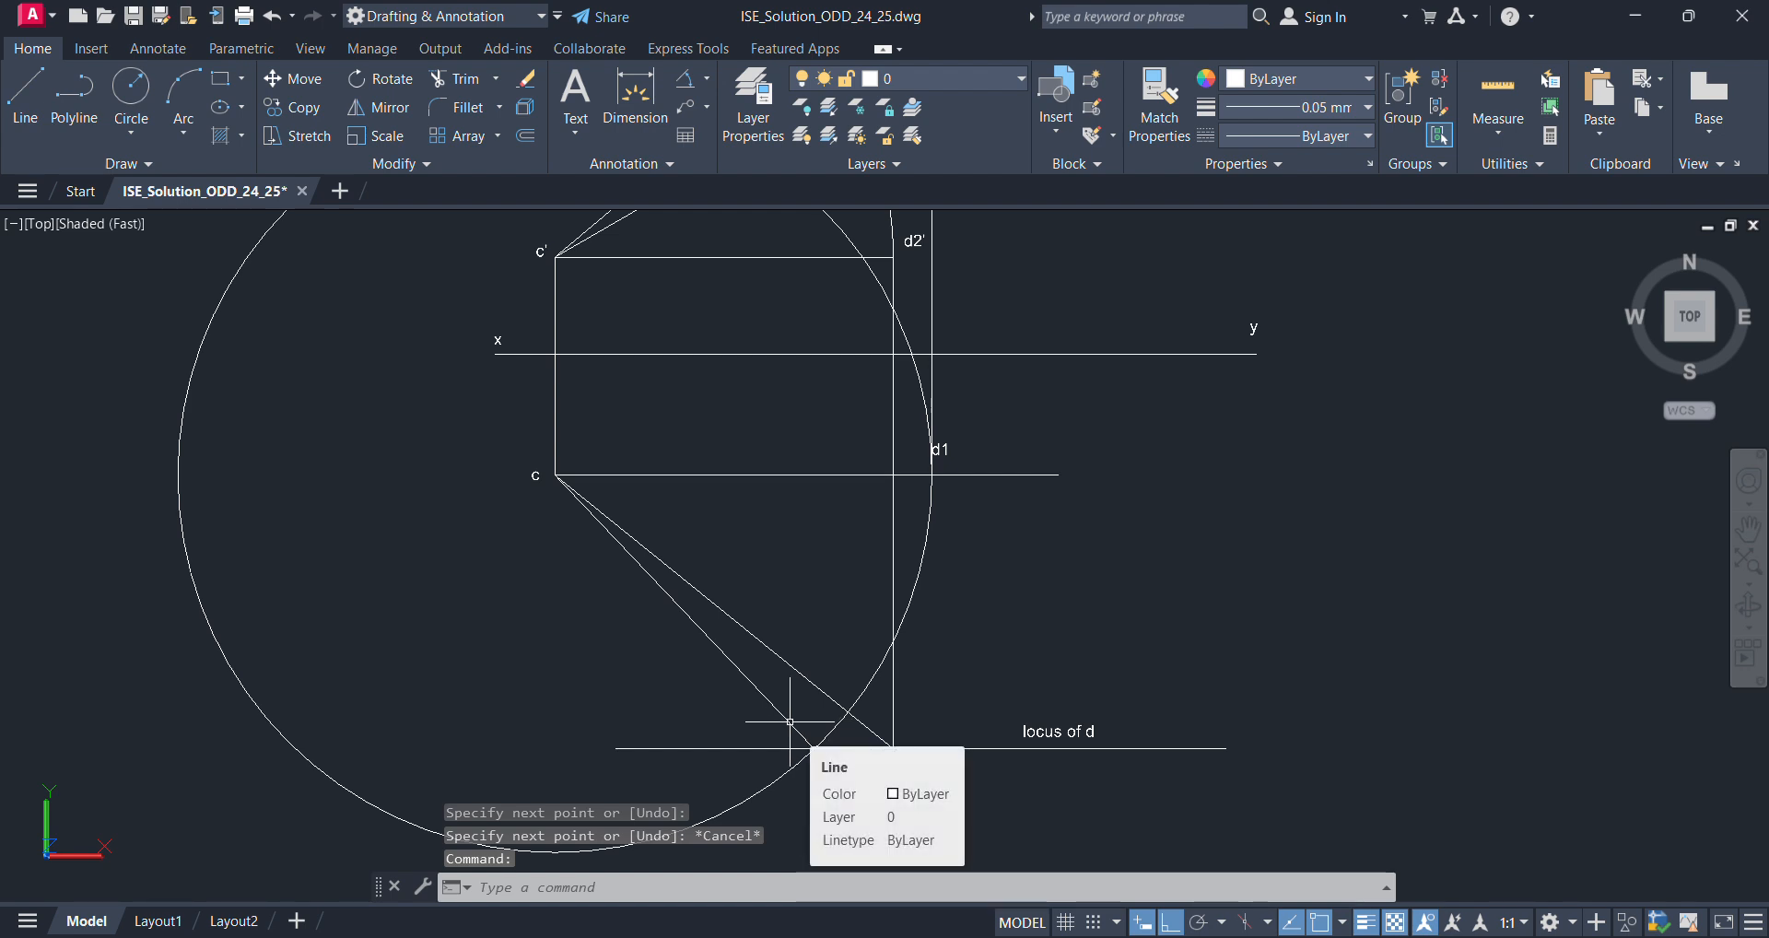
type("tr")
key("Return")
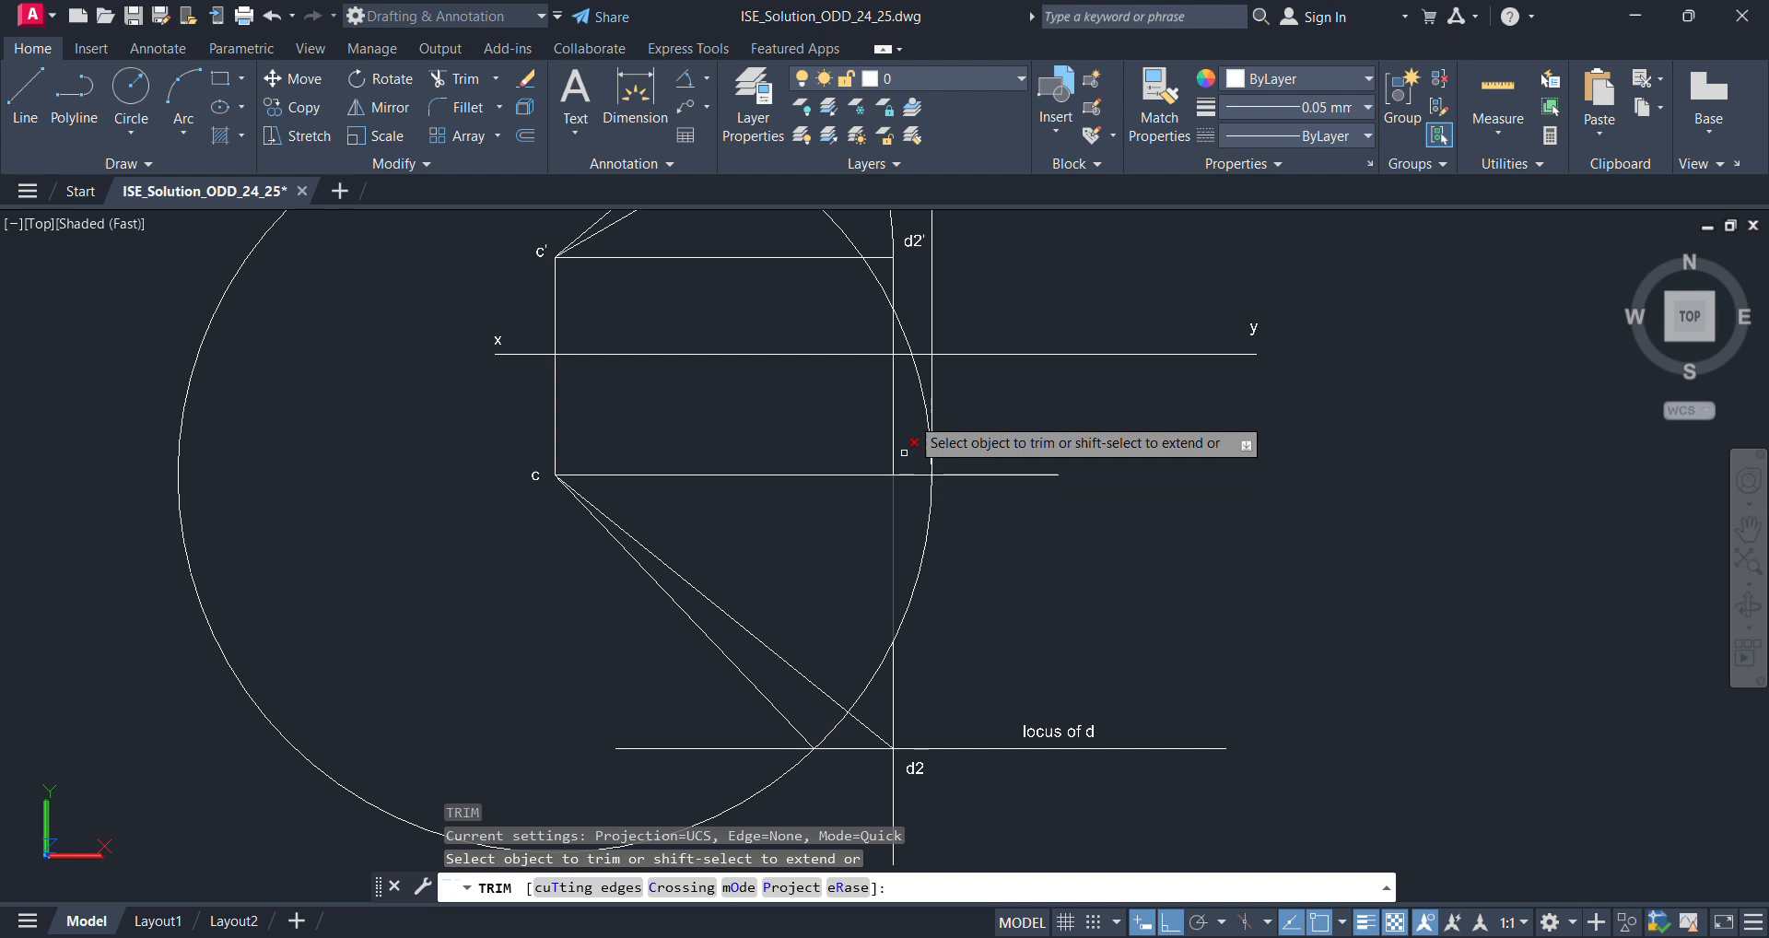
left_click(923, 398)
scroll(909, 455, "up", 3)
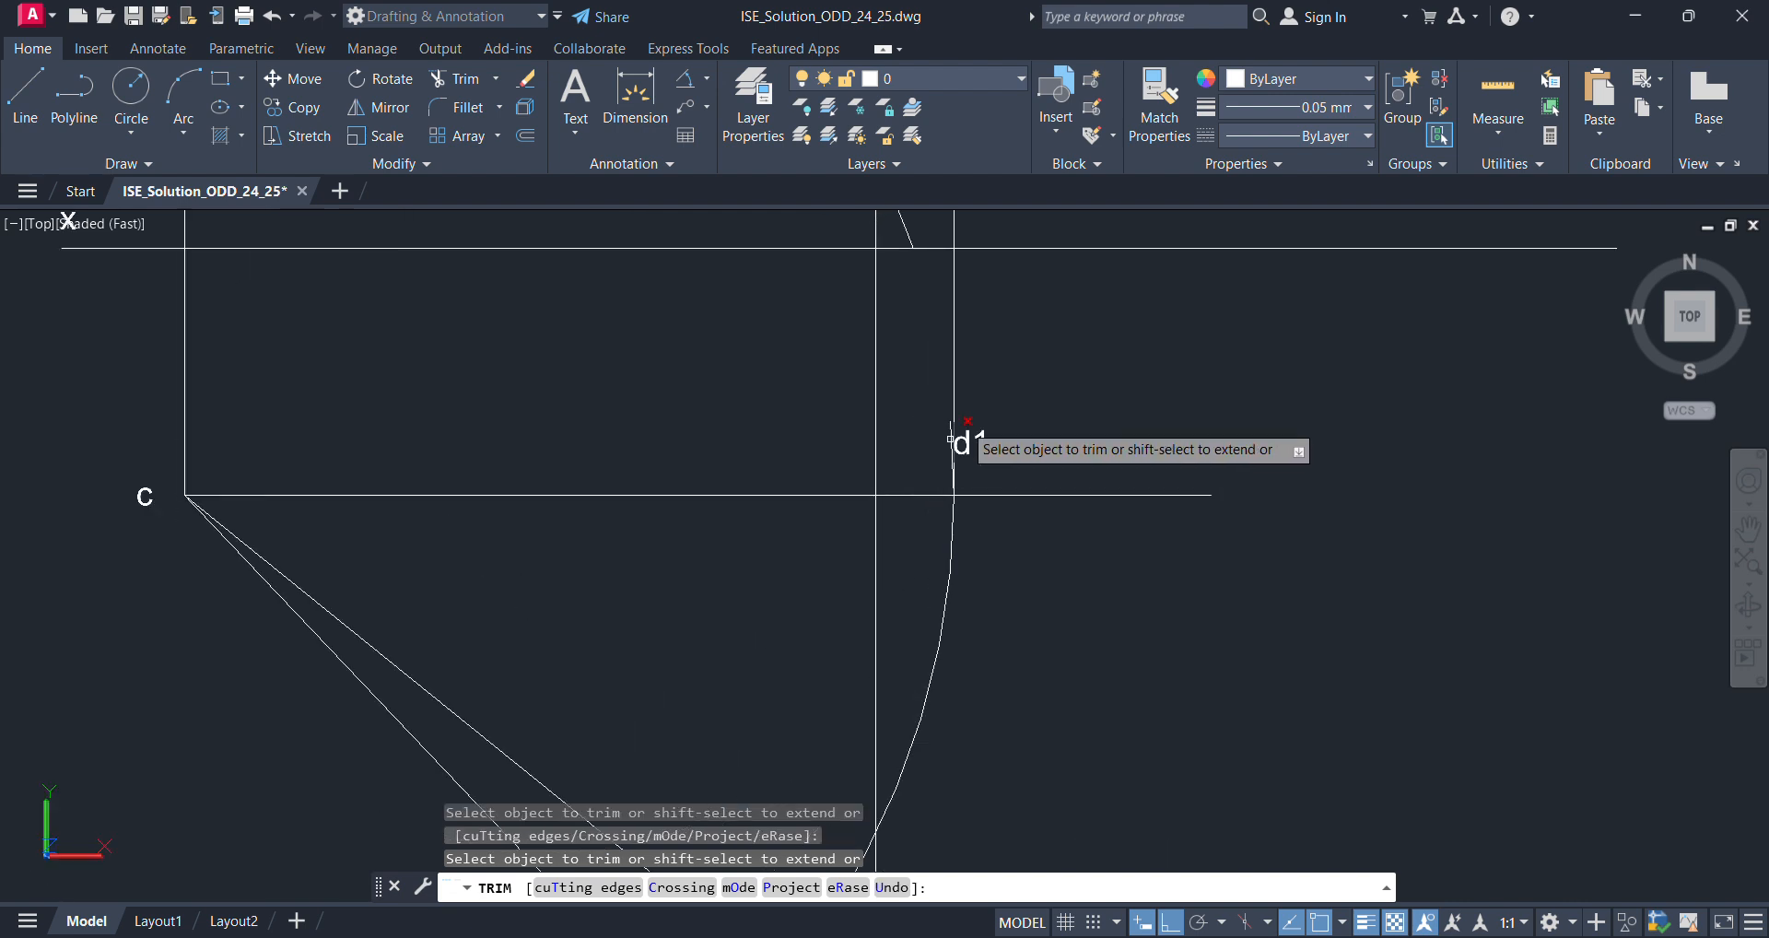
scroll(949, 462, "up", 5)
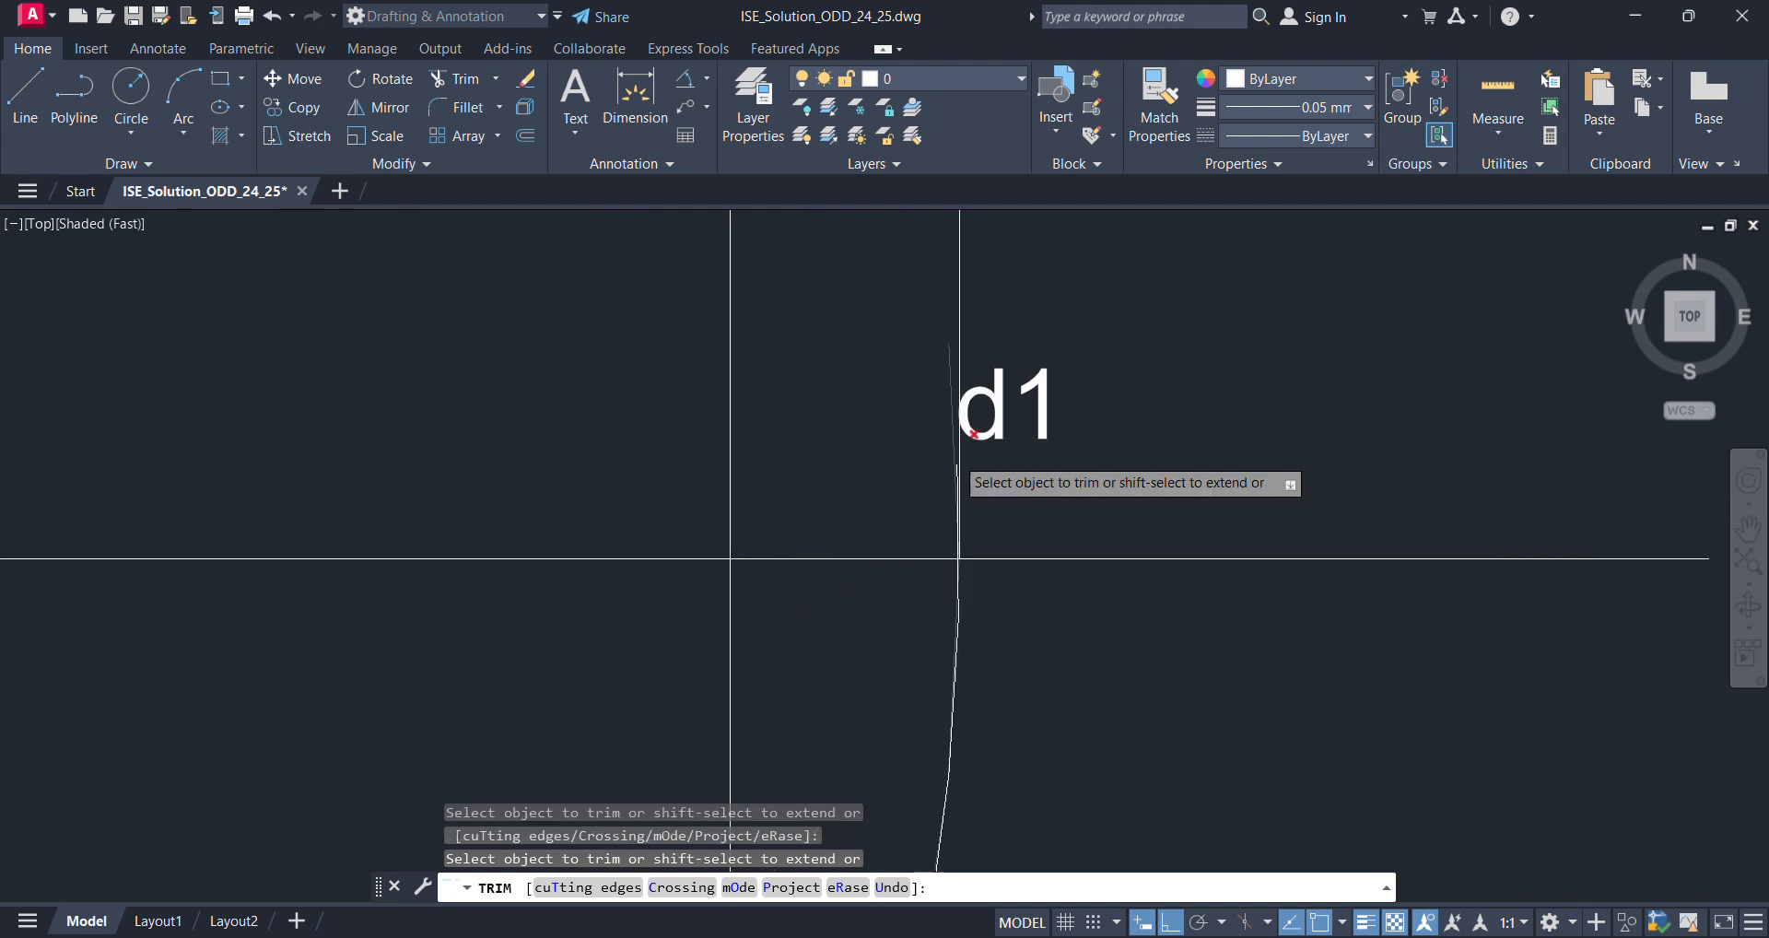
scroll(948, 463, "up", 2)
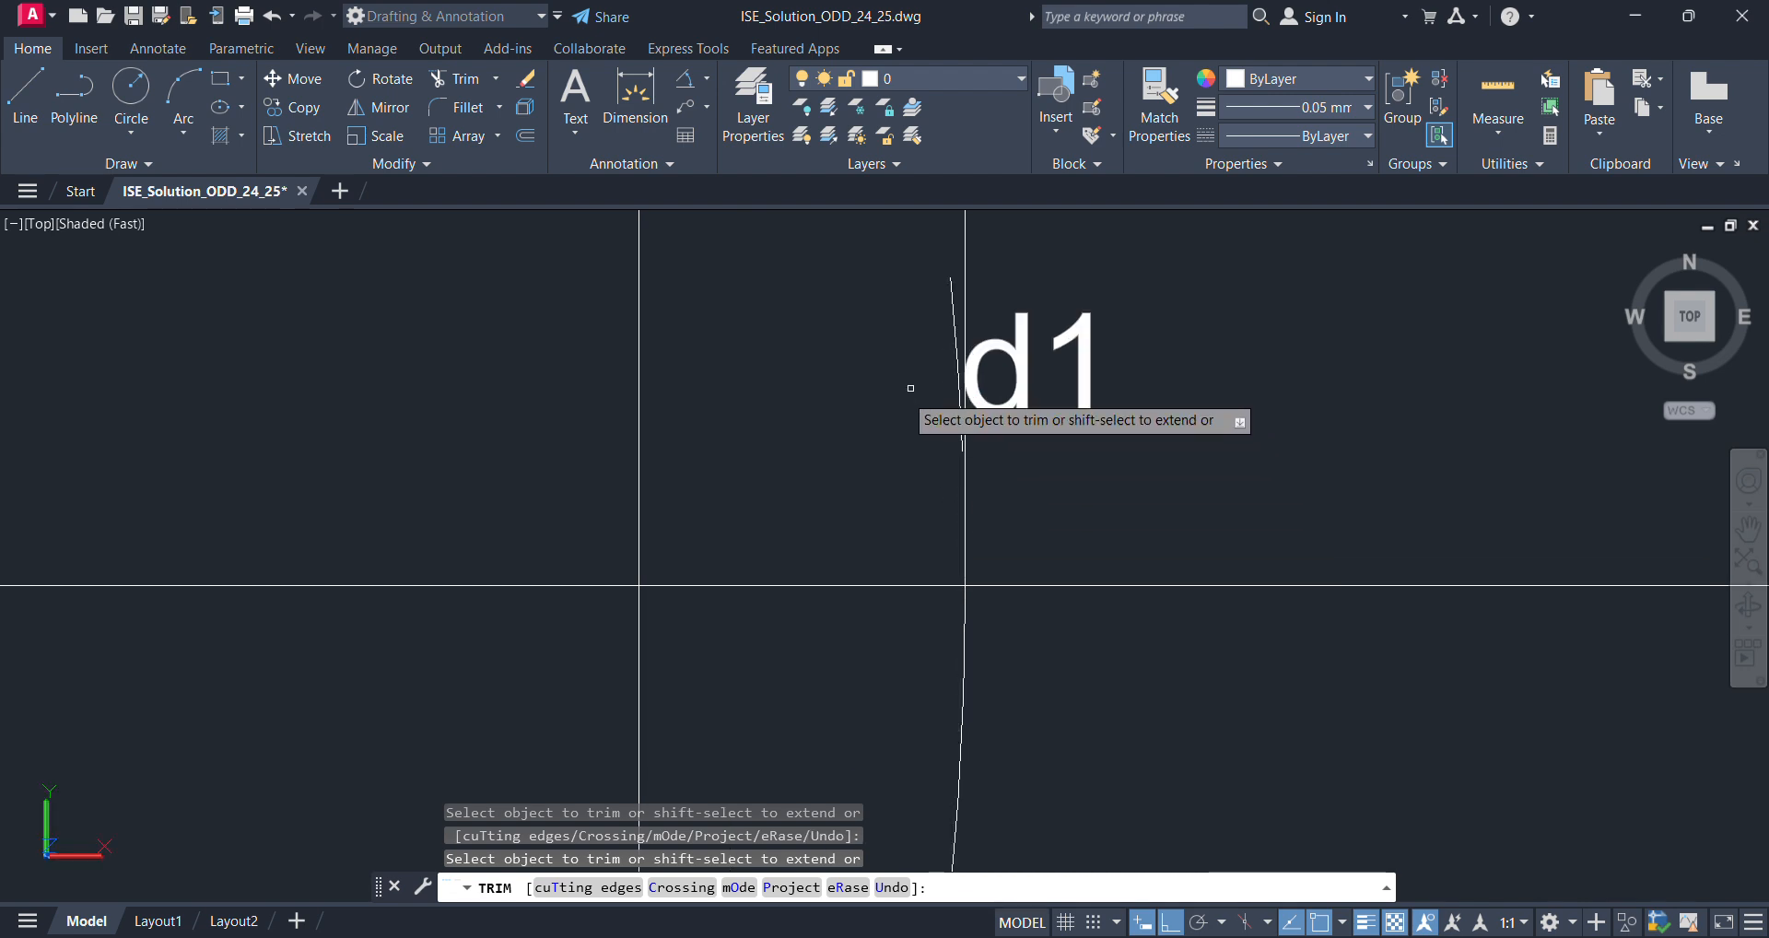
scroll(929, 597, "down", 2)
scroll(930, 597, "down", 6)
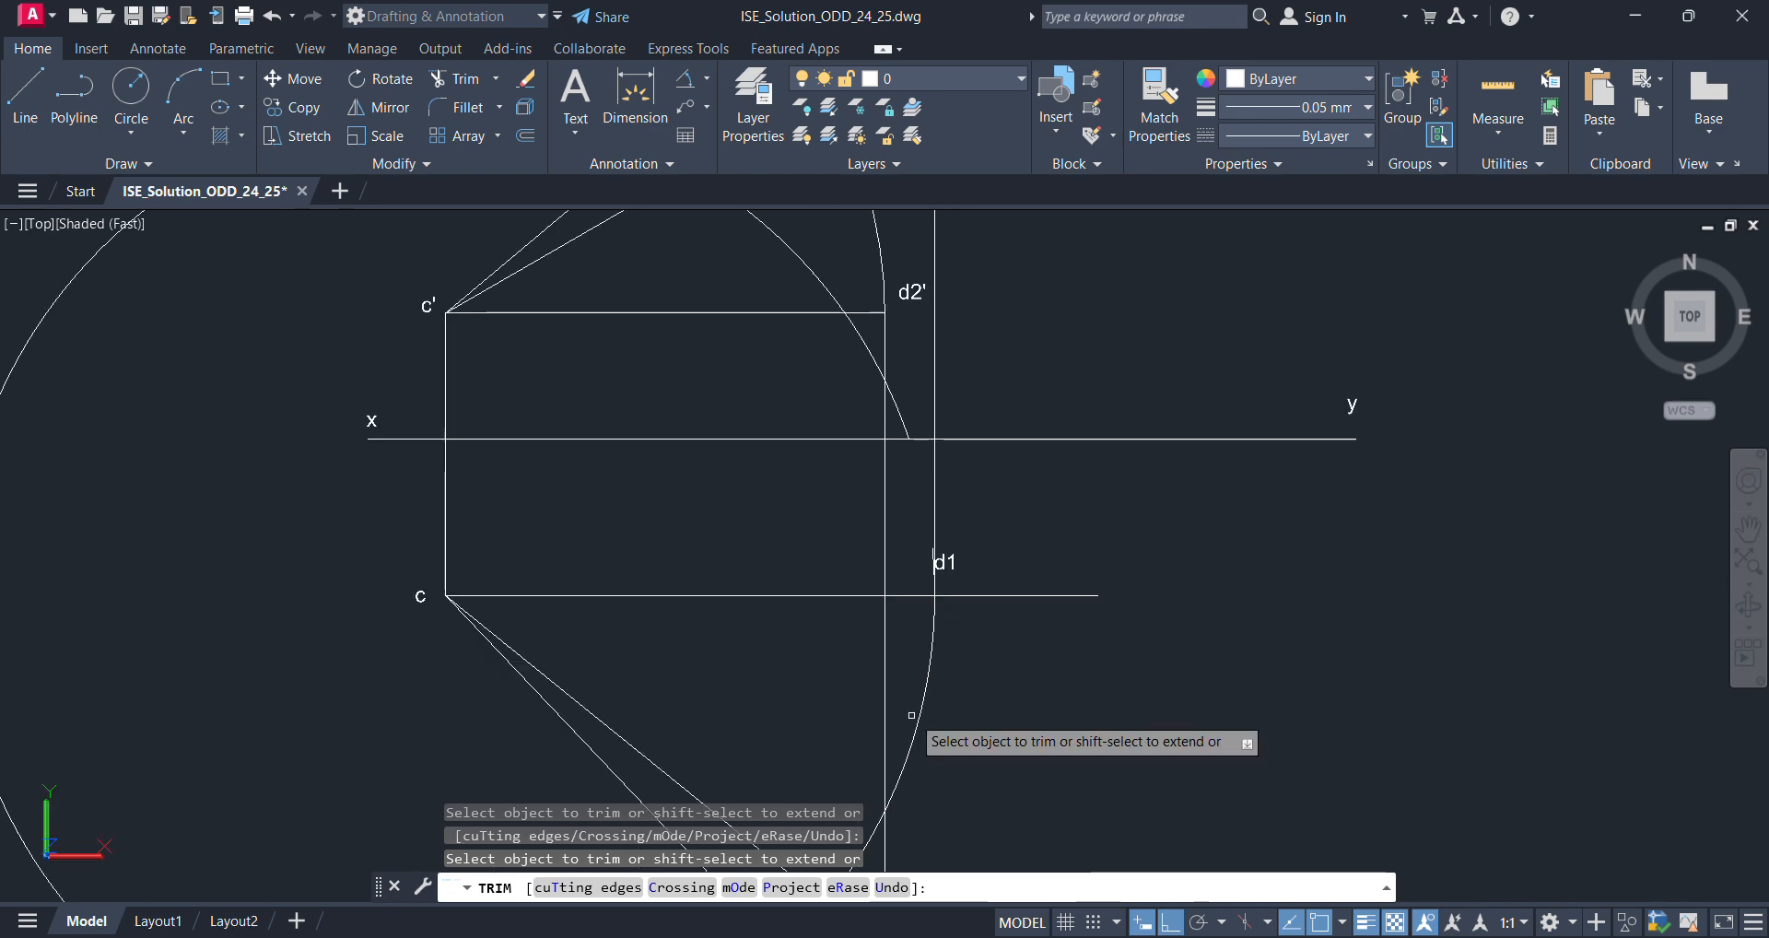
scroll(911, 712, "down", 2)
middle_click_drag(893, 731, 1014, 517)
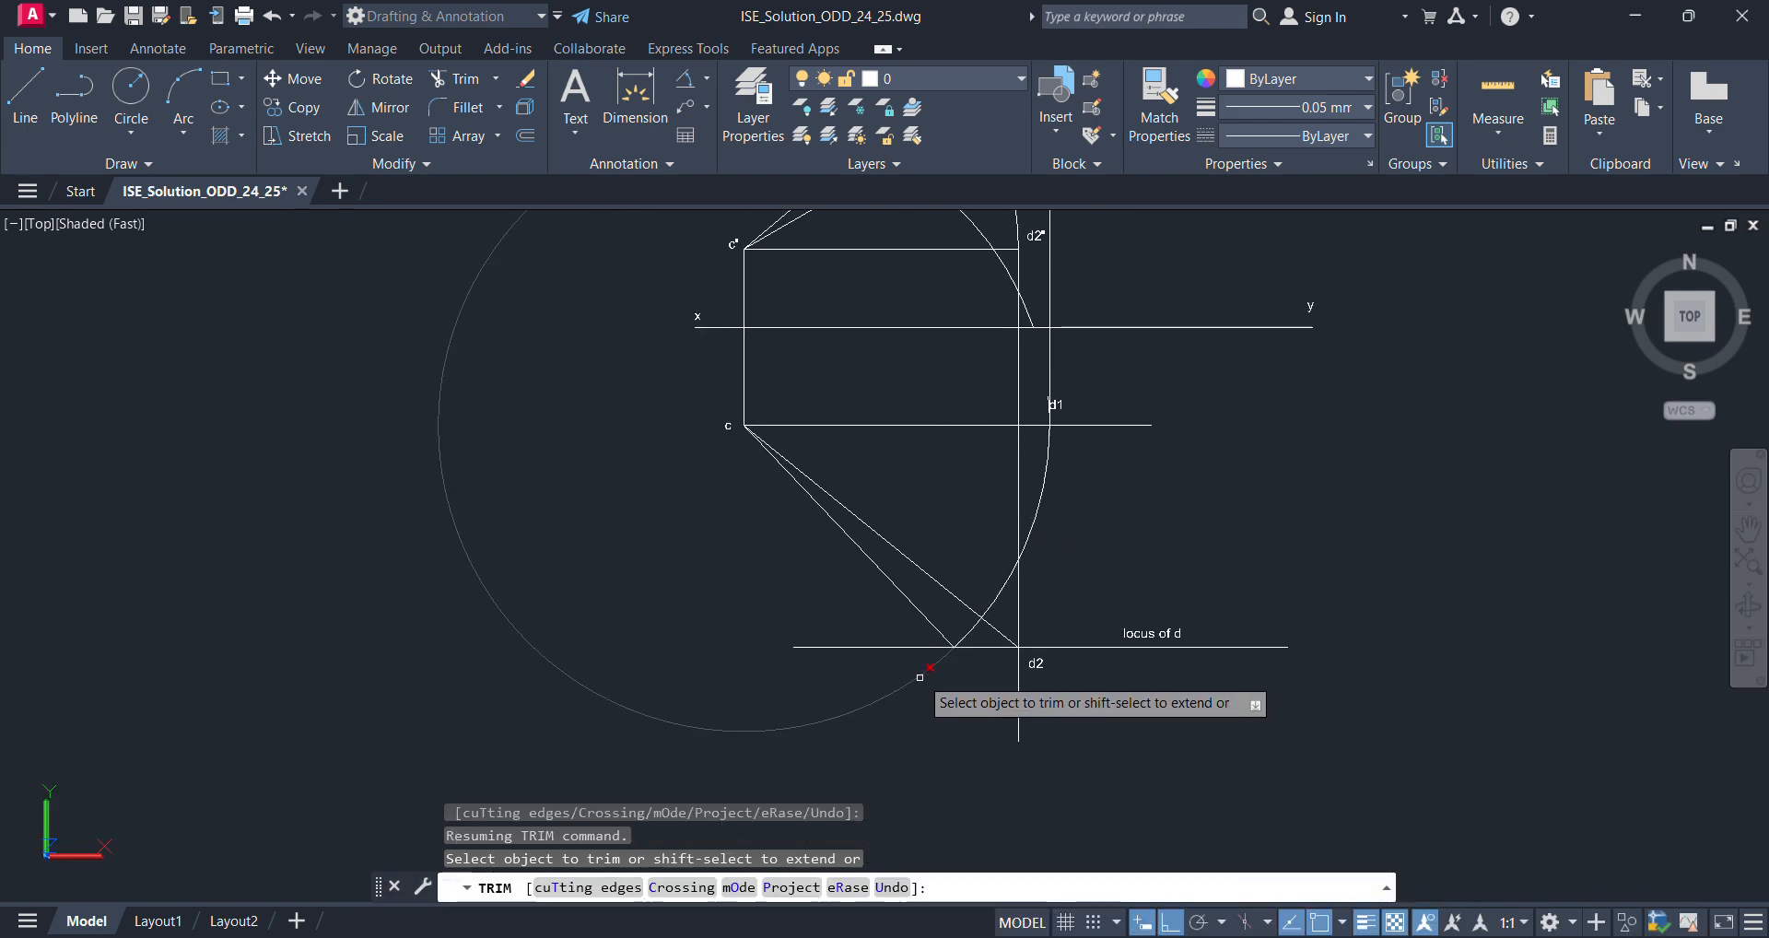
scroll(1050, 436, "up", 6)
key("Escape")
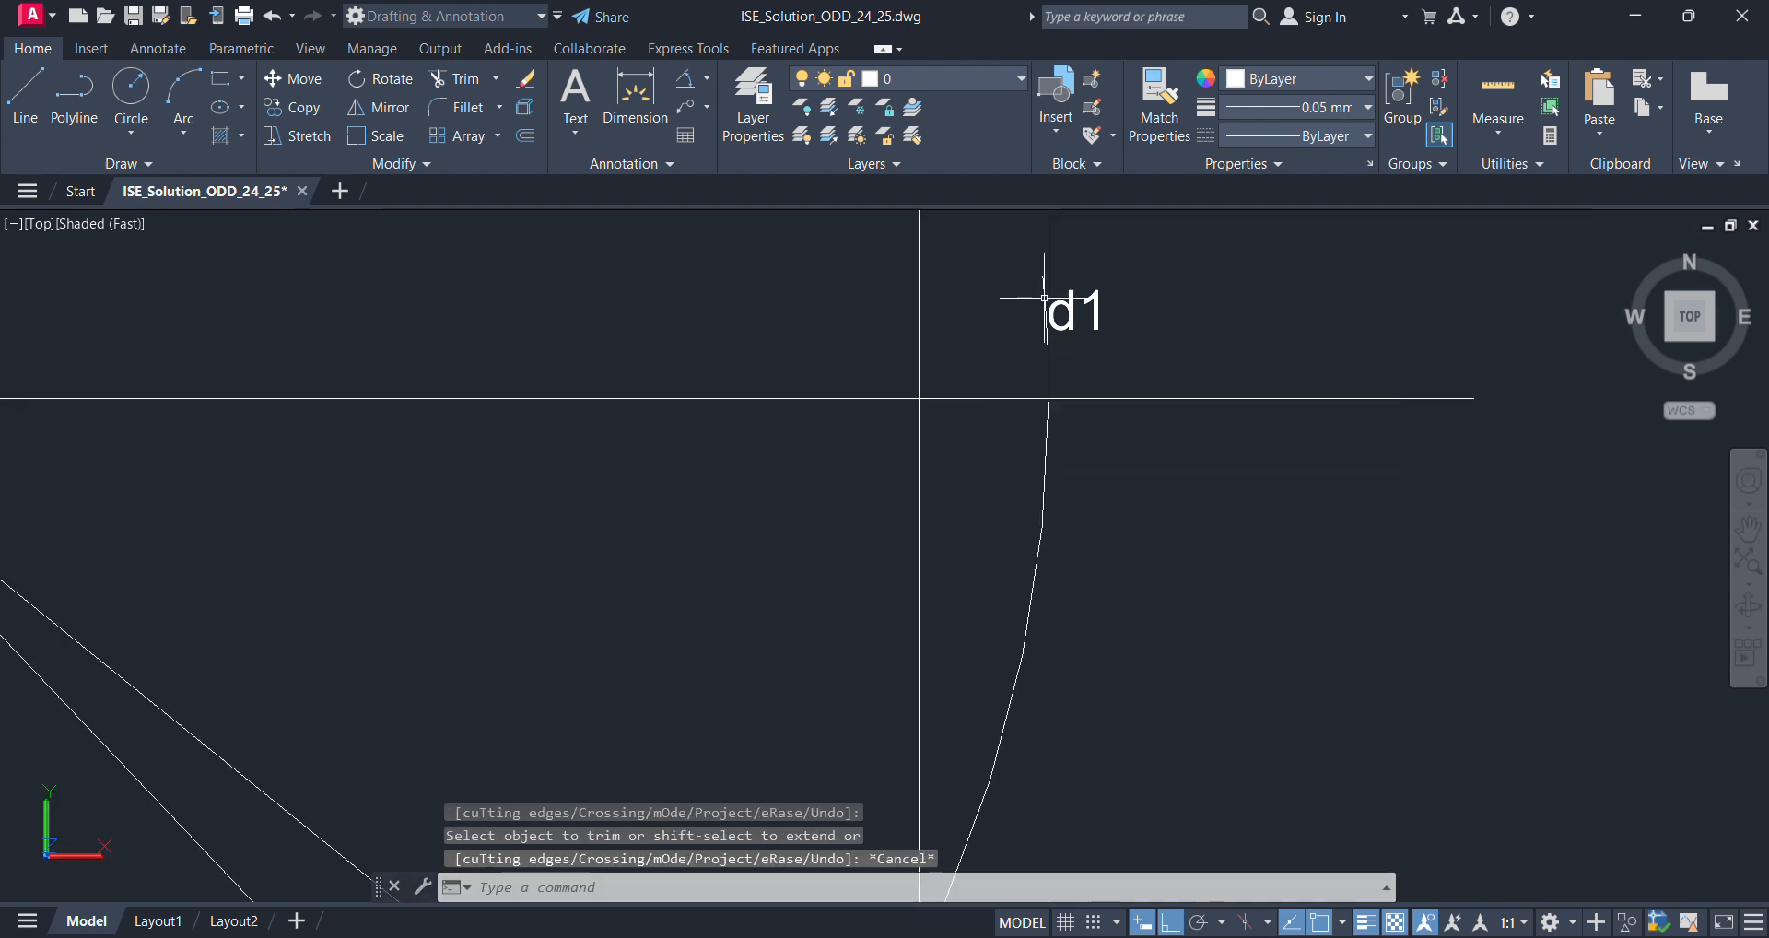
- Delete the leftover circle pieces beside the d1 label and above the xy line
left_click(1048, 286)
key("Escape")
scroll(1069, 291, "up", 3)
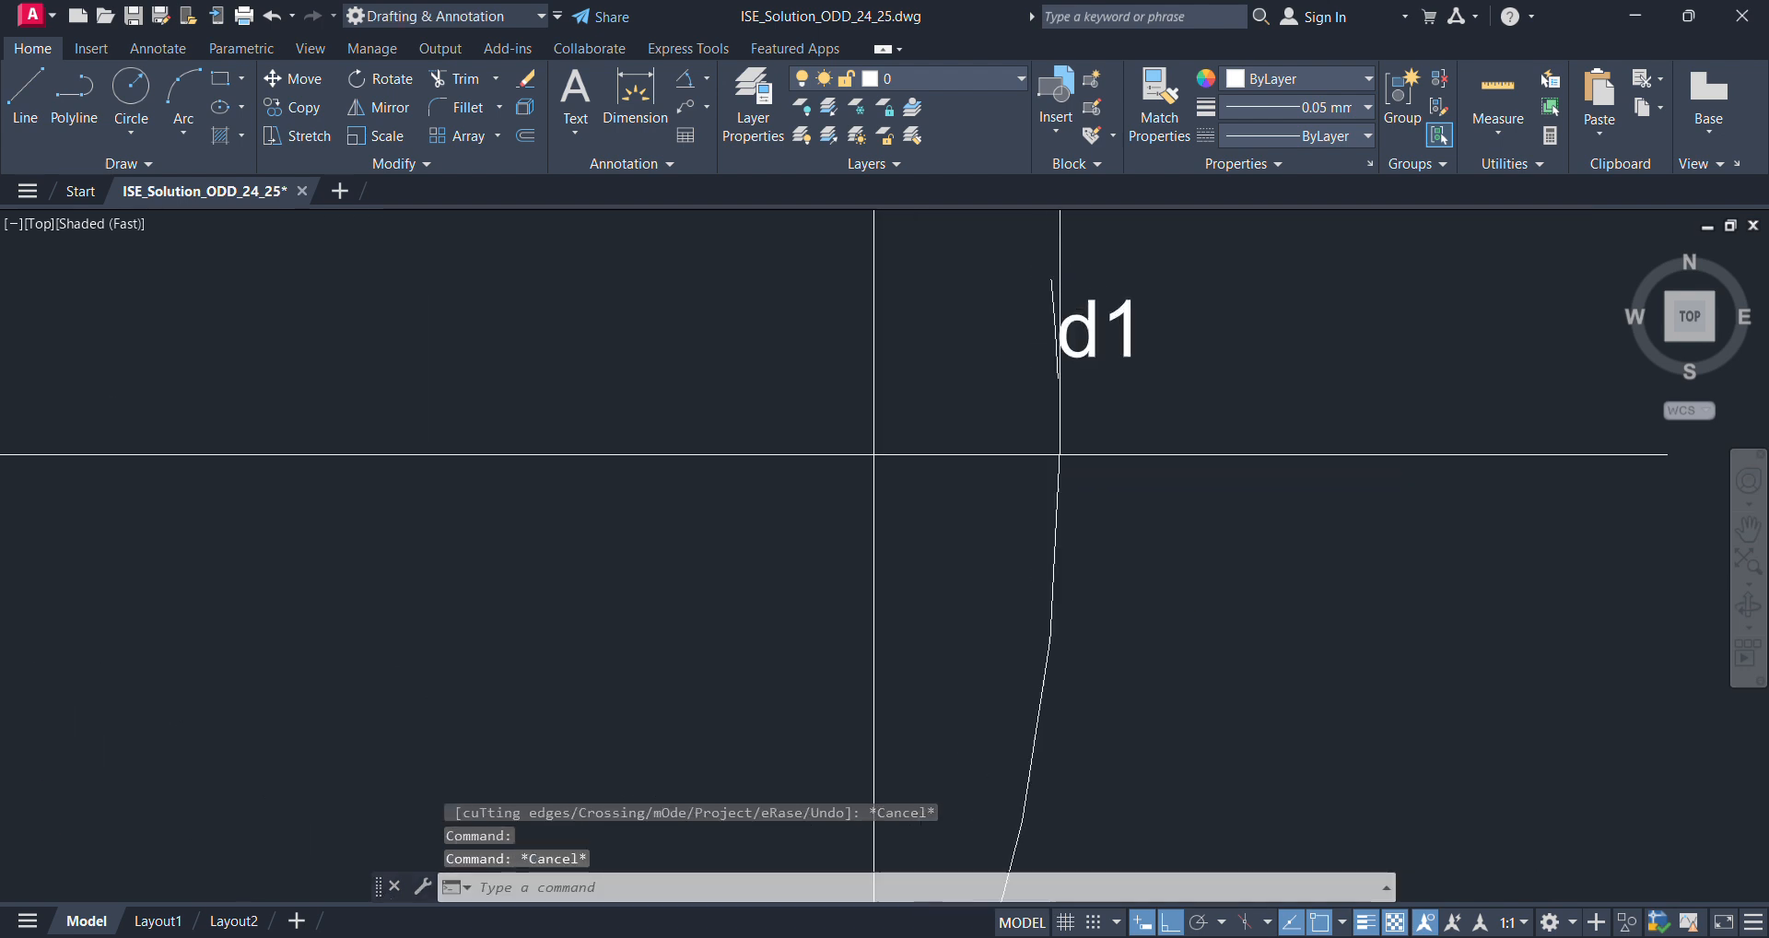
left_click(1064, 291)
key("Delete")
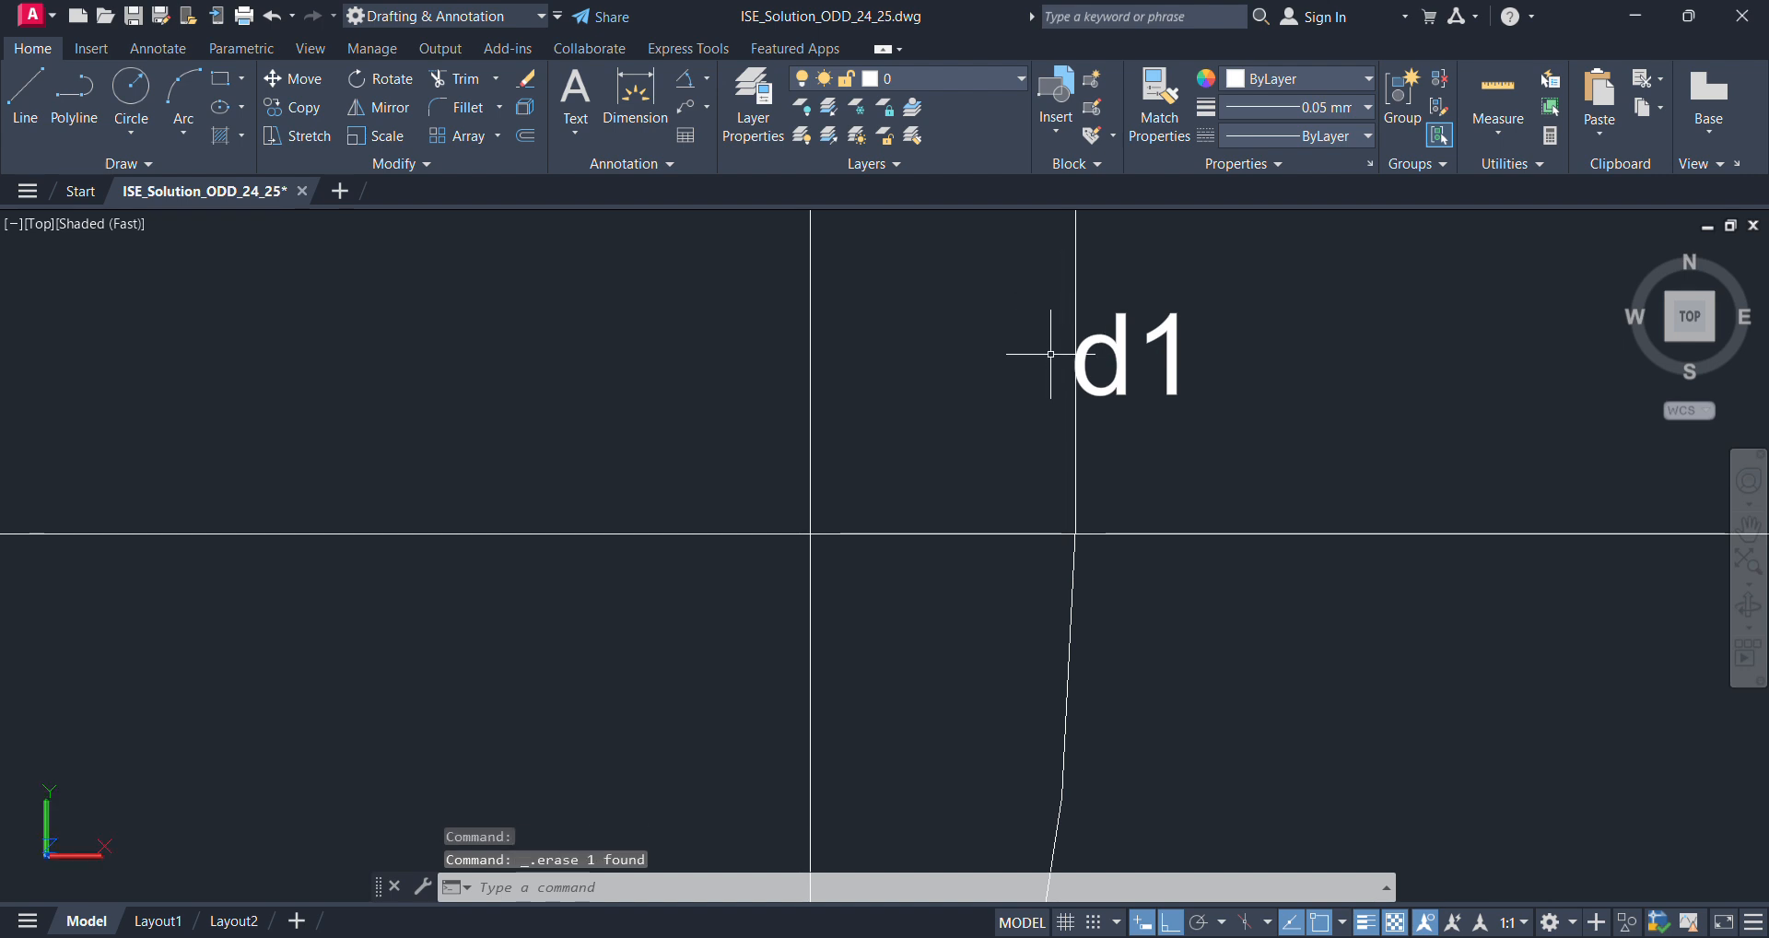
scroll(1068, 386, "down", 8)
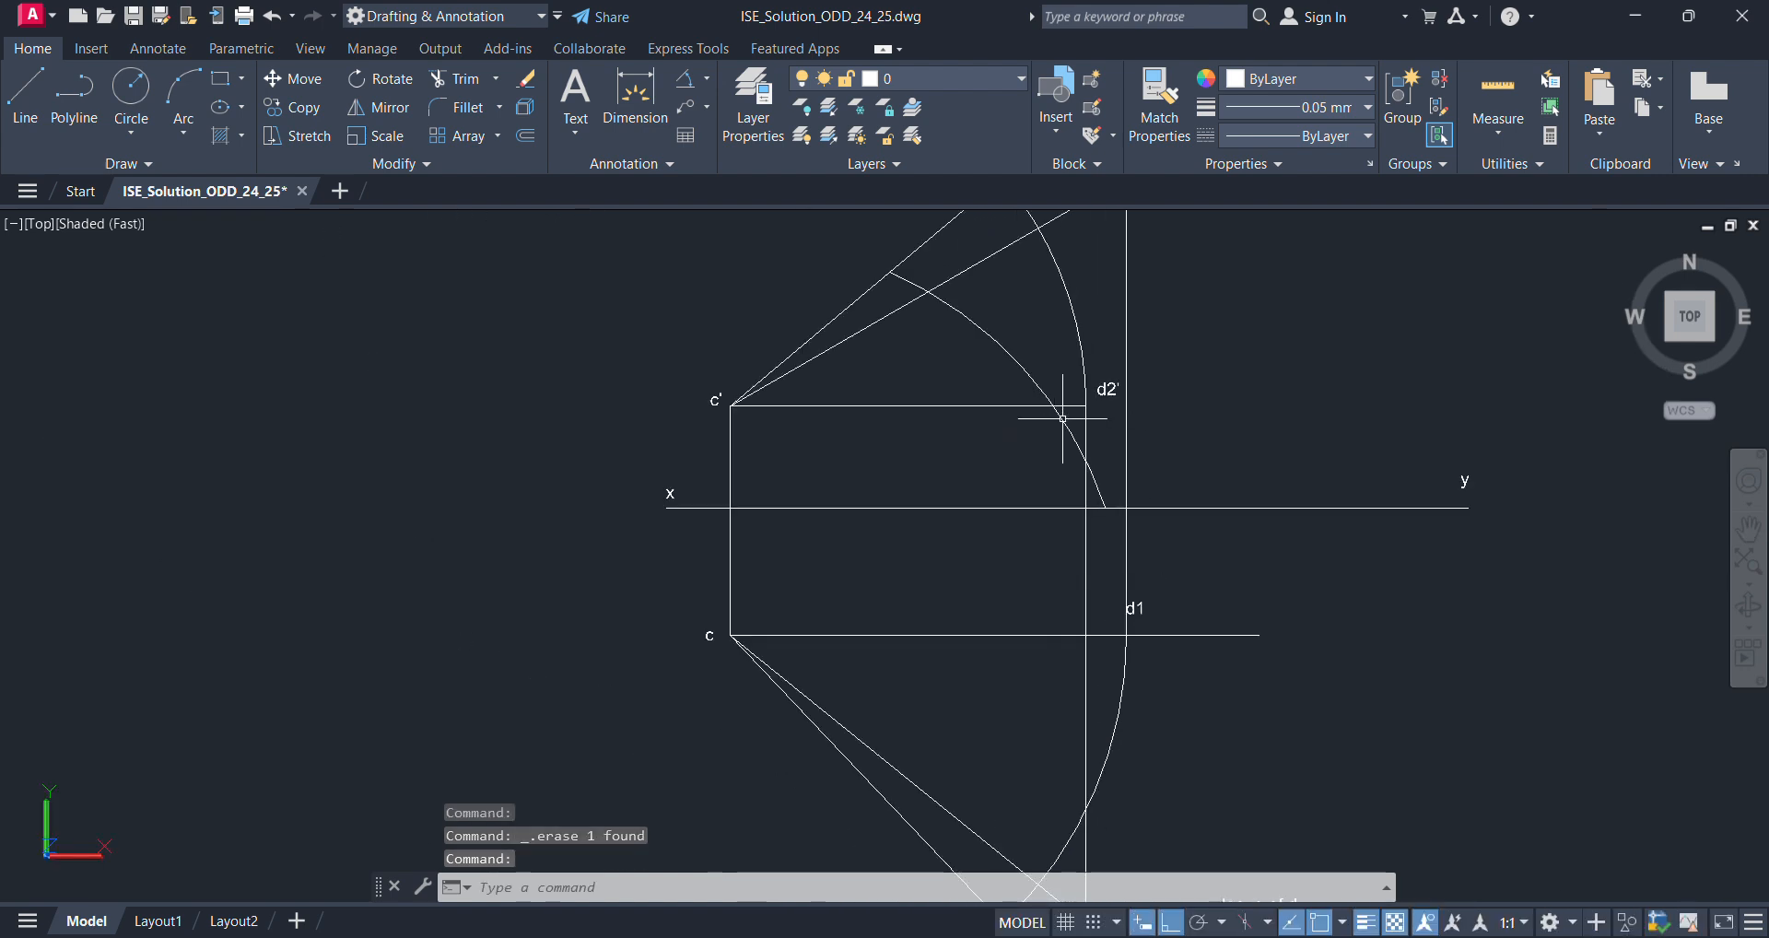
left_click(1063, 419)
key("Delete")
scroll(1126, 509, "down", 5)
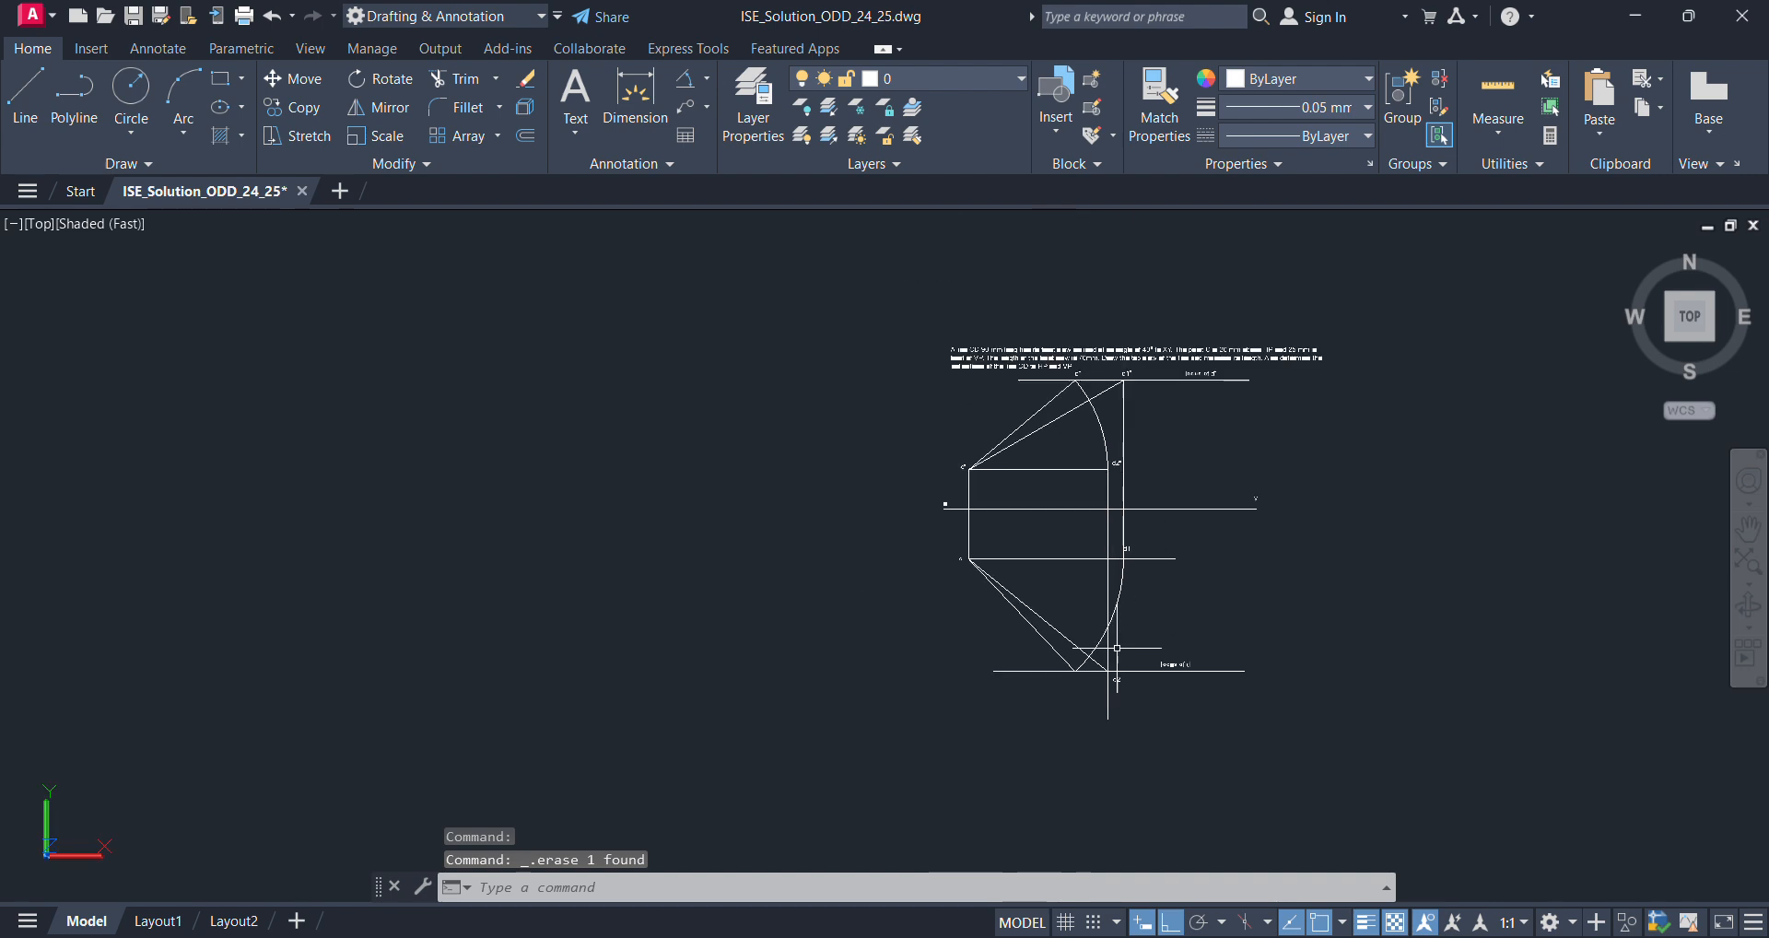
- Move the d1 label slightly down and to the right, closer to its point, with Ortho off
scroll(1117, 648, "up", 3)
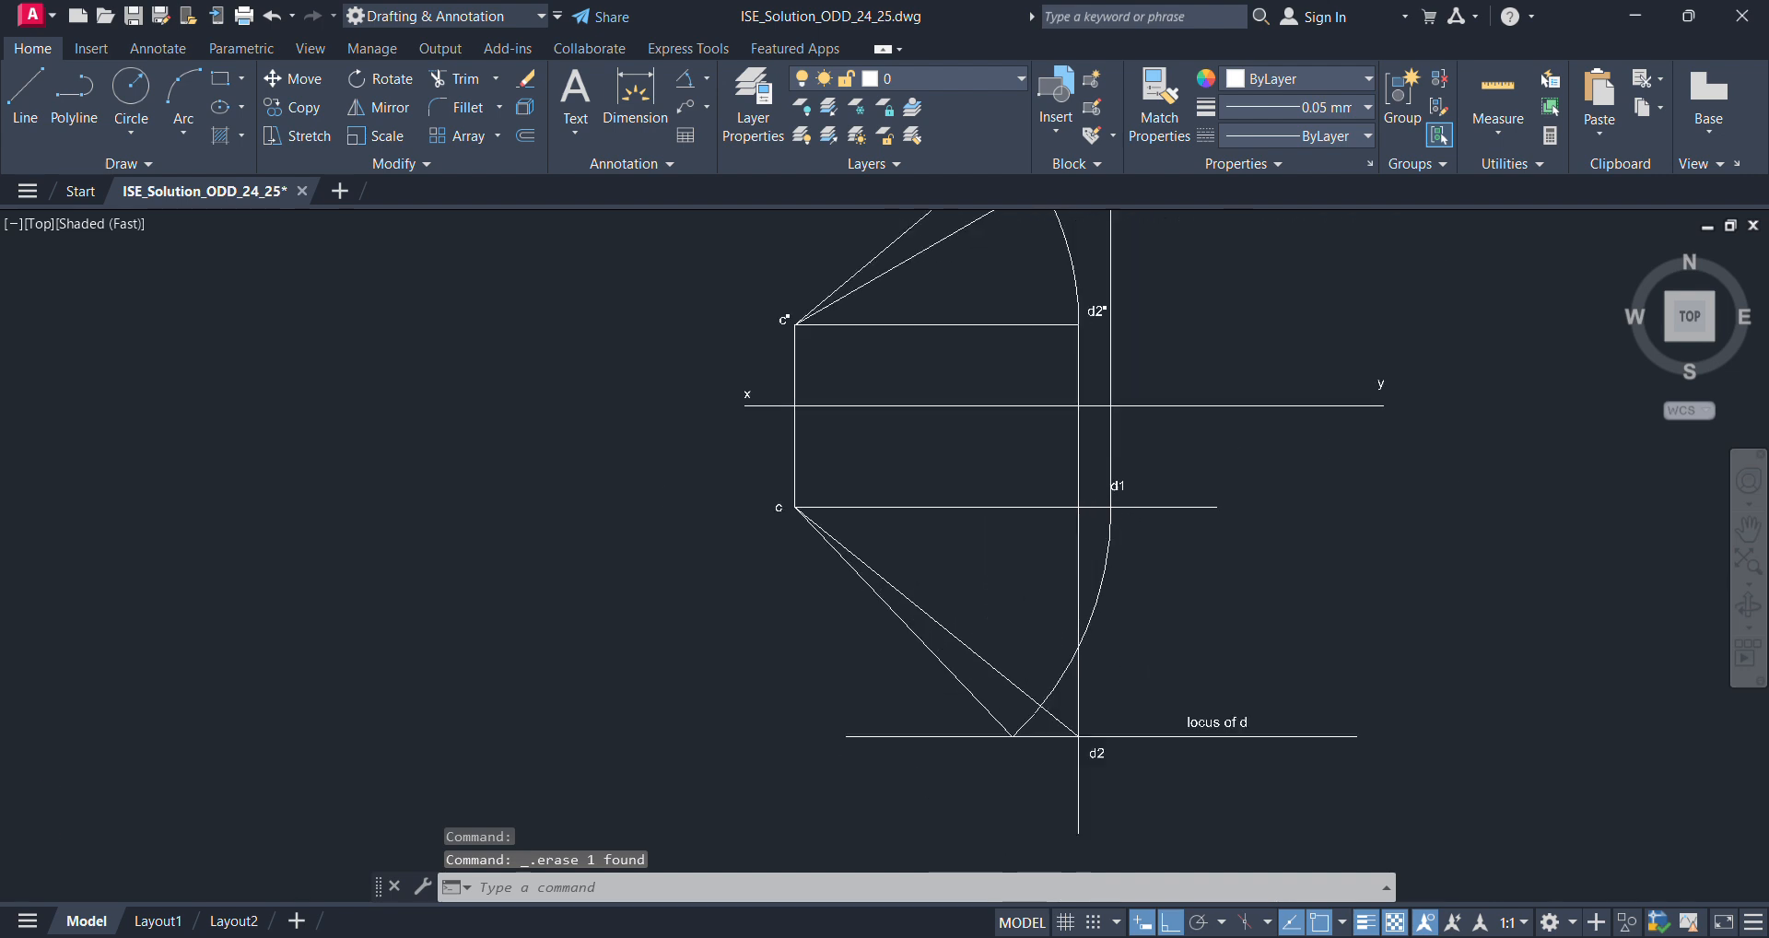
left_click(1118, 487)
scroll(1120, 484, "up", 3)
type("m")
key("Return")
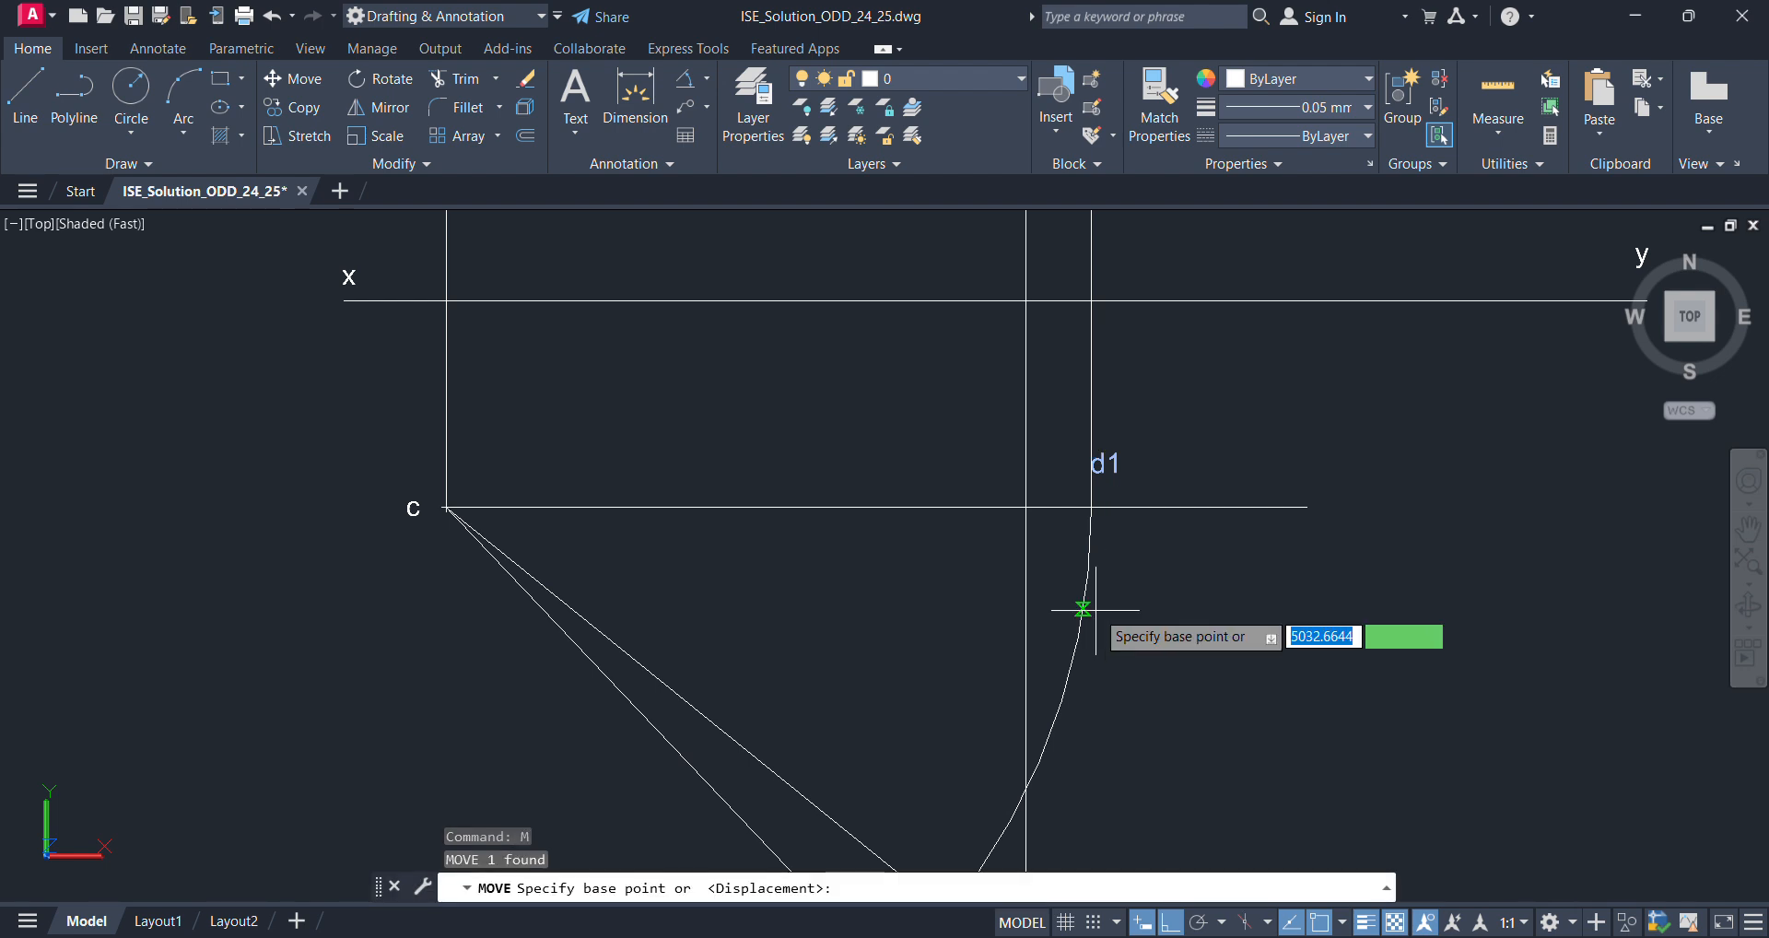
left_click(1143, 588)
key("F8")
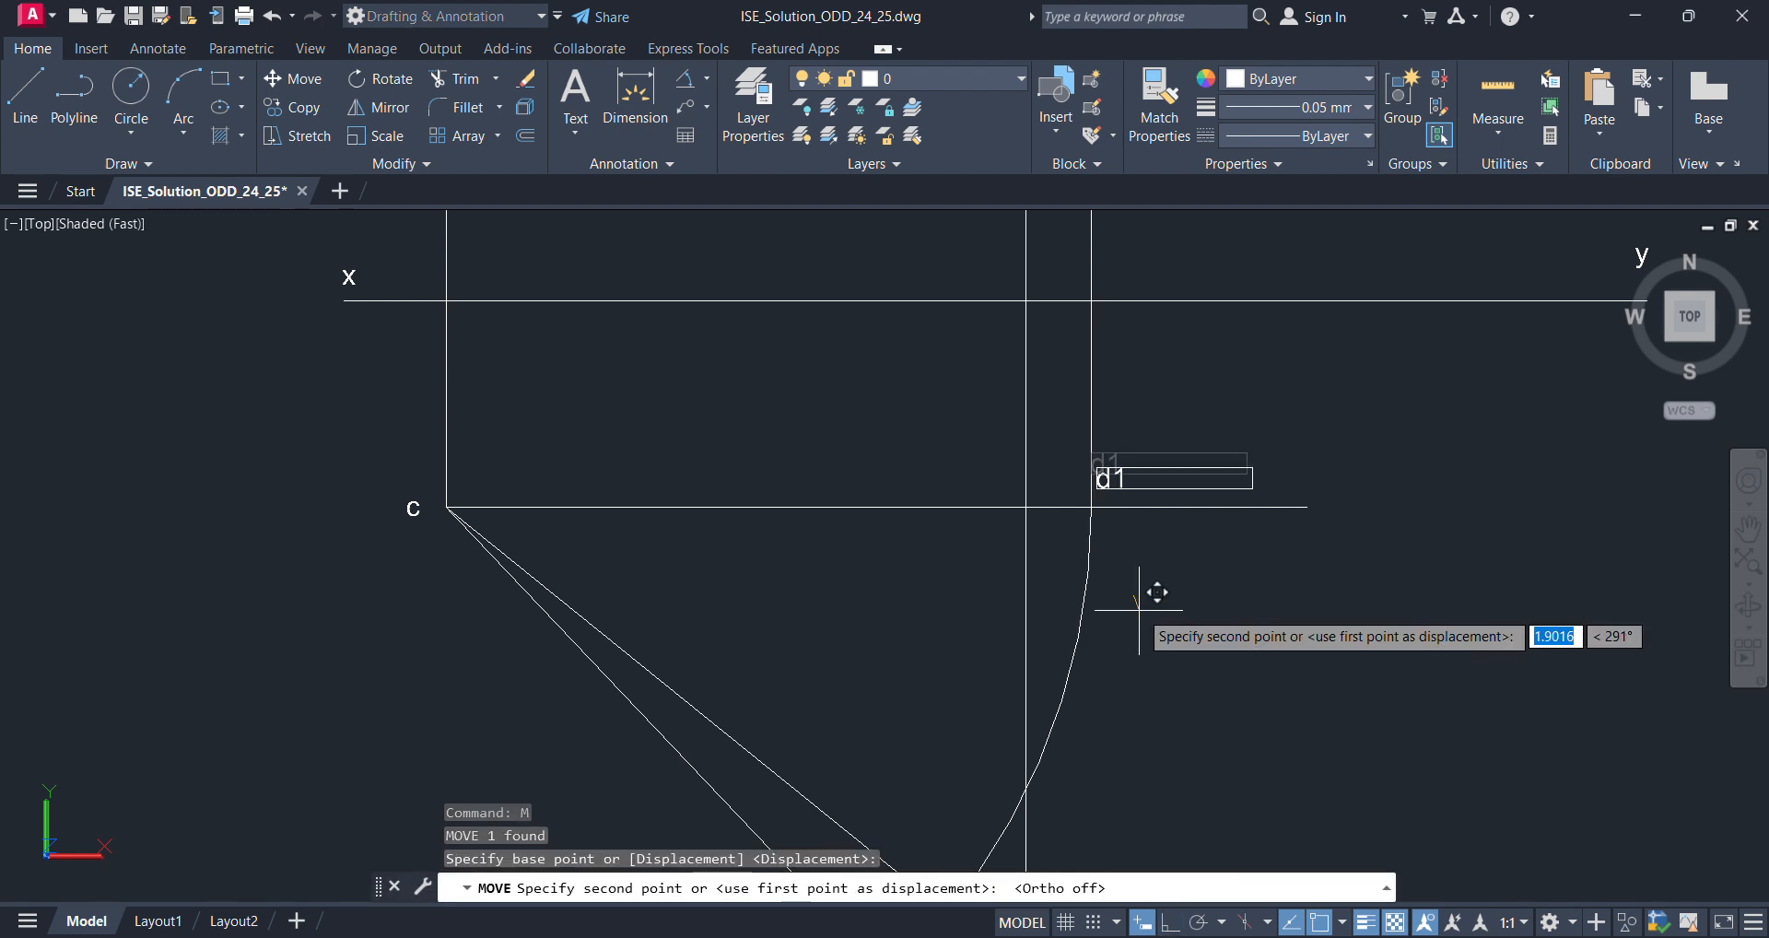
left_click(1143, 625)
scroll(1044, 493, "down", 5)
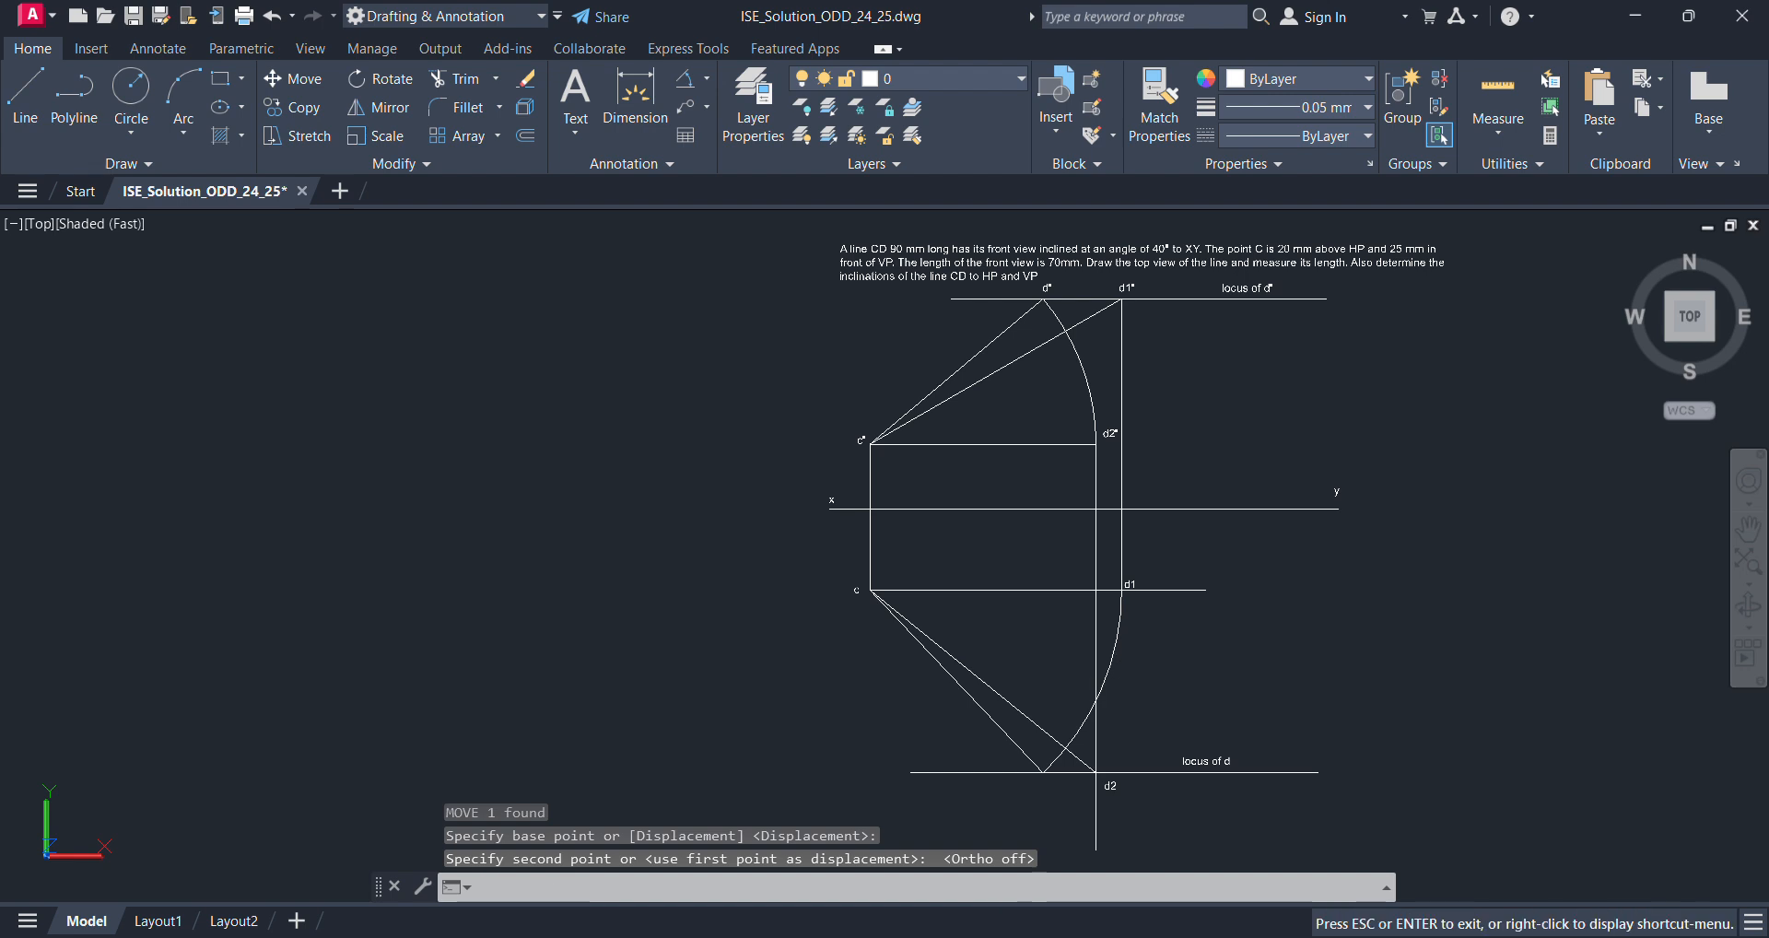
- Add the multiline text label "d" below the point where the arc meets the locus of d
scroll(1003, 633, "up", 4)
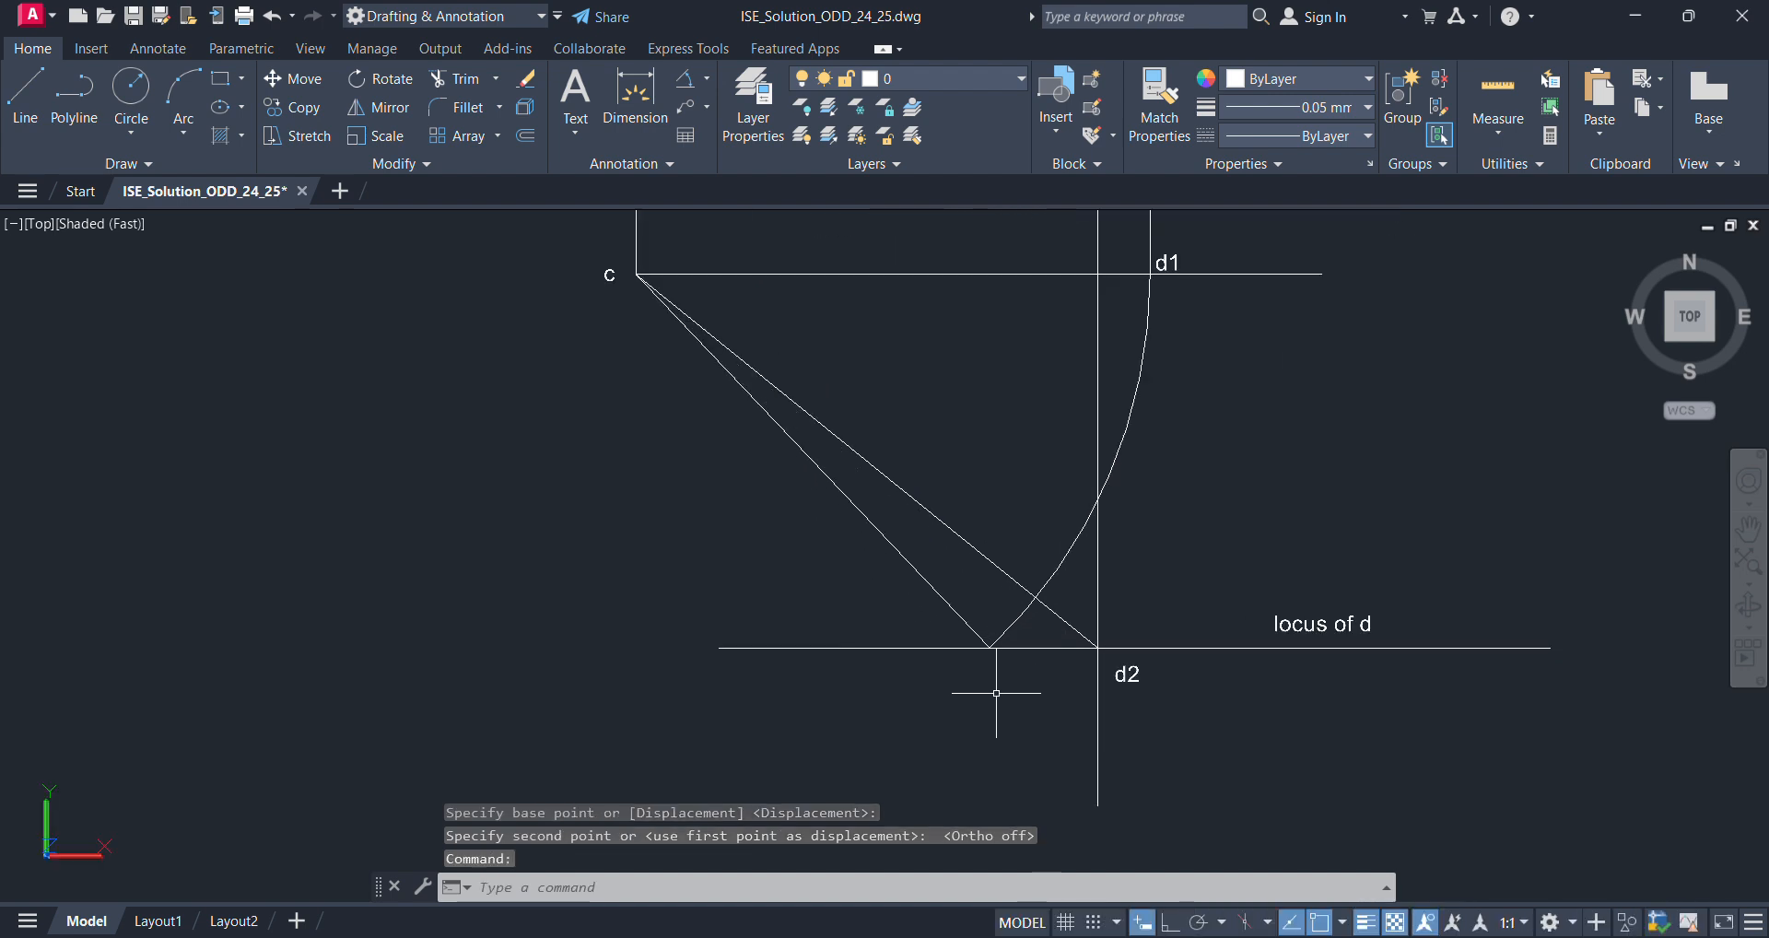
type("mt")
key("Return")
scroll(977, 691, "up", 4)
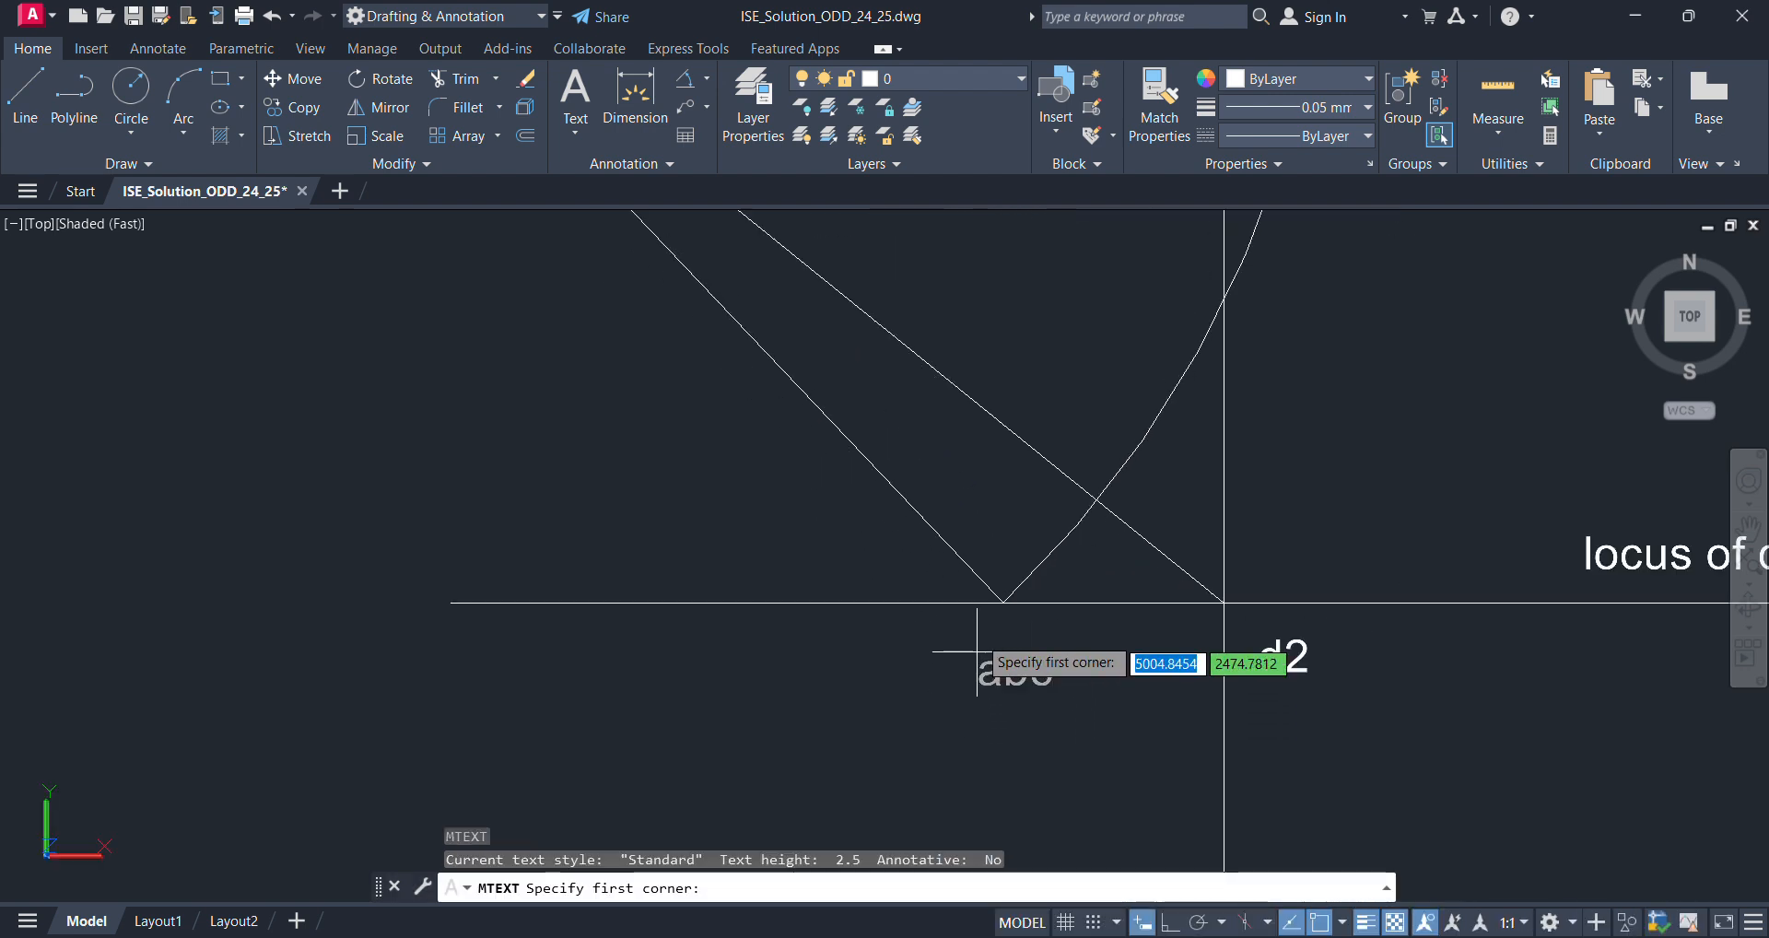
left_click(969, 626)
left_click(1081, 688)
type("d")
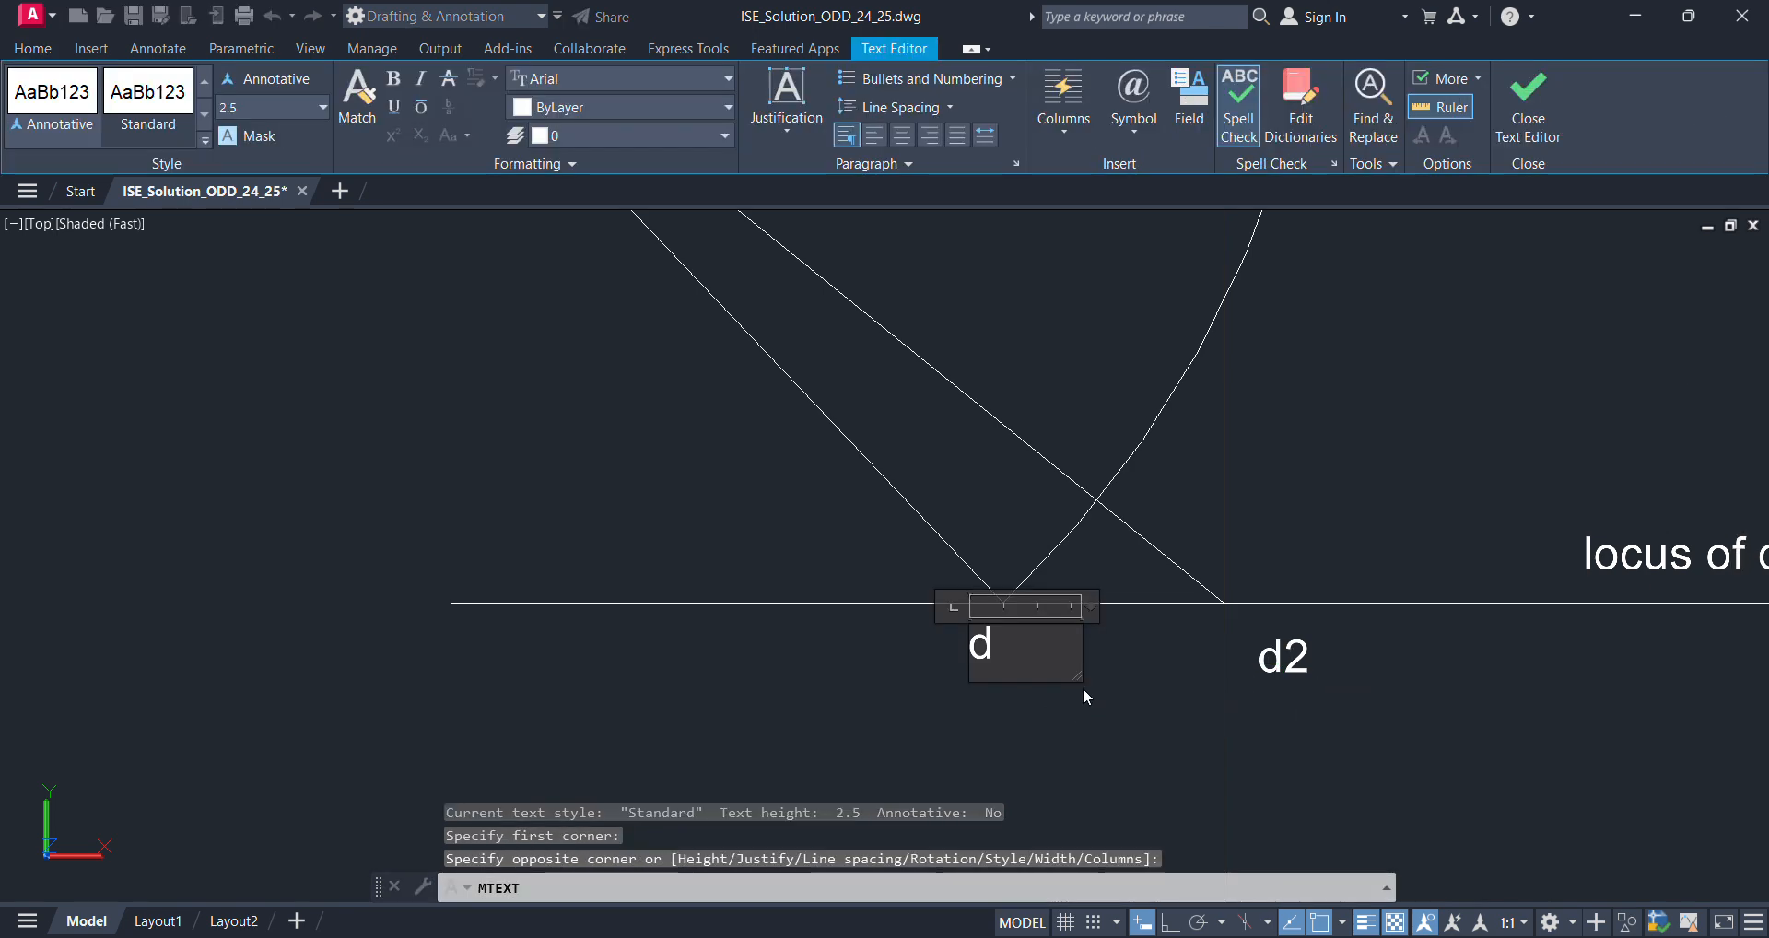
left_click(1127, 703)
- Draw a vertical projector line from point d up to point d' with Ortho on
scroll(1127, 703, "down", 5)
scroll(1229, 557, "up", 3)
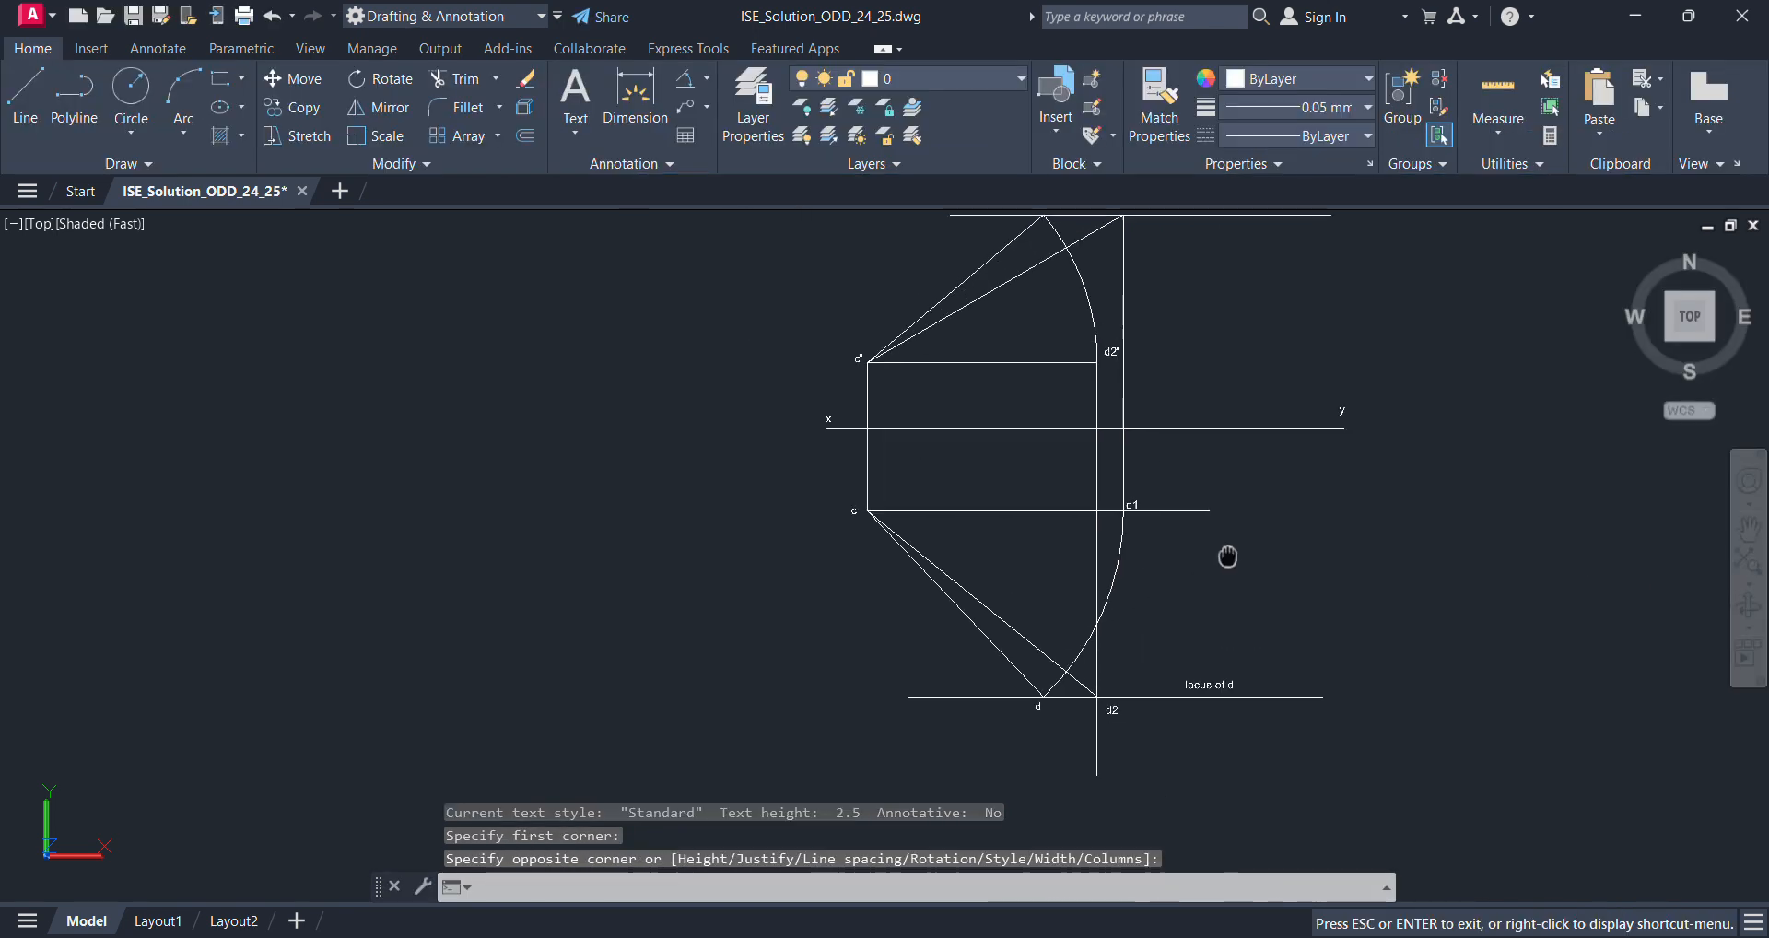
middle_click_drag(1229, 558, 1125, 650)
key("Escape")
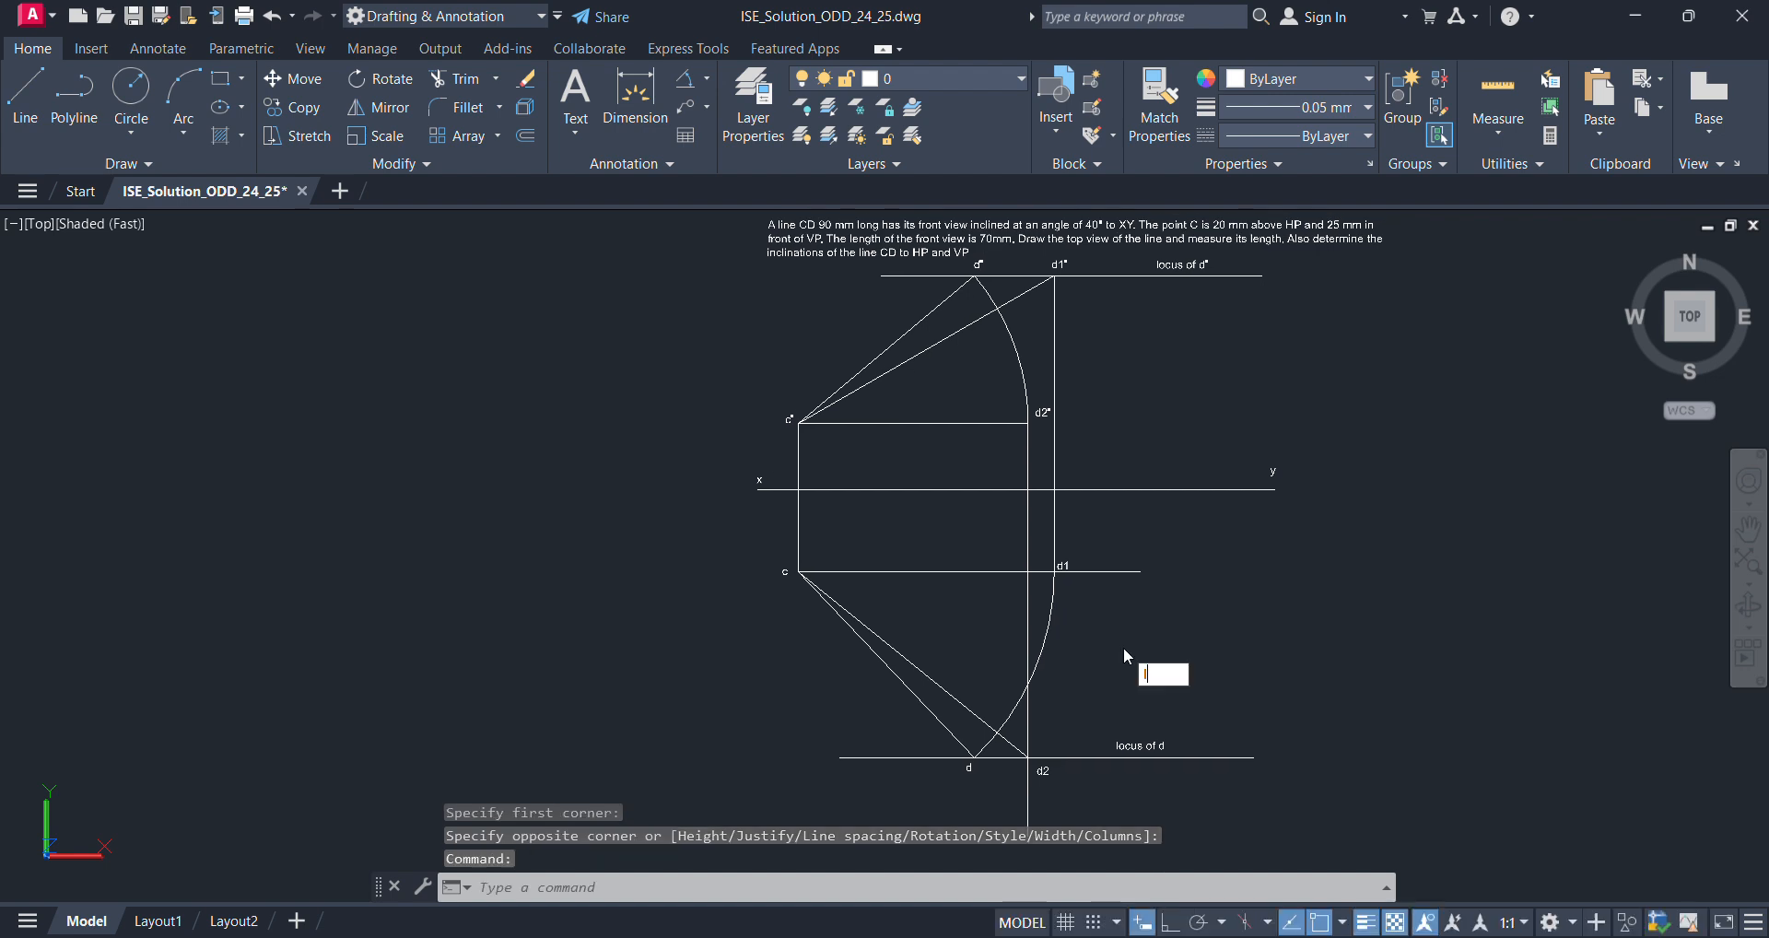
type("l")
key("Return")
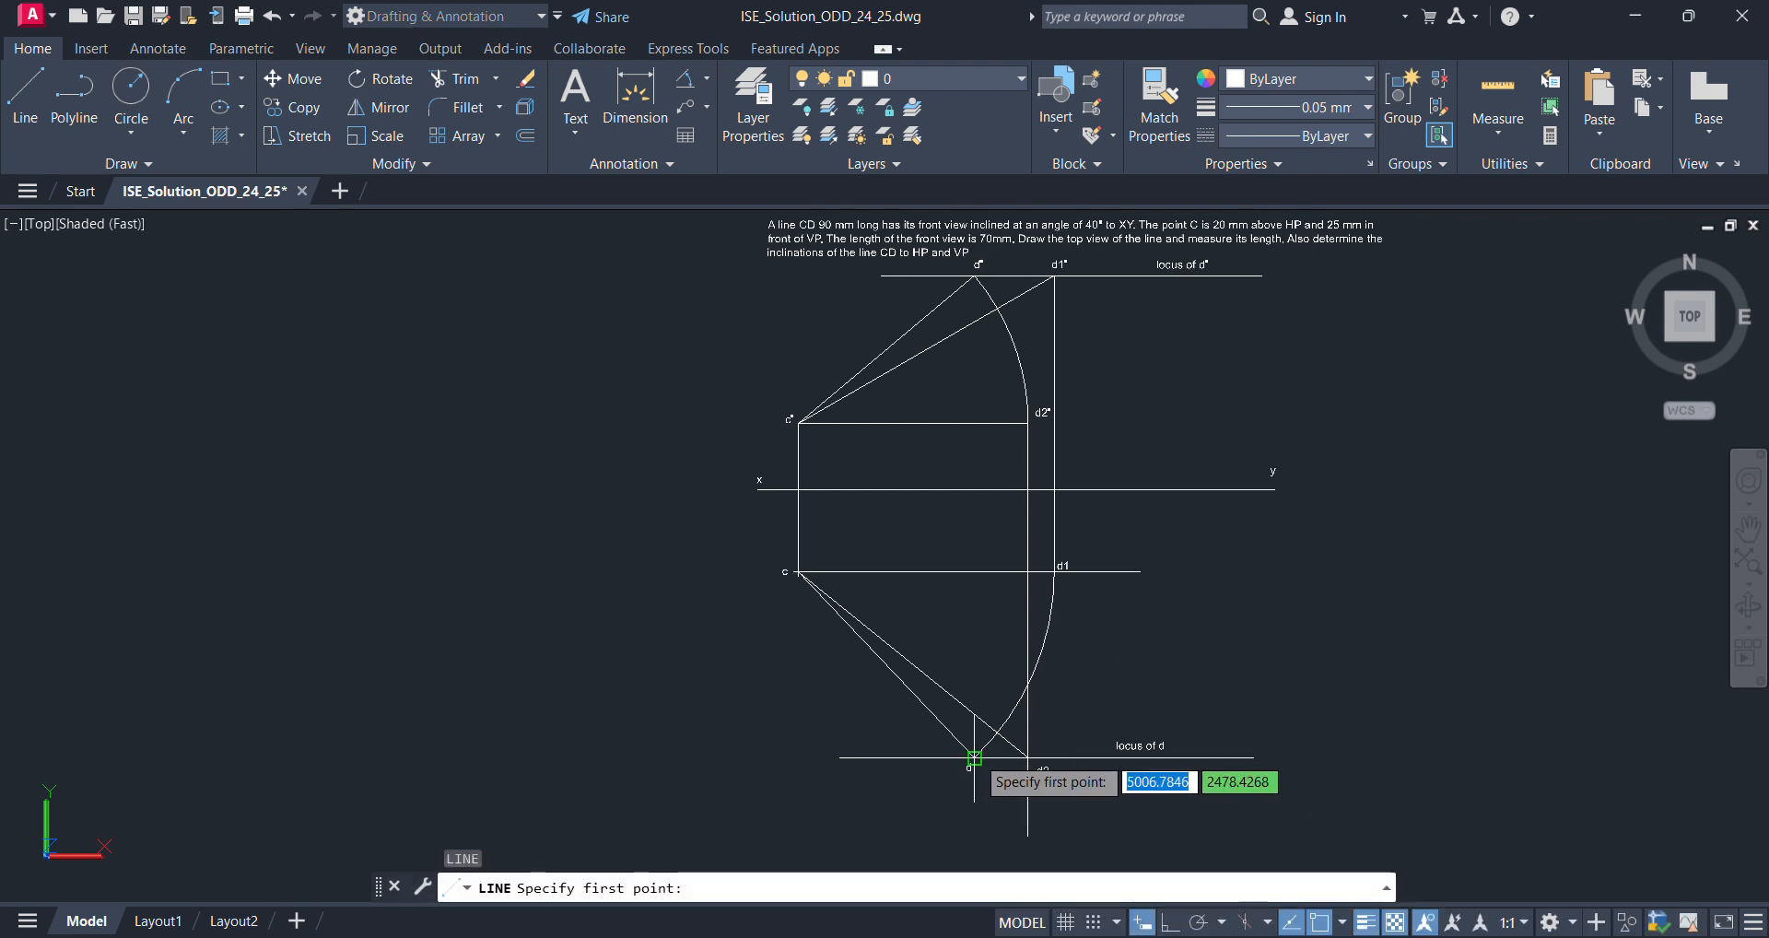
left_click(974, 759)
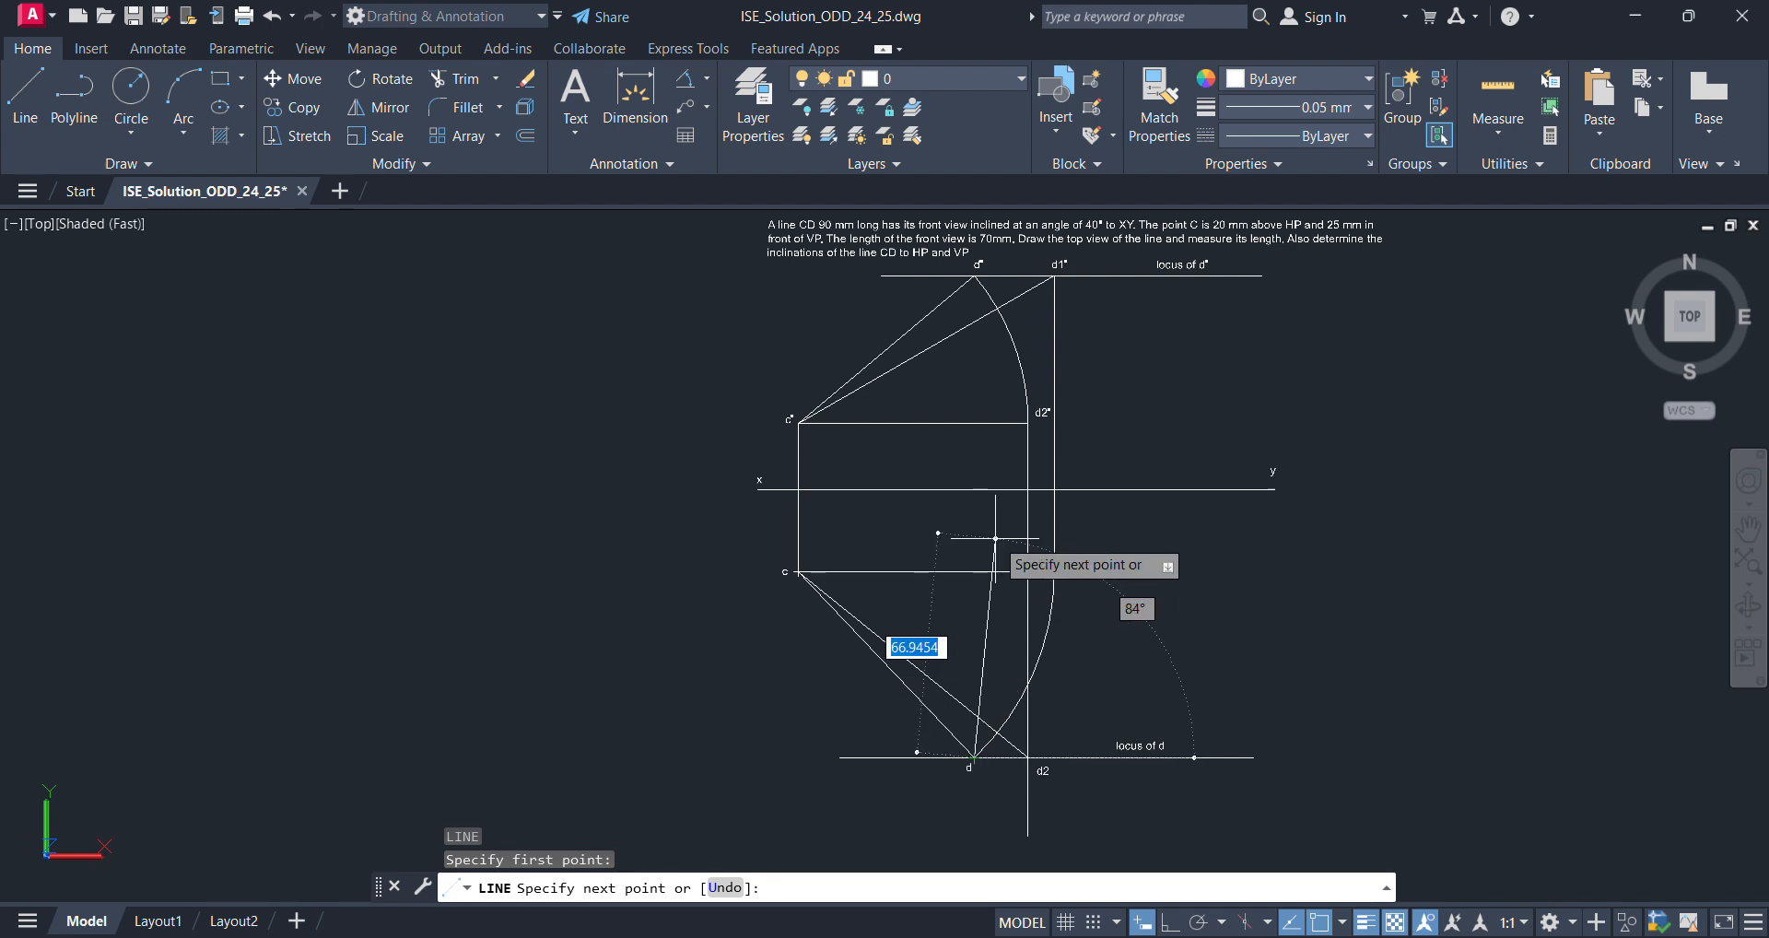
key("F8")
scroll(972, 293, "up", 5)
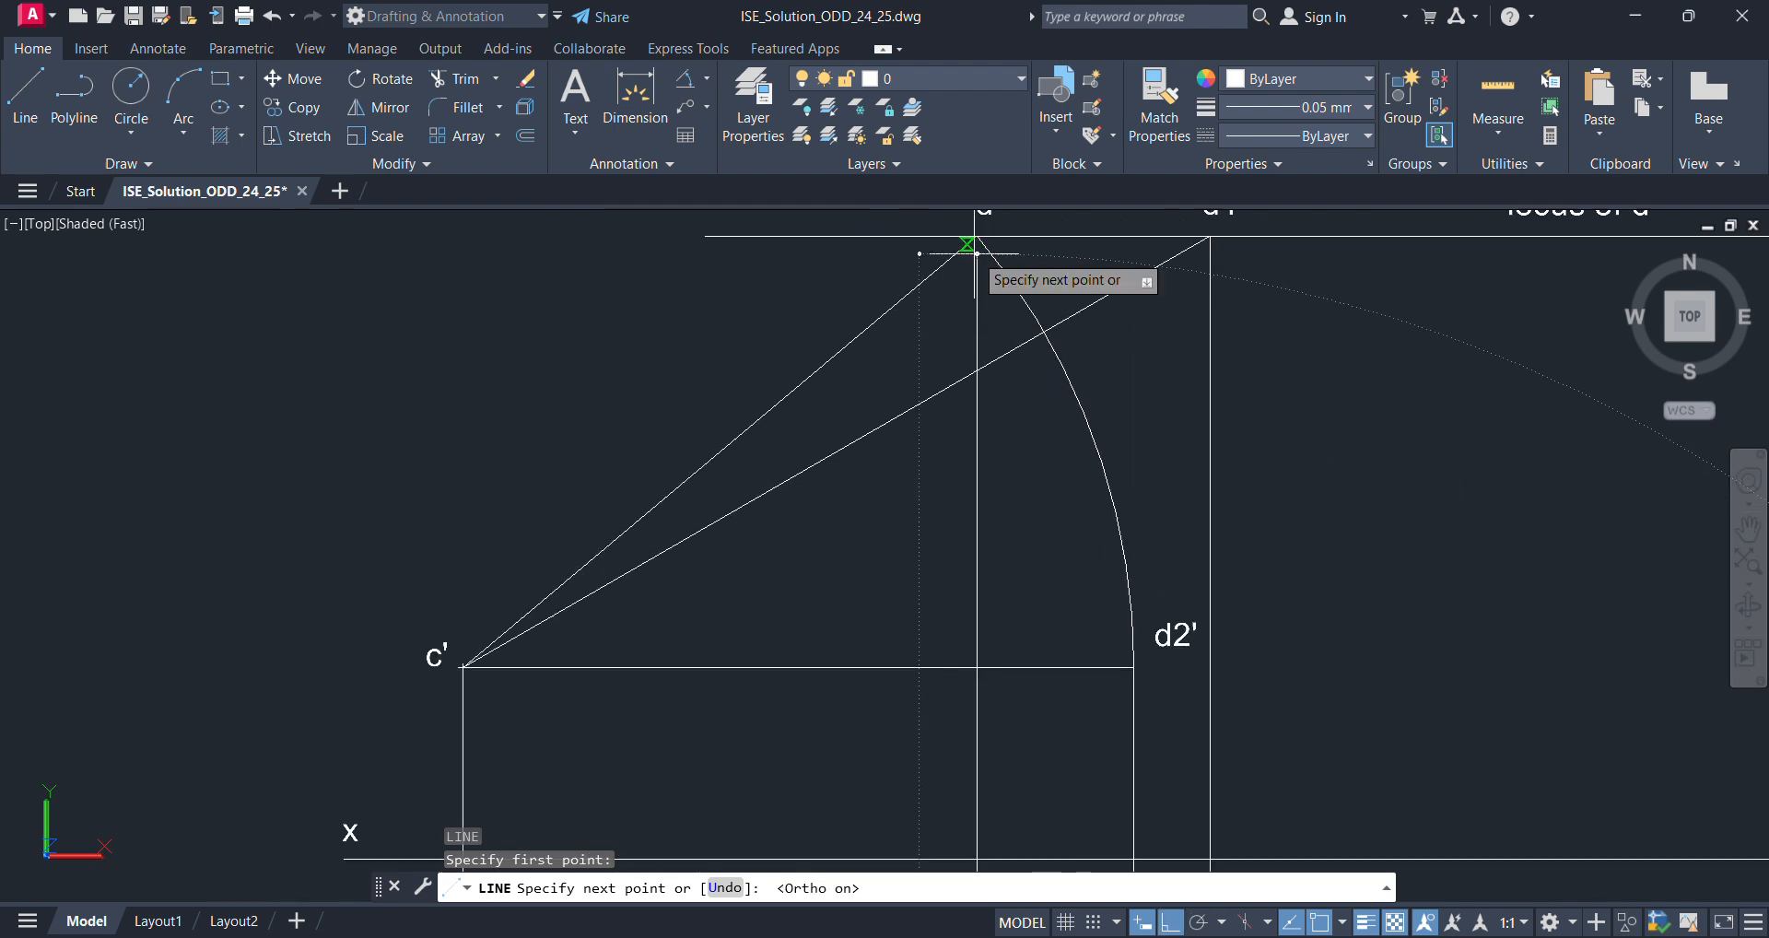
scroll(977, 236, "down", 2)
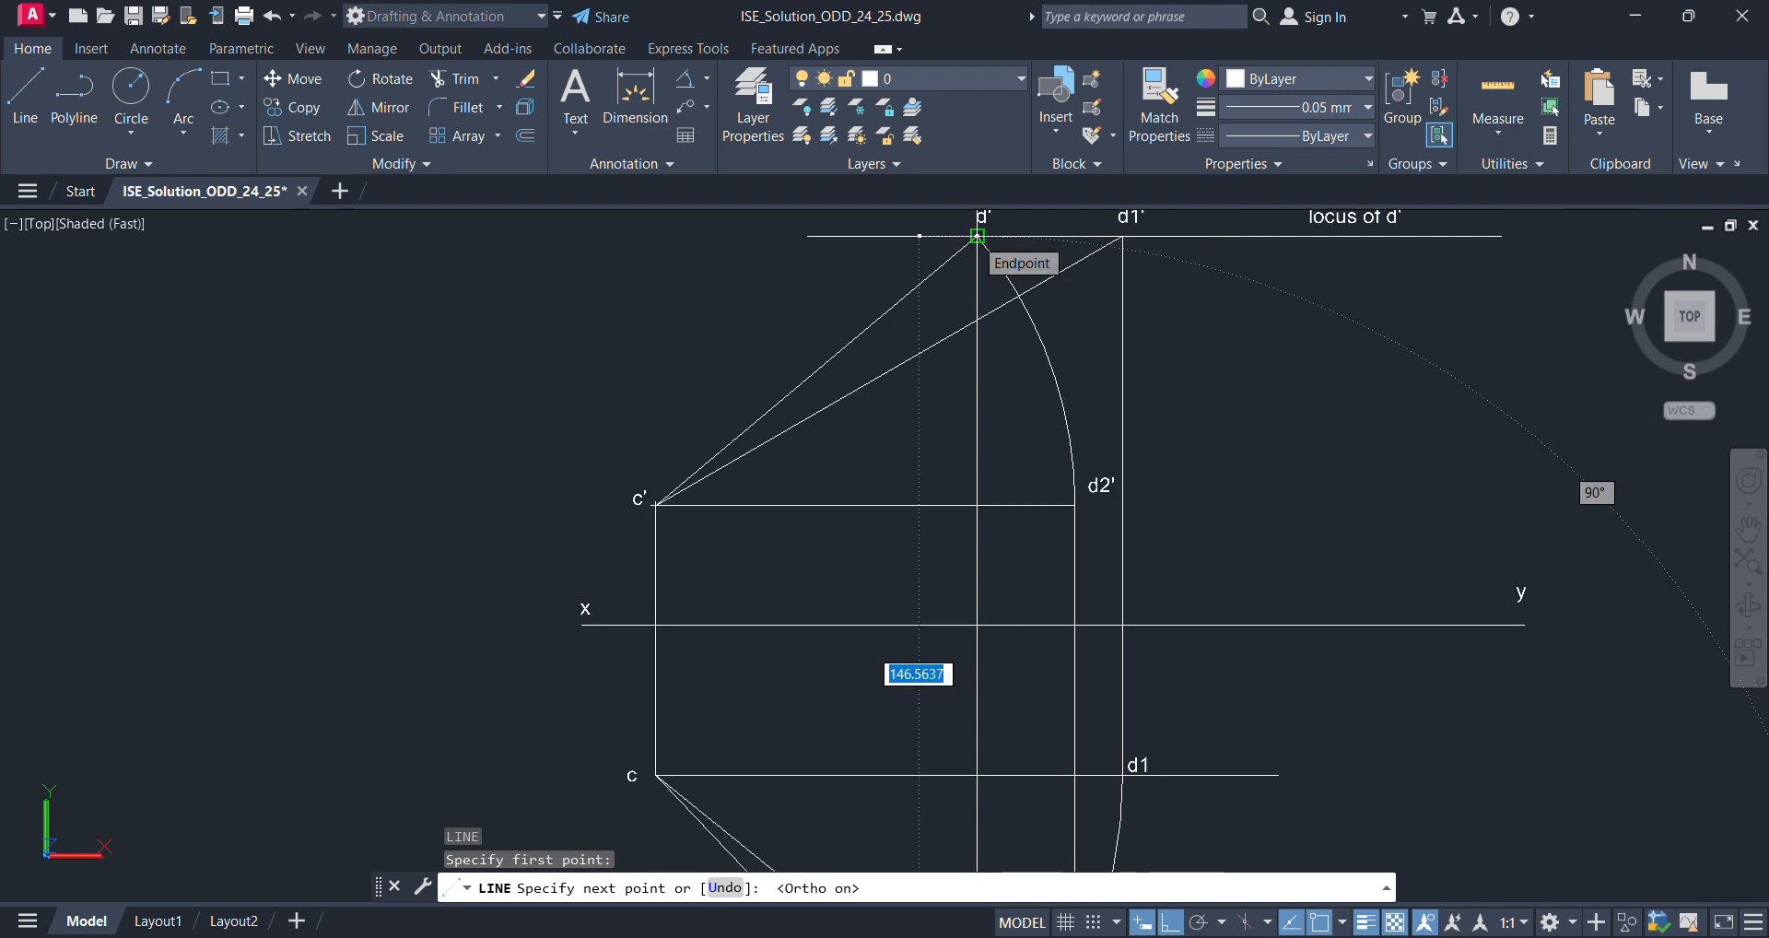
key("Escape")
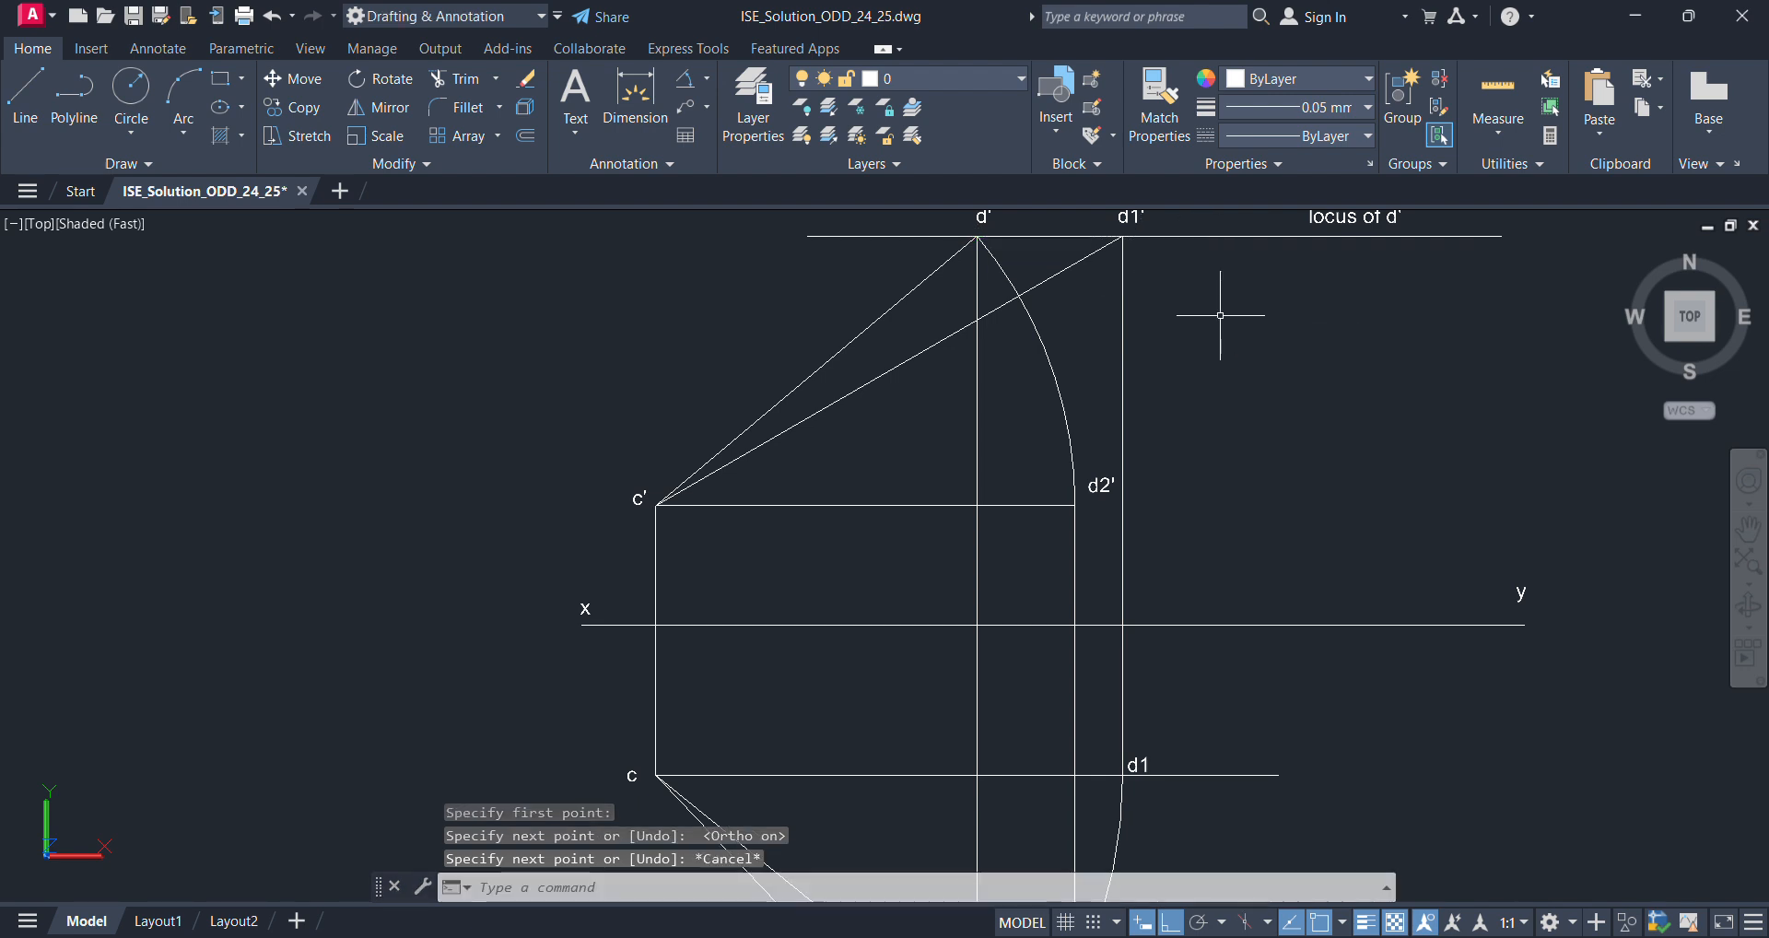
- Add an aligned dimension to the top view line from c to d, placed on its lower-left side
scroll(1186, 533, "down", 3)
scroll(1210, 586, "up", 2)
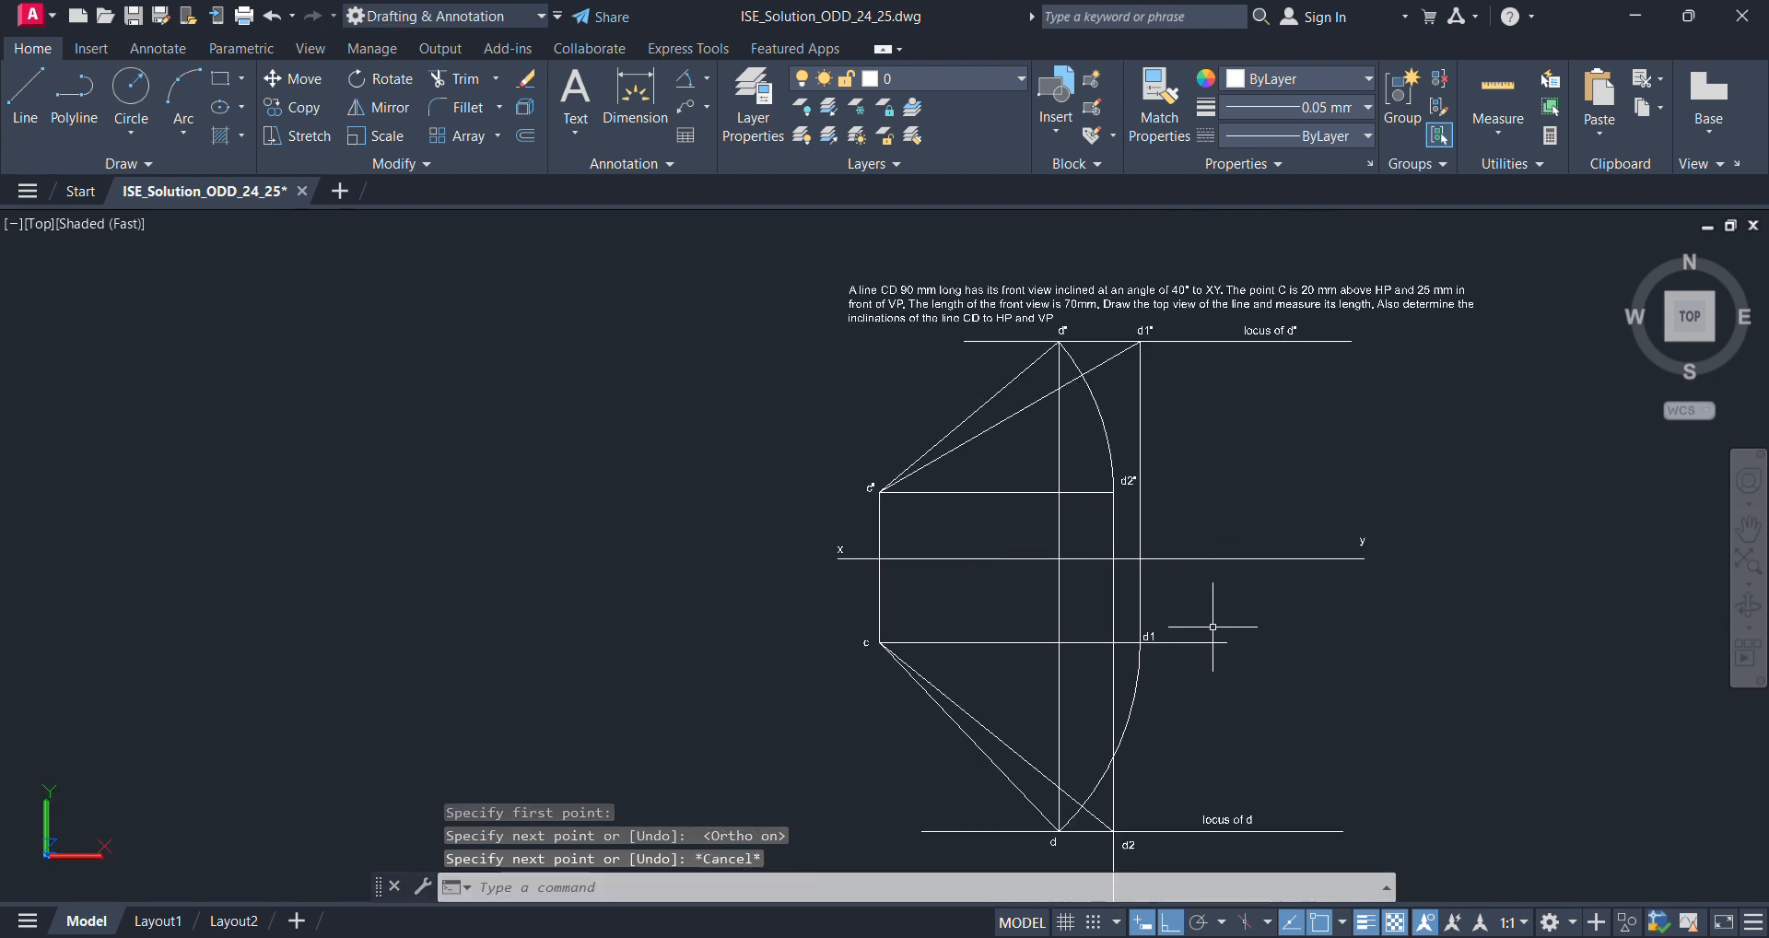
middle_click_drag(1383, 606, 1194, 575)
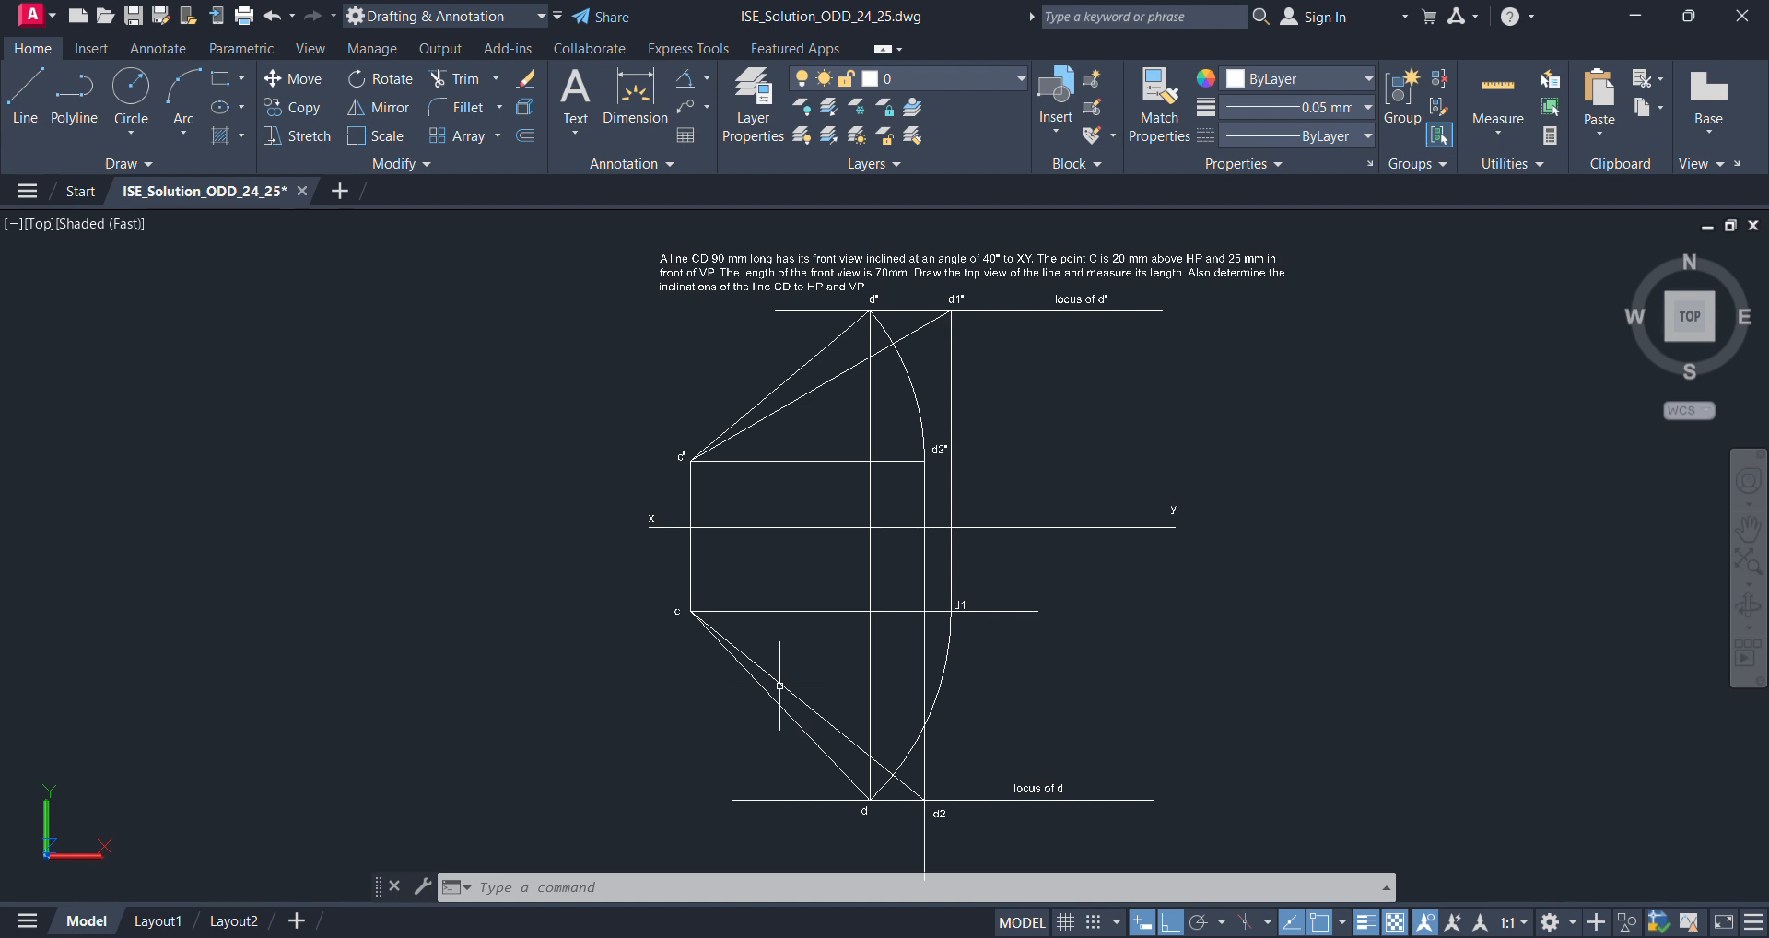
left_click(710, 80)
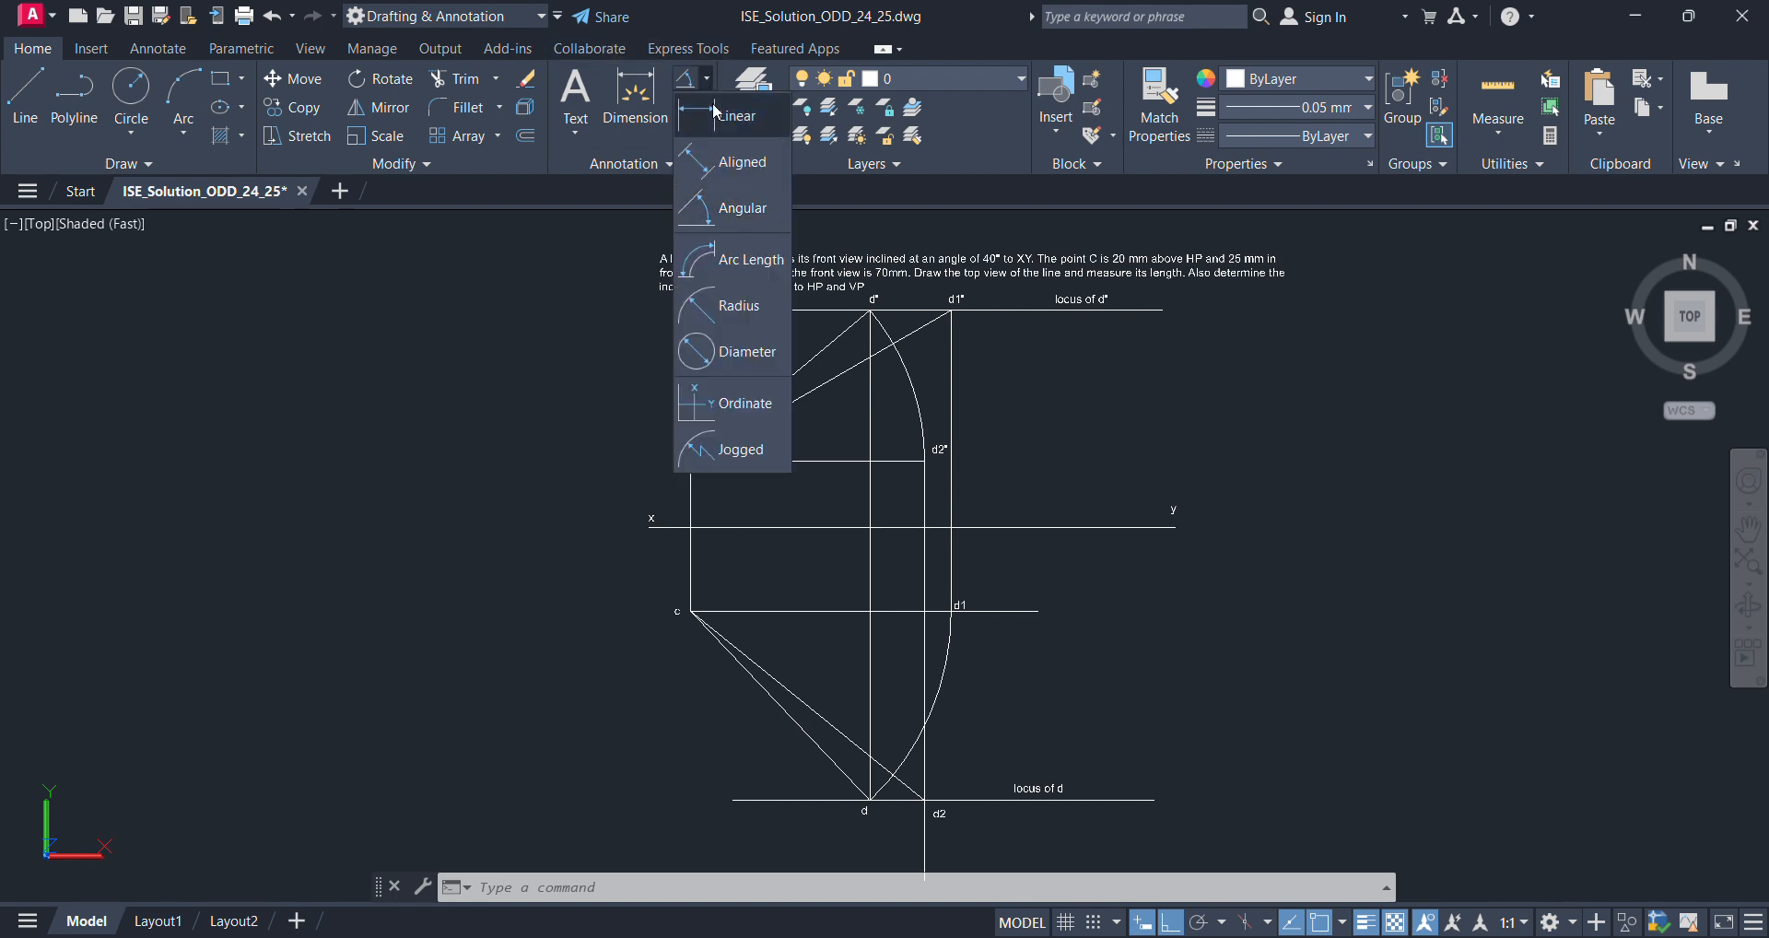
left_click(733, 159)
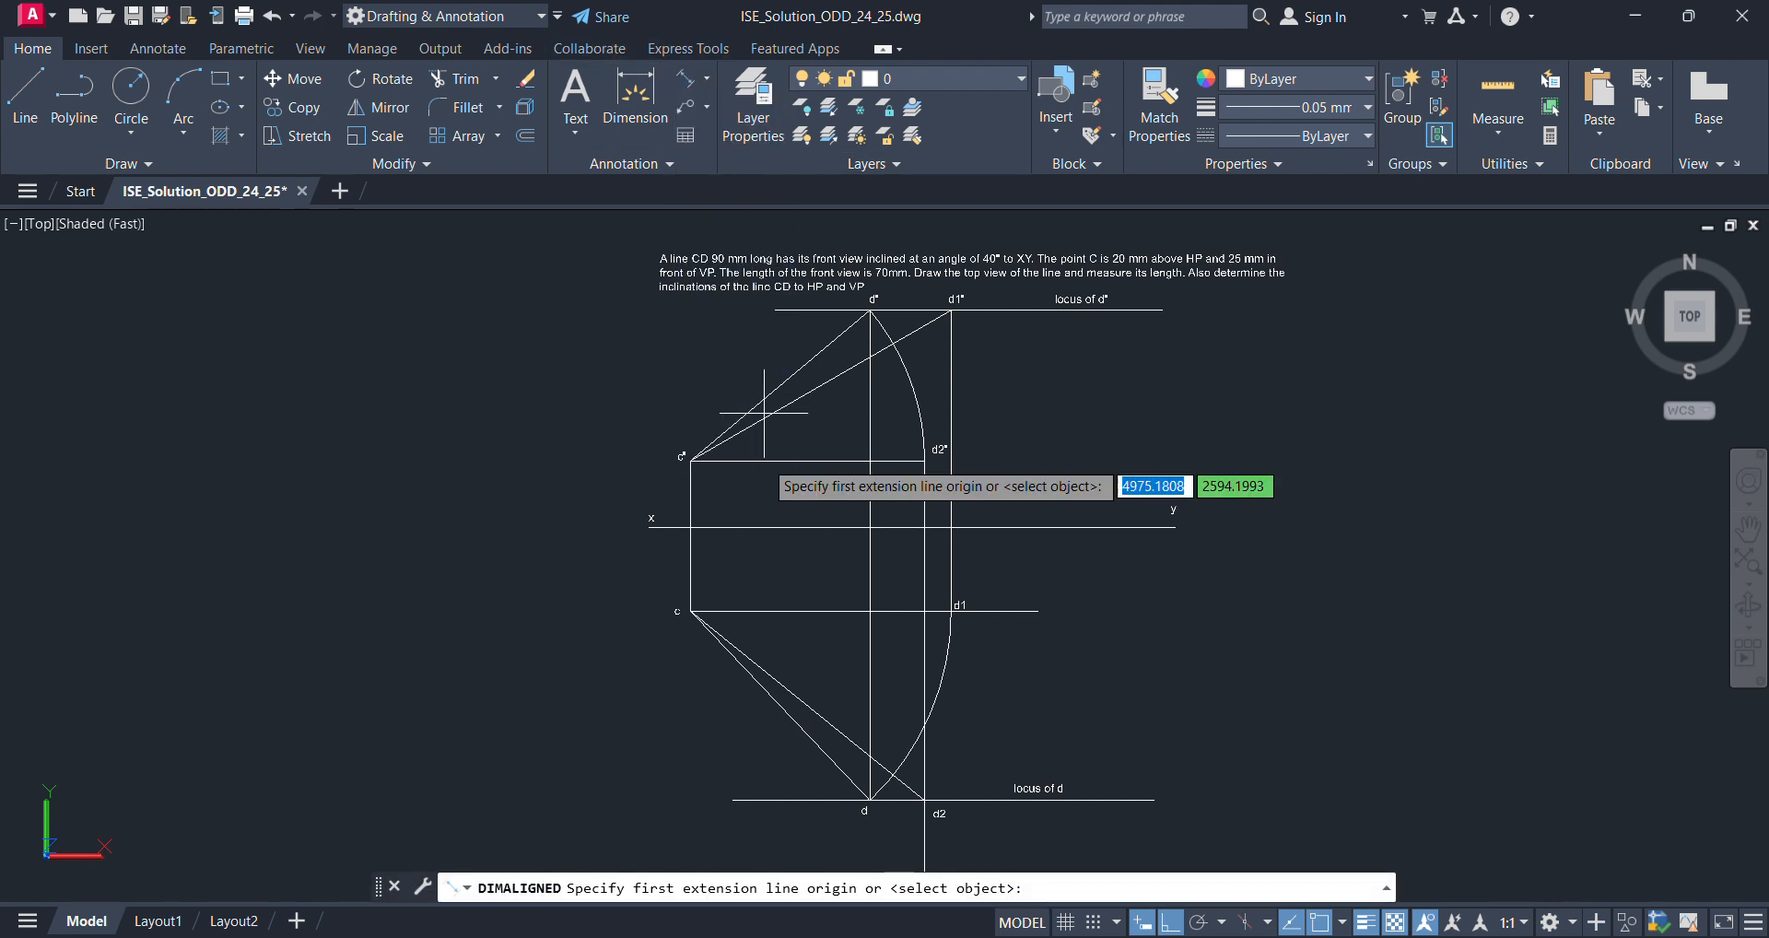
left_click(690, 612)
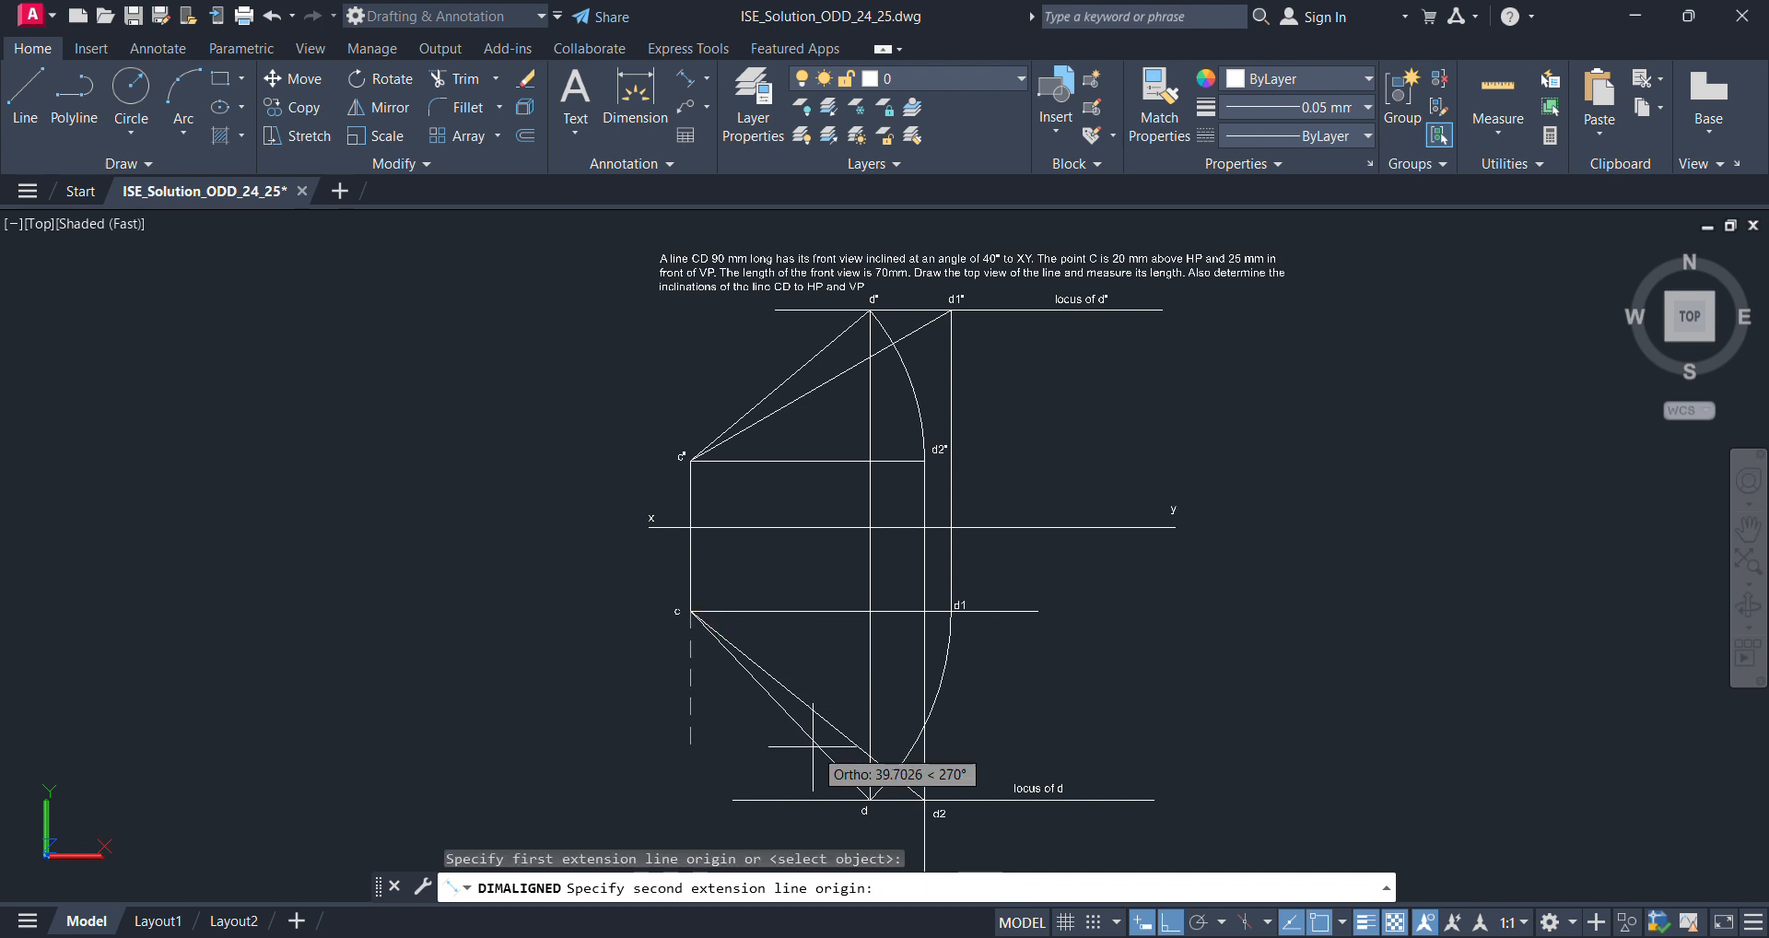
left_click(869, 798)
left_click(744, 743)
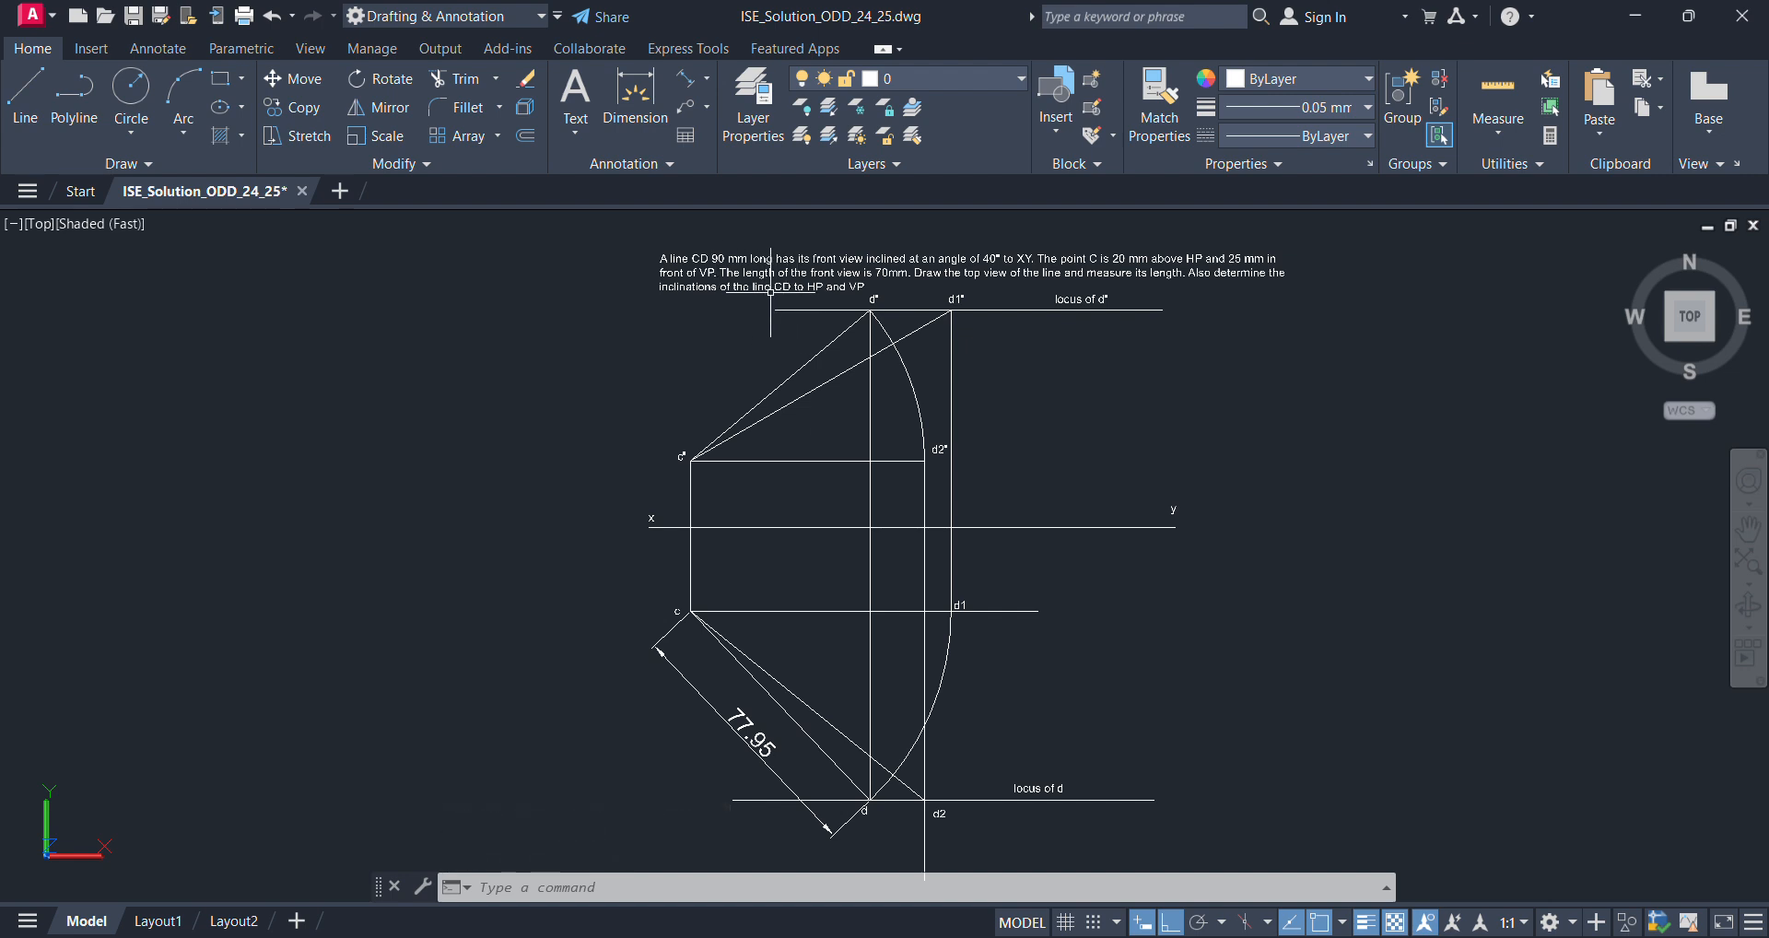
- Add an angular dimension between line c'd1' and the horizontal line through c', placed inside the angle
left_click(714, 83)
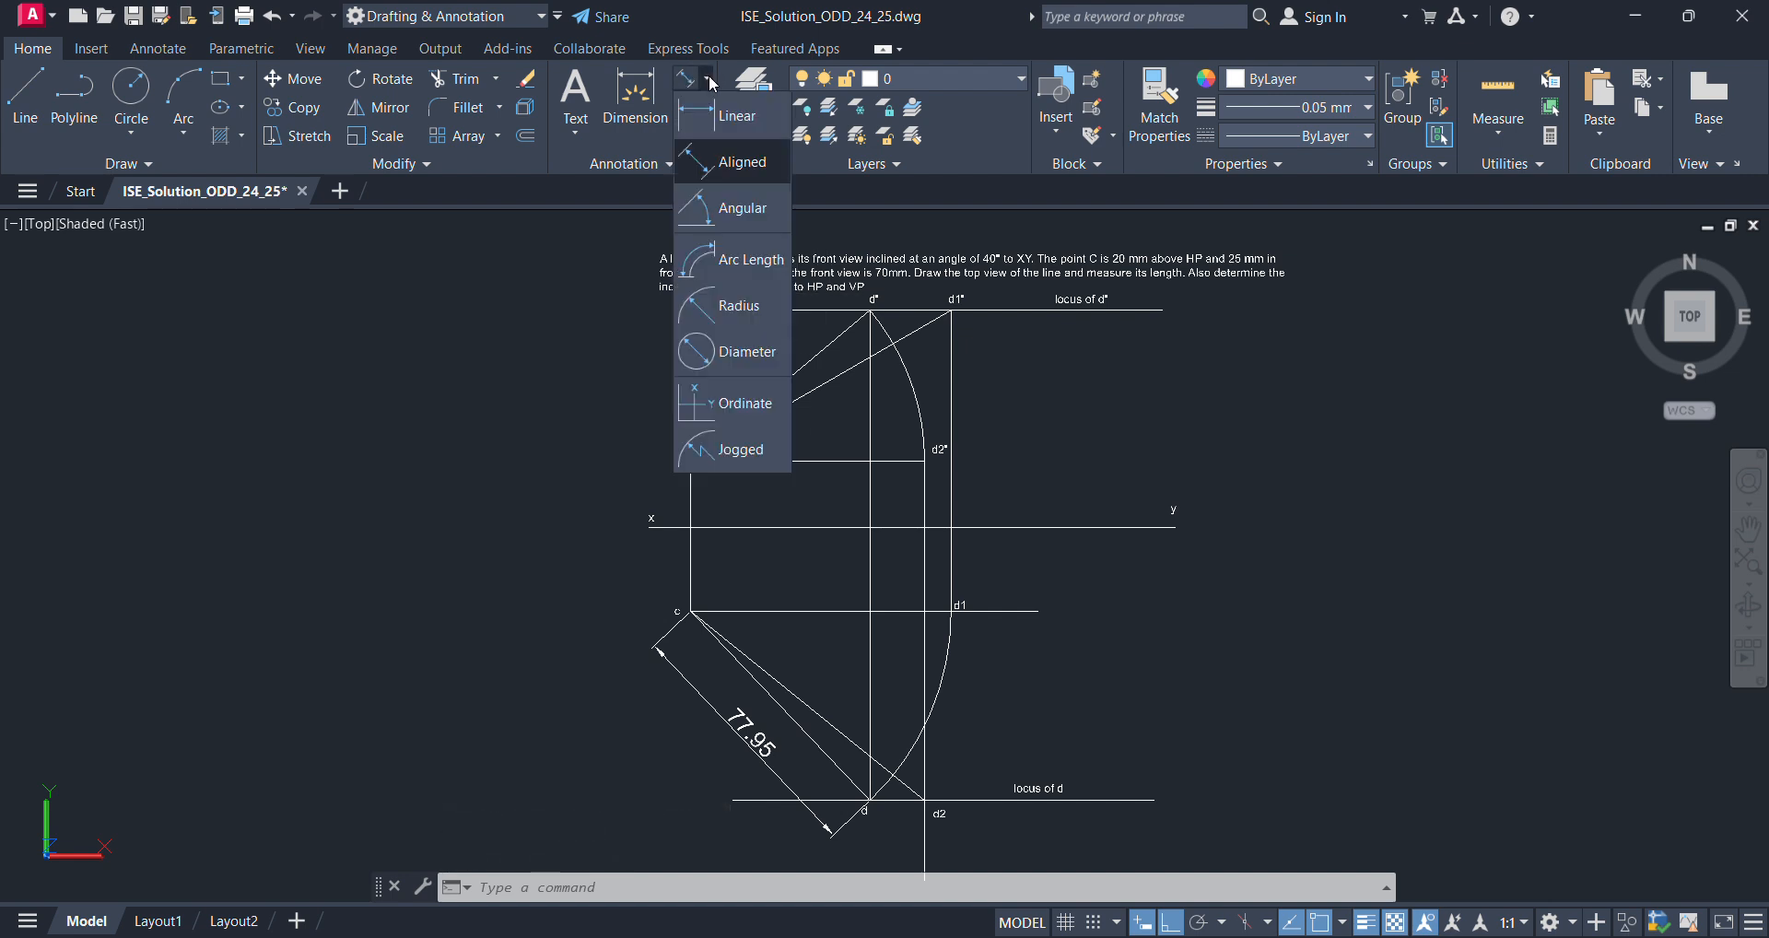
left_click(732, 212)
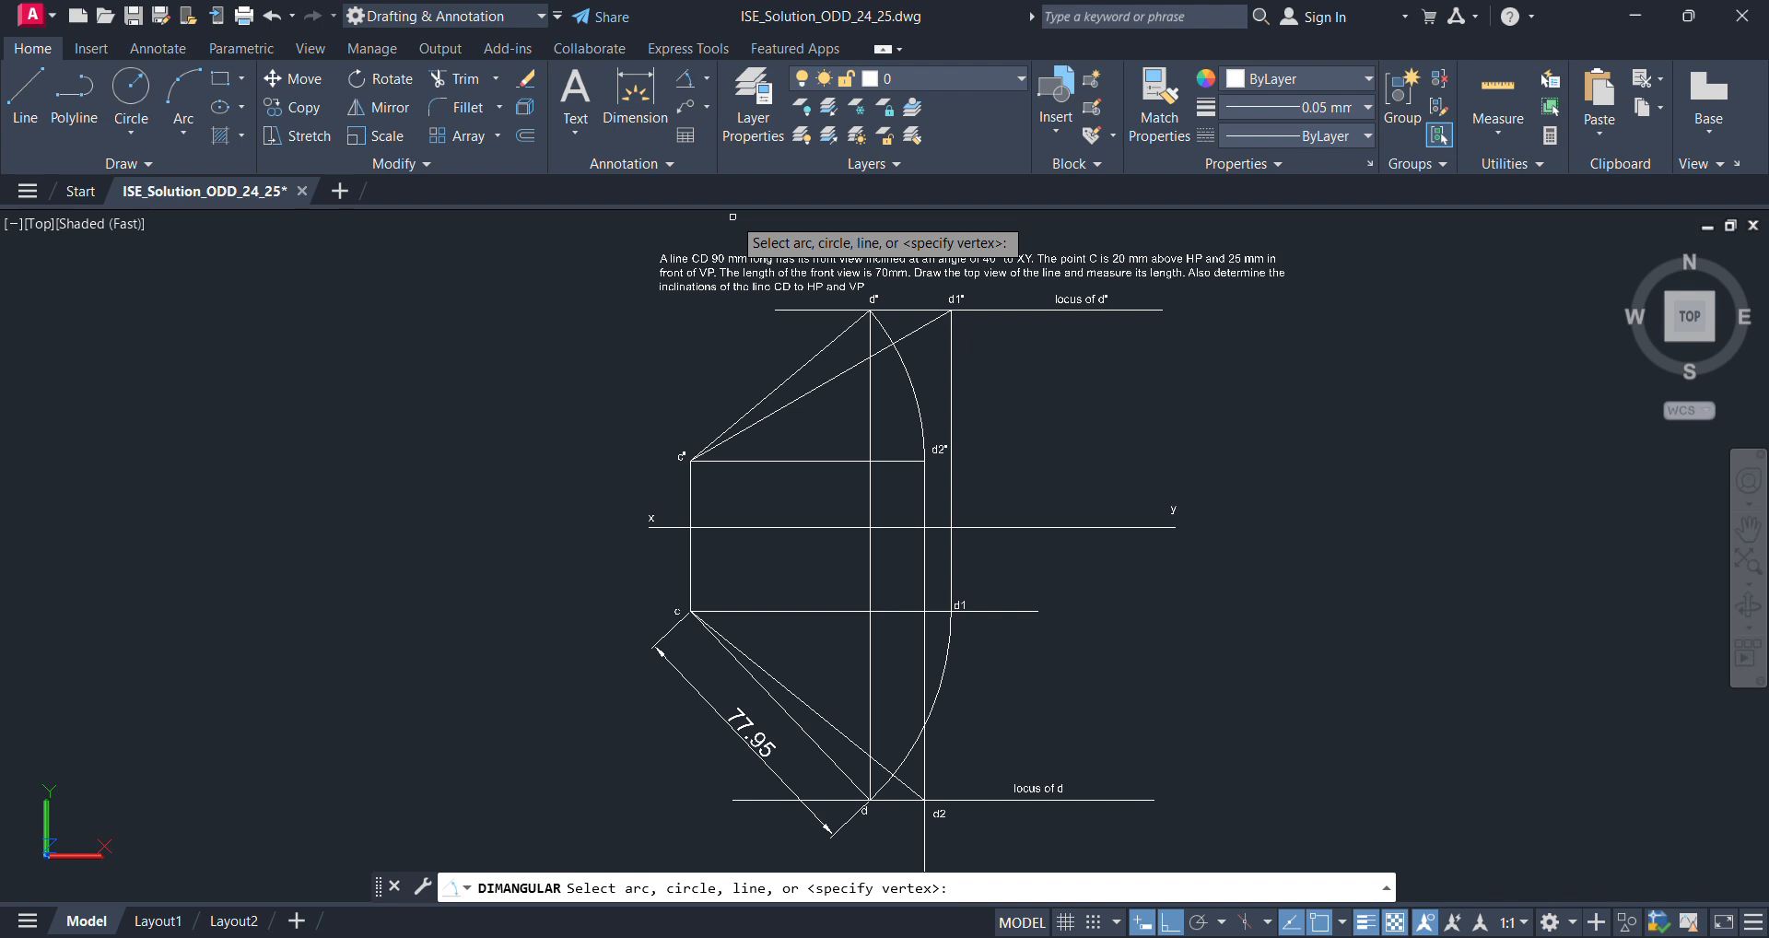
left_click(792, 403)
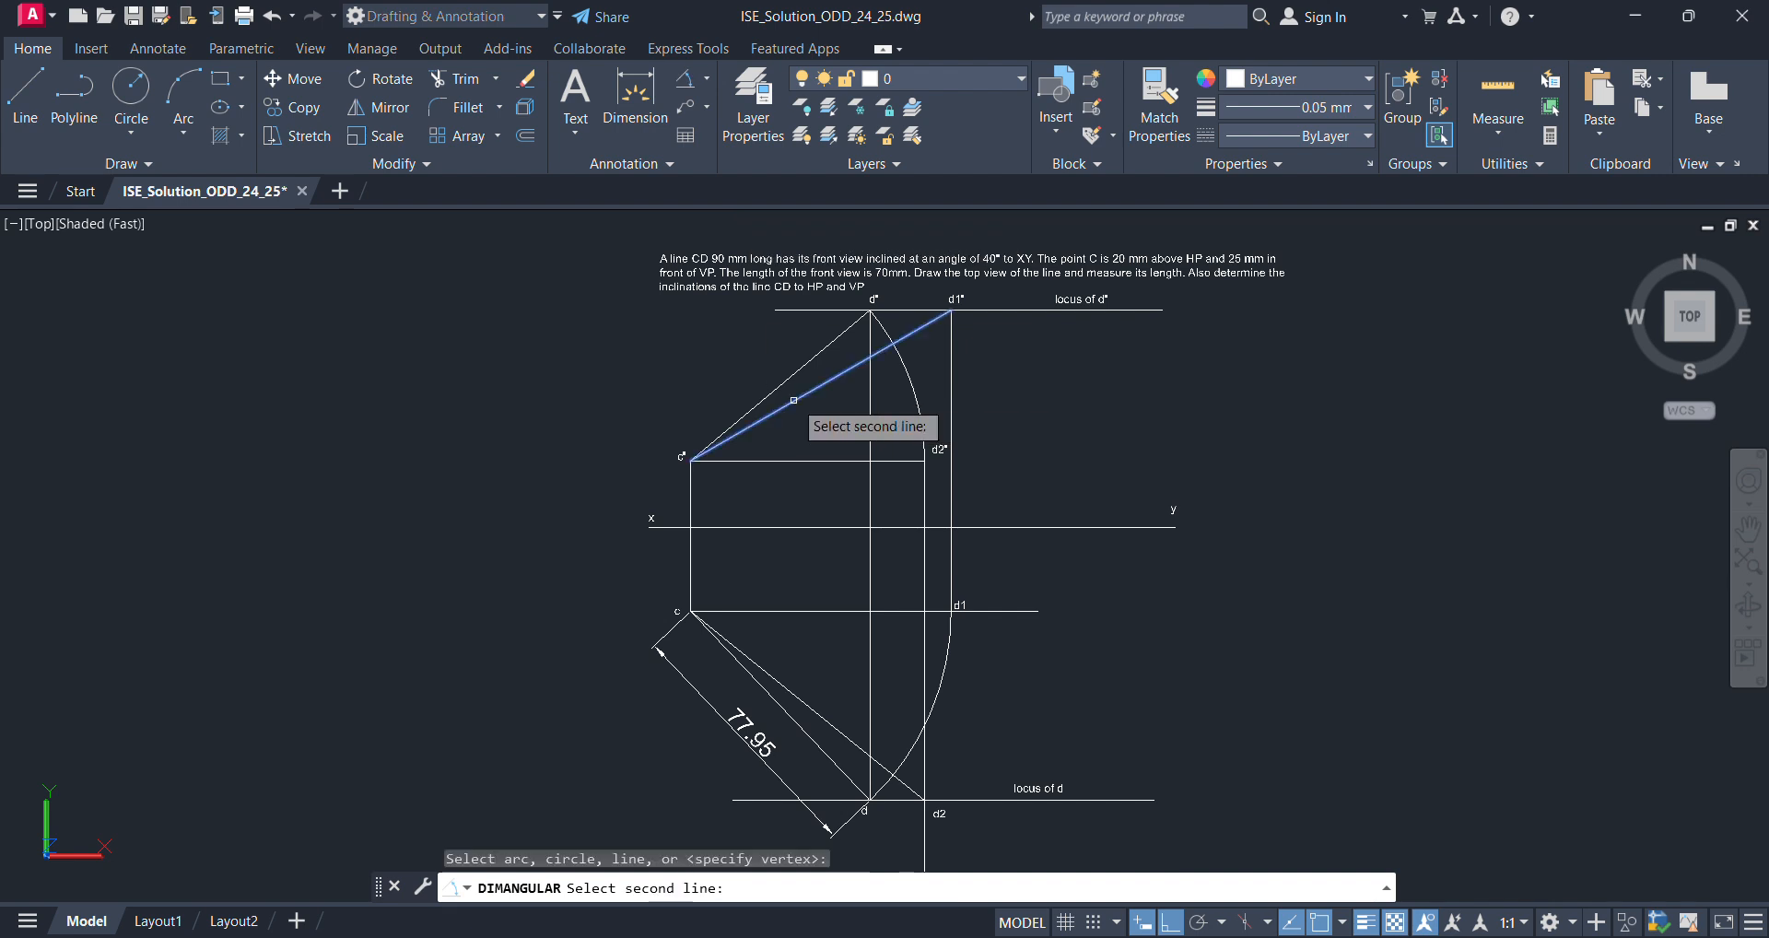
left_click(799, 458)
left_click(806, 418)
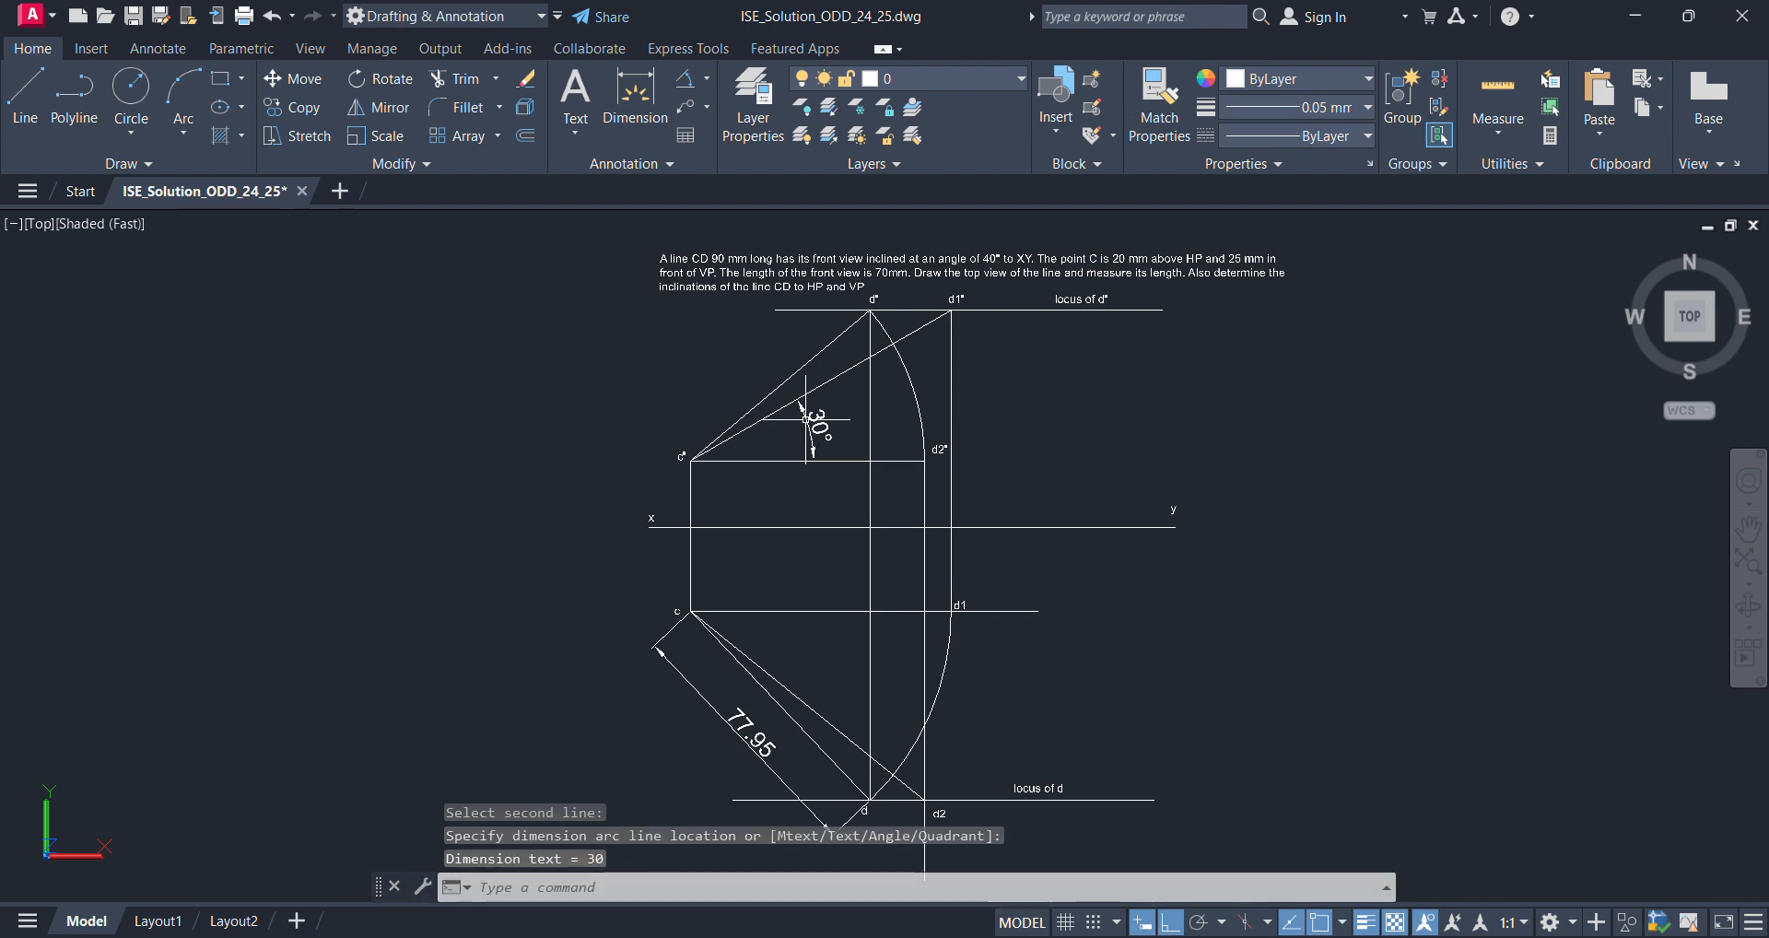
- Add an angular dimension between line cd2 and the horizontal line through c, placed inside the angle
left_click(690, 81)
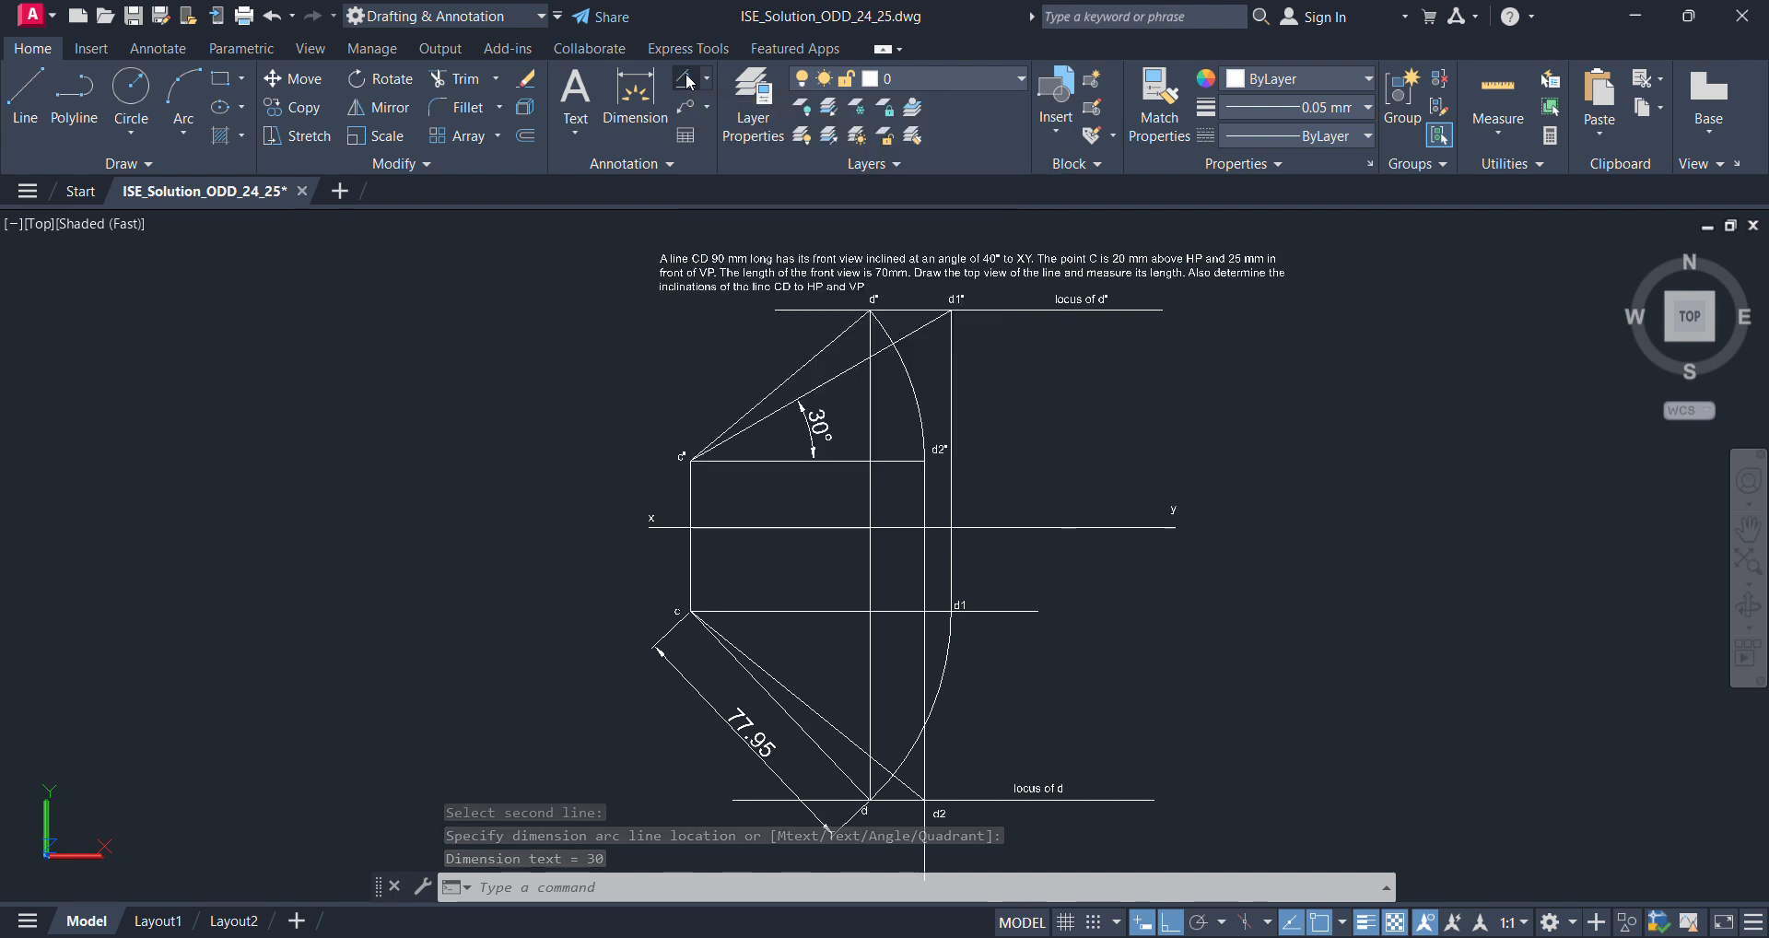
left_click(791, 692)
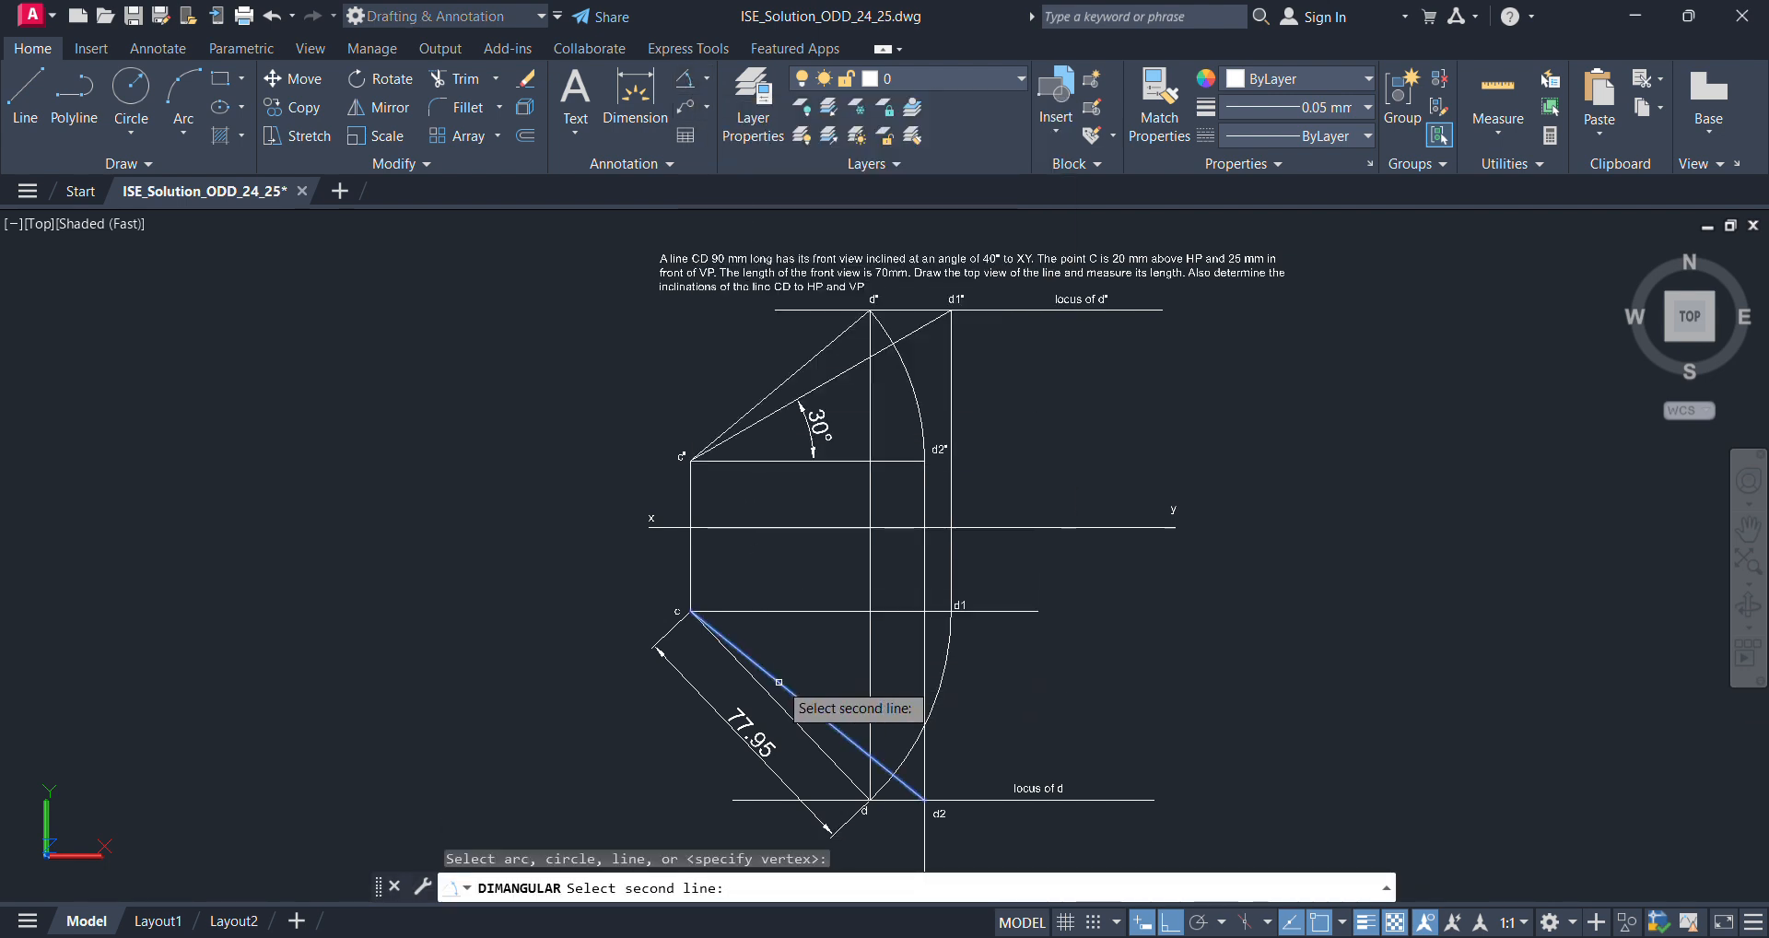
left_click(791, 612)
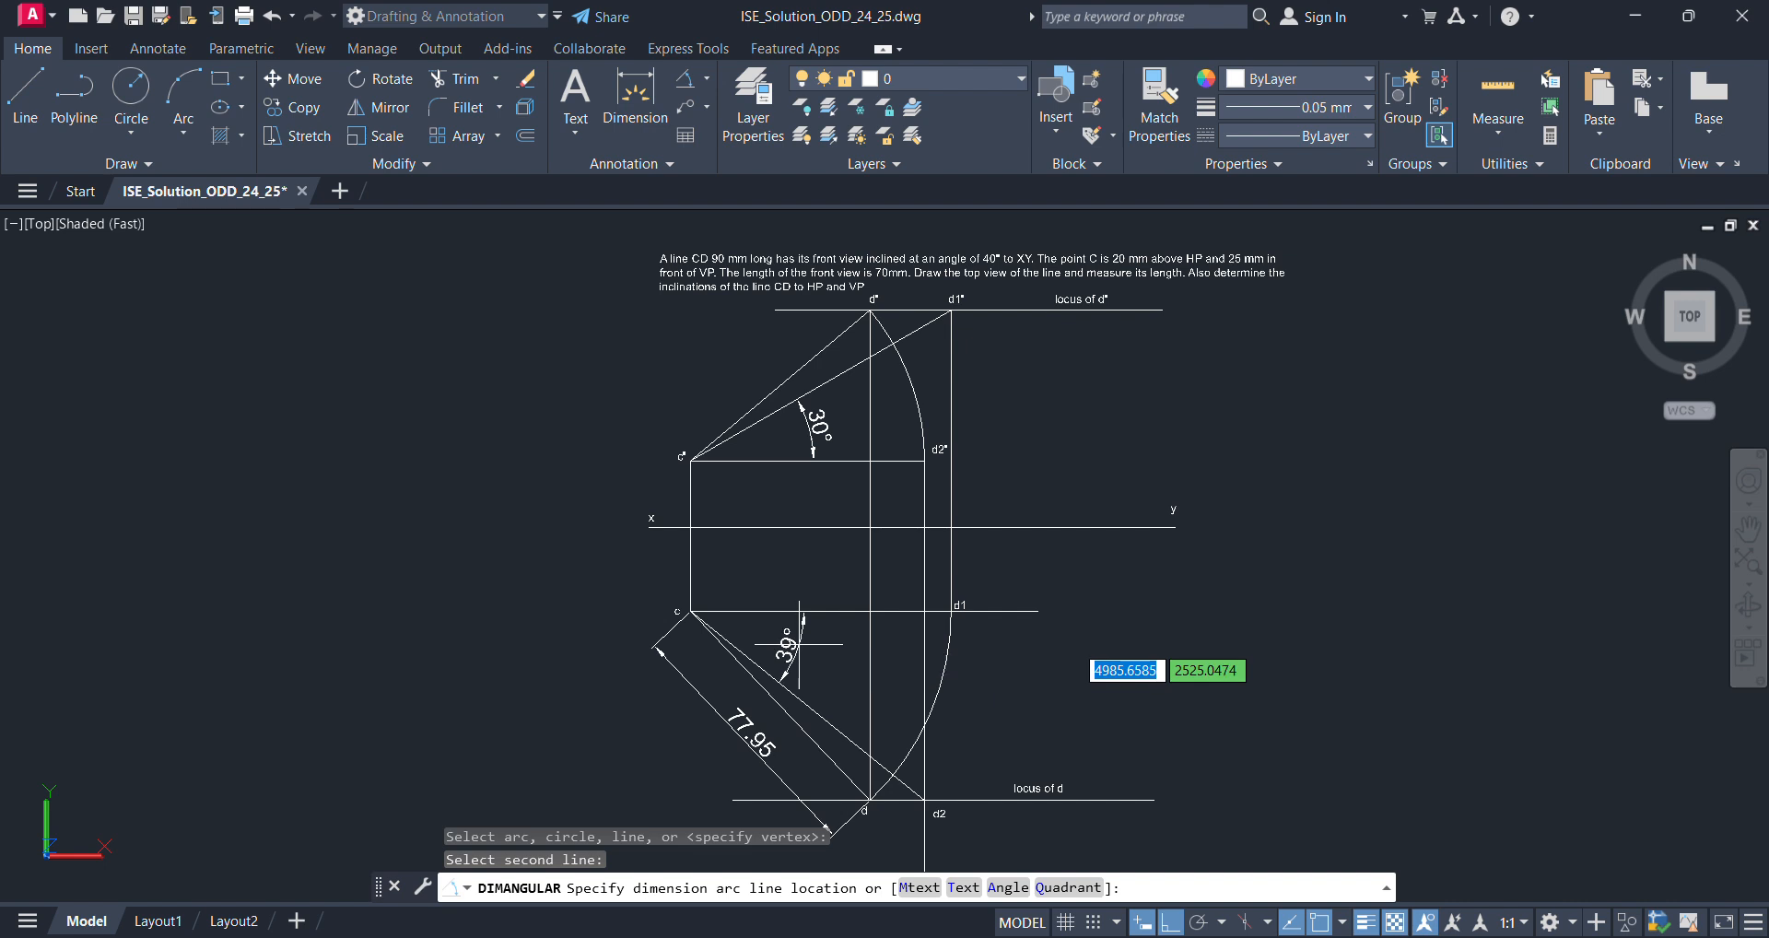
left_click(800, 642)
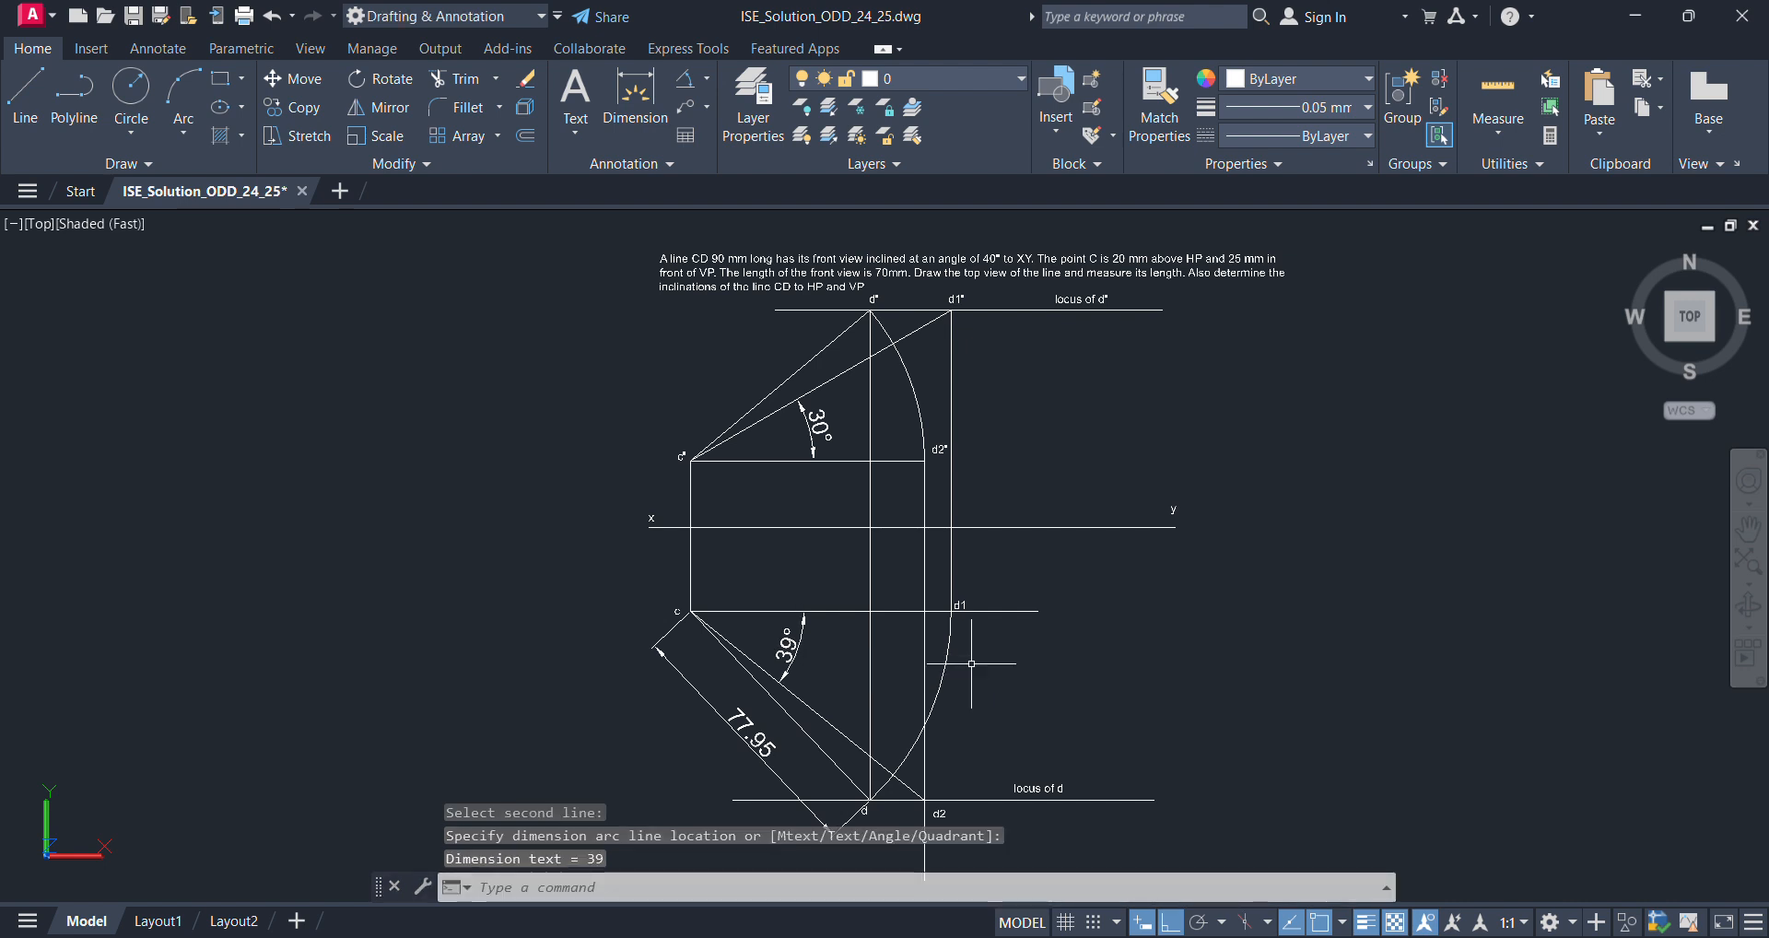
- Set the lineweight of the front view line c'd' and the top view line cd to 0.35 mm
left_click(805, 365)
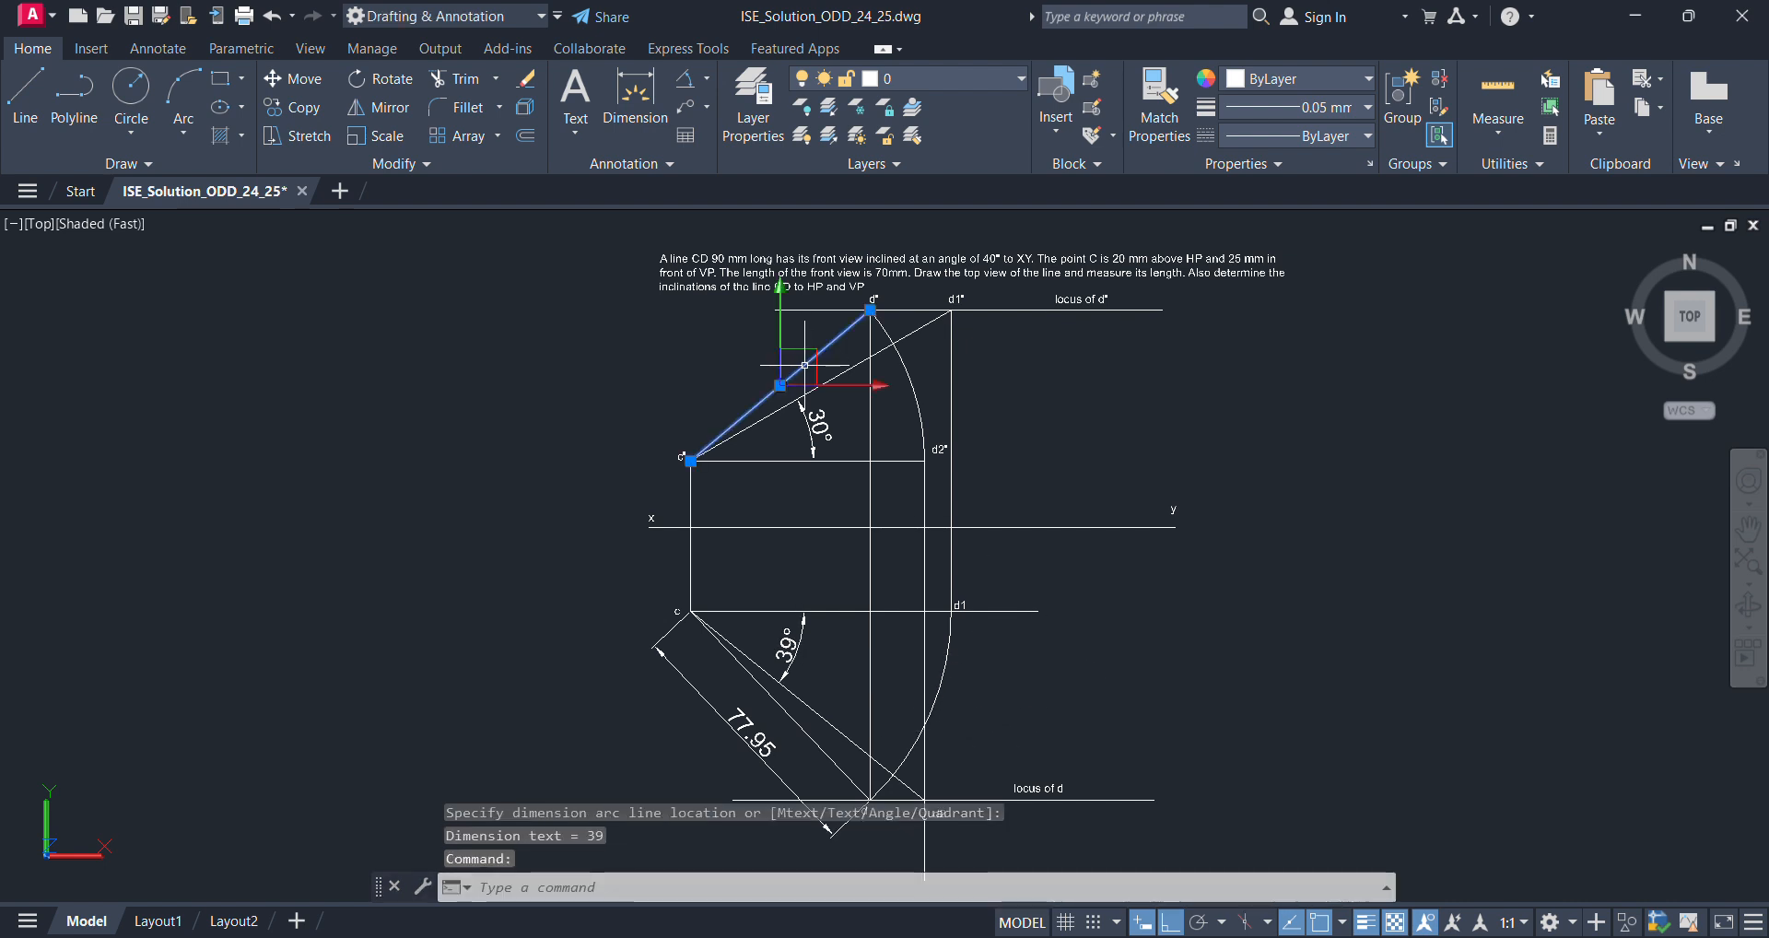
left_click(784, 712)
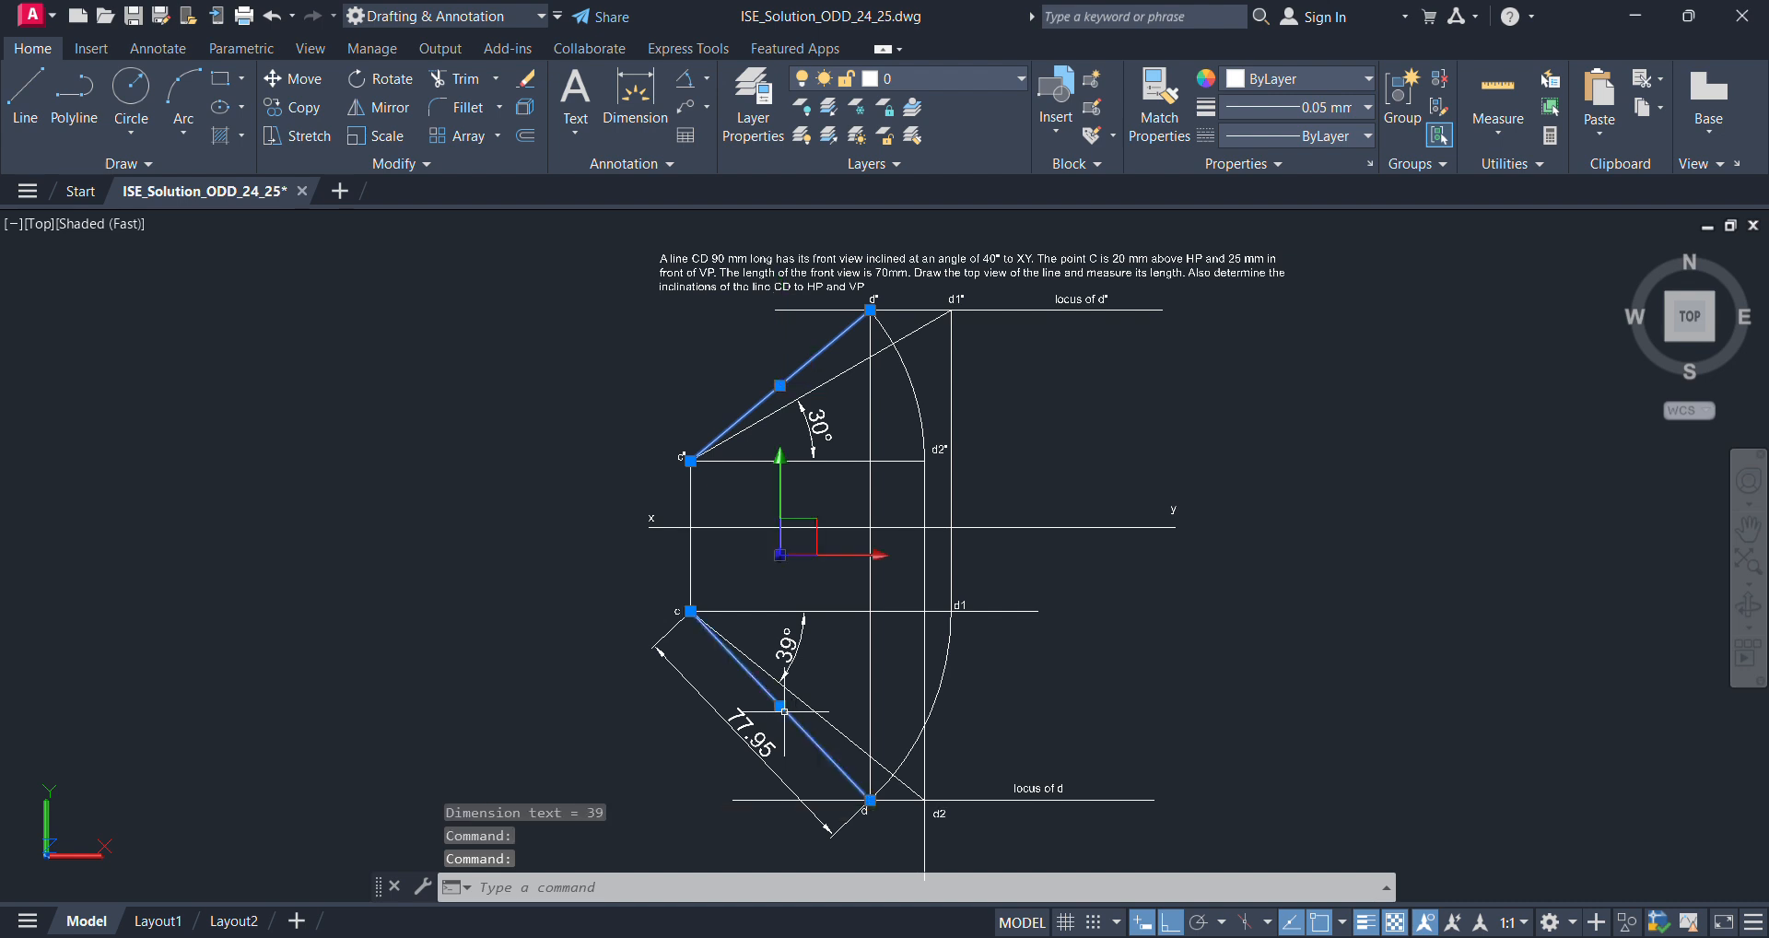
left_click(1353, 108)
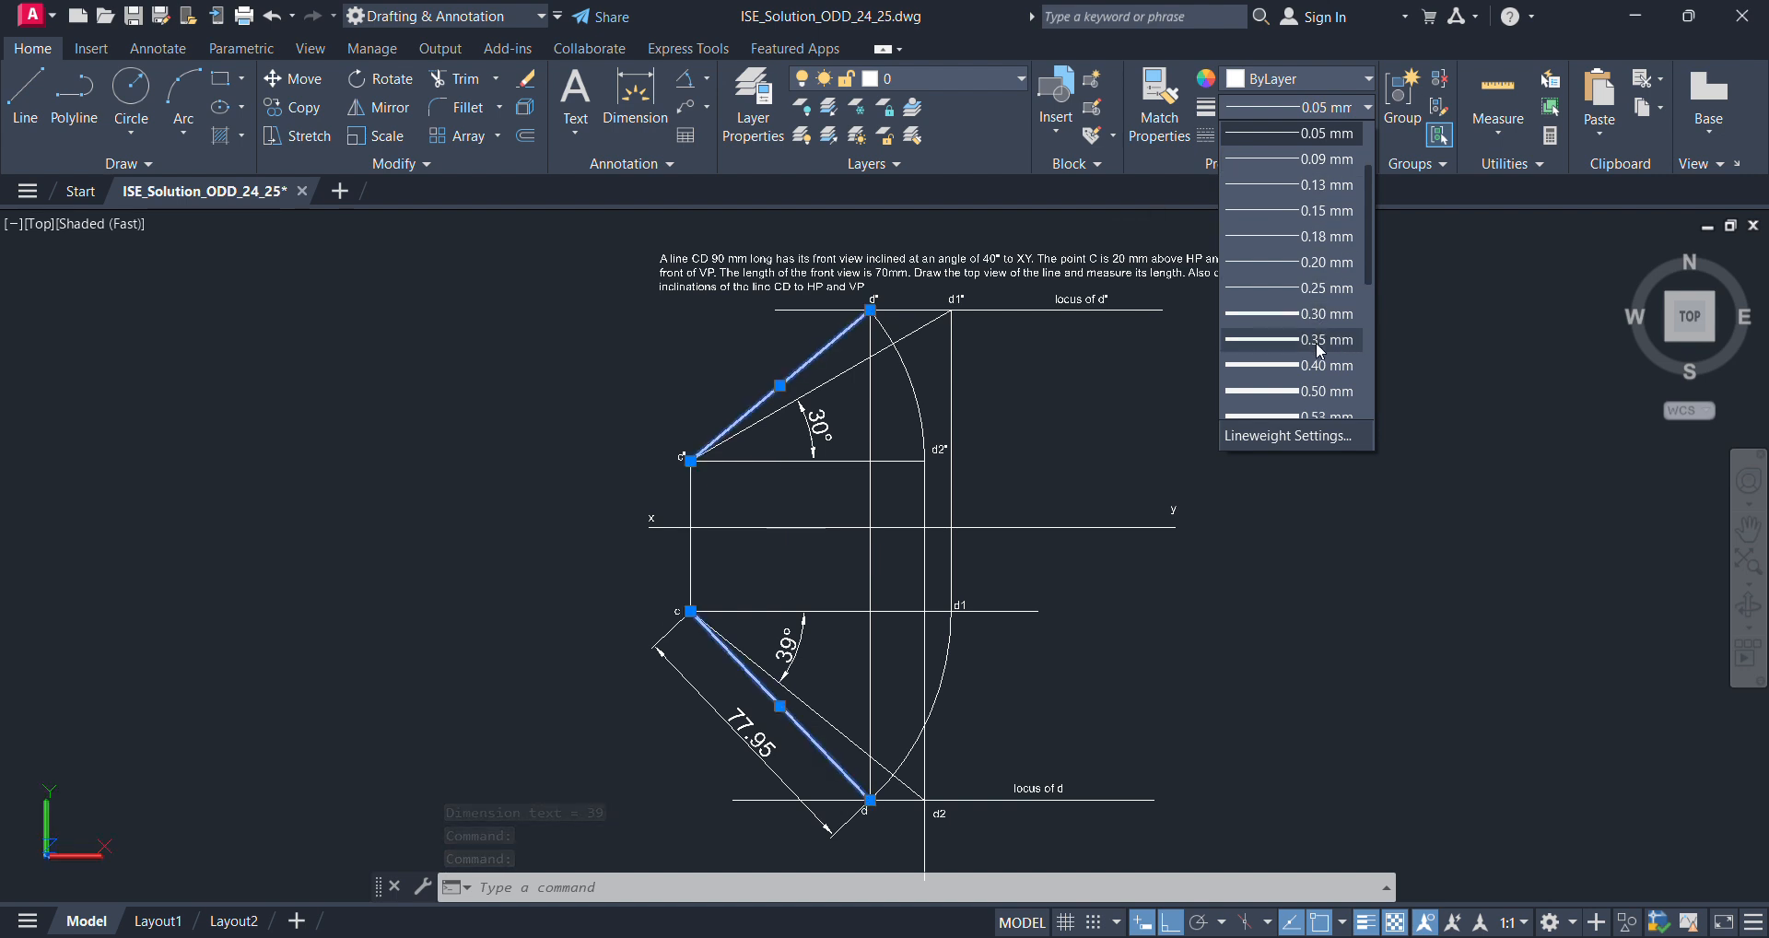
key("Escape")
key("Escape")
mouse_move(1199, 486)
middle_mouse_down()
mouse_move(1118, 443)
mouse_move(1120, 457)
middle_mouse_up()
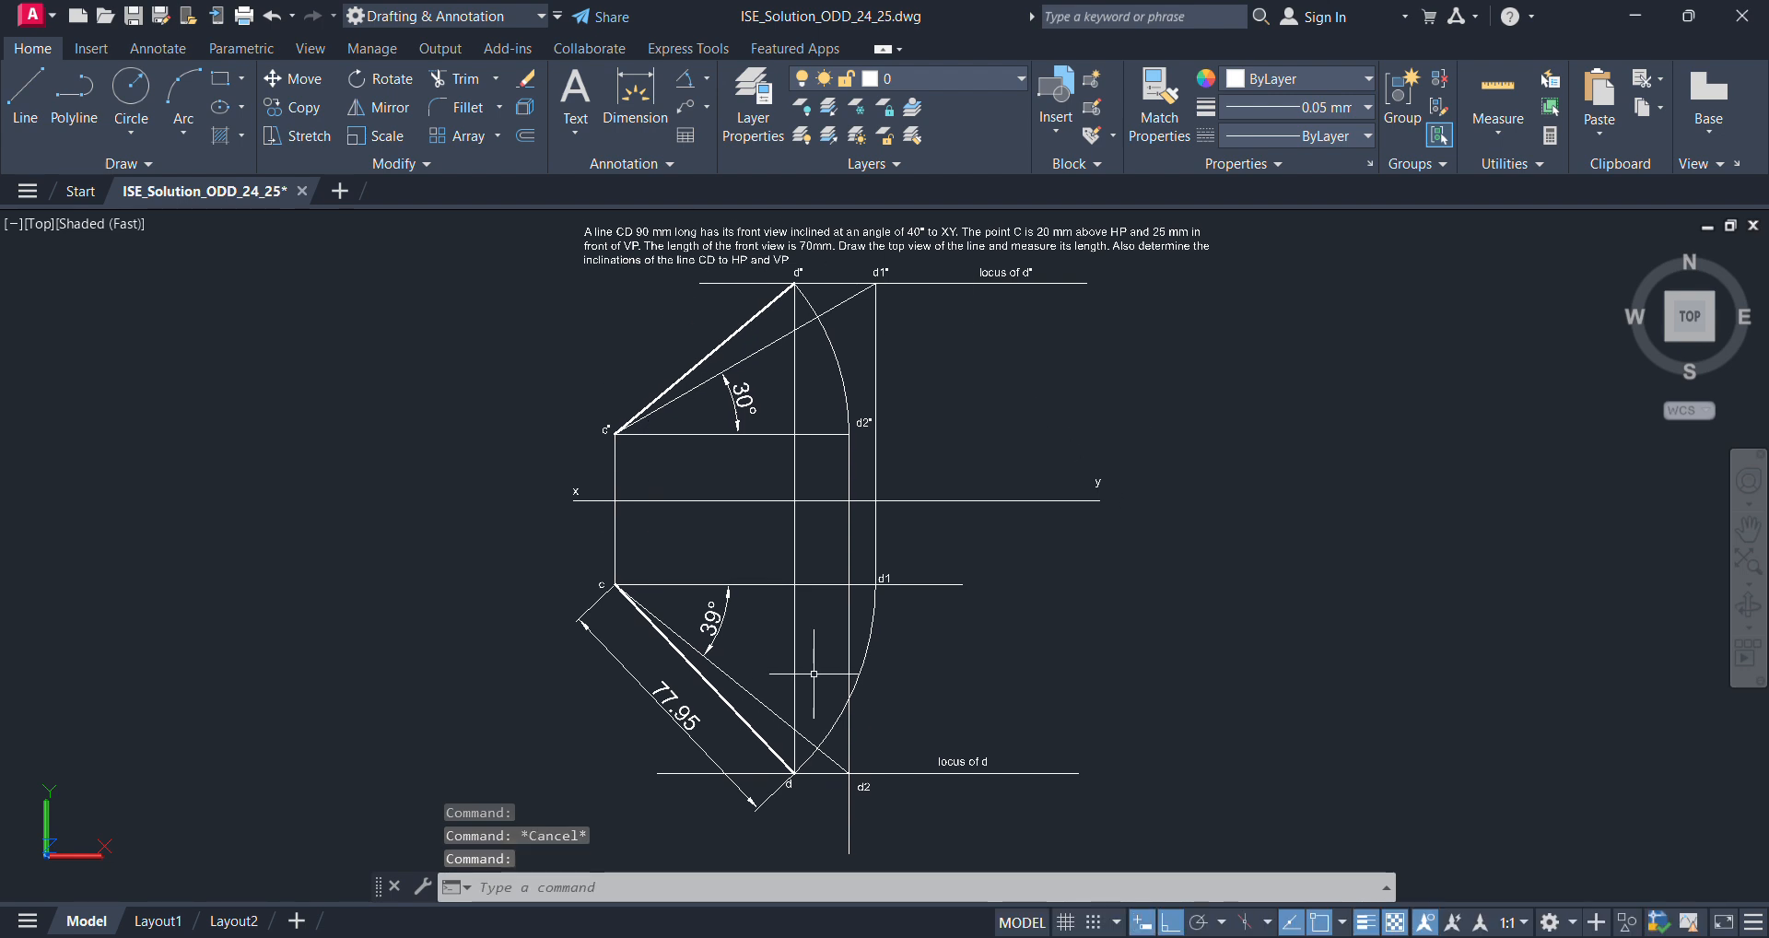